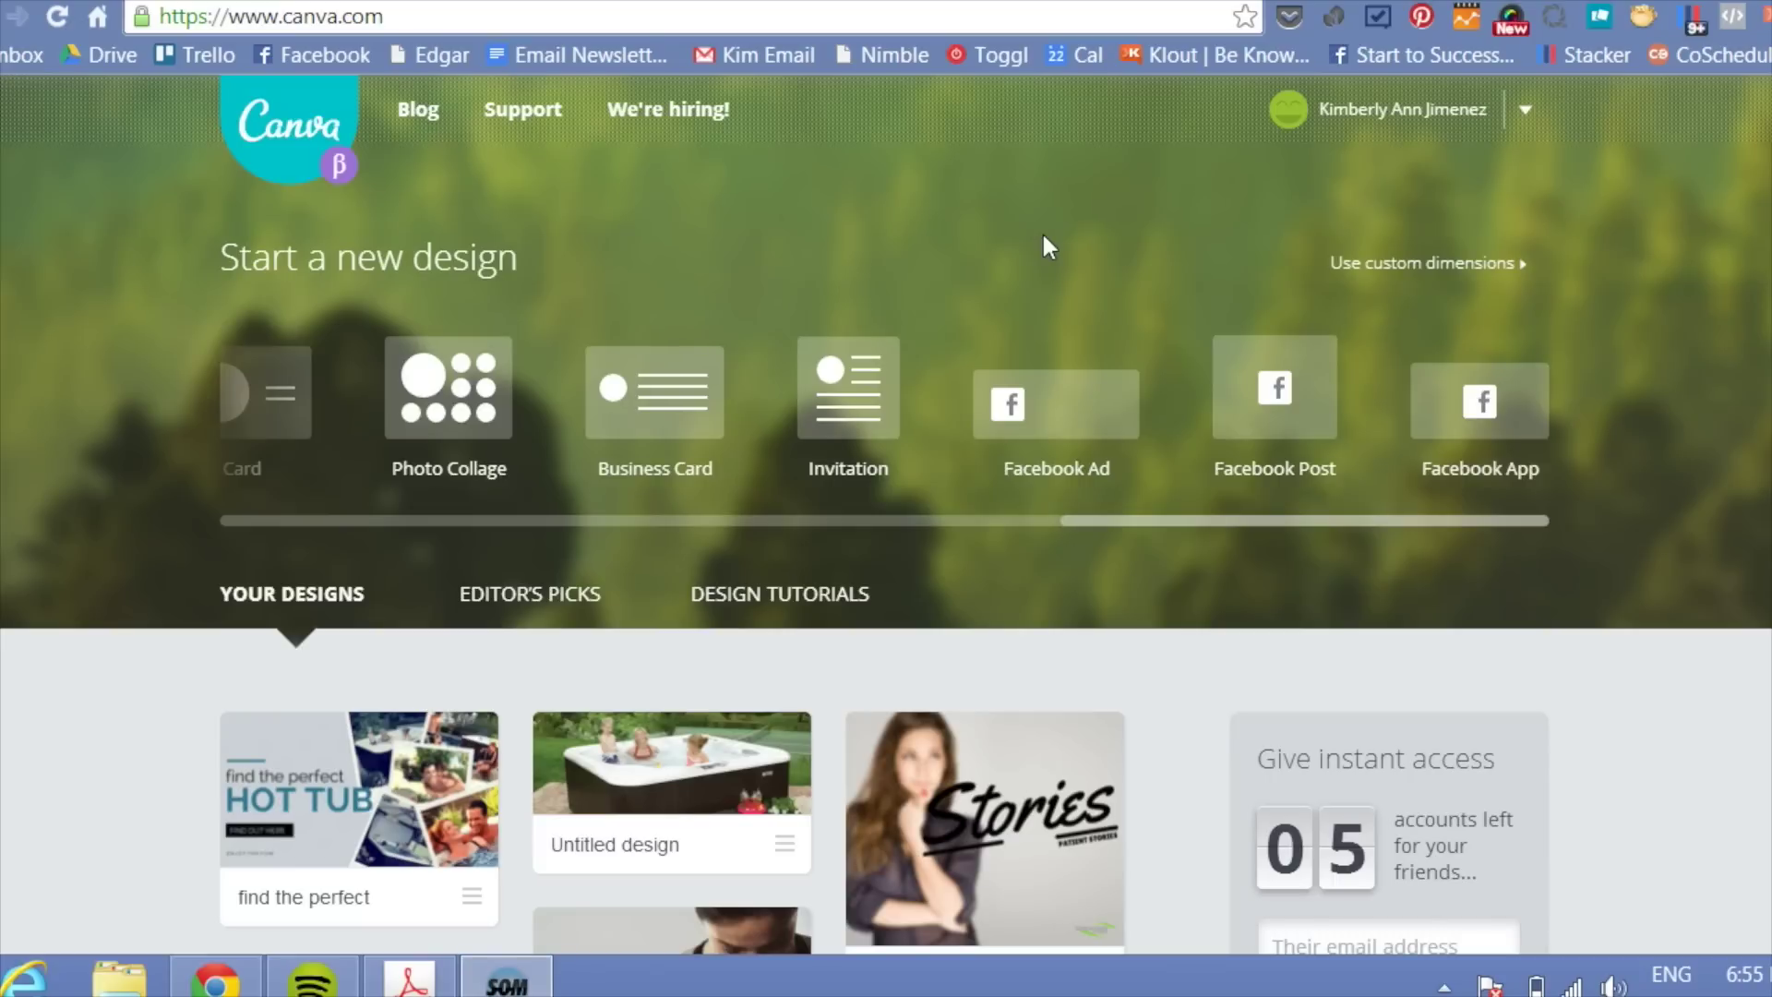
Open a blank Real Estate Flyer design and scroll through its real-estate layouts.
left_click(1120, 526)
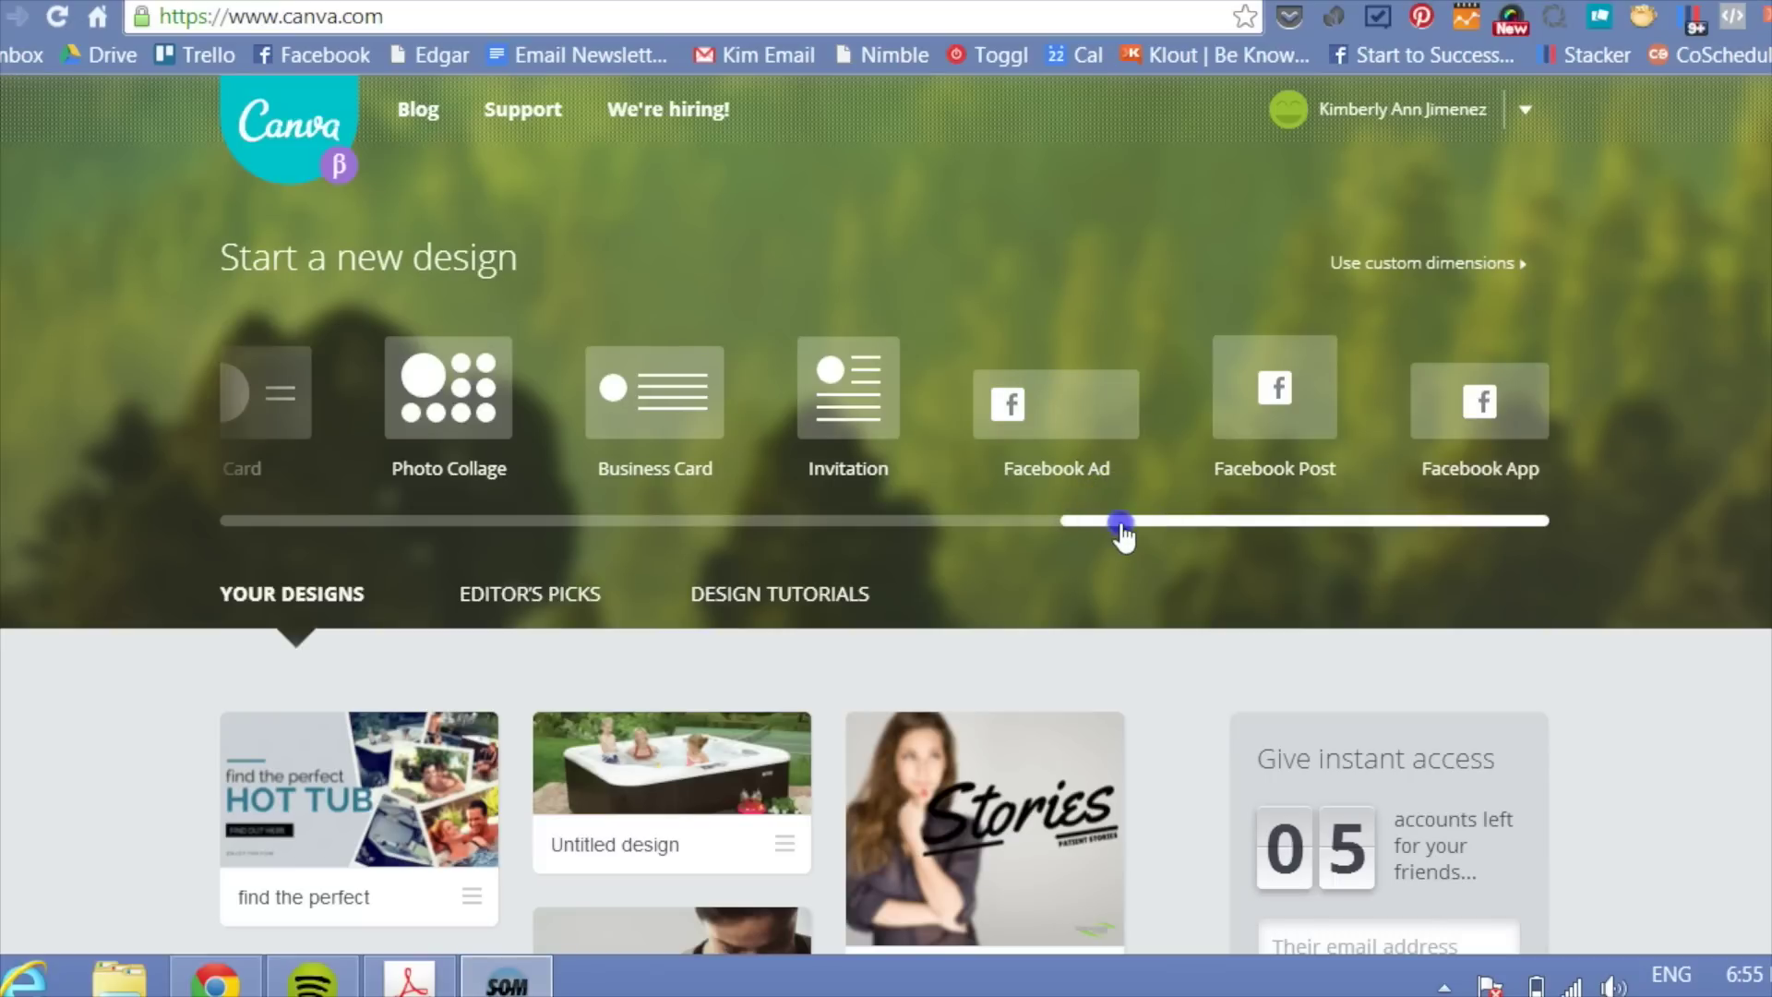
left_click_drag(1121, 530, 269, 530)
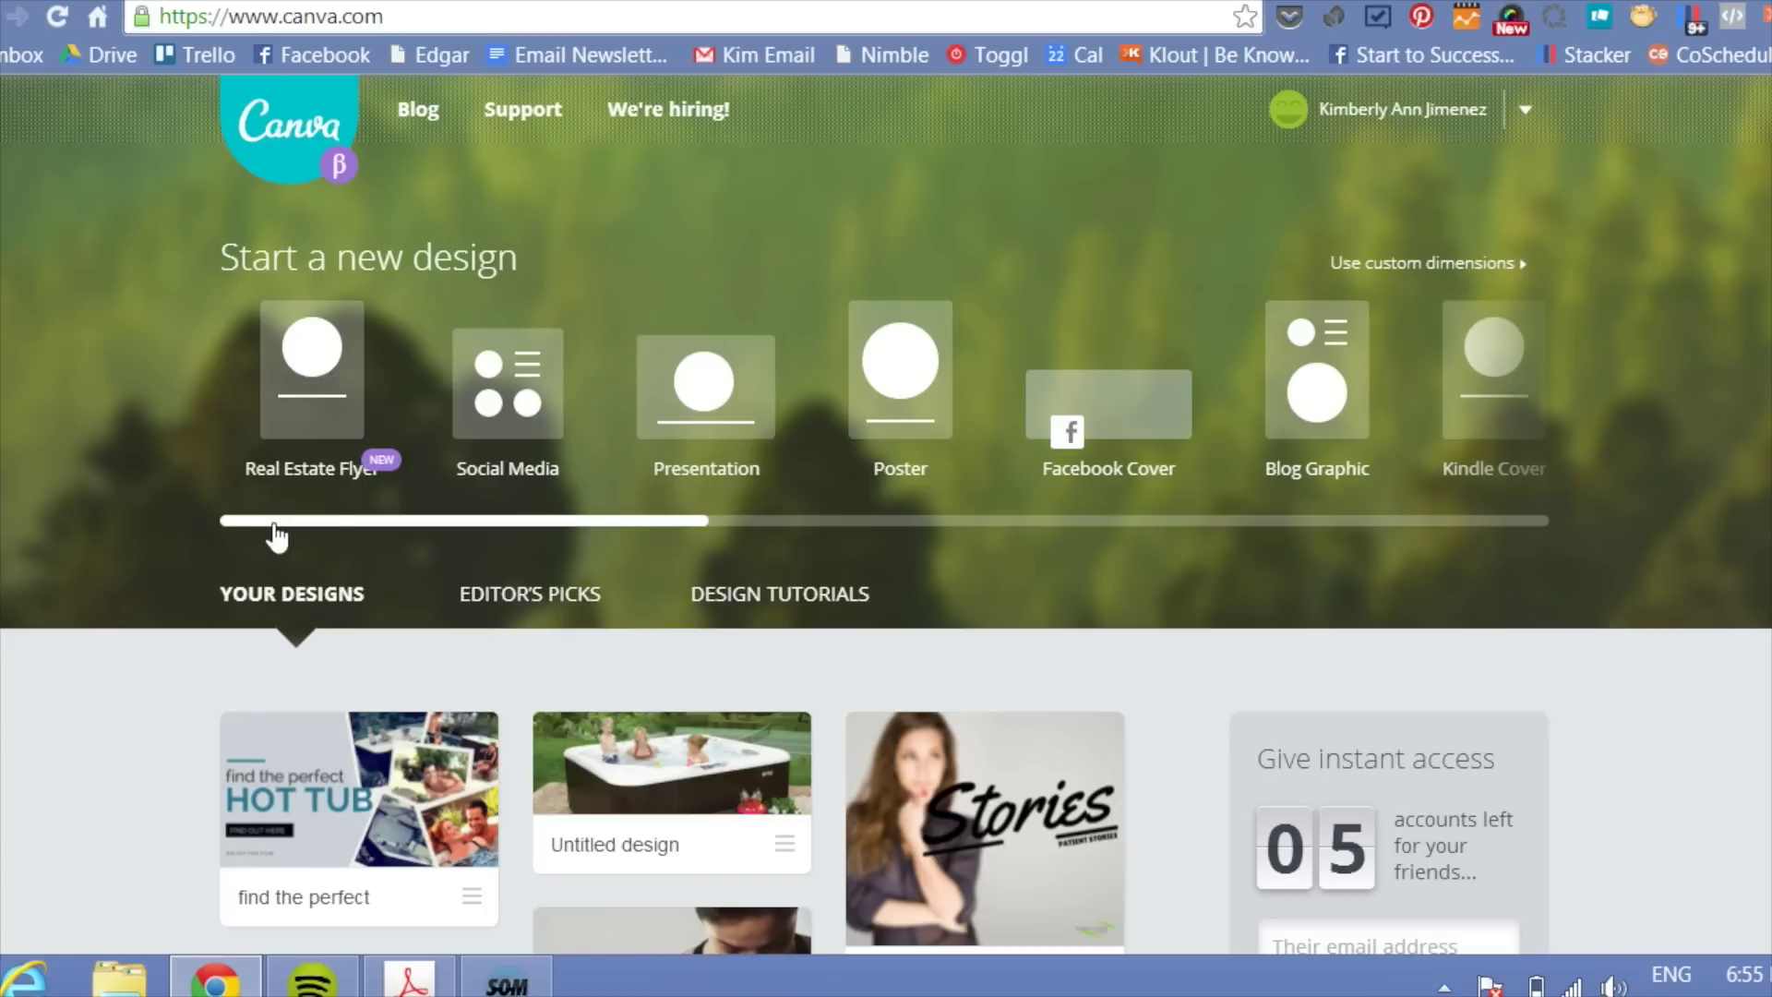
left_click(316, 471)
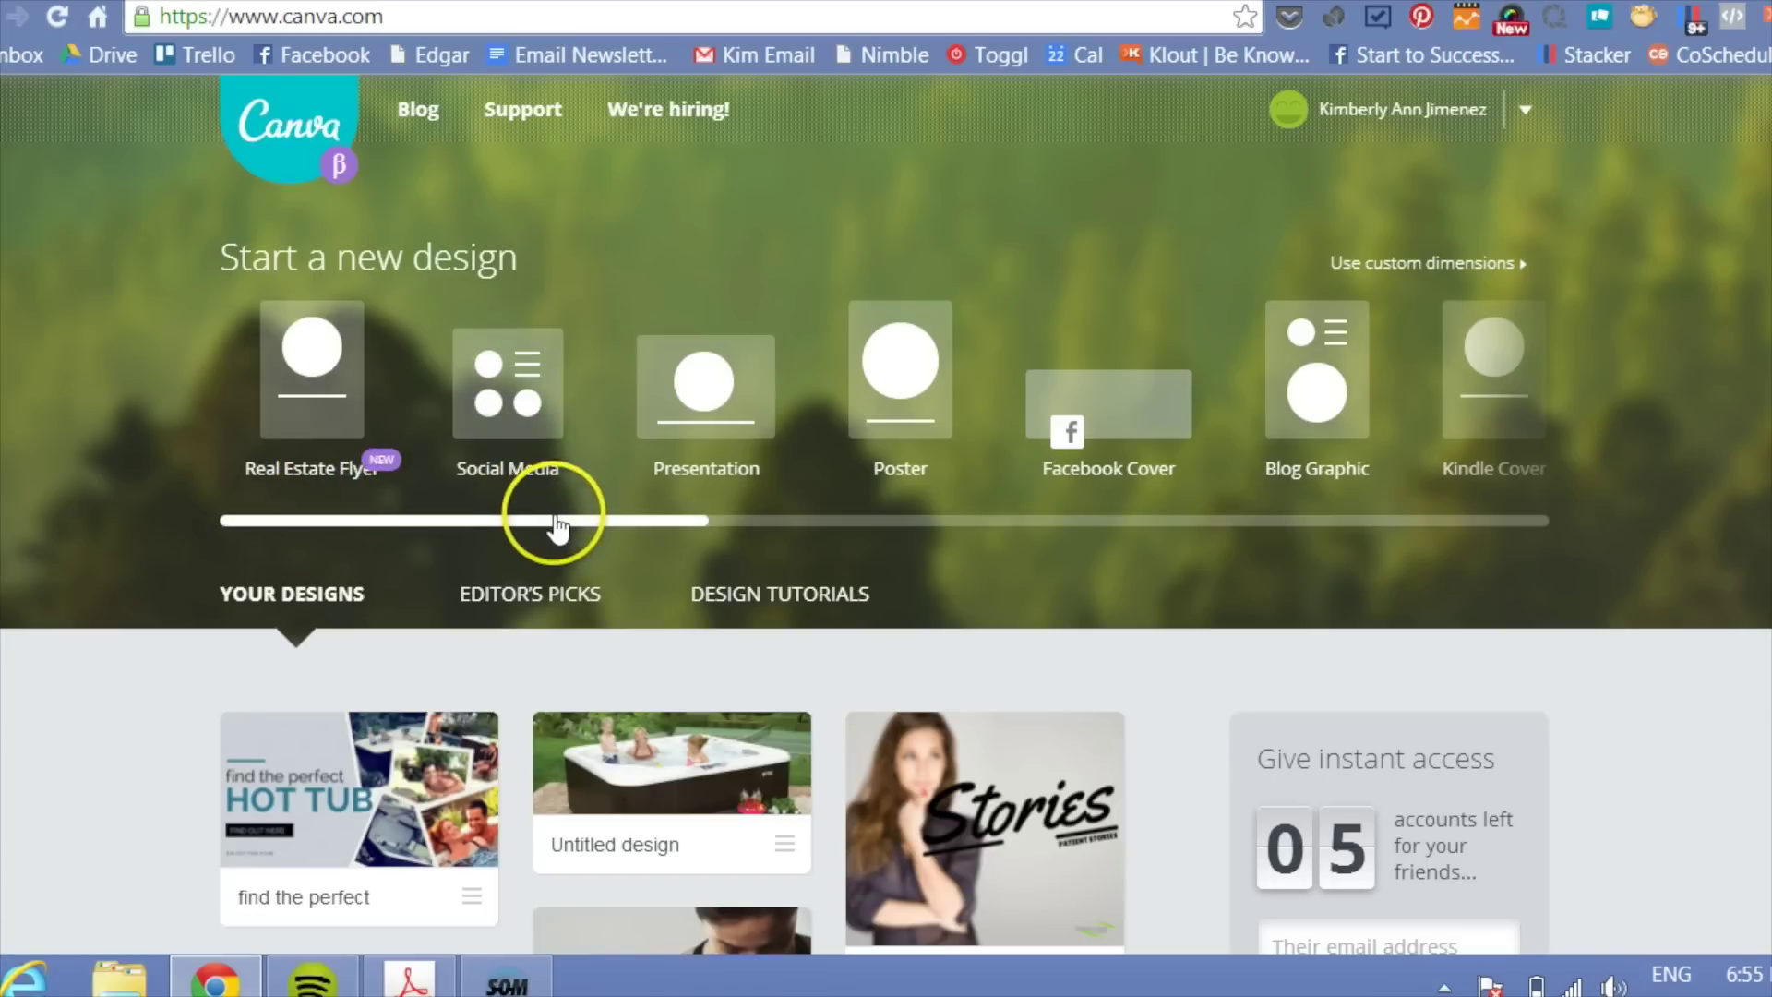
left_click_drag(556, 528, 1420, 526)
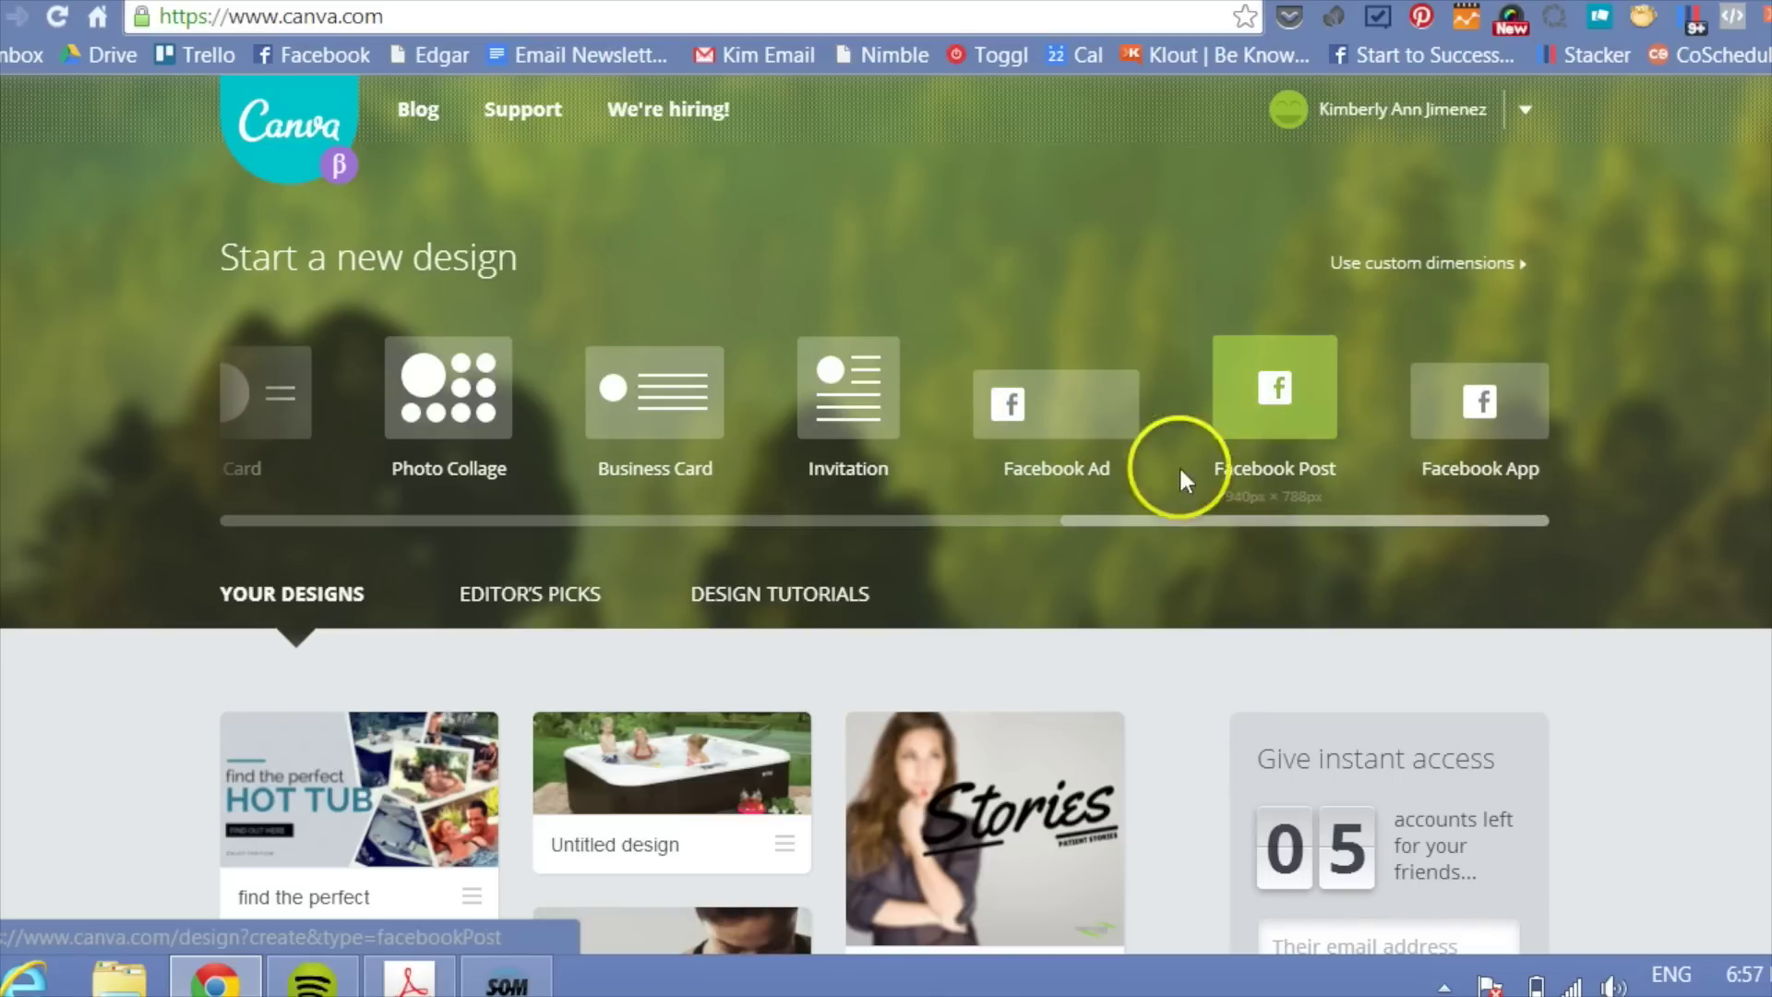
left_click_drag(1136, 519, 356, 348)
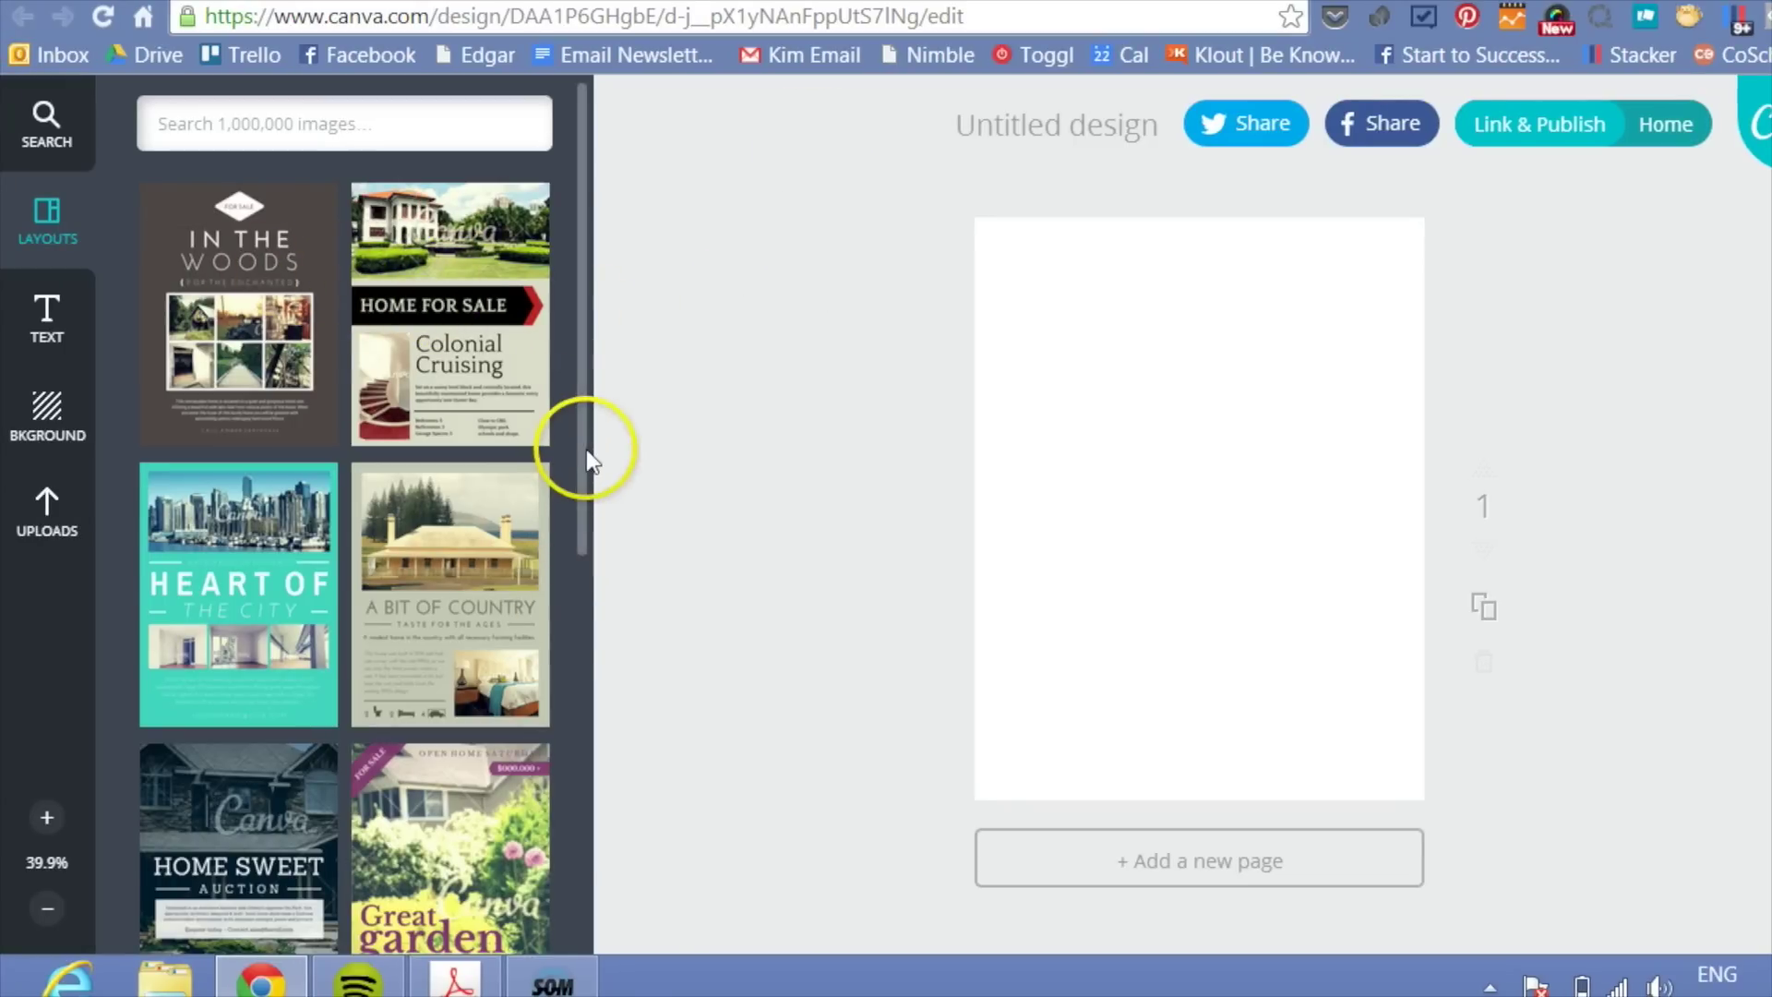
left_click_drag(584, 462, 599, 775)
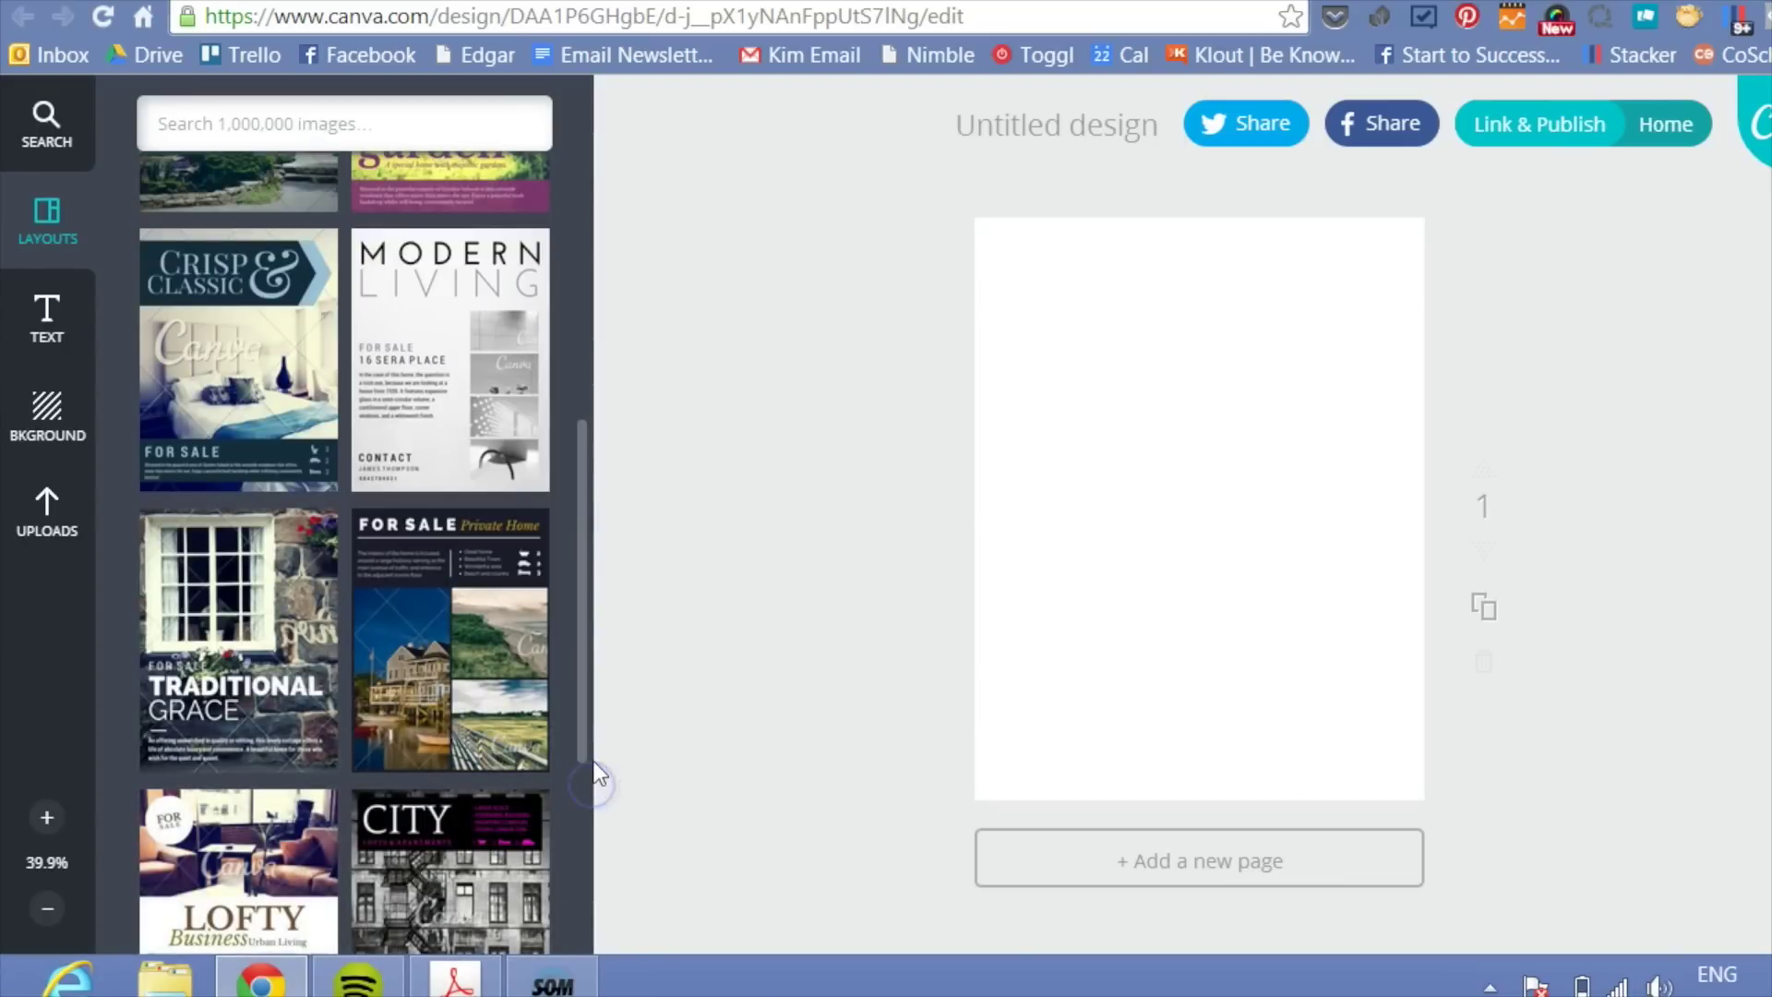
Apply the Traditional Grace layout to the page and select its window photo.
left_click(275, 654)
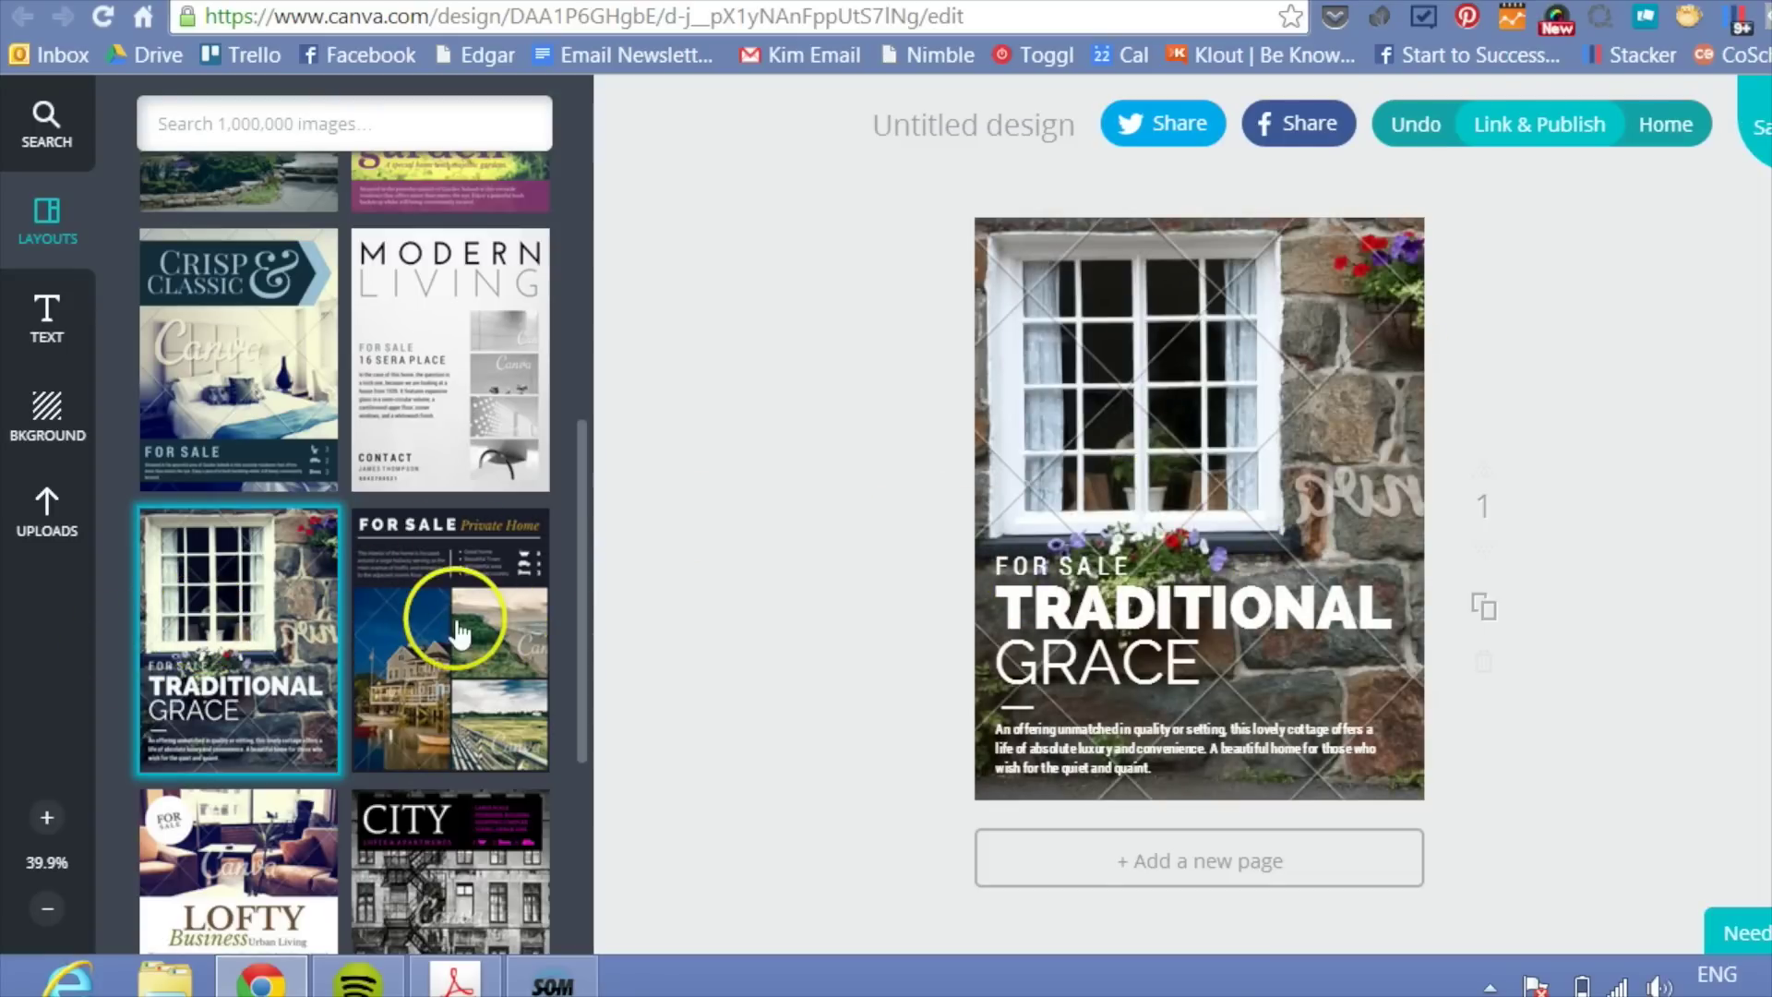
left_click_drag(580, 681, 587, 873)
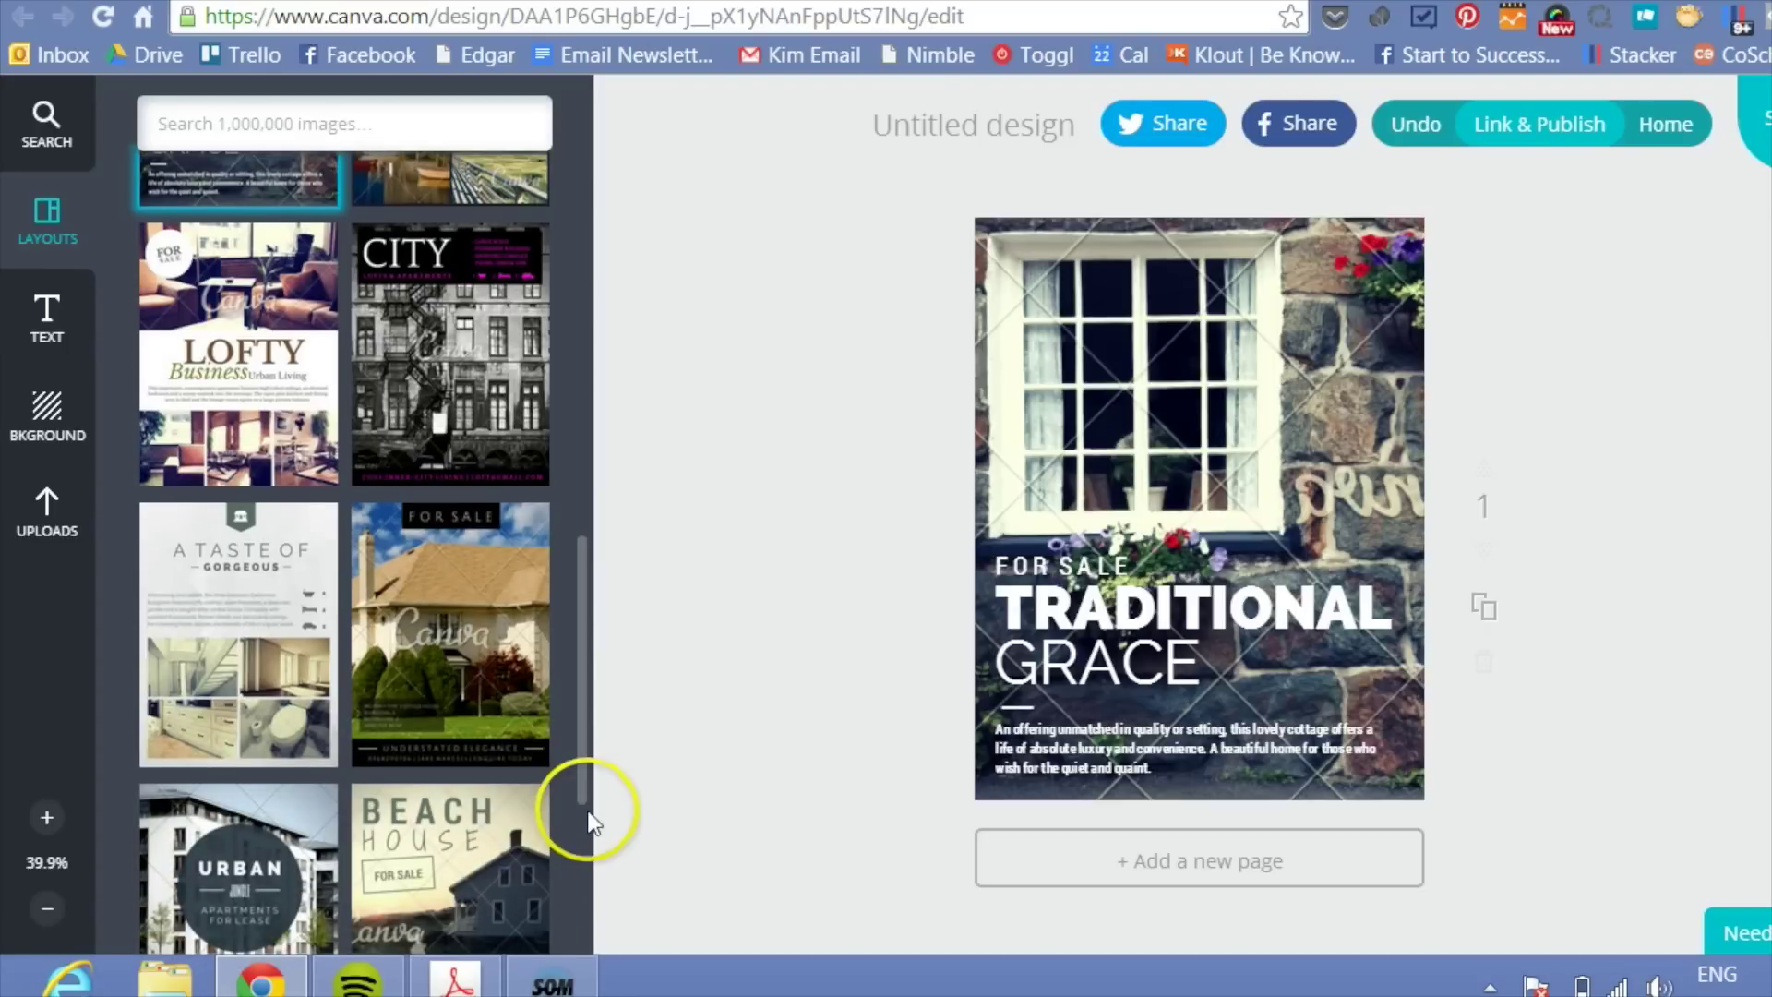
left_click_drag(580, 735, 580, 890)
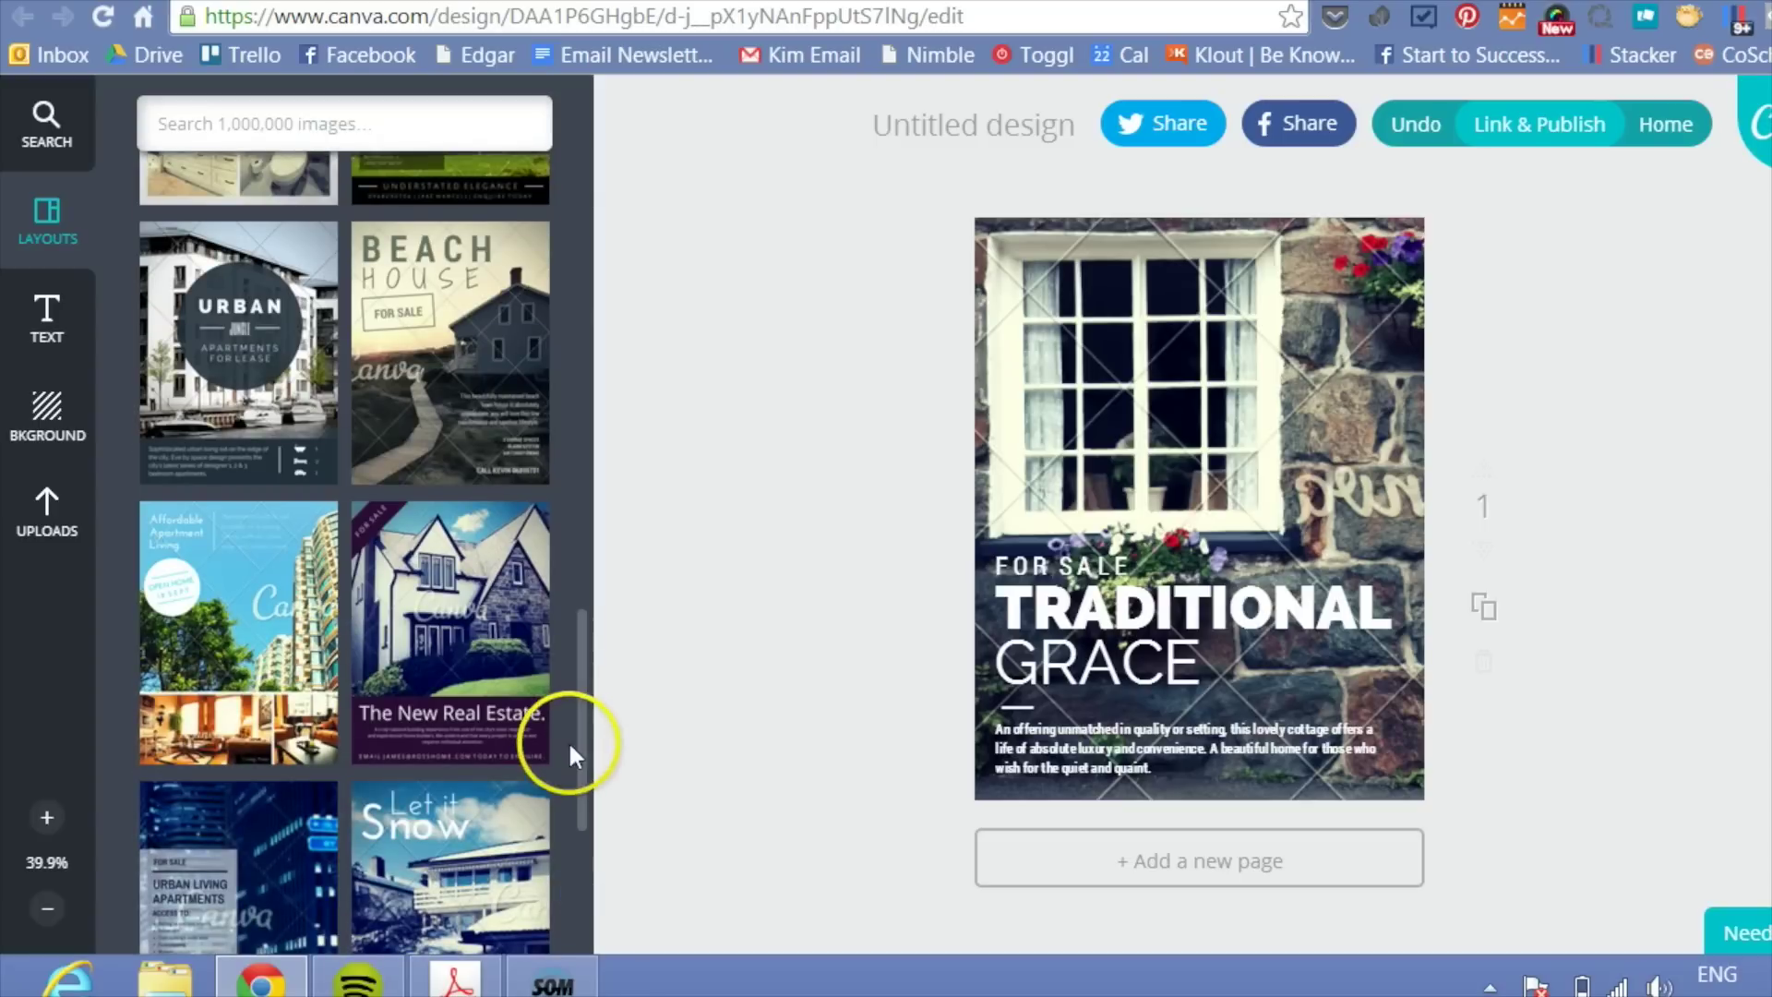
left_click_drag(568, 740, 585, 348)
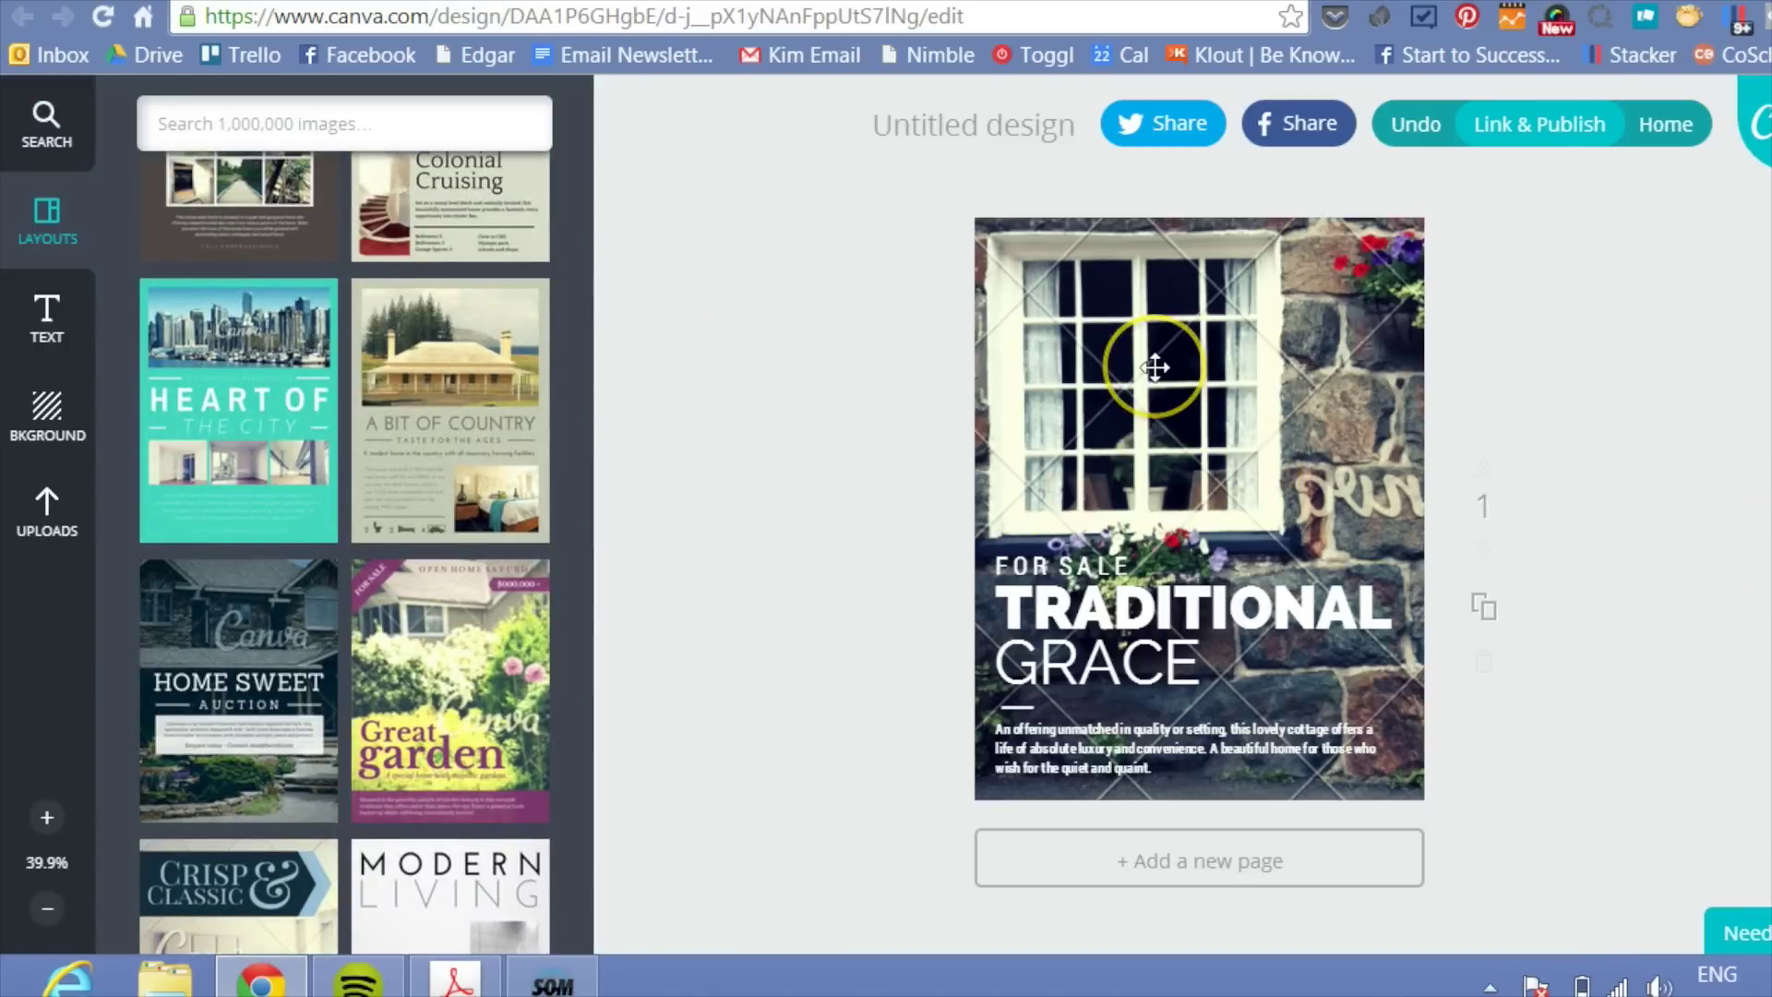
left_click(1155, 367)
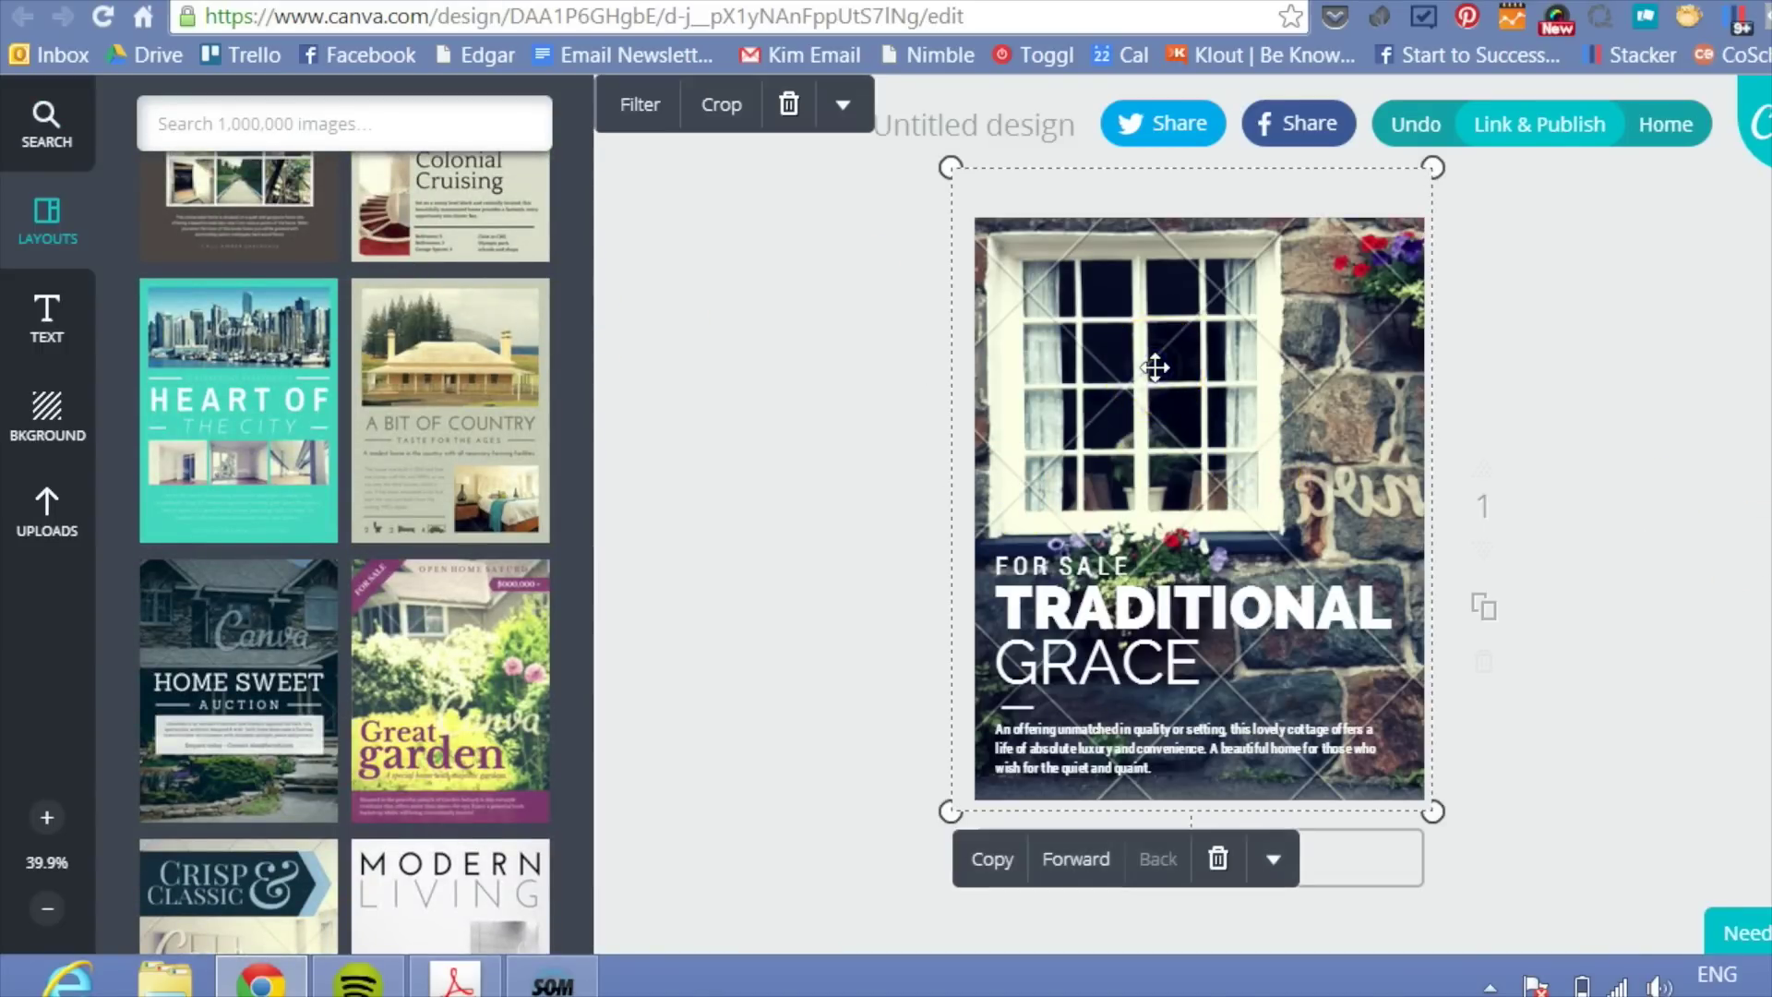
left_click(48, 517)
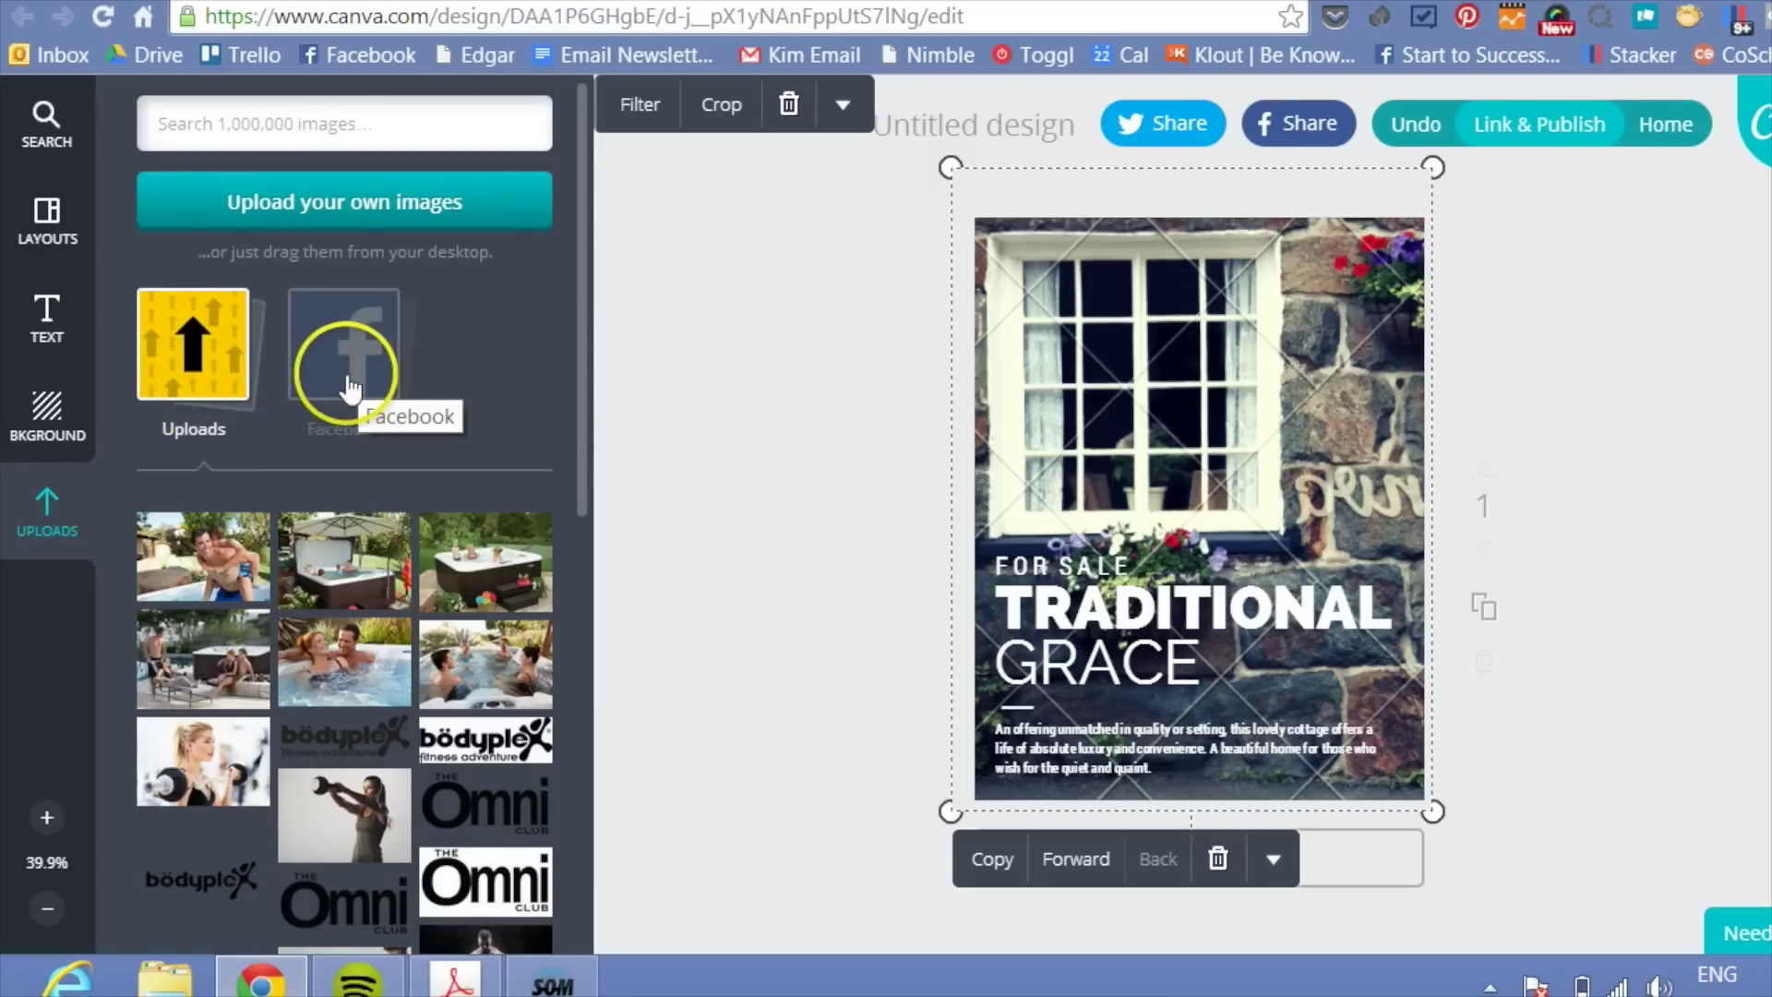
Upload the O14A0241 image from the Universal Lifestyle Stock Images folder.
left_click(302, 190)
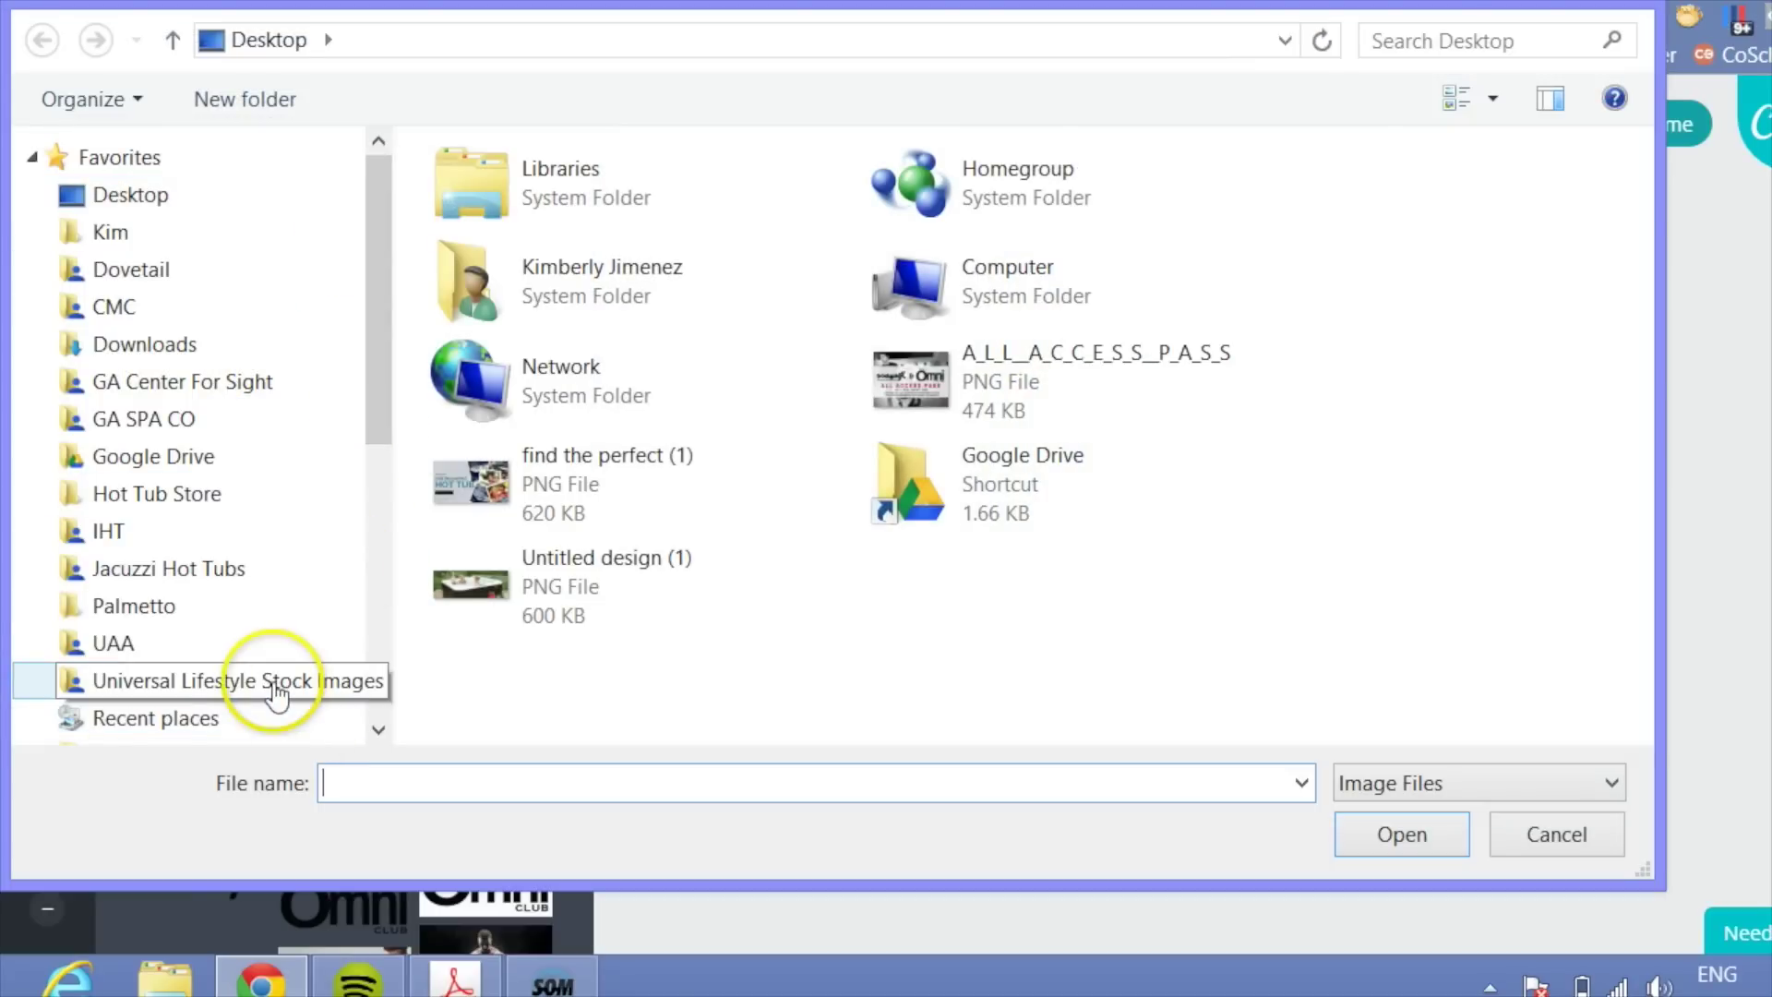
left_click(245, 682)
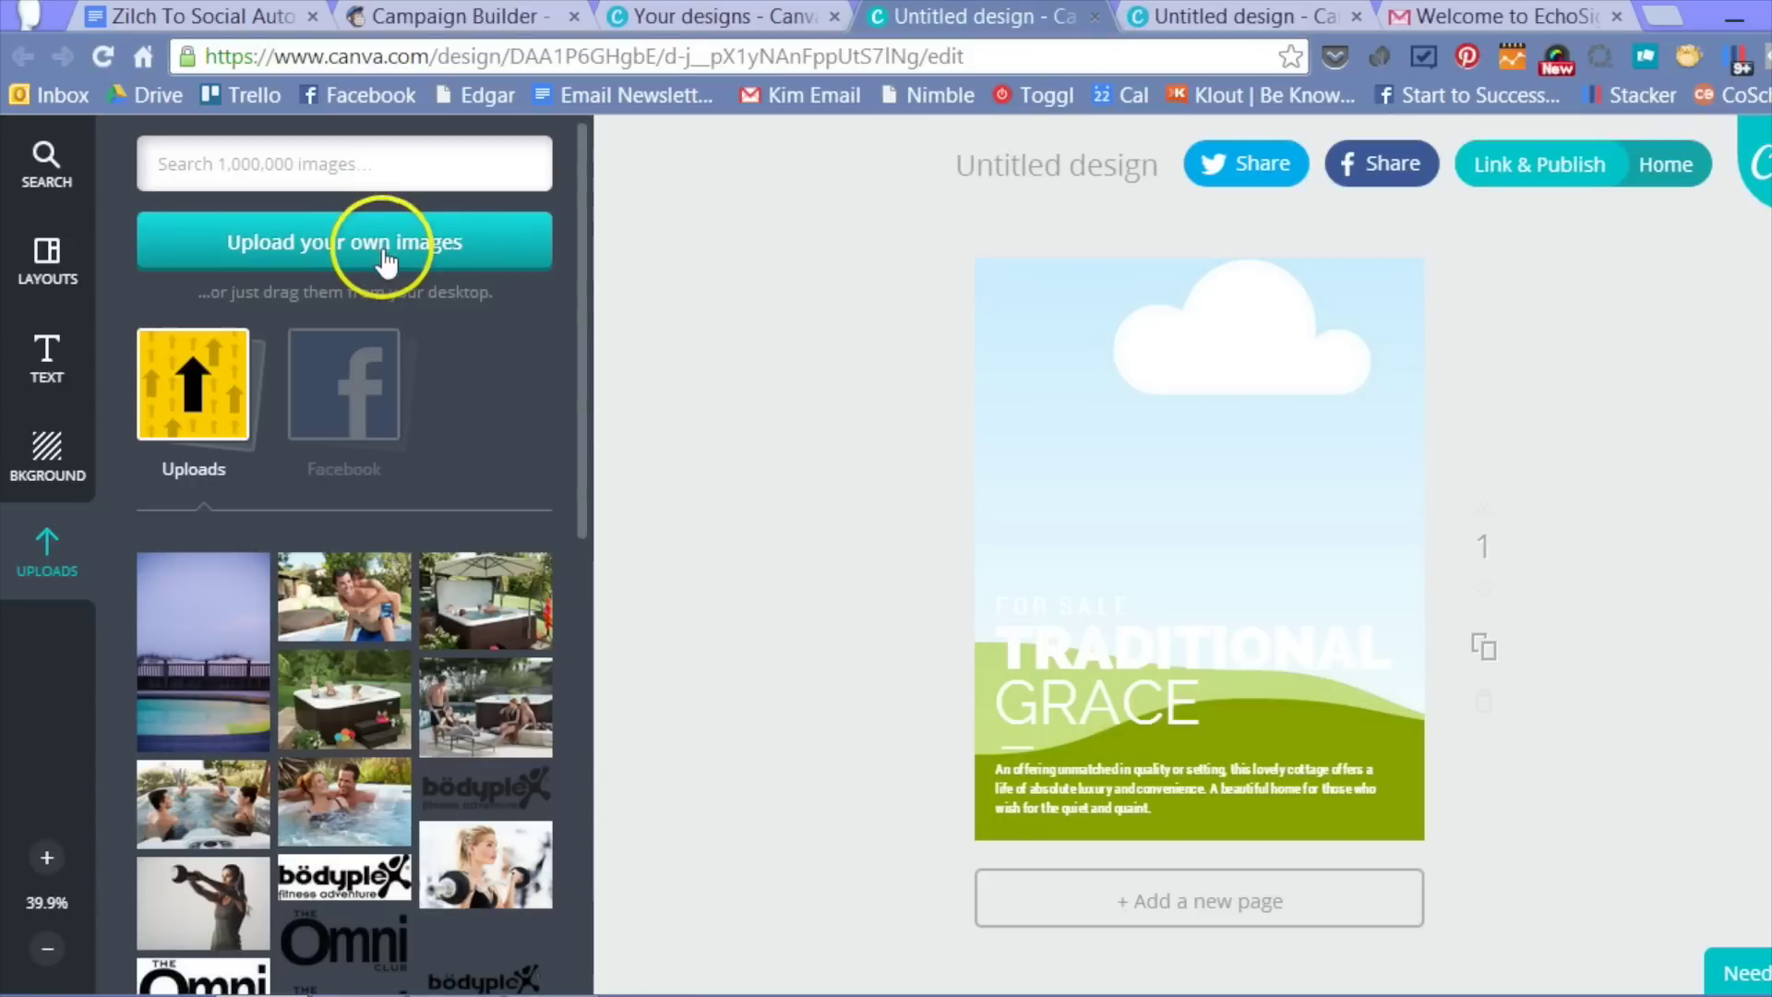
left_click(385, 263)
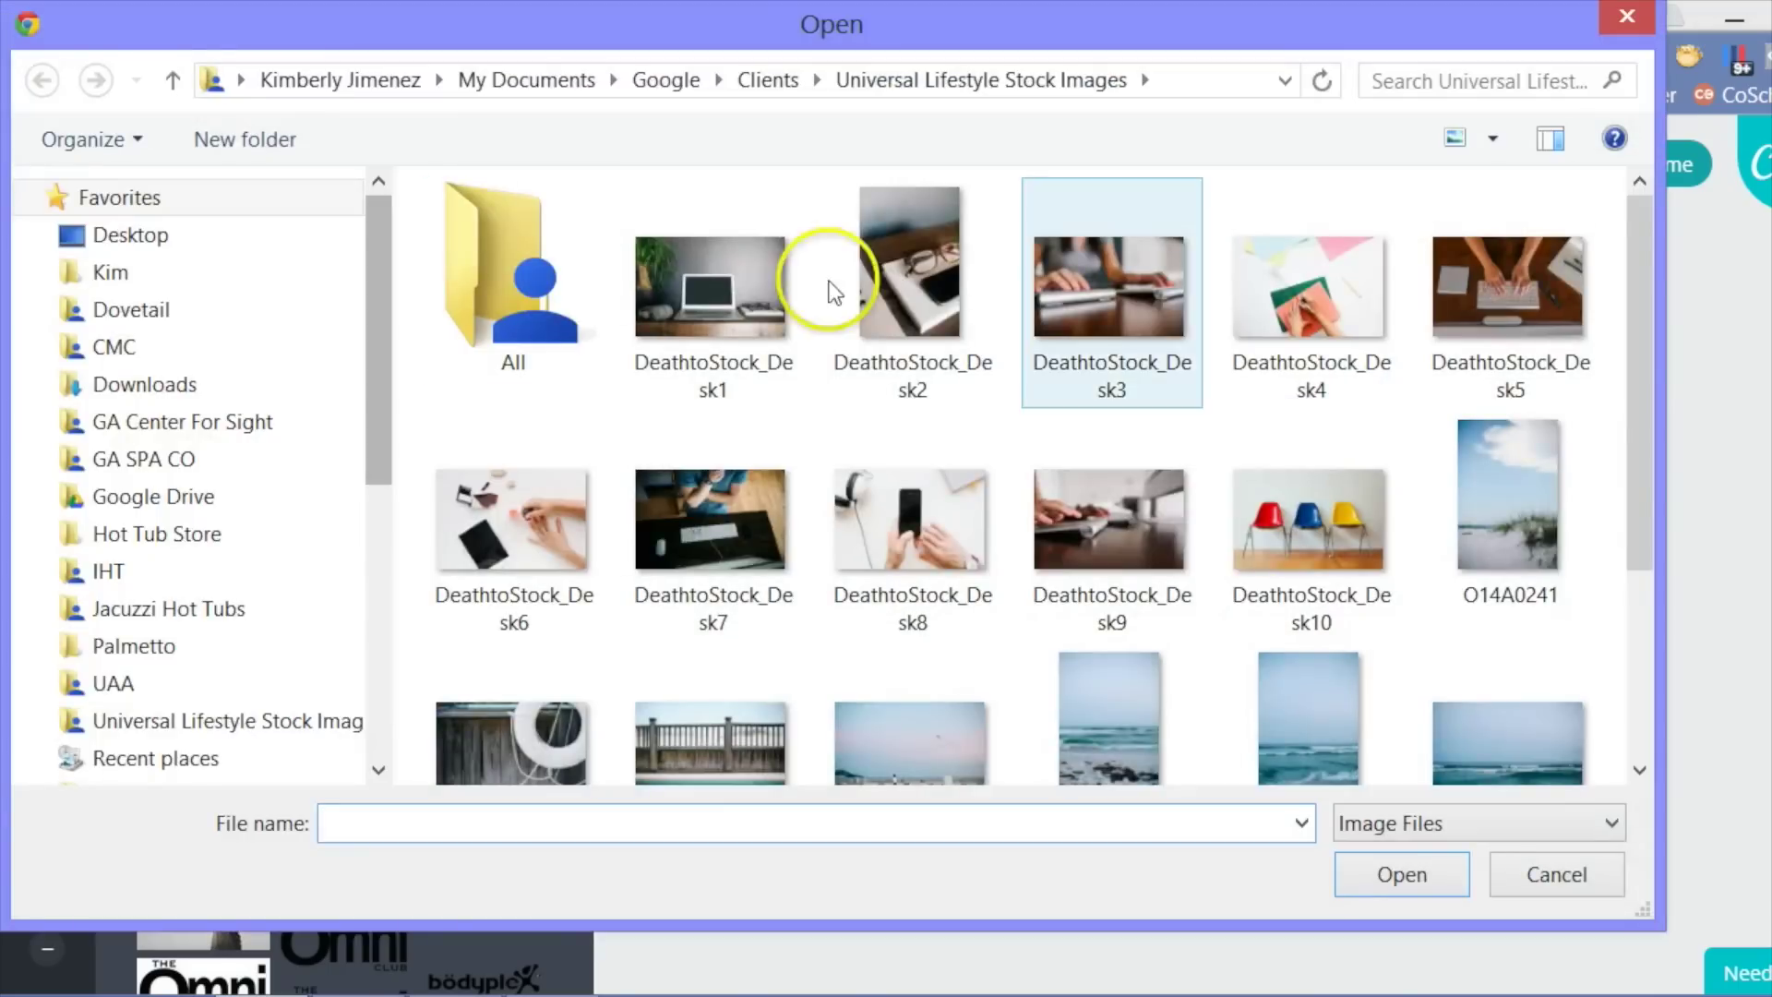
left_click_drag(1636, 430, 1652, 554)
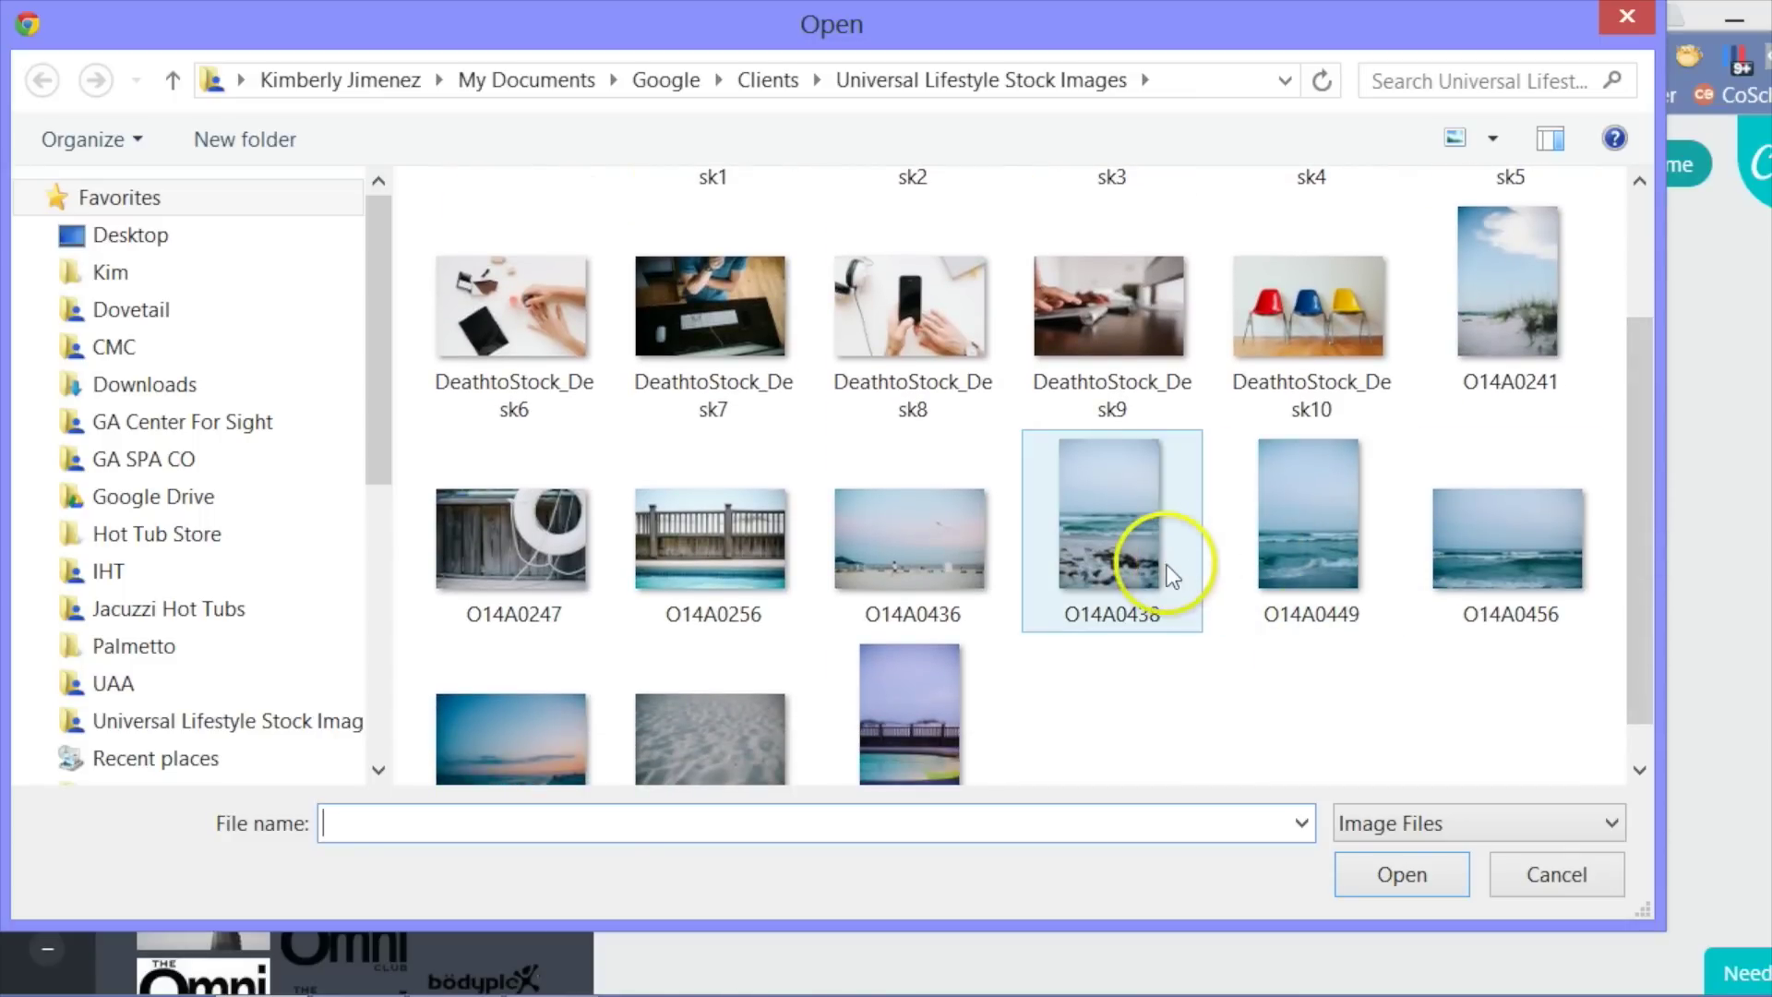
double_click(1486, 338)
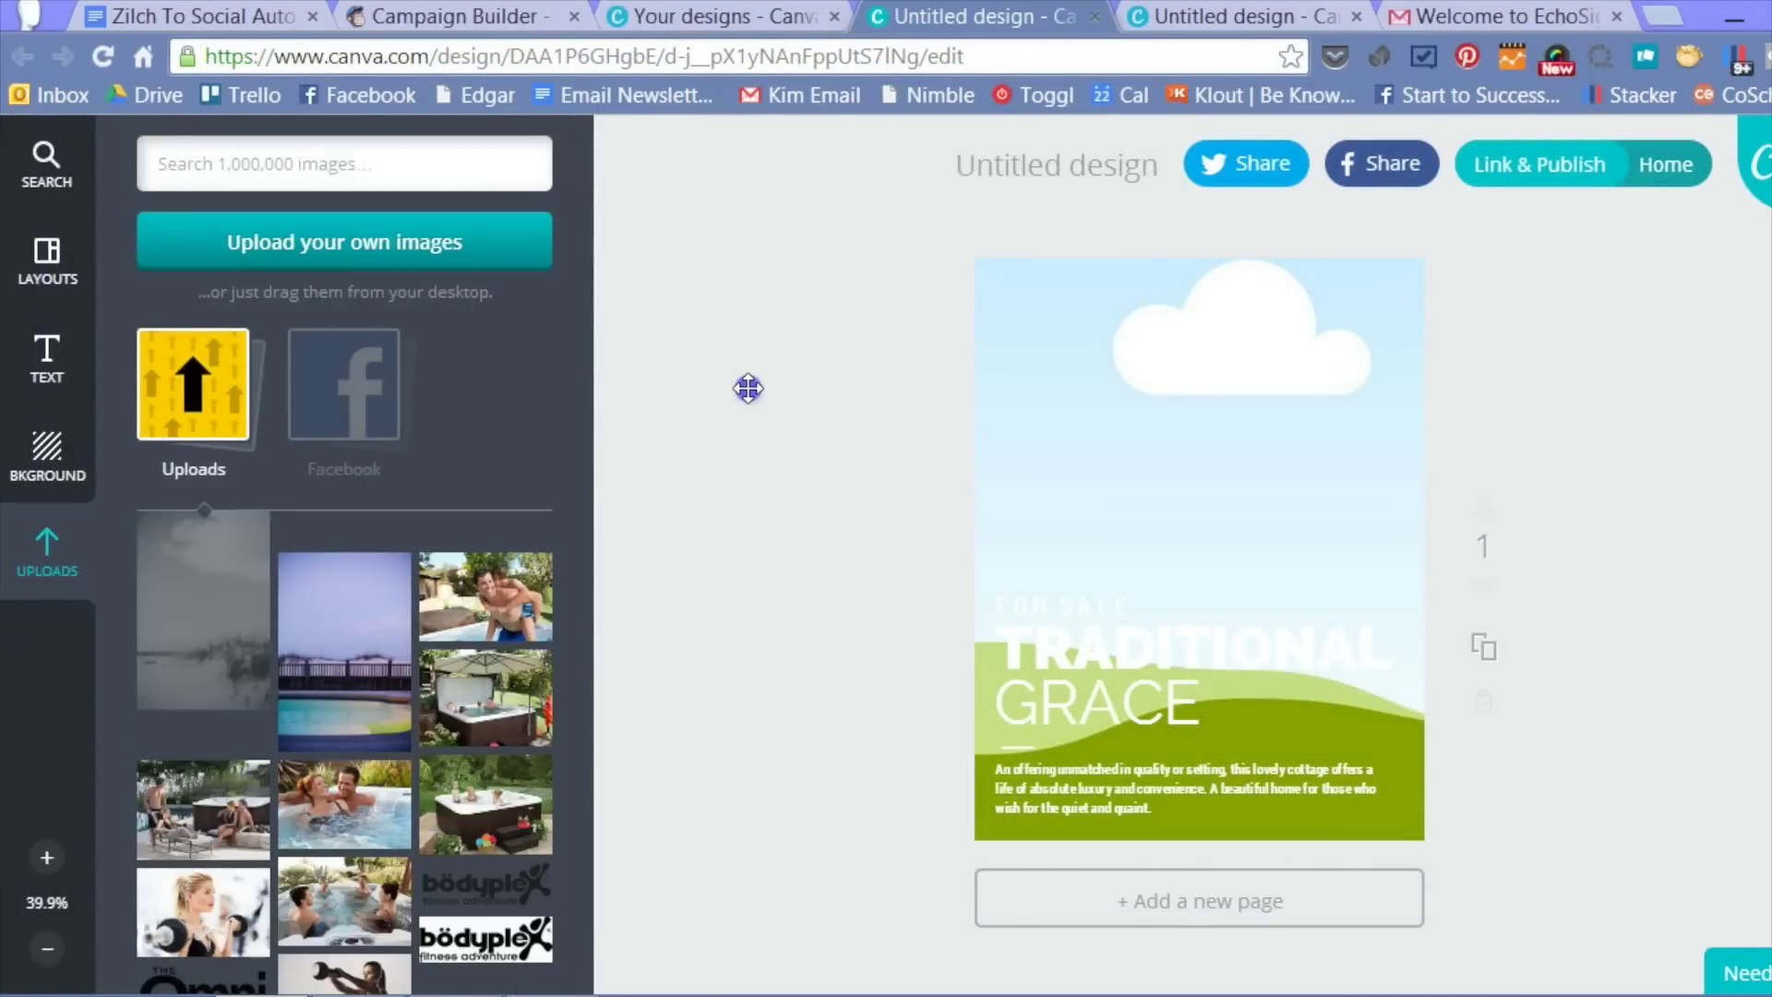
mouse_move(345, 646)
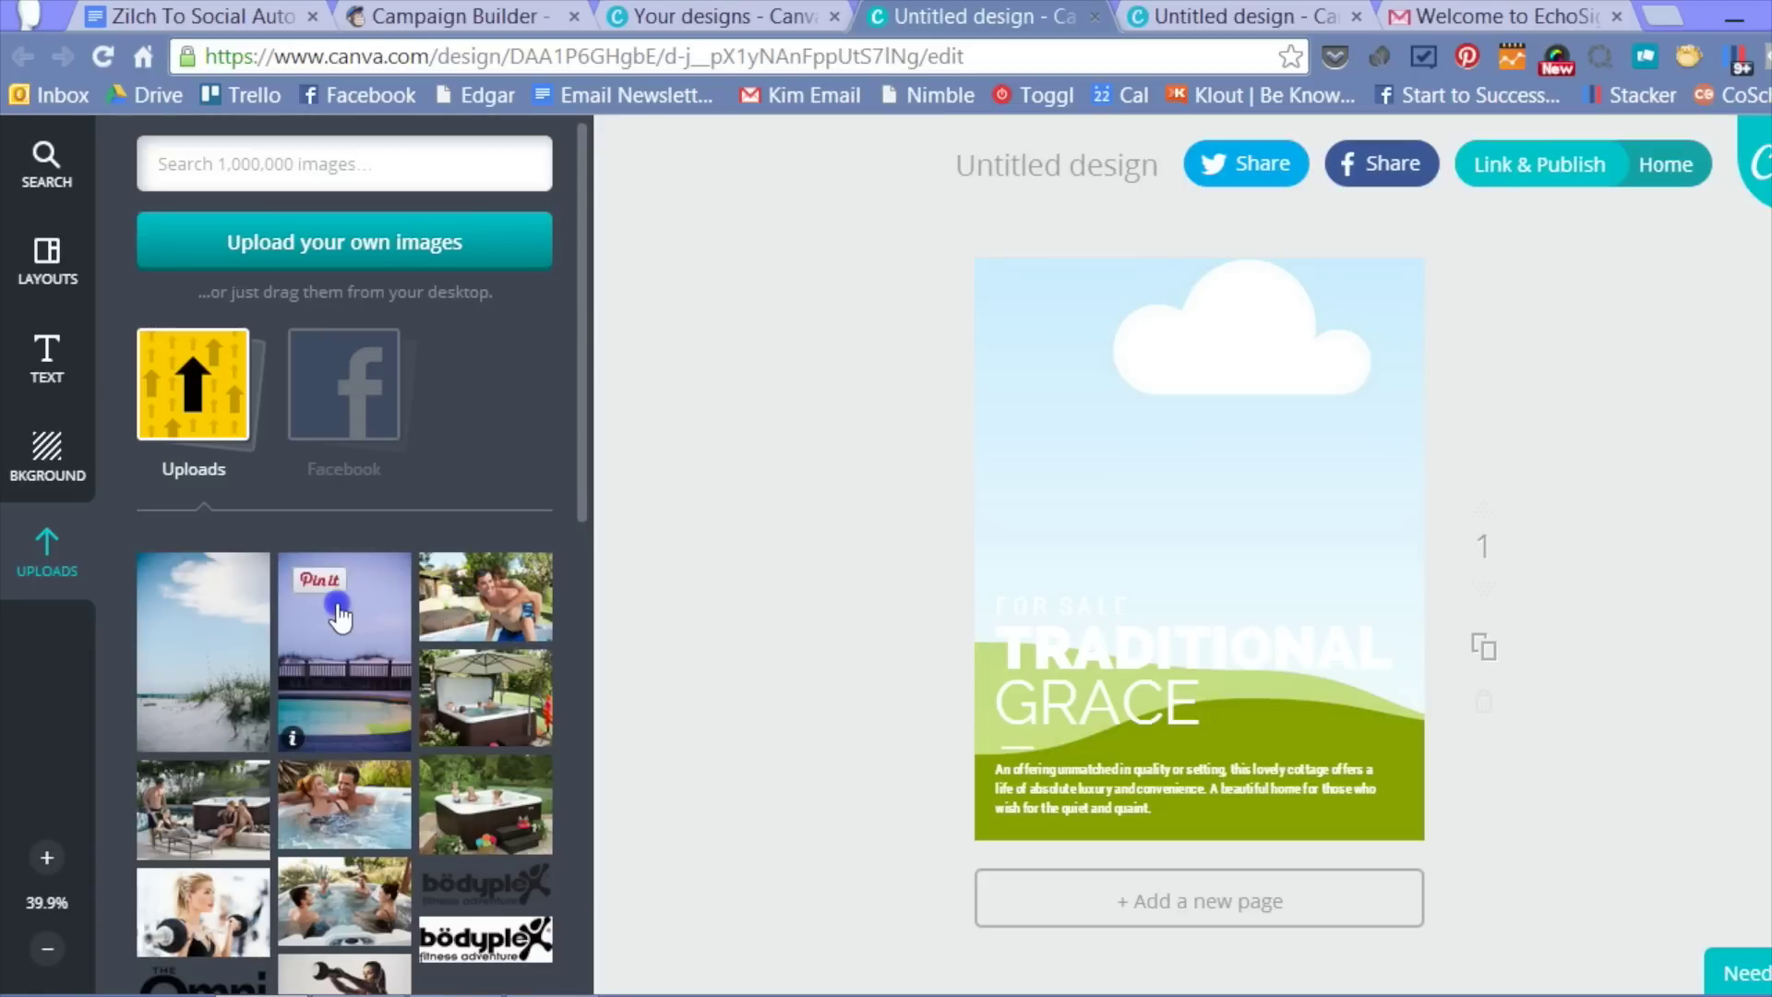
Drop the pool photo onto the page as its background and reposition it within the frame.
left_click_drag(336, 639, 1038, 431)
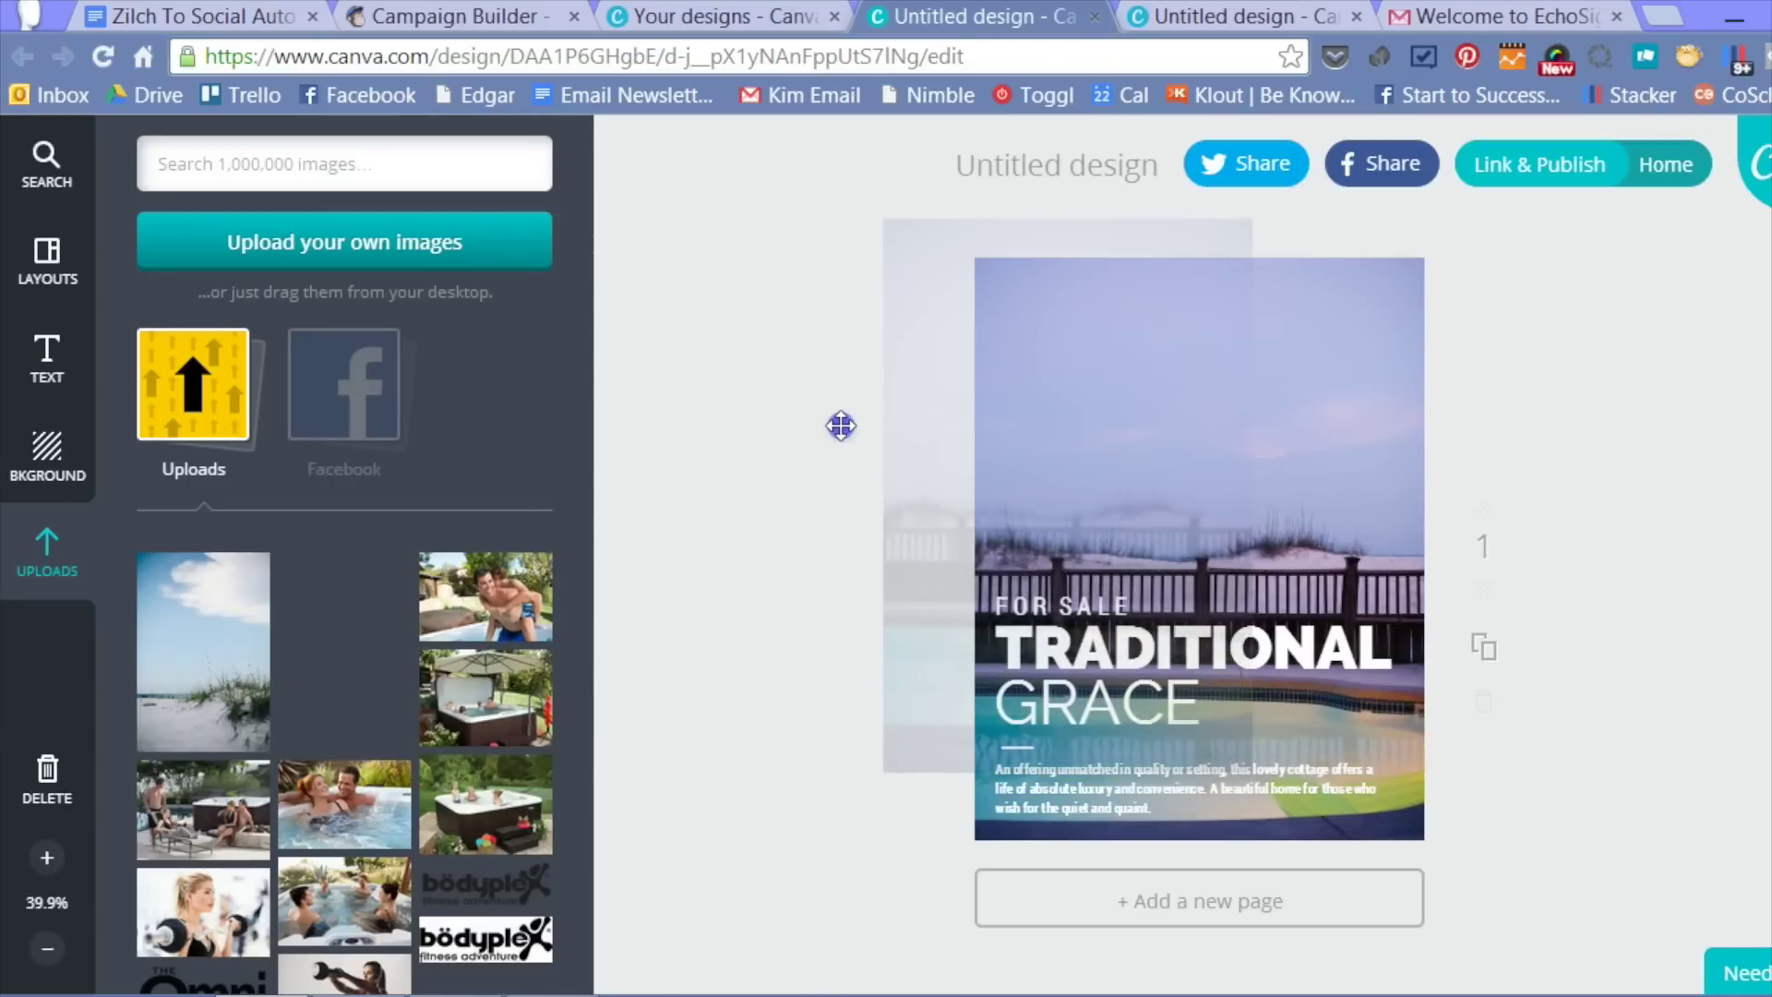
left_click_drag(841, 426, 1003, 446)
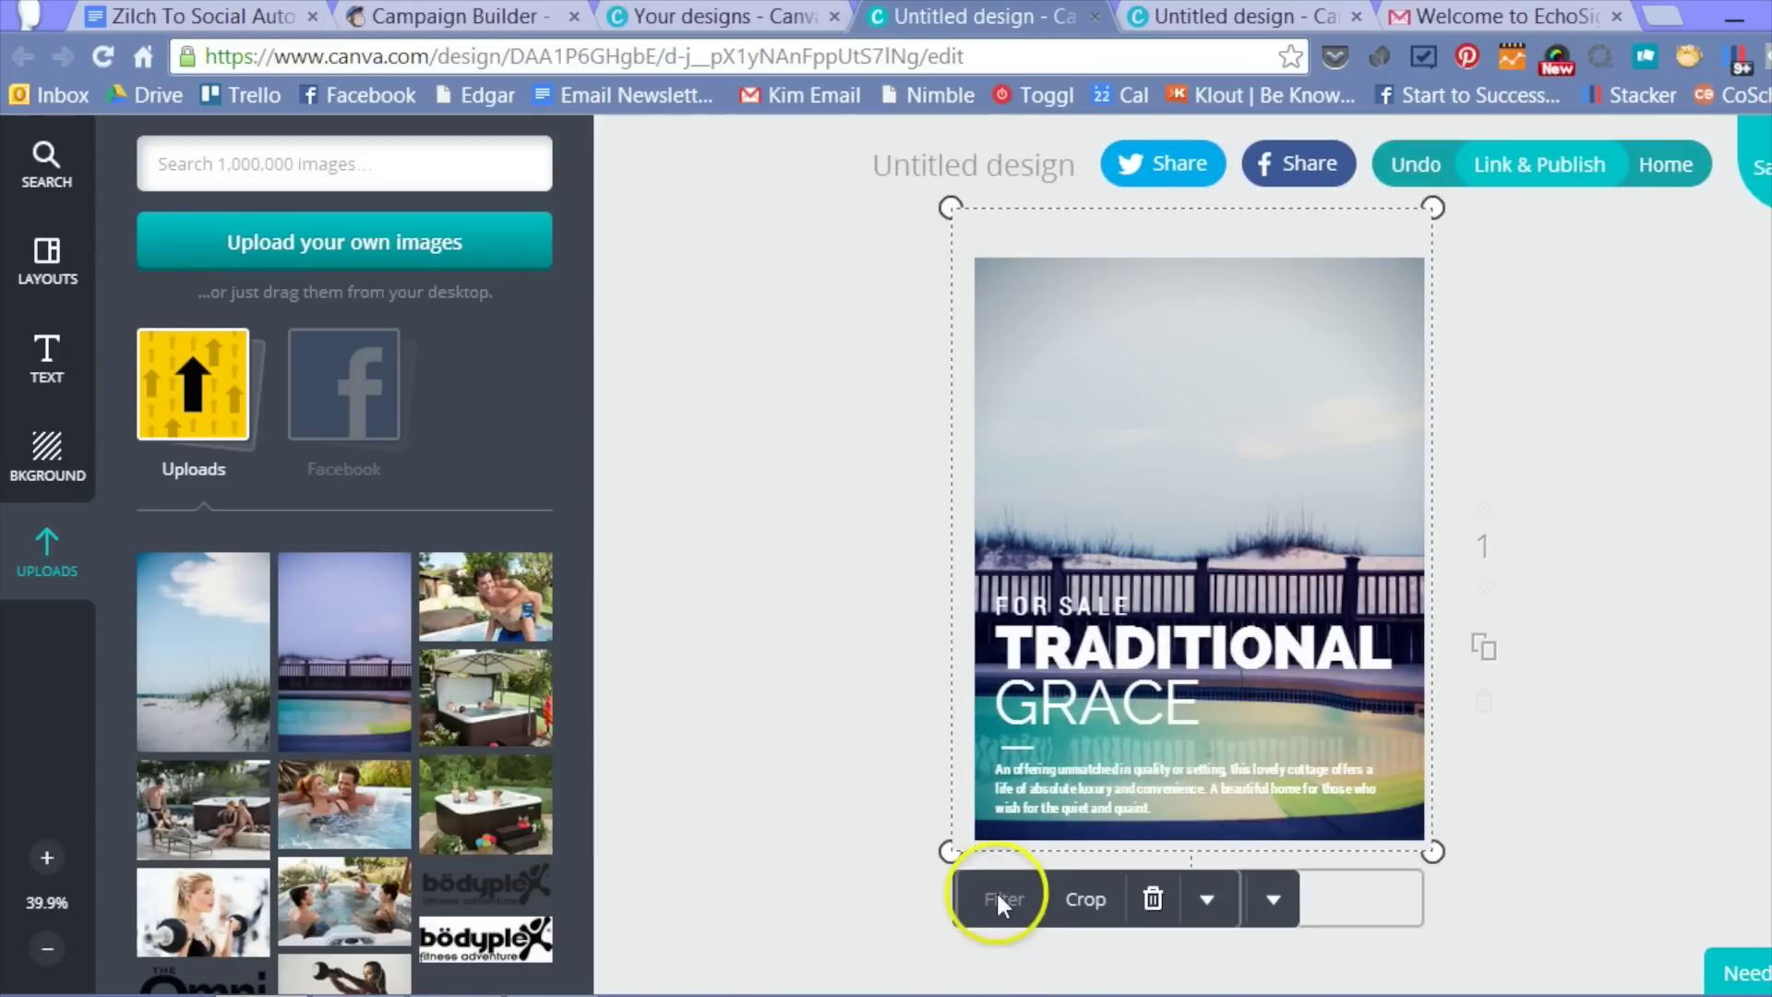
double_click(1198, 373)
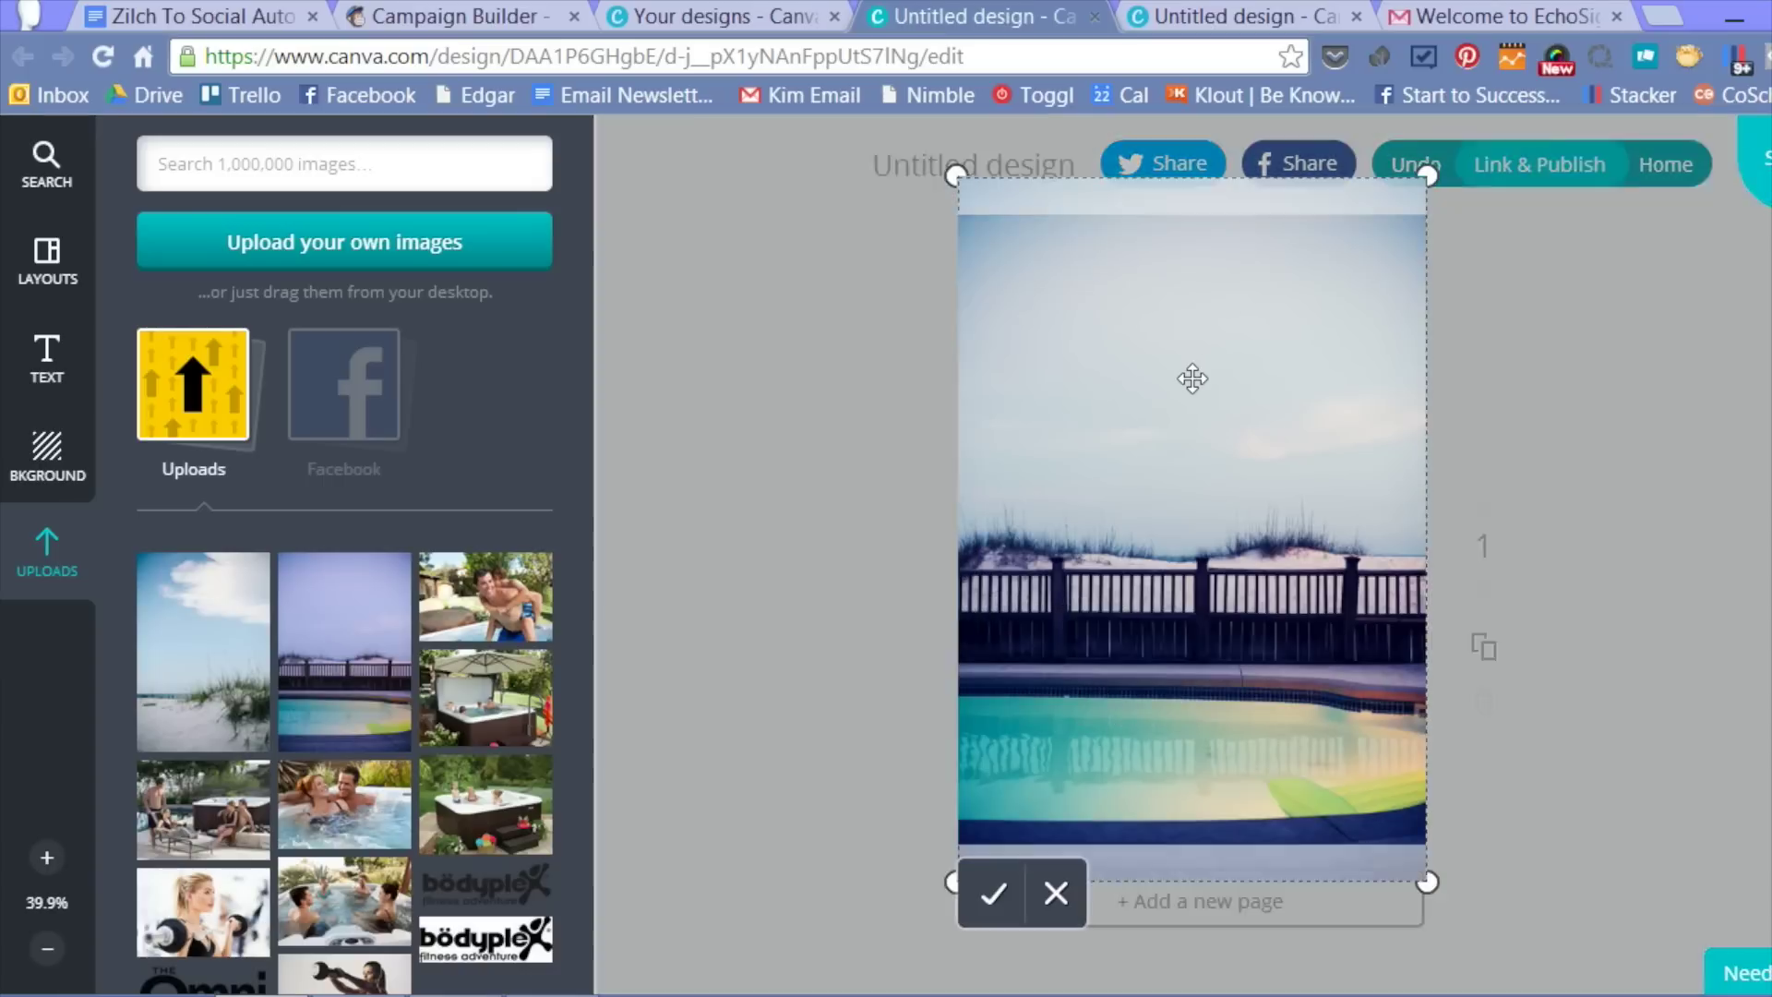
left_click_drag(1200, 334, 1200, 420)
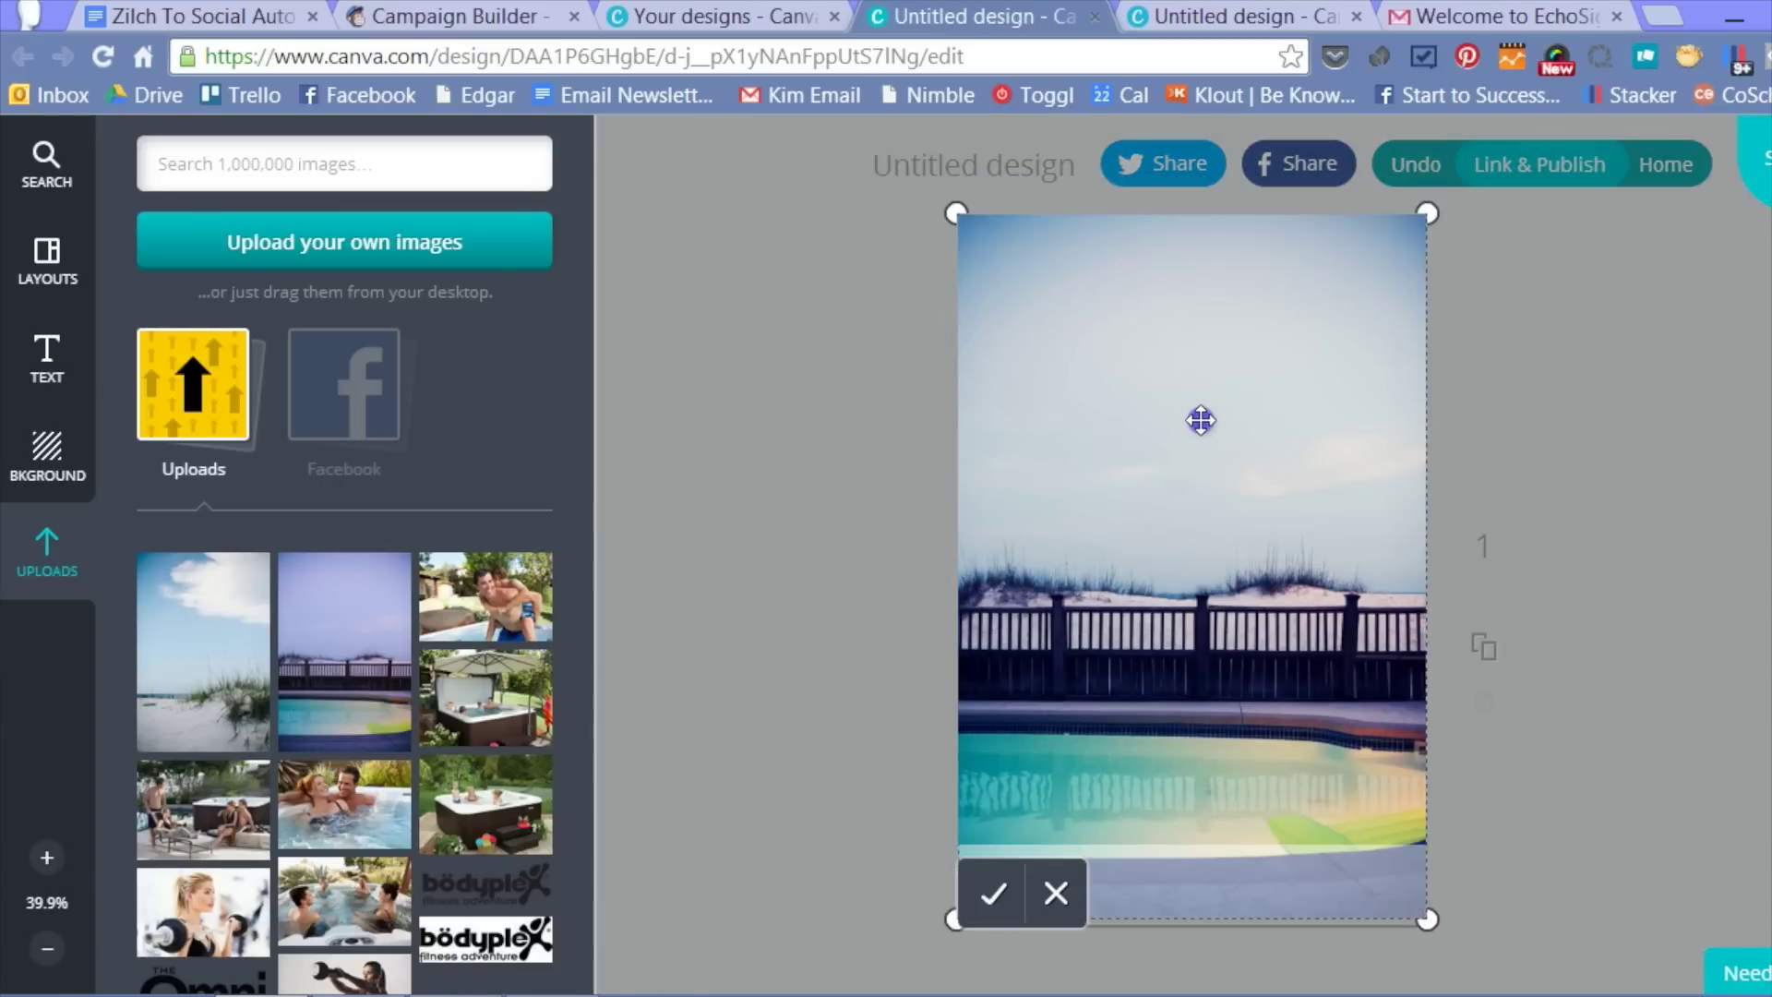
left_click_drag(1224, 312, 1240, 371)
left_click_drag(1244, 504, 1267, 254)
left_click_drag(1268, 363, 1277, 503)
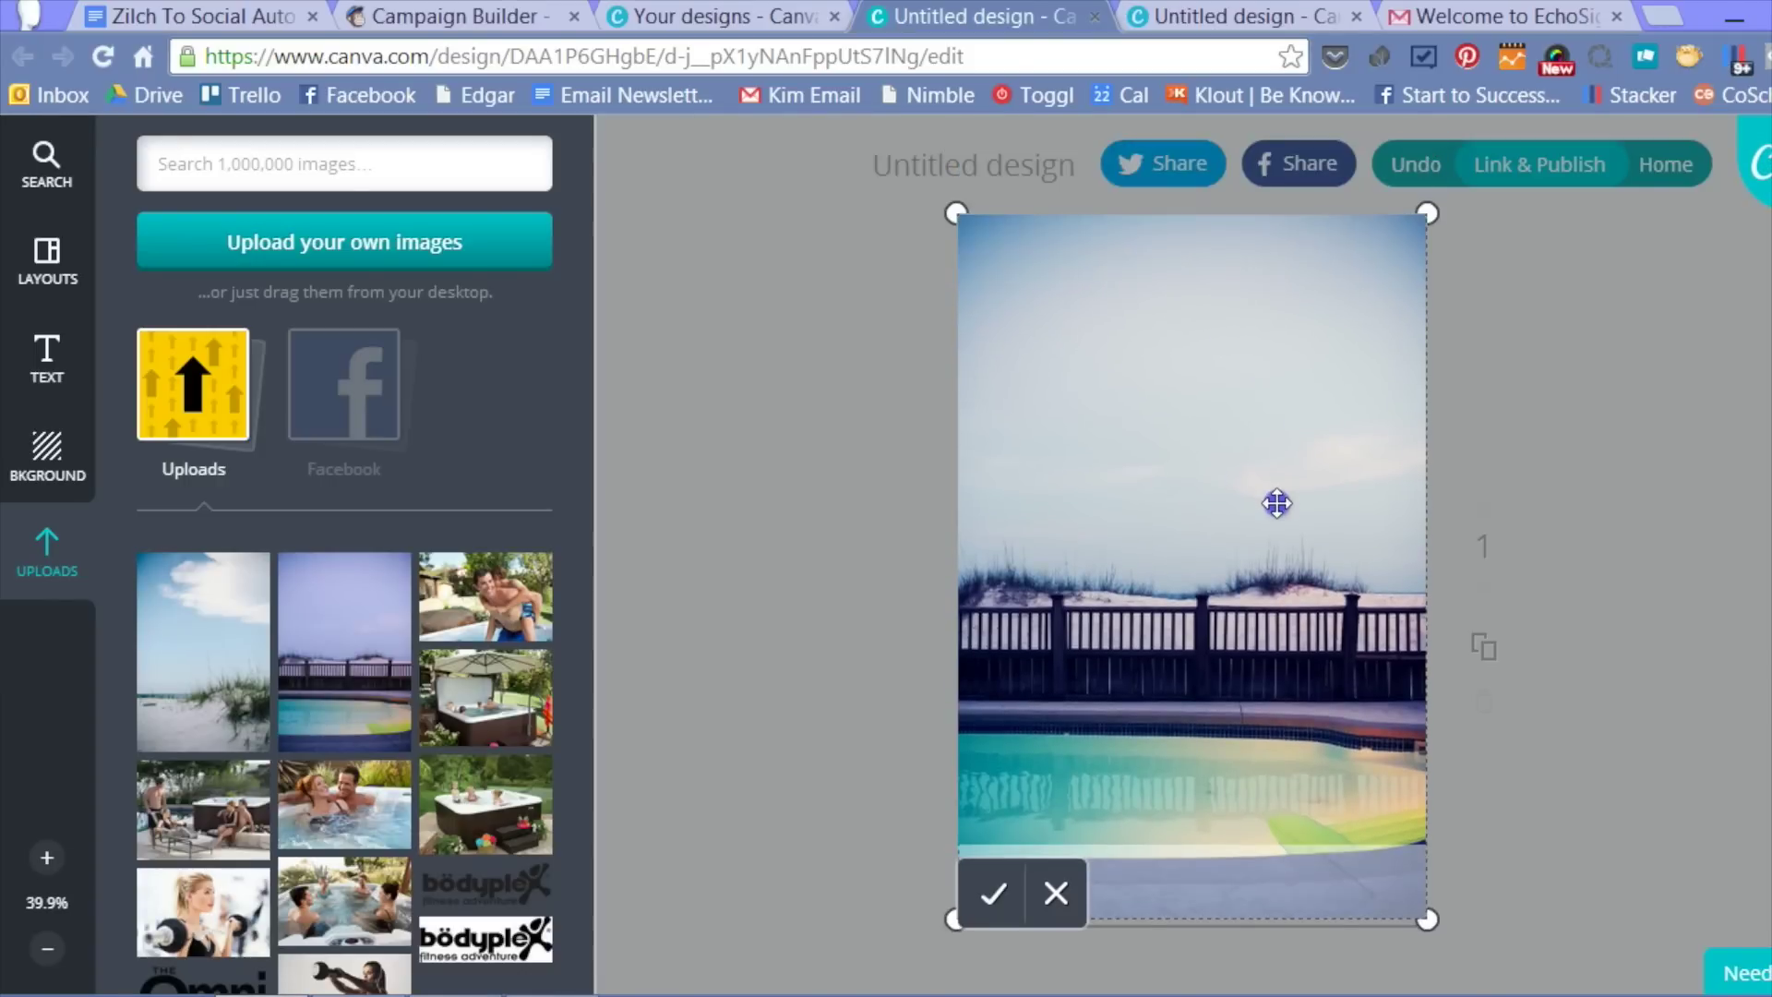
left_click_drag(1266, 406, 1280, 282)
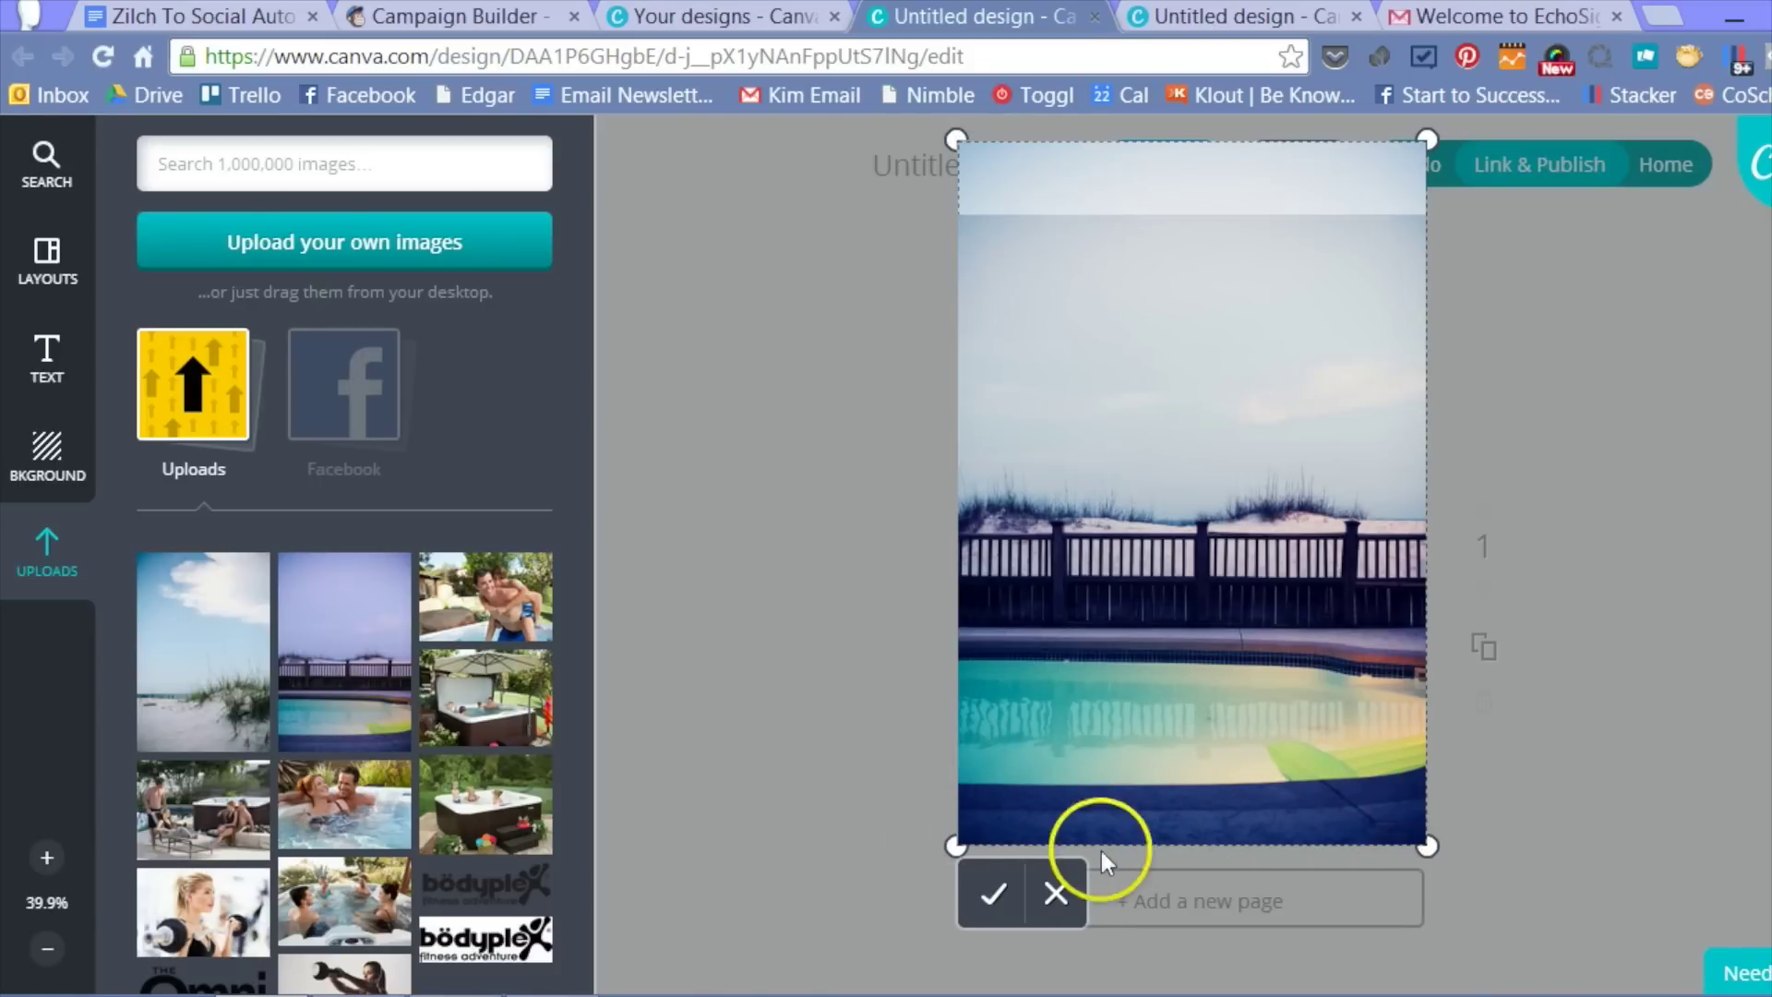
left_click(997, 895)
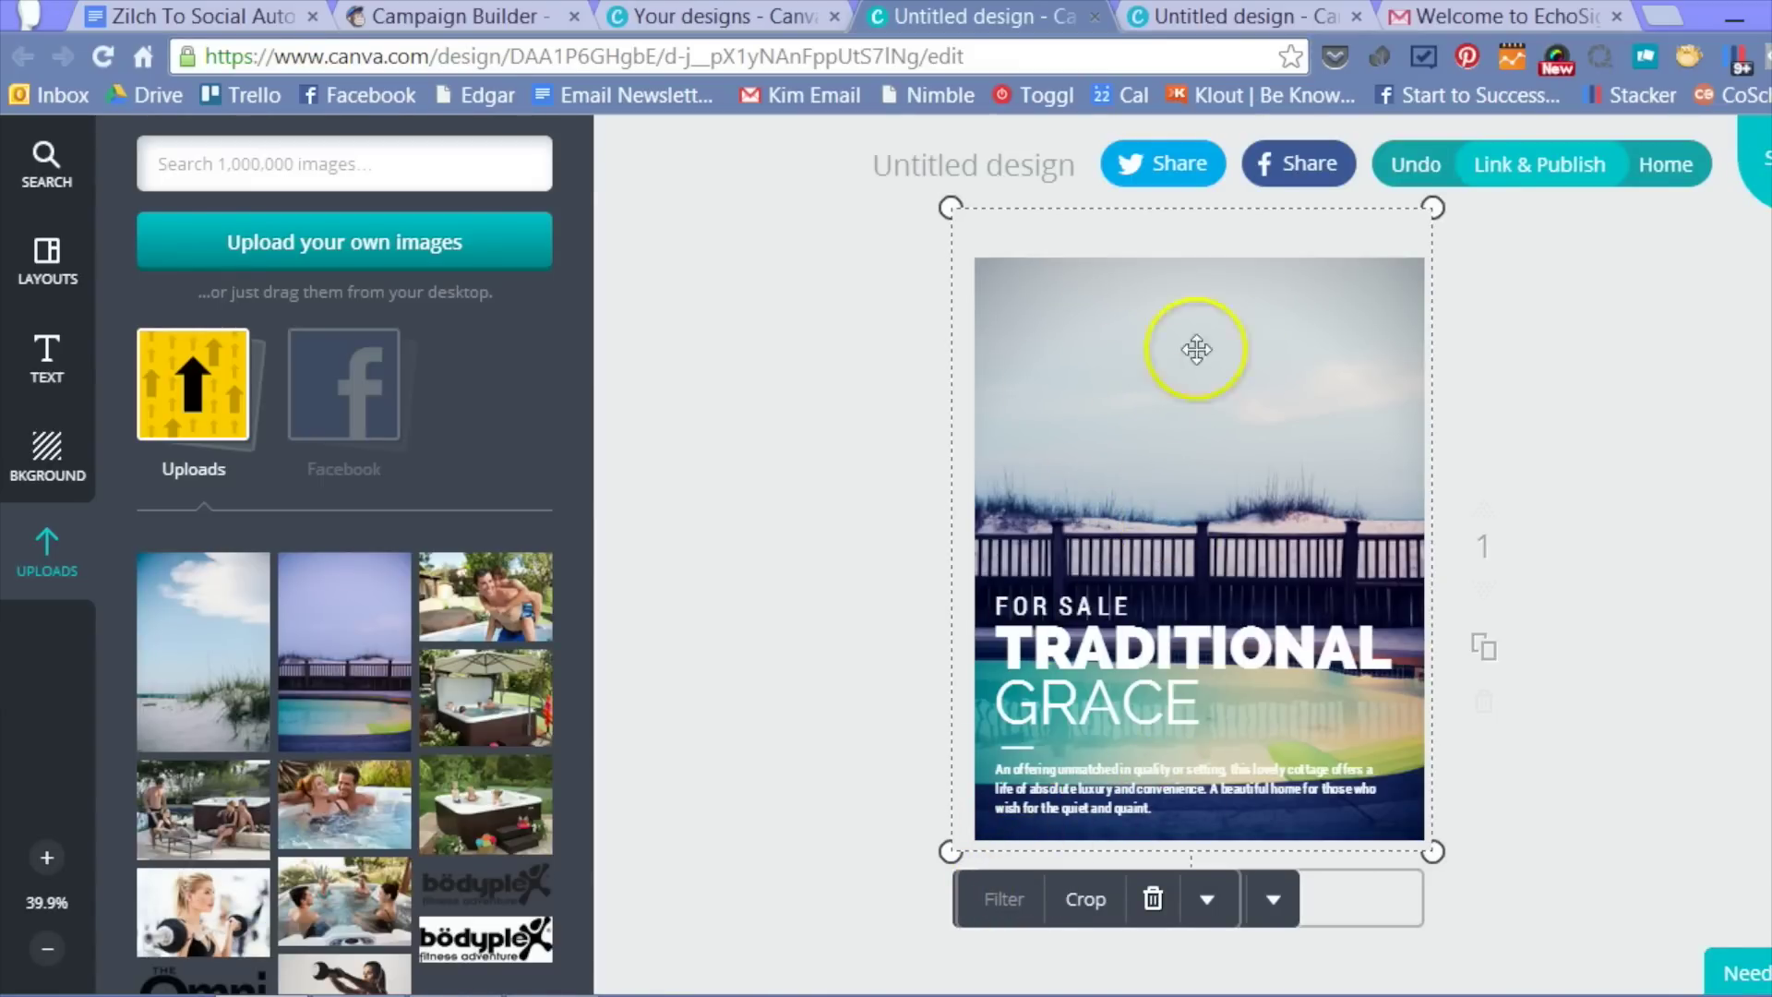
Select the pool photo and add a blank second page to the design.
left_click(1504, 448)
left_click(1307, 388)
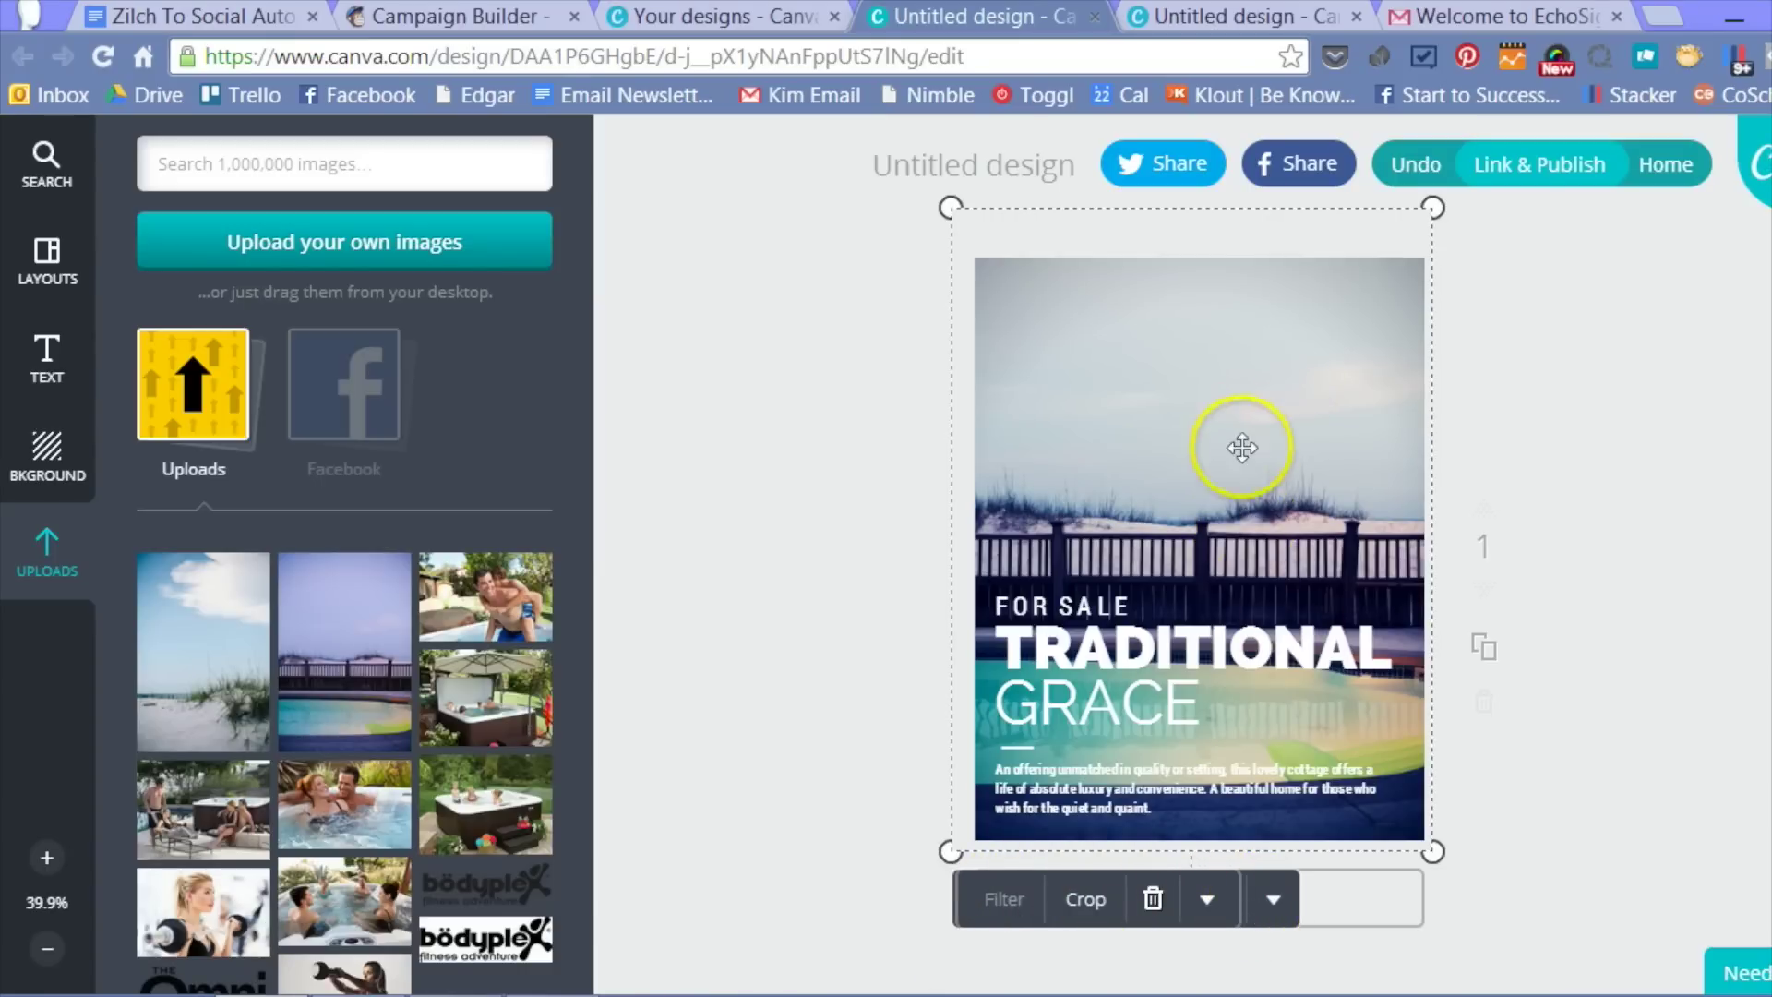
left_click(1272, 901)
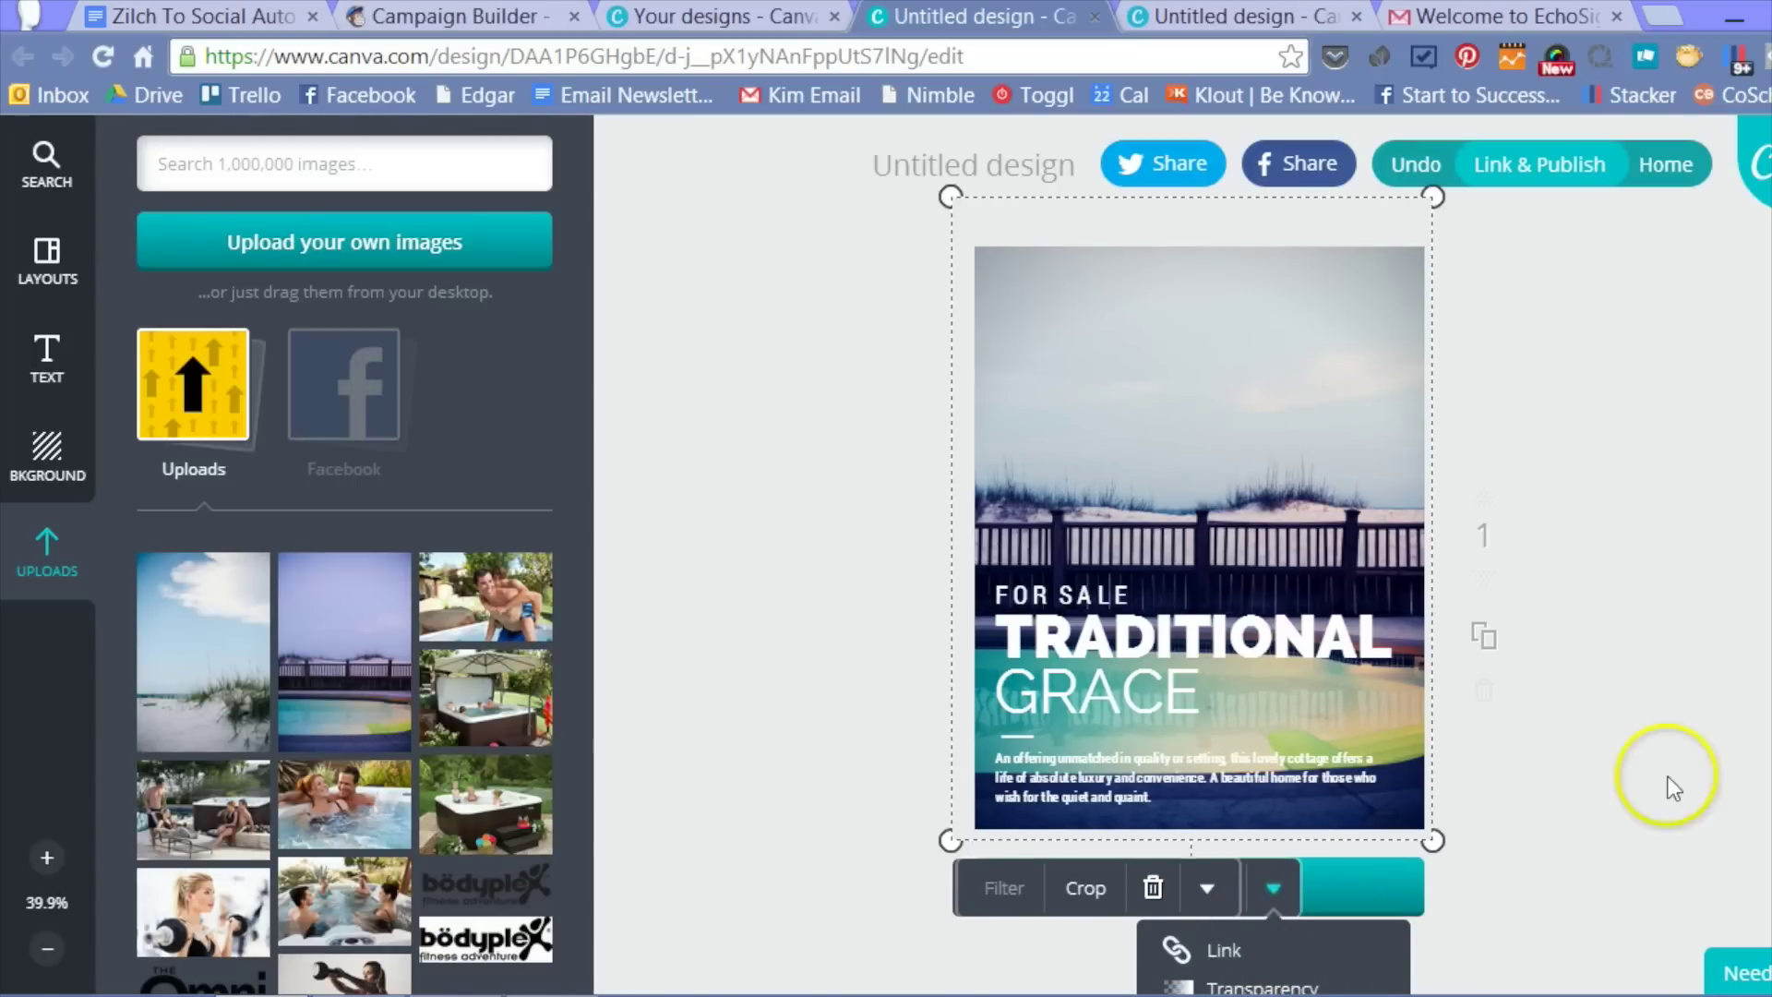
left_click(1642, 680)
left_click(1231, 902)
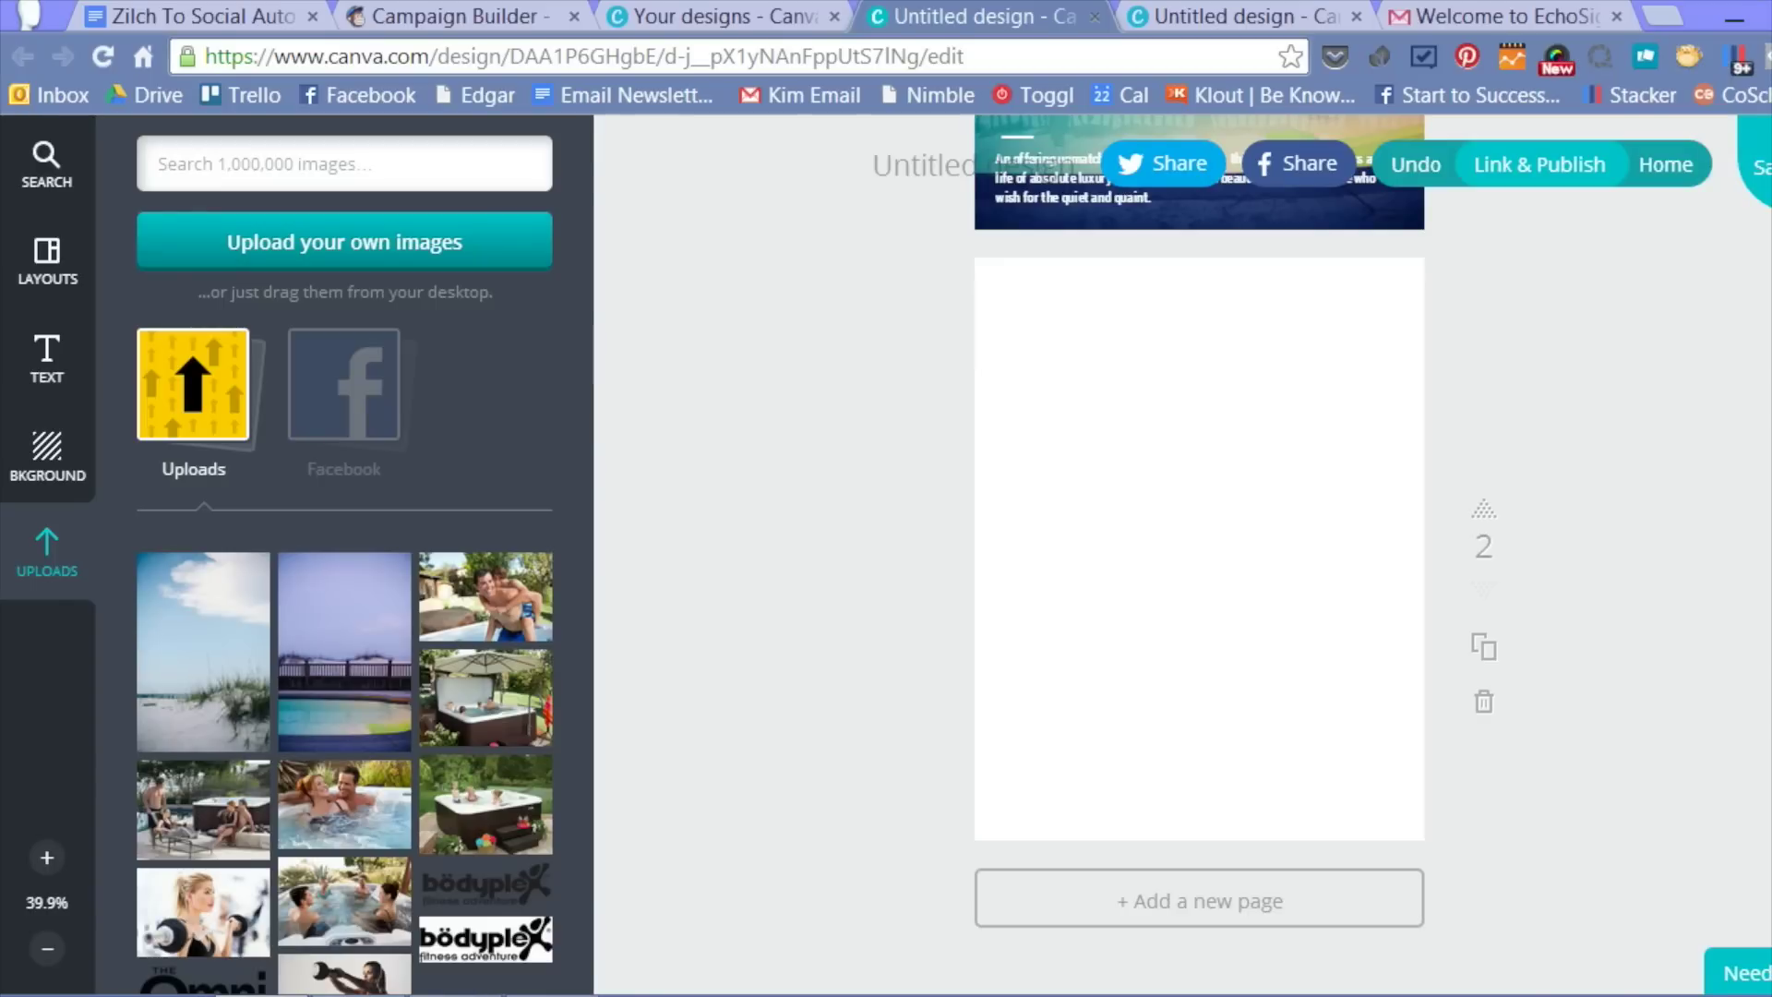
scroll(1200, 554, "up", 6)
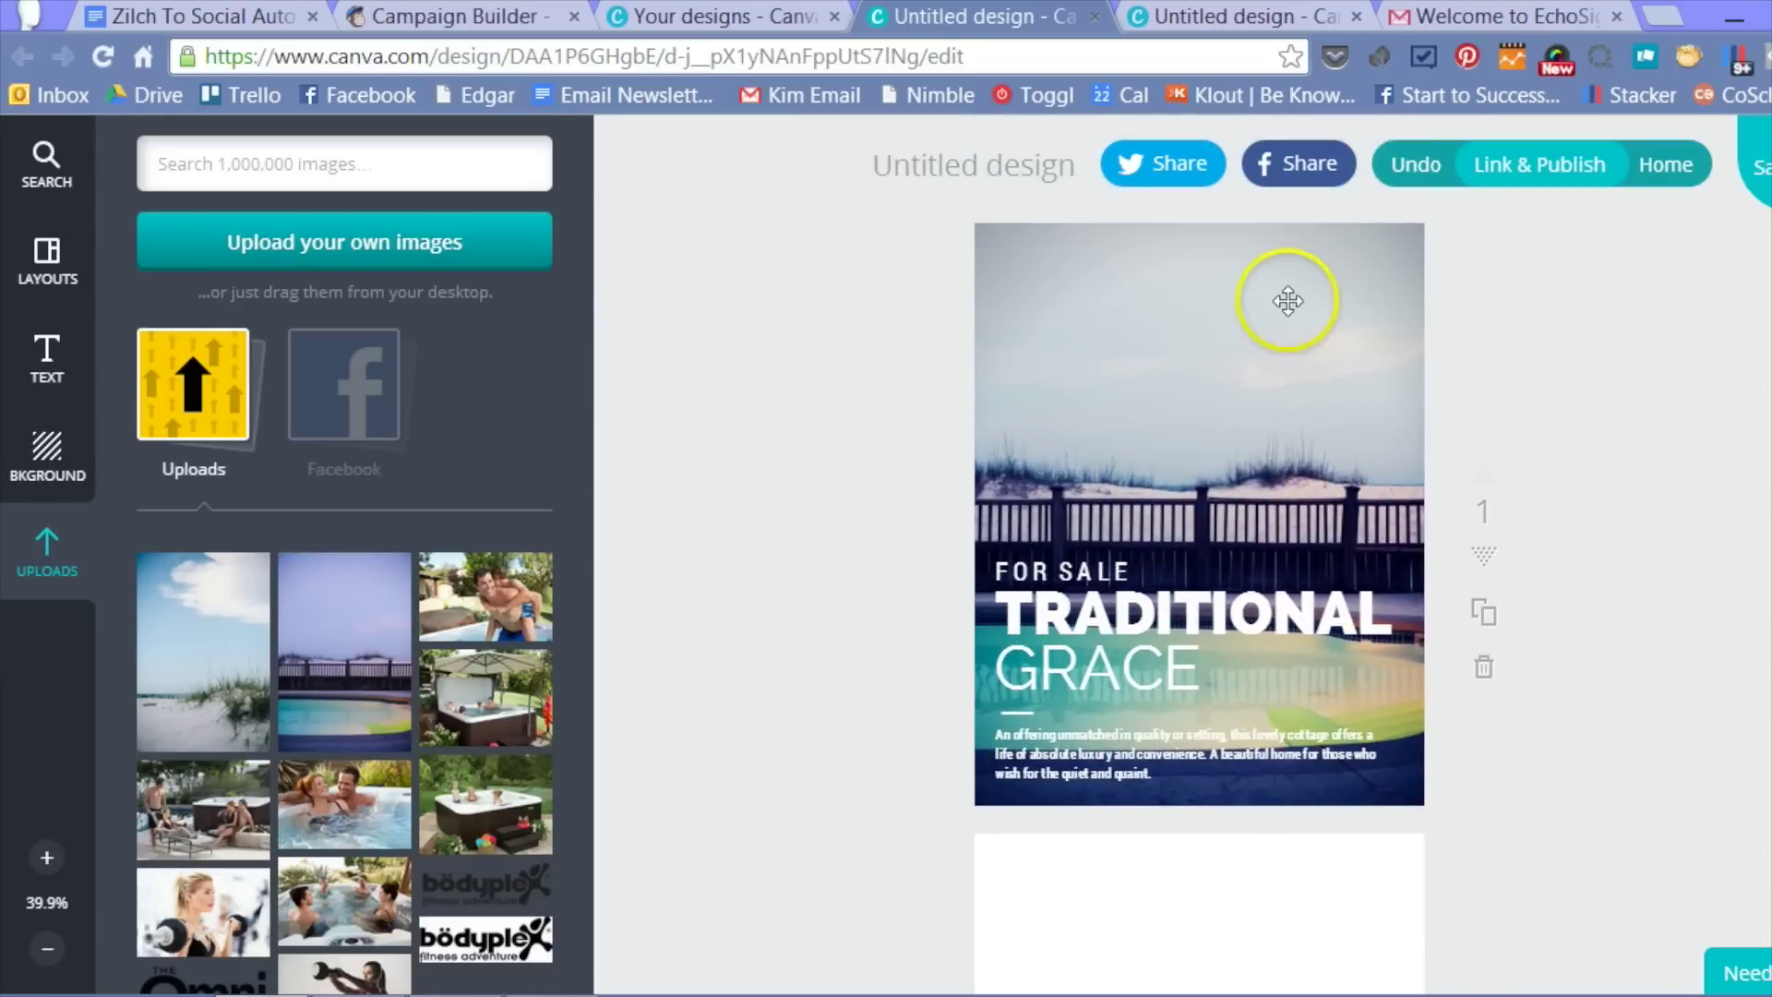
left_click(1289, 301)
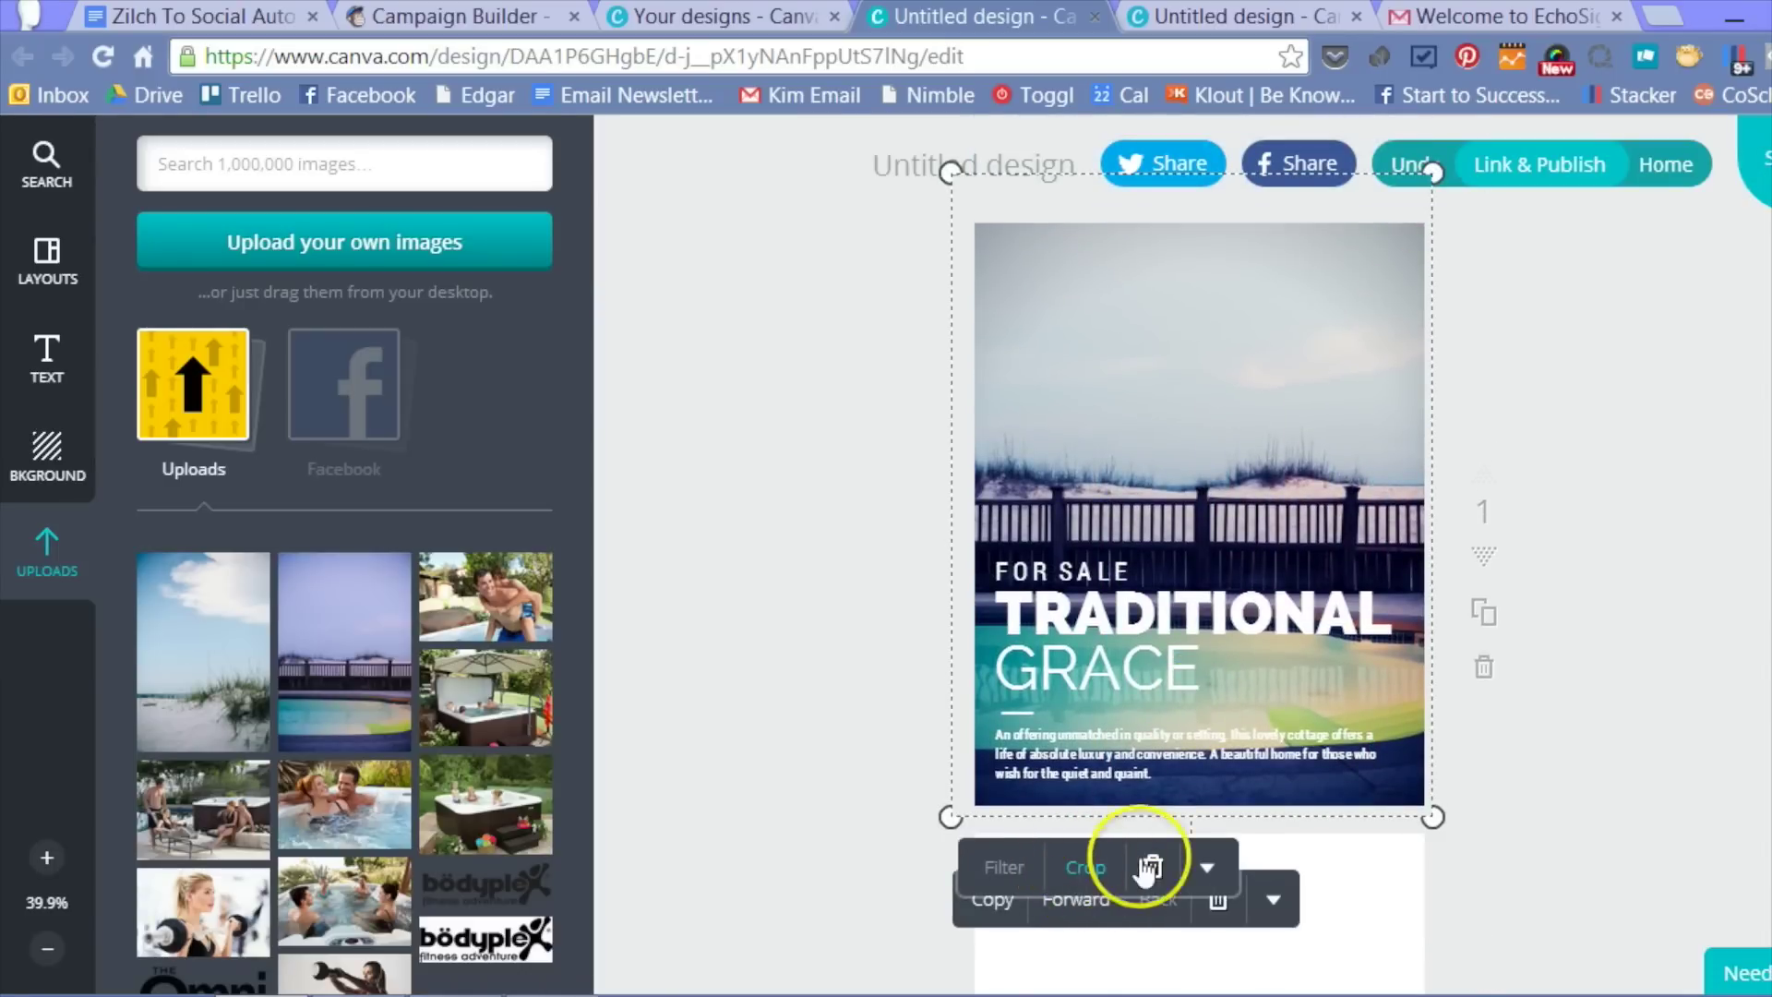
Crop the pool photo and confirm the crop.
left_click(1090, 872)
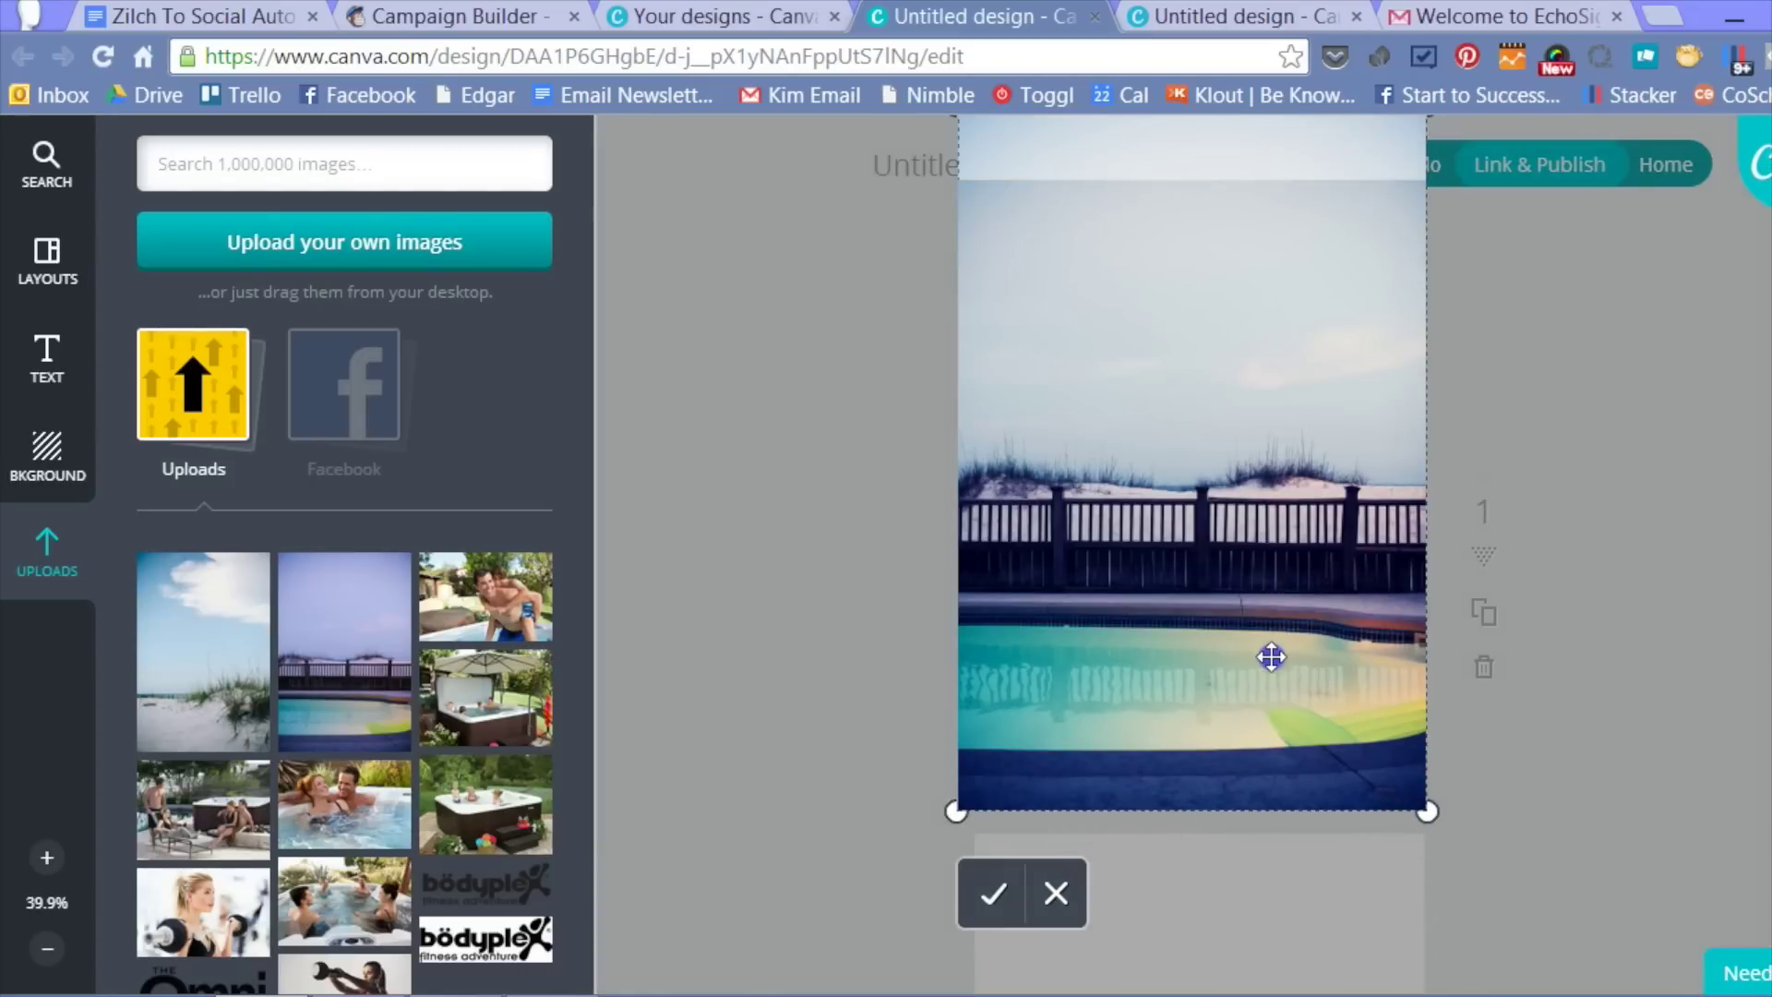
left_click(1099, 843)
left_click(1280, 789)
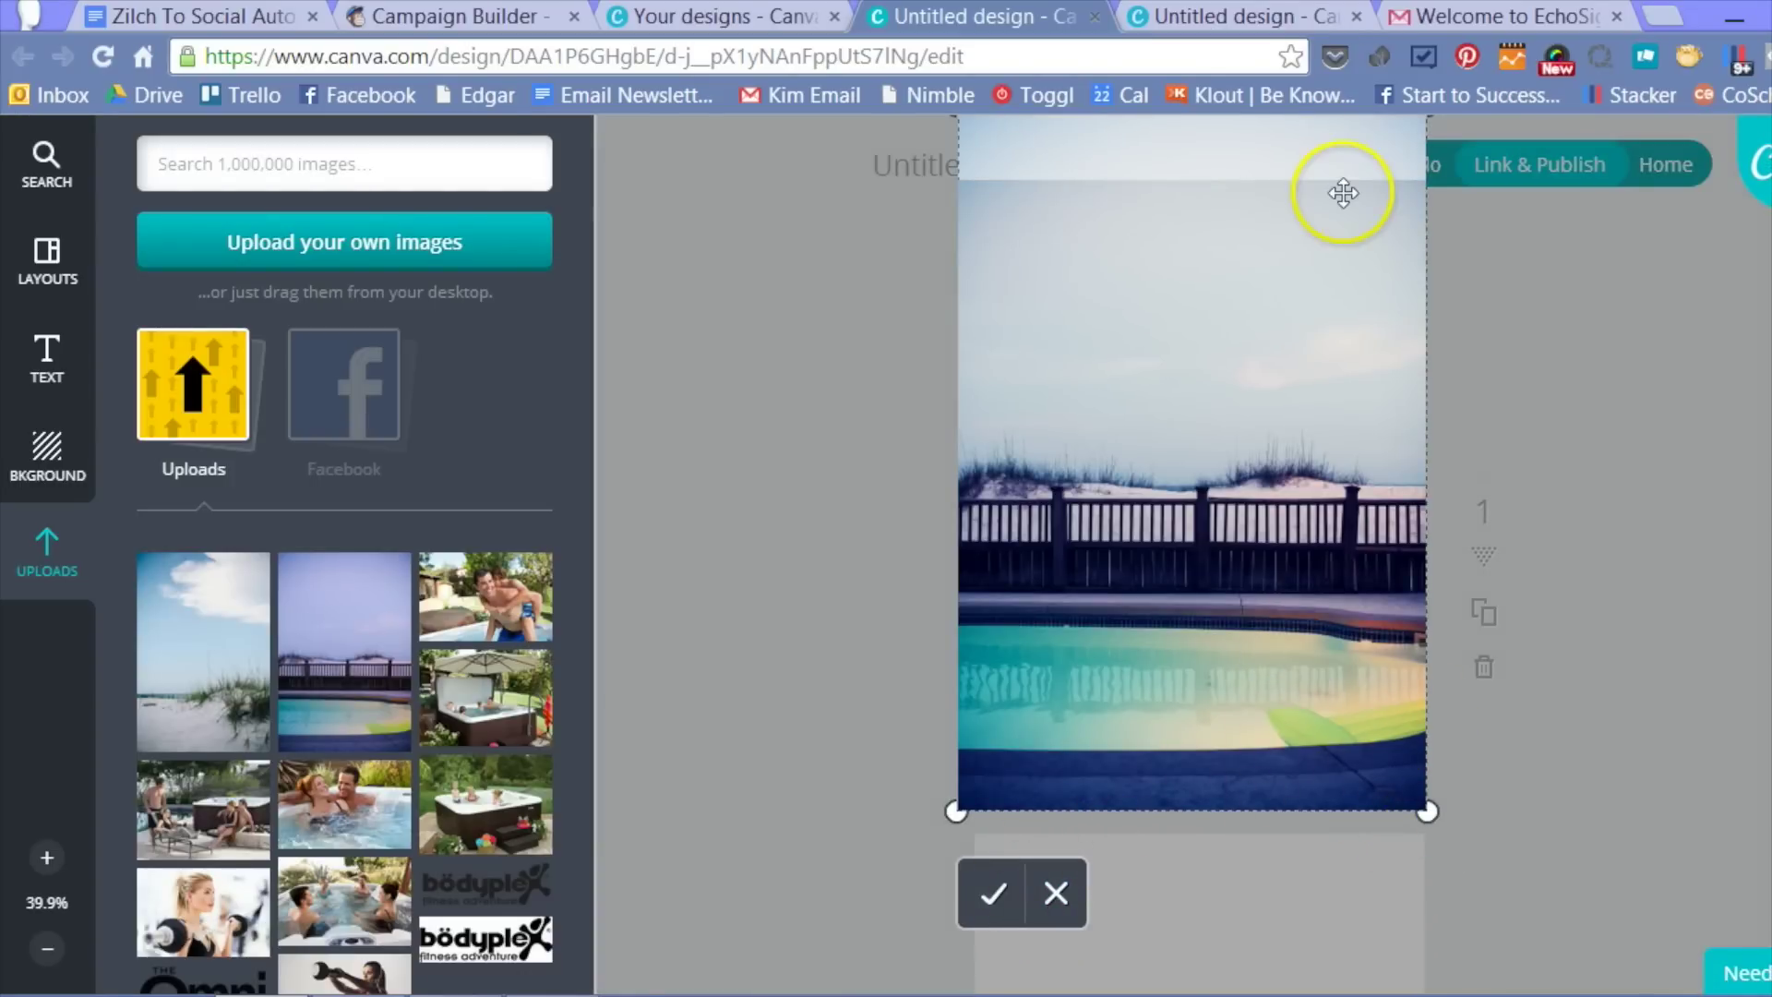
left_click(991, 898)
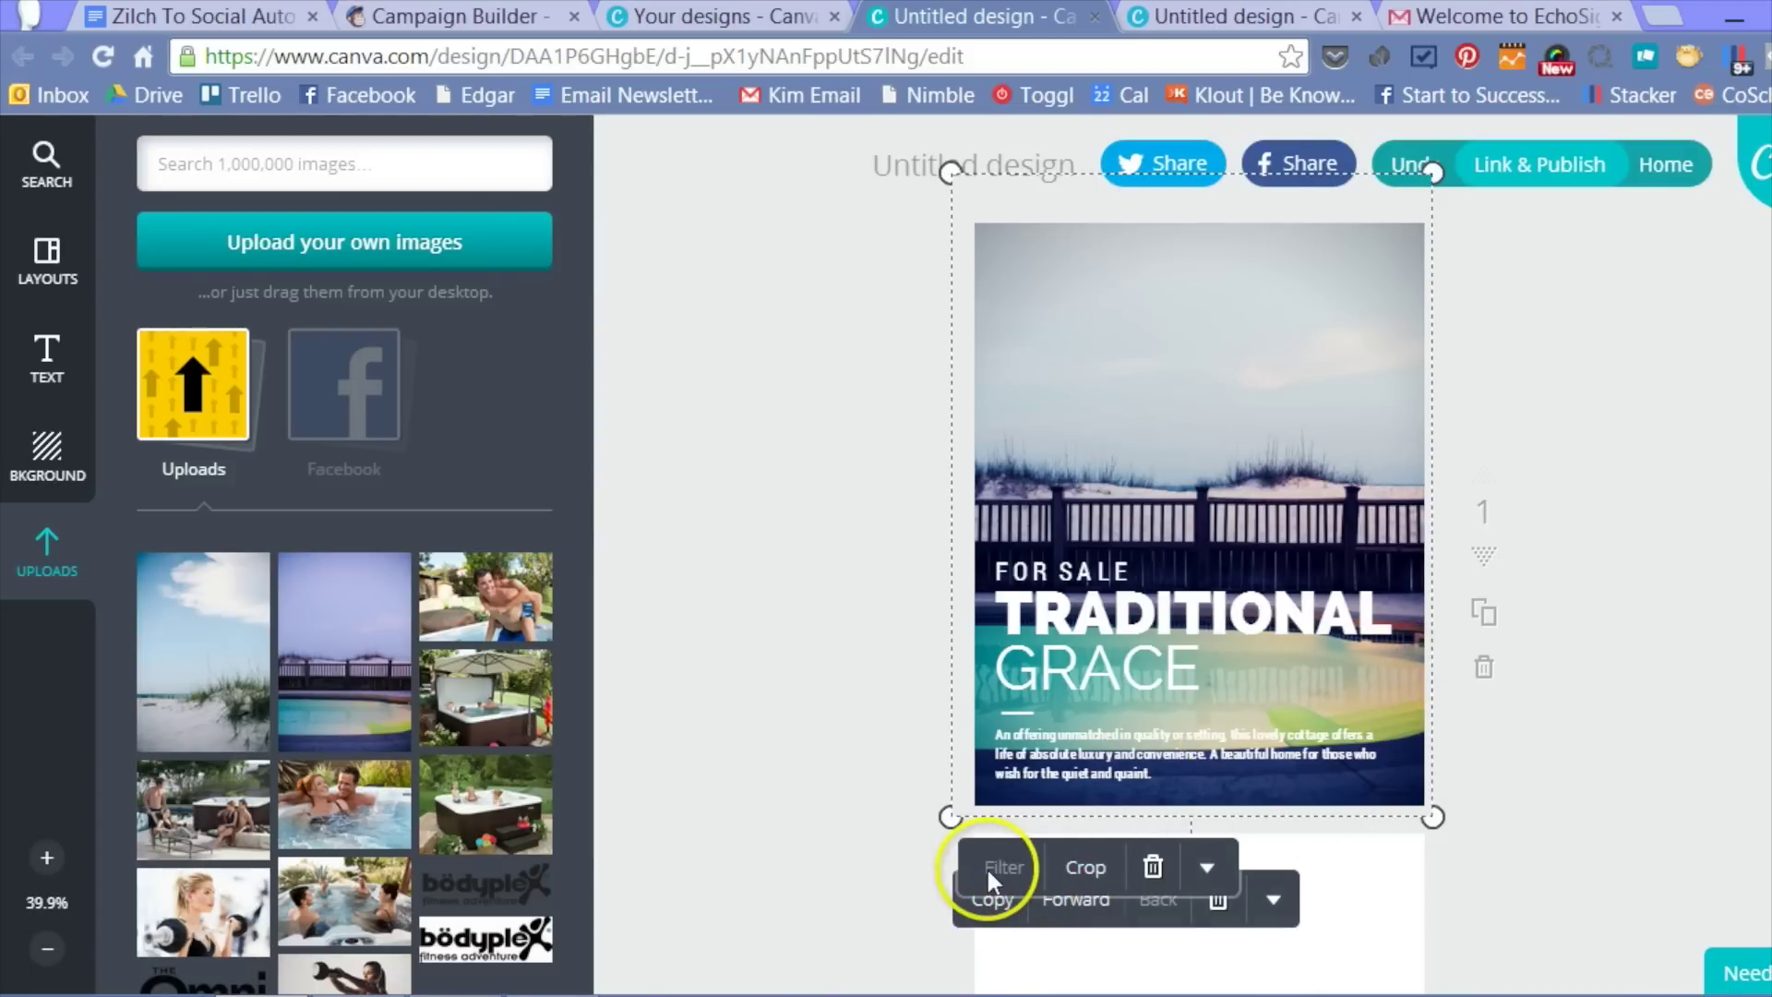
Flip the photo horizontally and vertically, then restore its original orientation.
left_click(1206, 867)
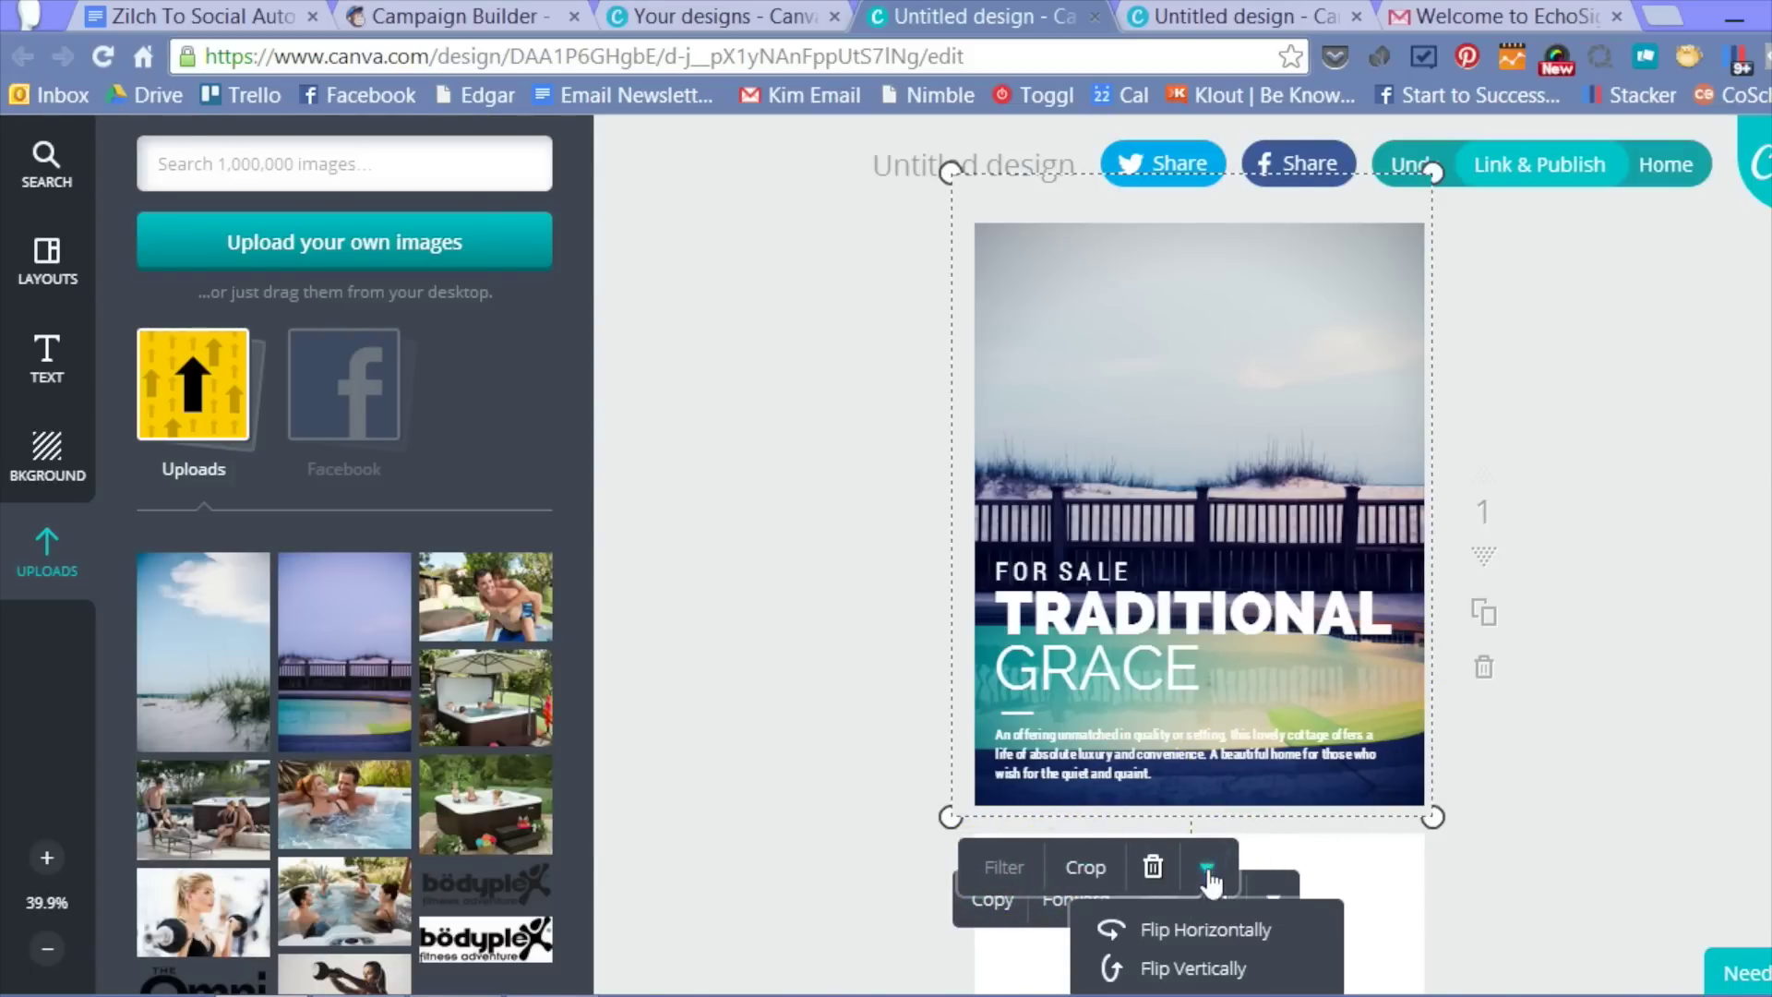
left_click(1216, 933)
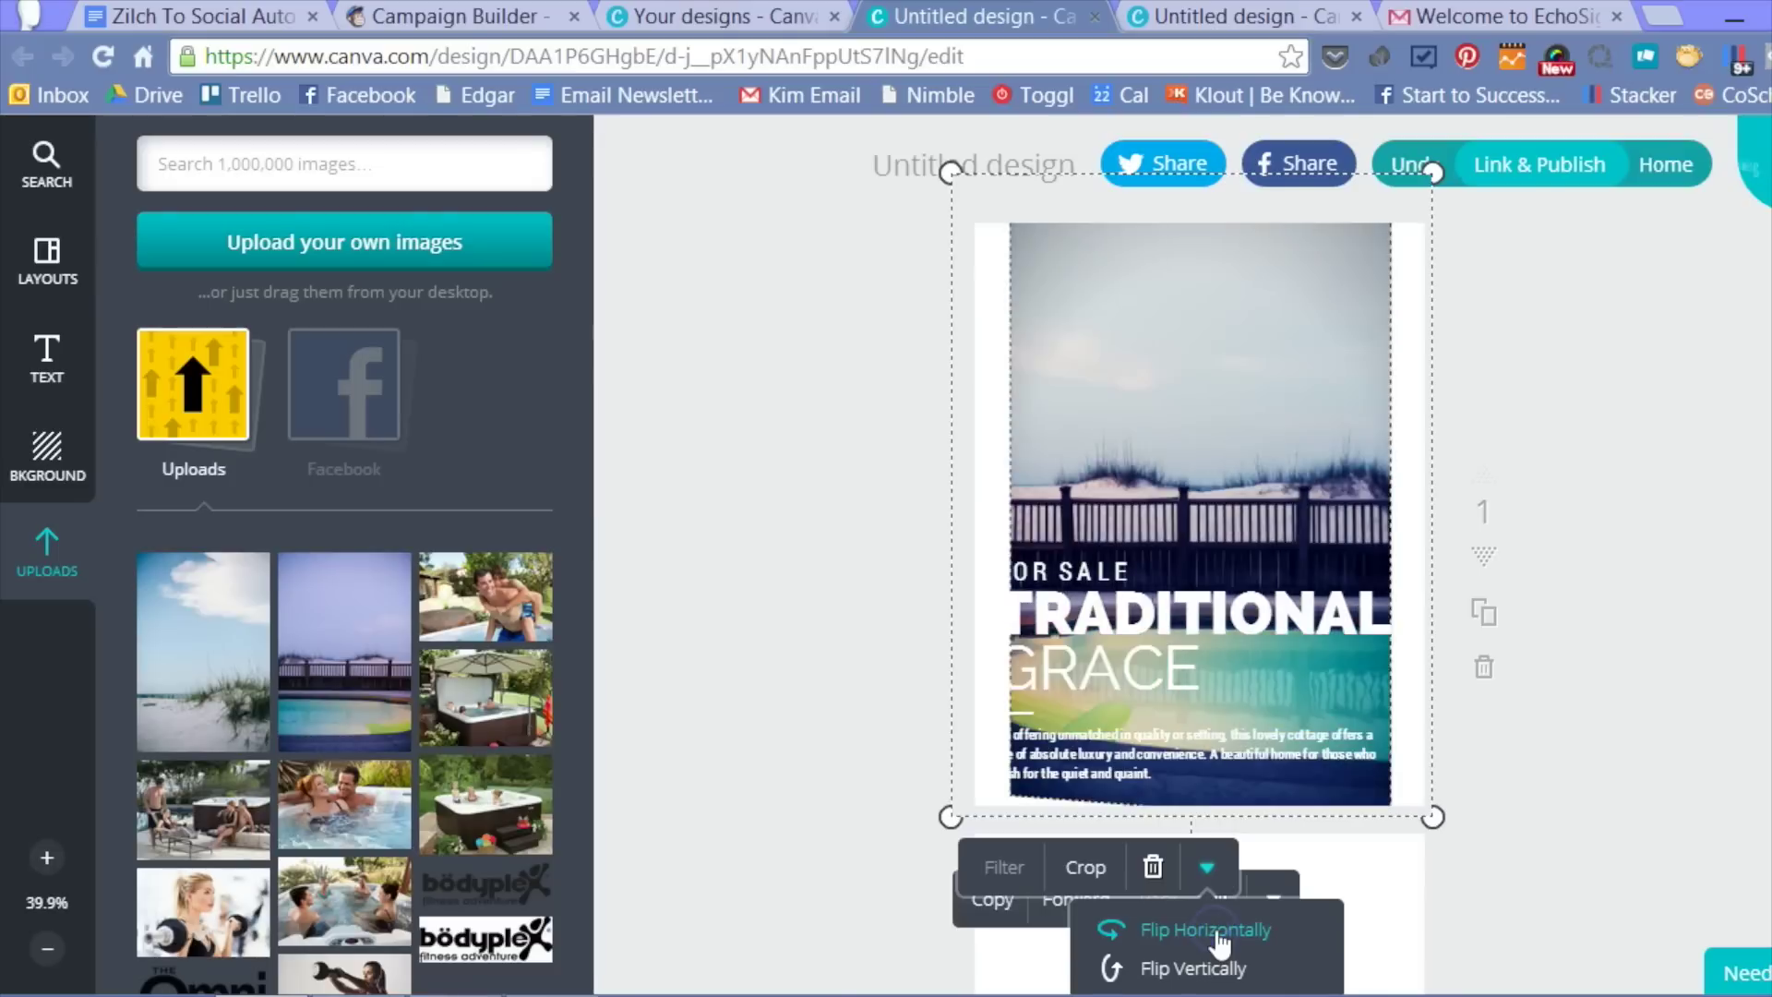
left_click(1215, 970)
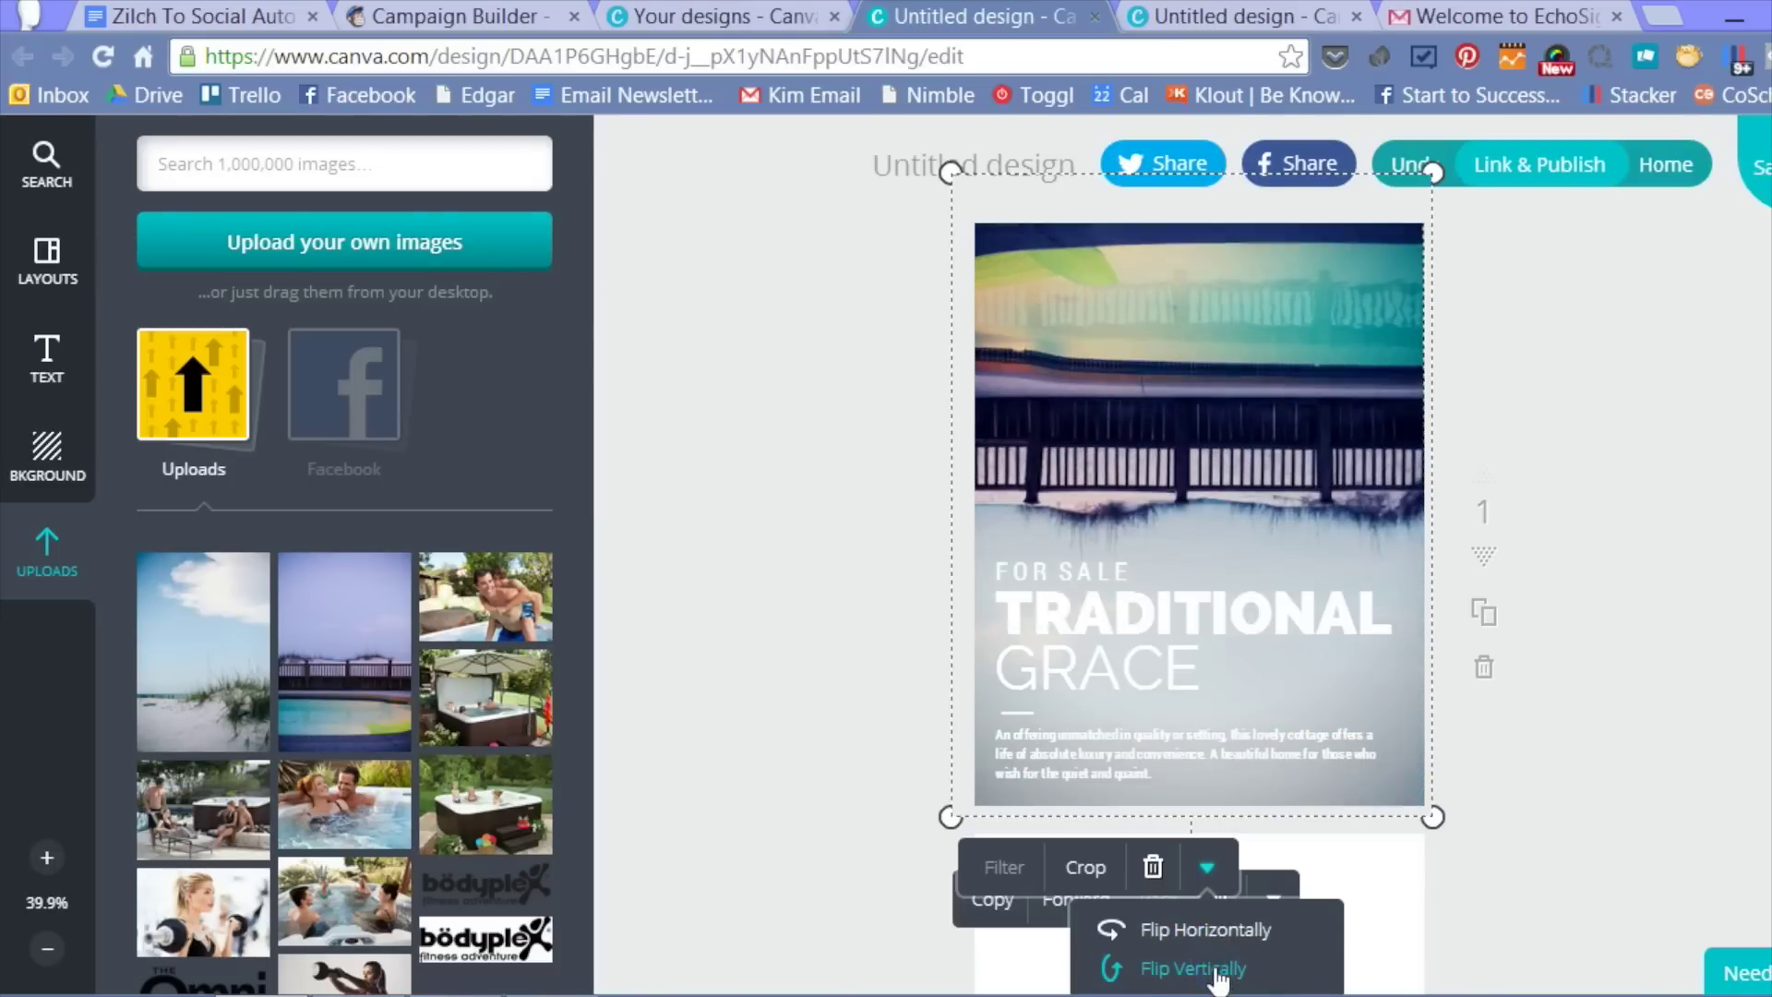
left_click(1216, 968)
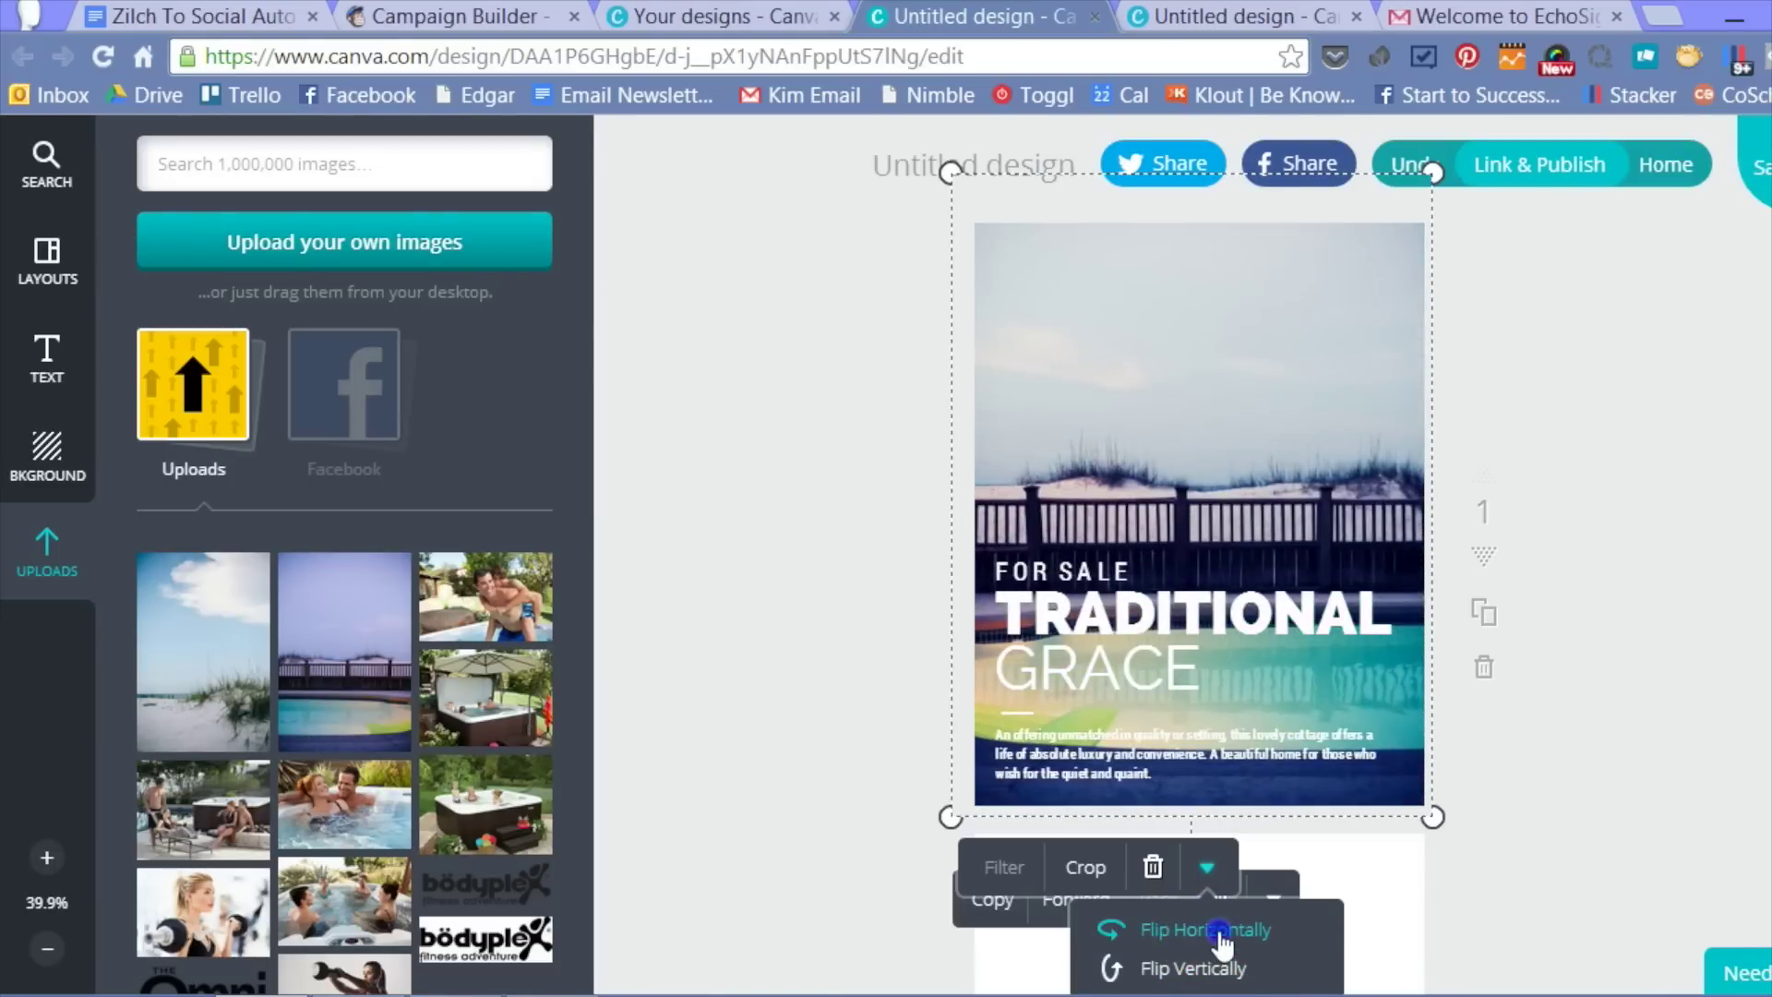
left_click(1213, 932)
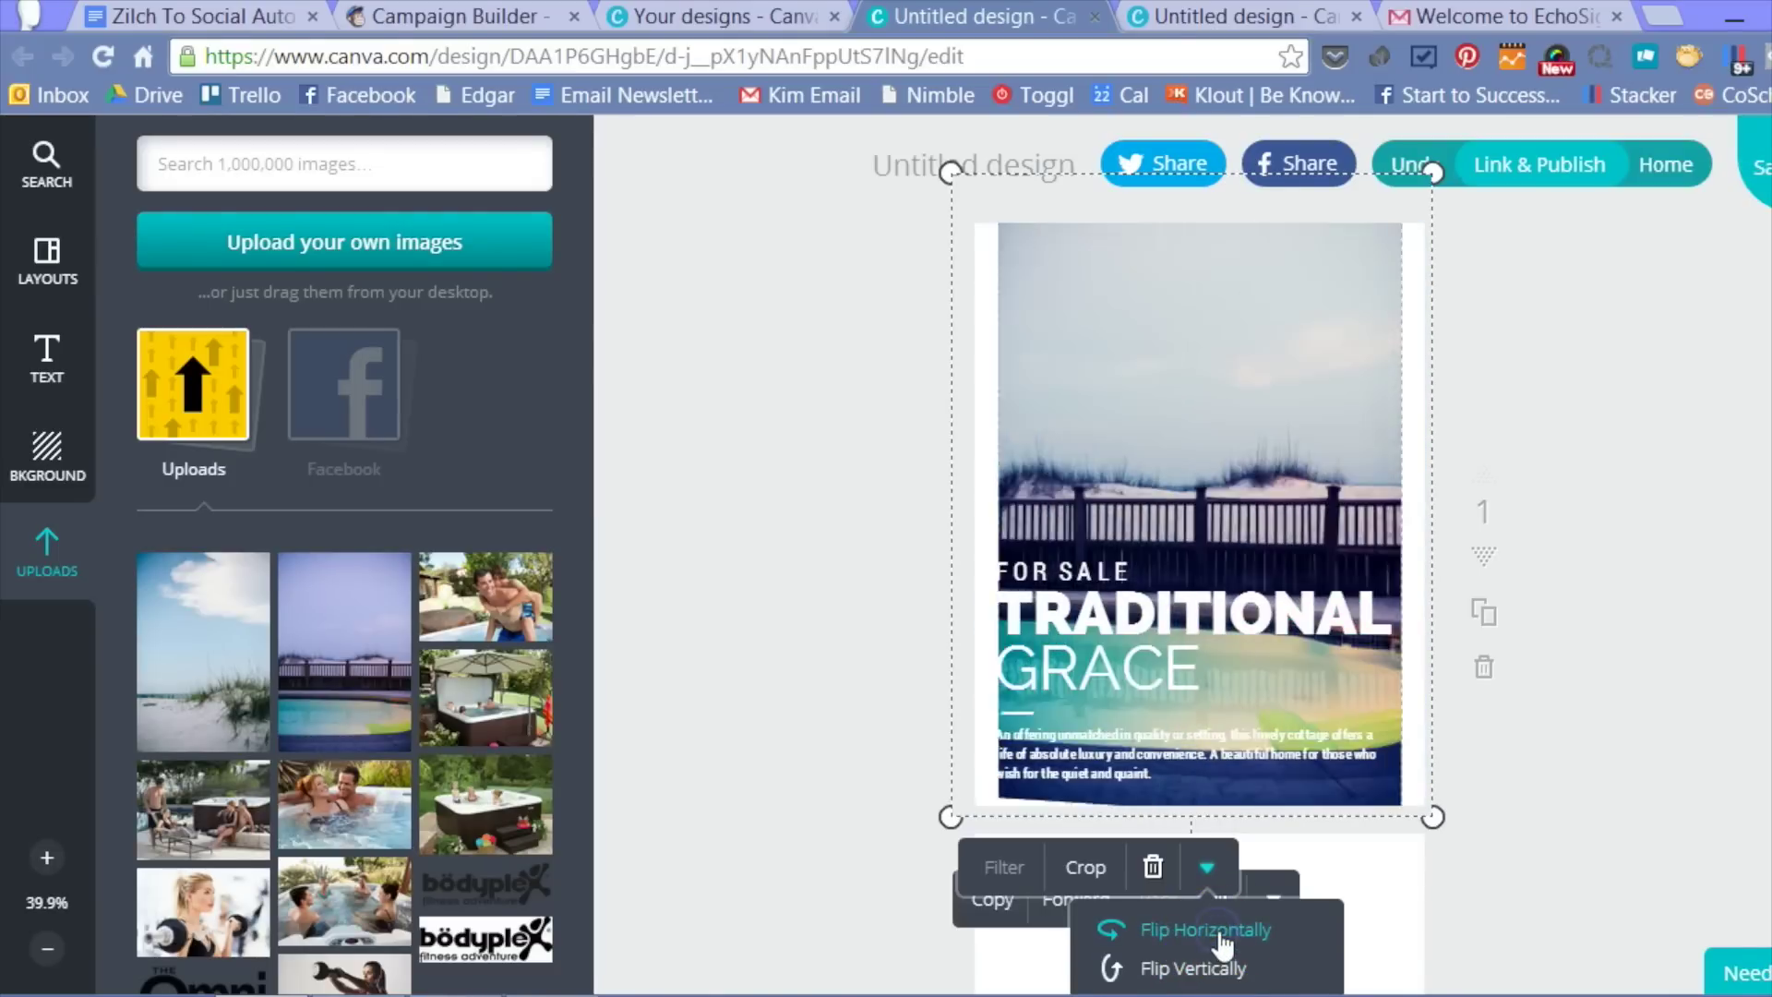
left_click(1452, 862)
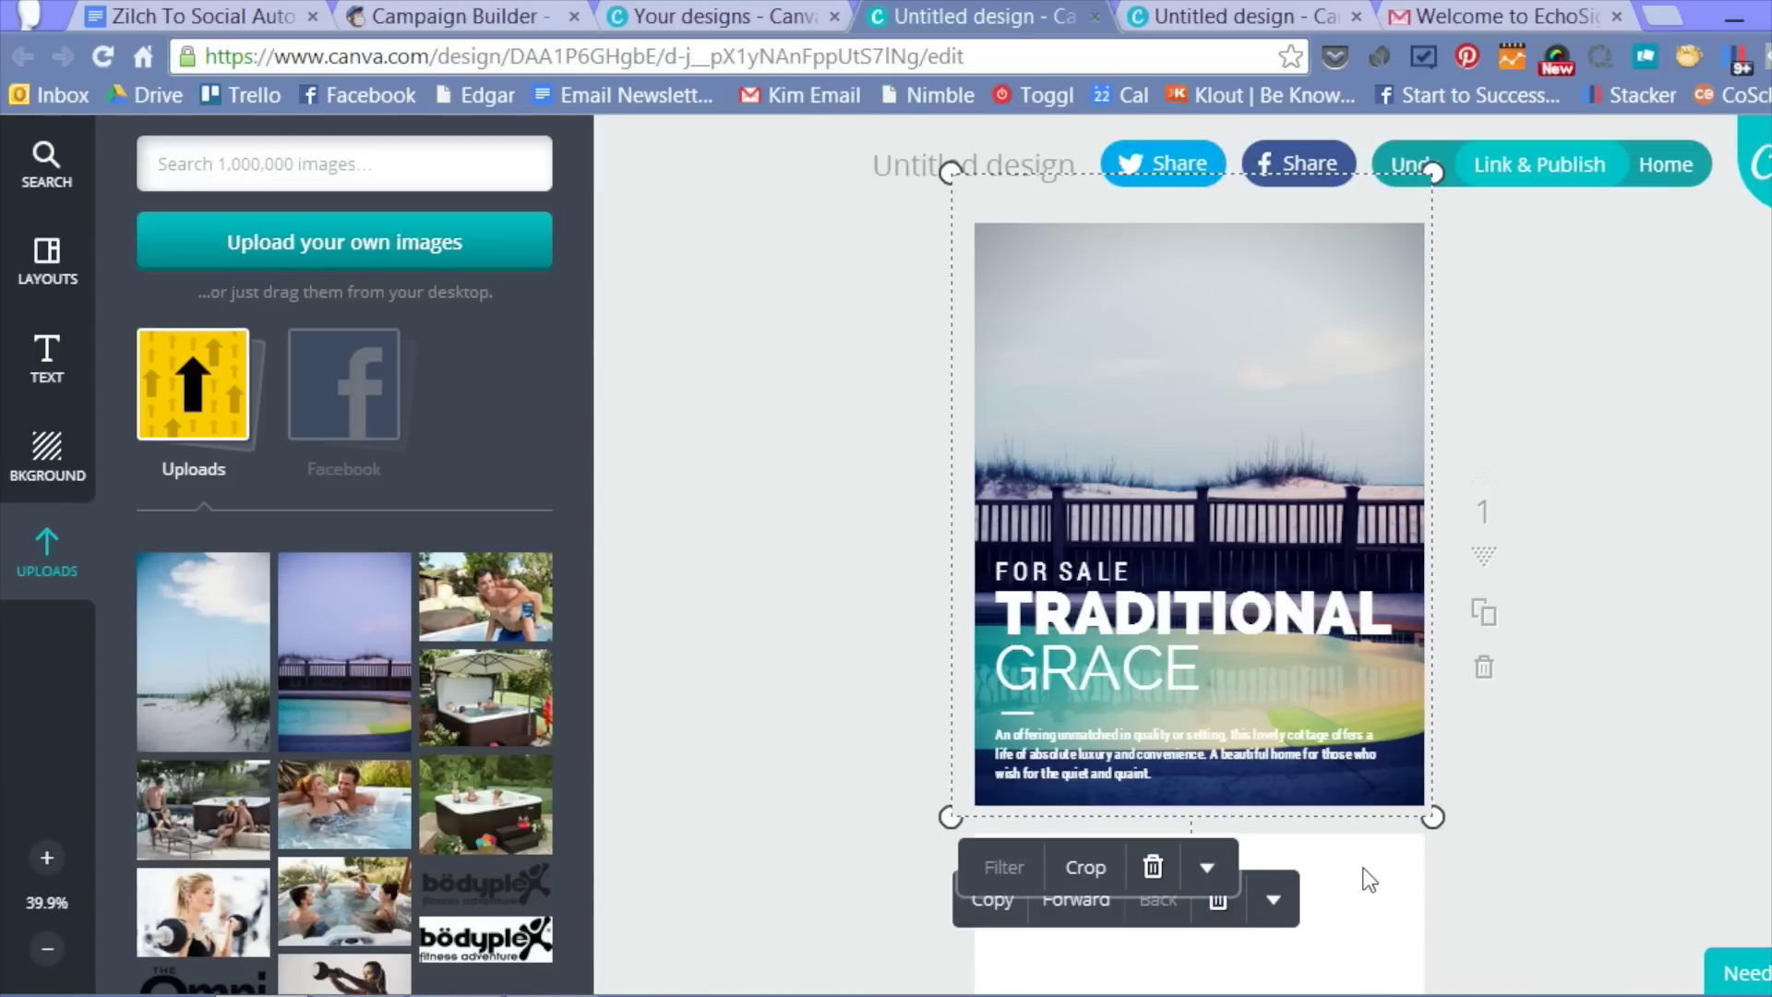
Reselect the pool photo and bring up its transparency setting.
left_click(871, 879)
left_click(1310, 392)
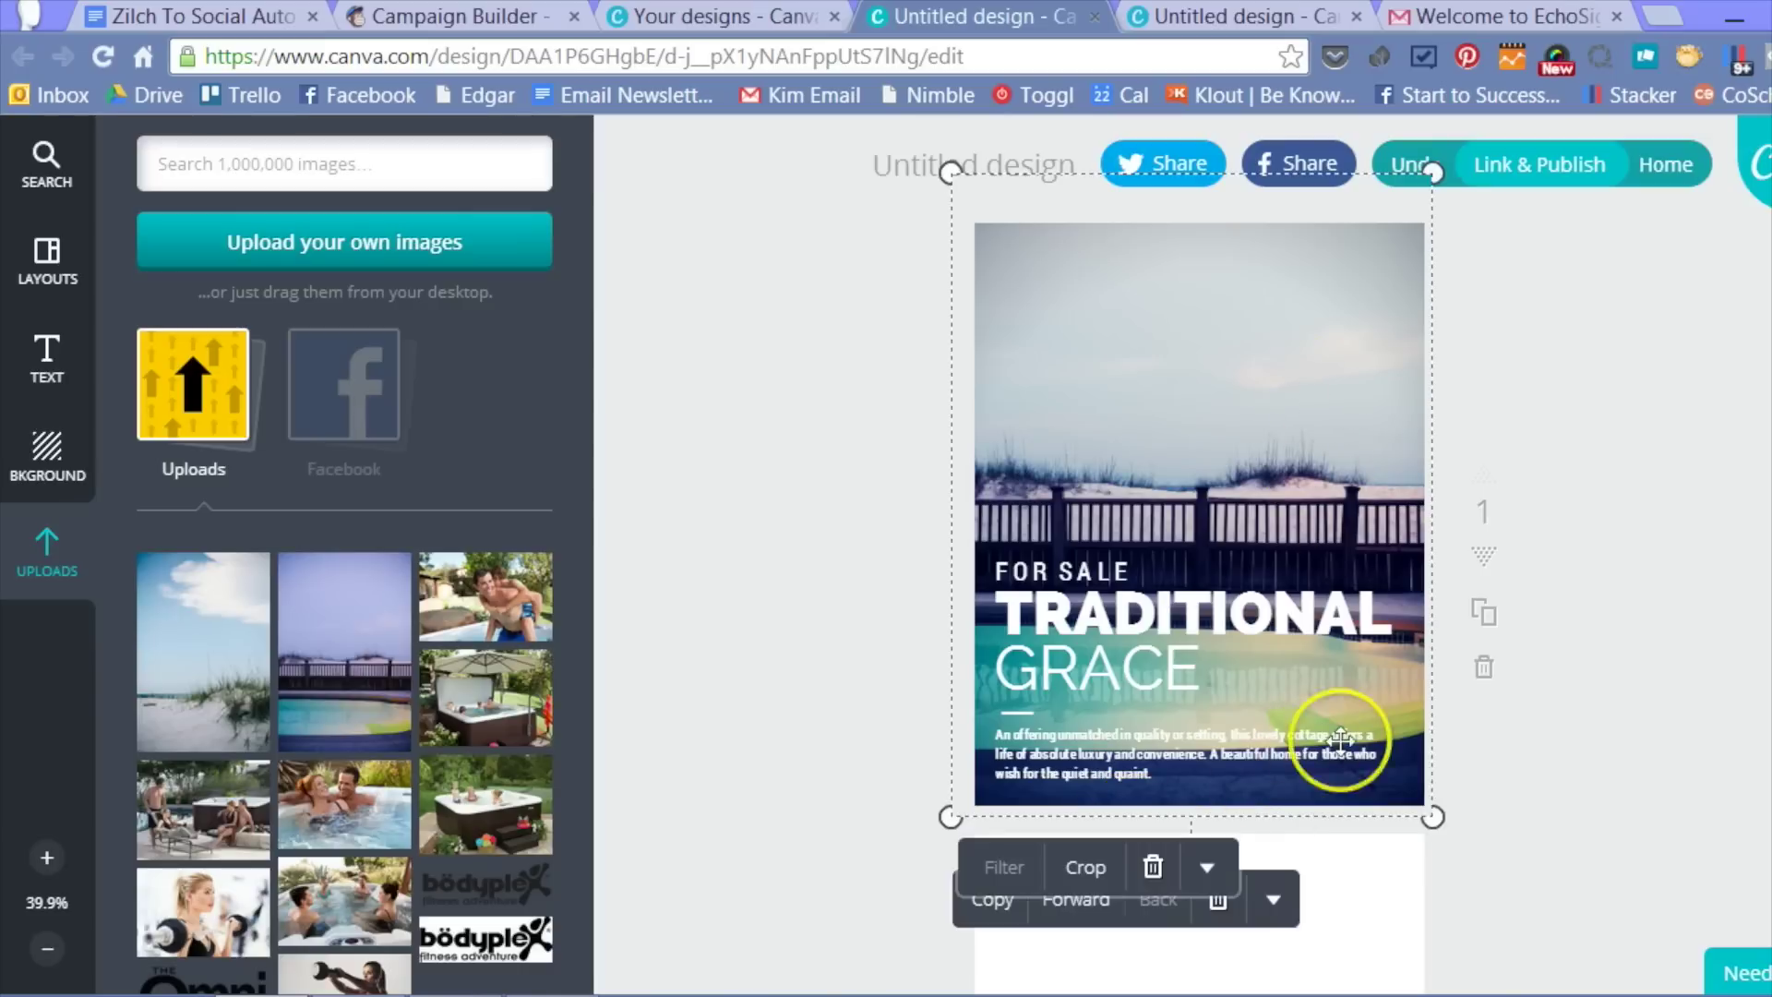
left_click(1274, 900)
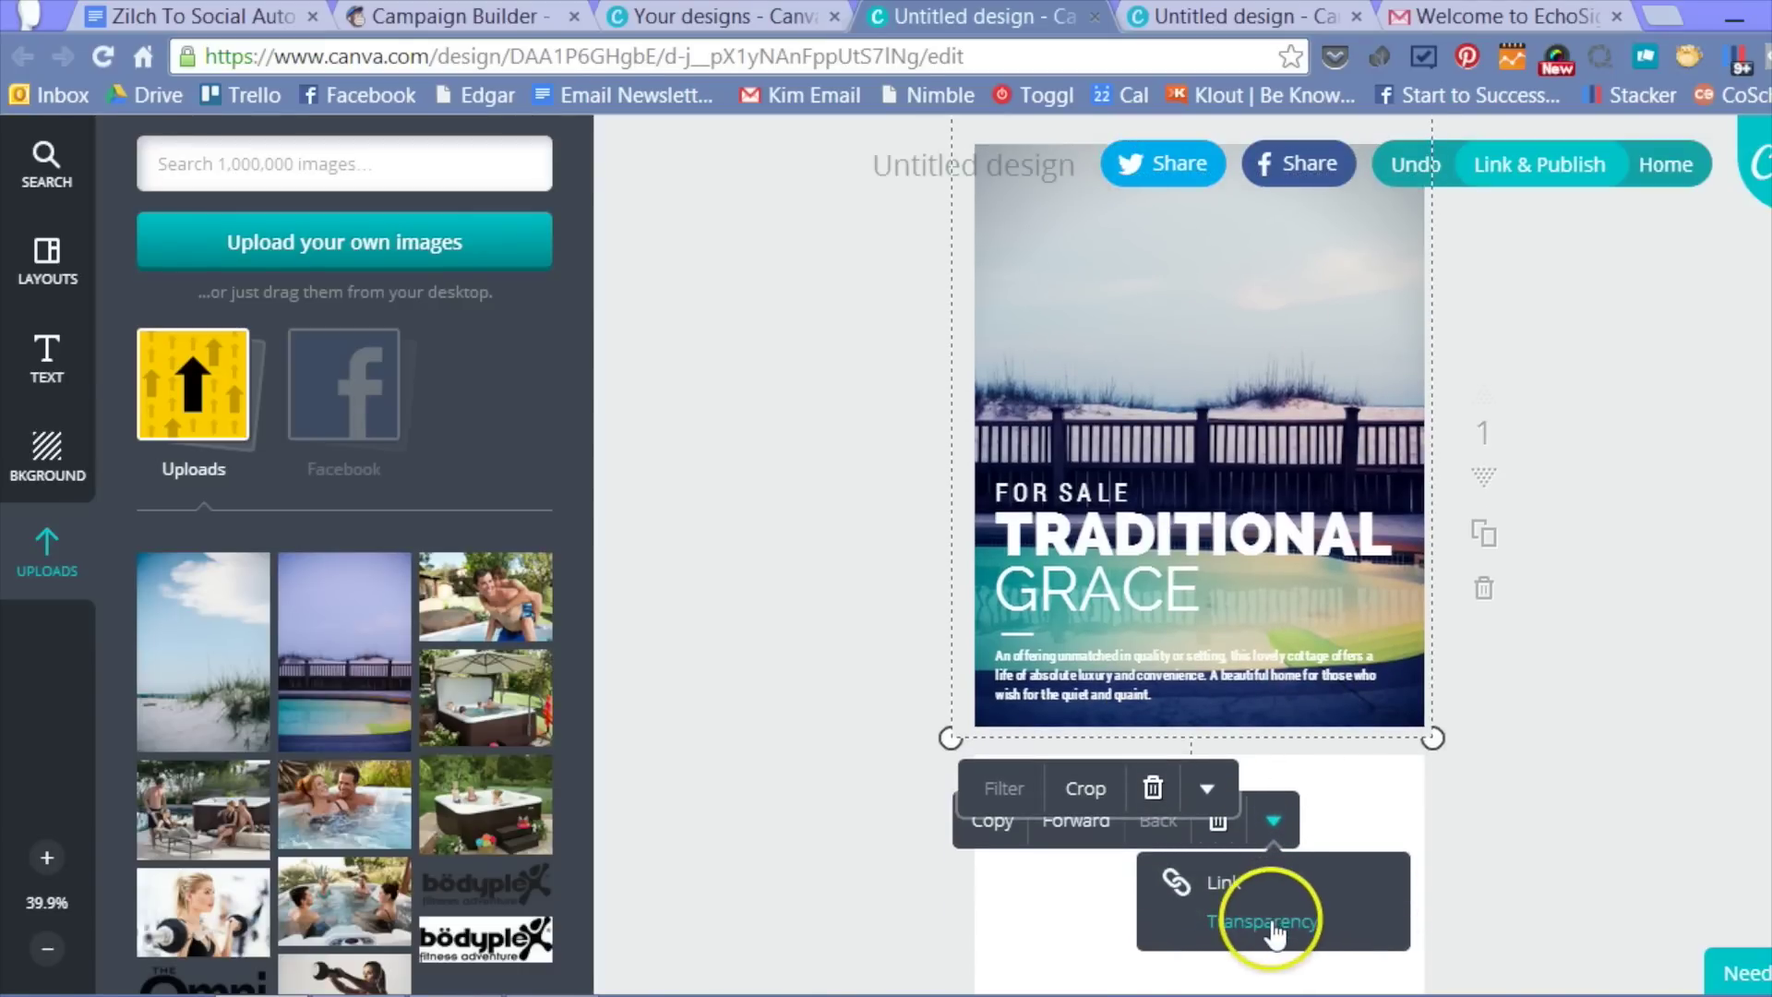
left_click(1272, 926)
Fade the pool photo to 44, restore it to full opacity, then edit the TRADITIONAL heading.
left_click_drag(1404, 884, 1331, 897)
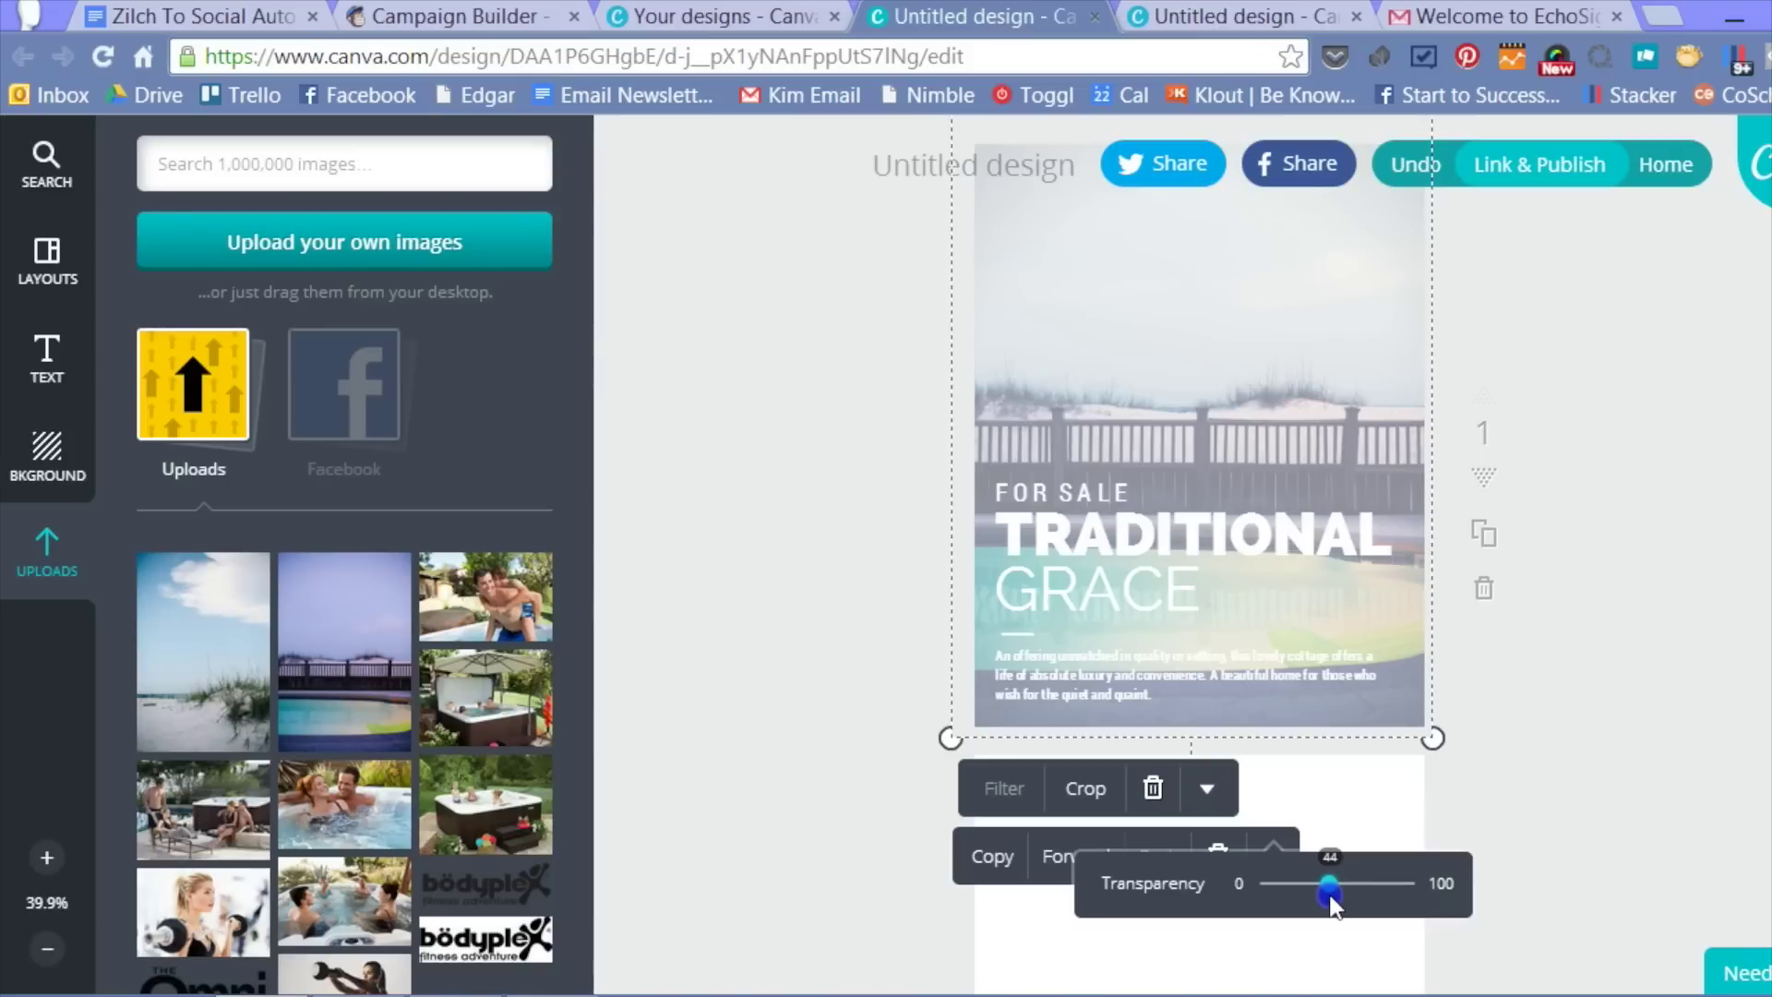
left_click_drag(1332, 904, 1419, 903)
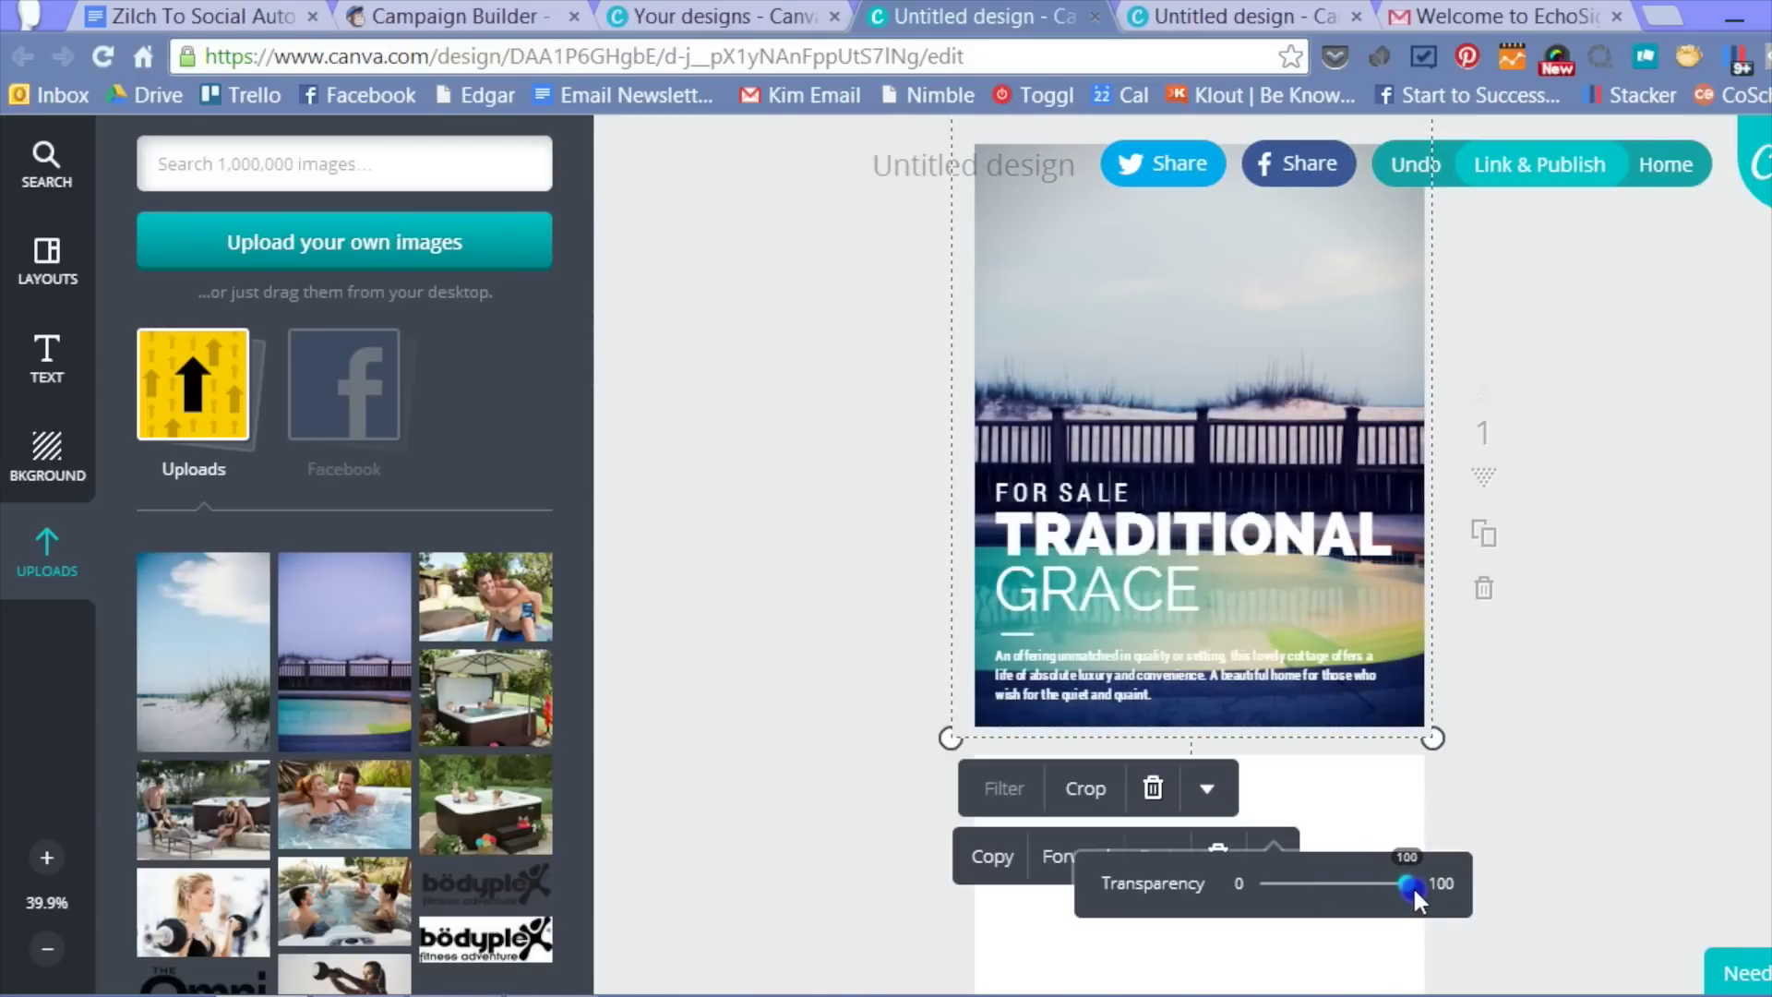
left_click(1610, 673)
left_click(1142, 544)
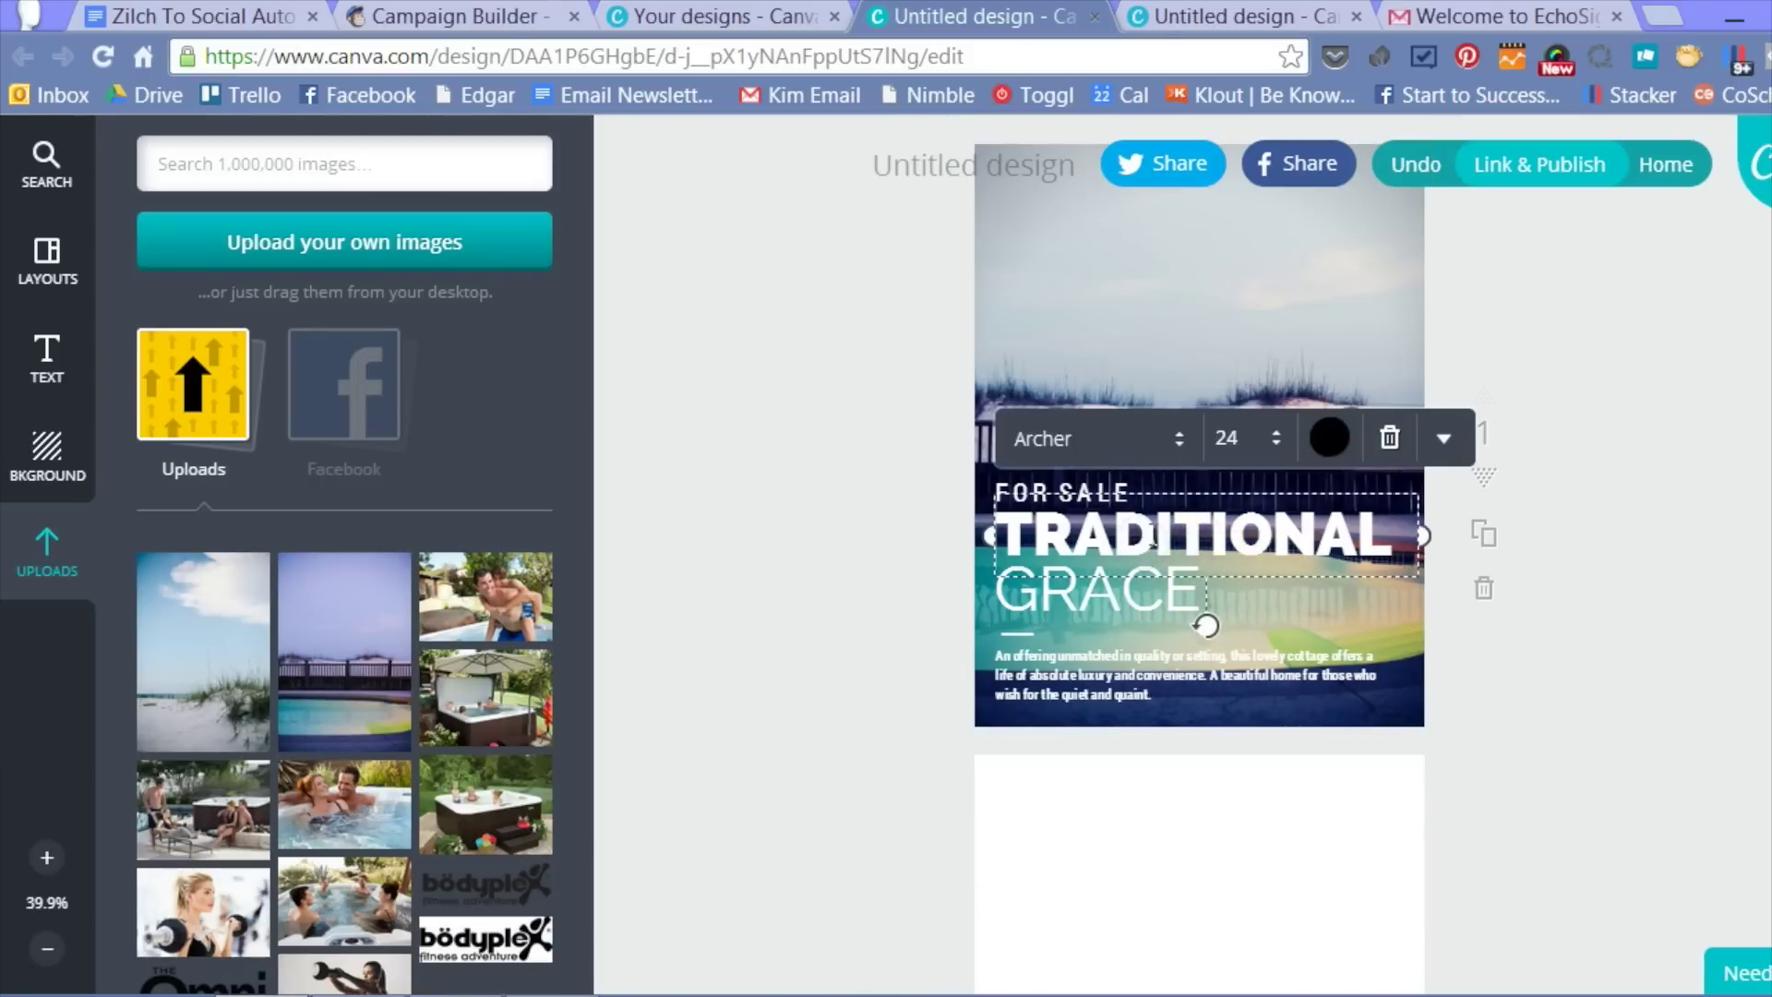
left_click(1152, 533)
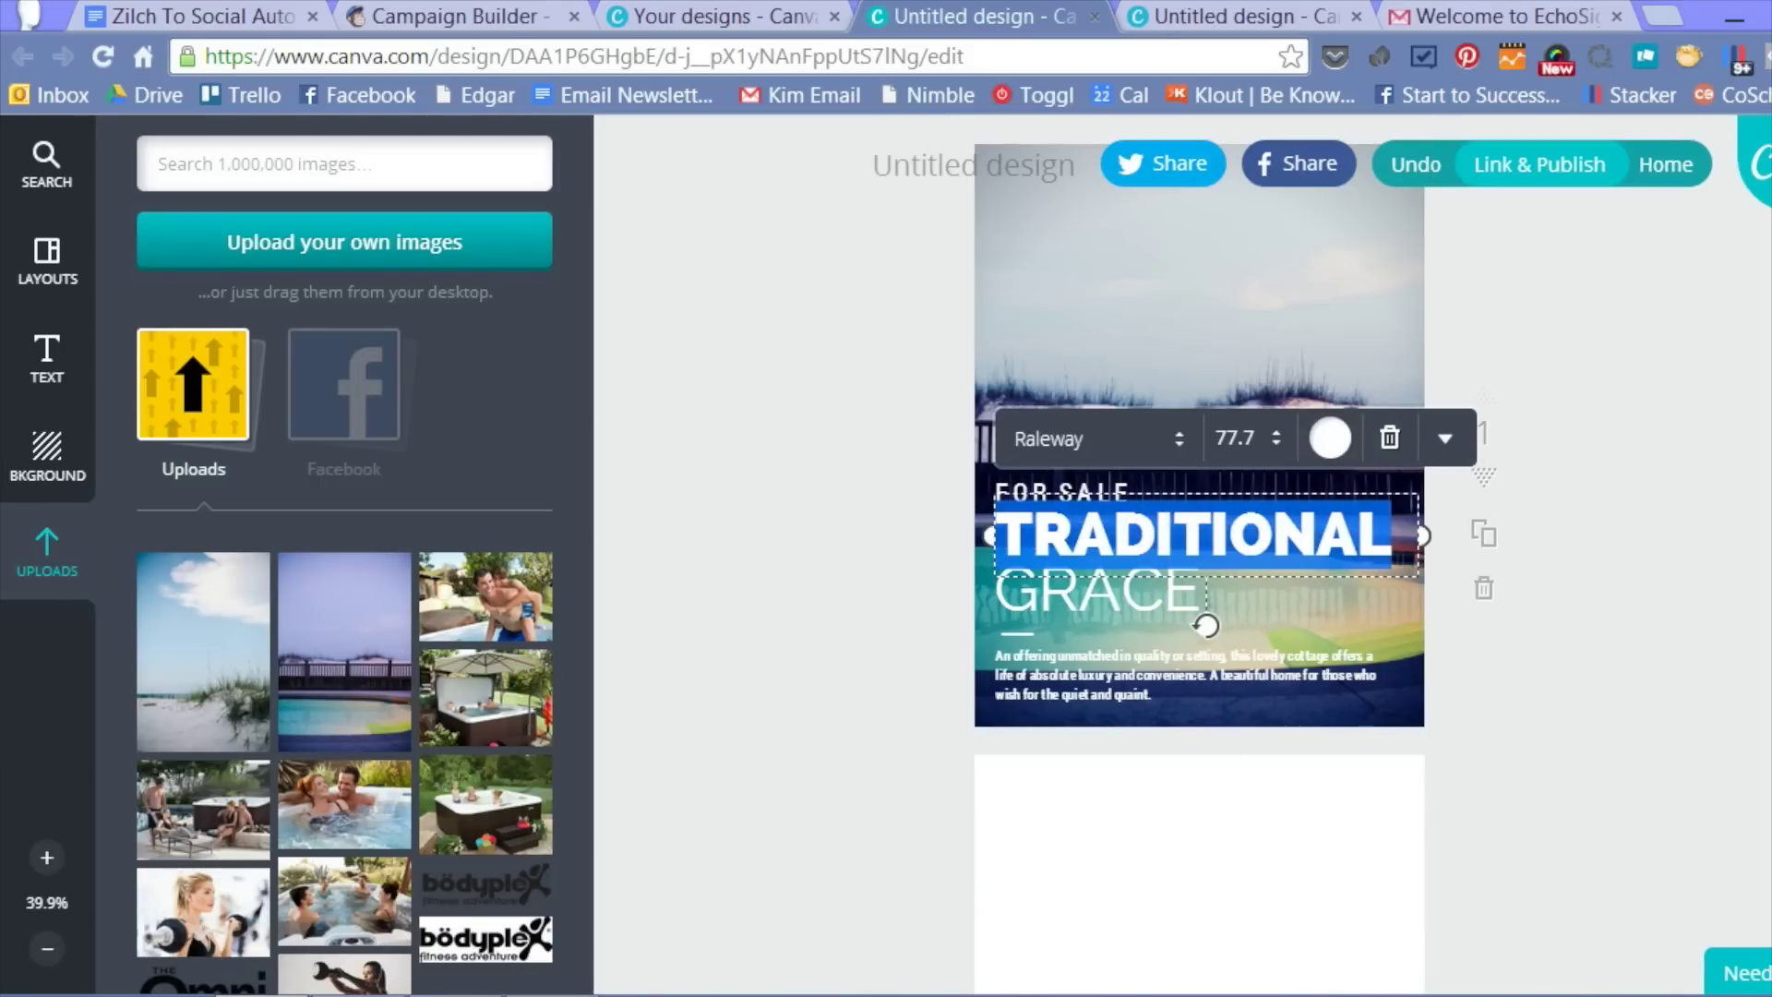
Reselect the word TRADITIONAL and toggle its bold formatting off and back on.
scroll(1266, 579, "up", 1)
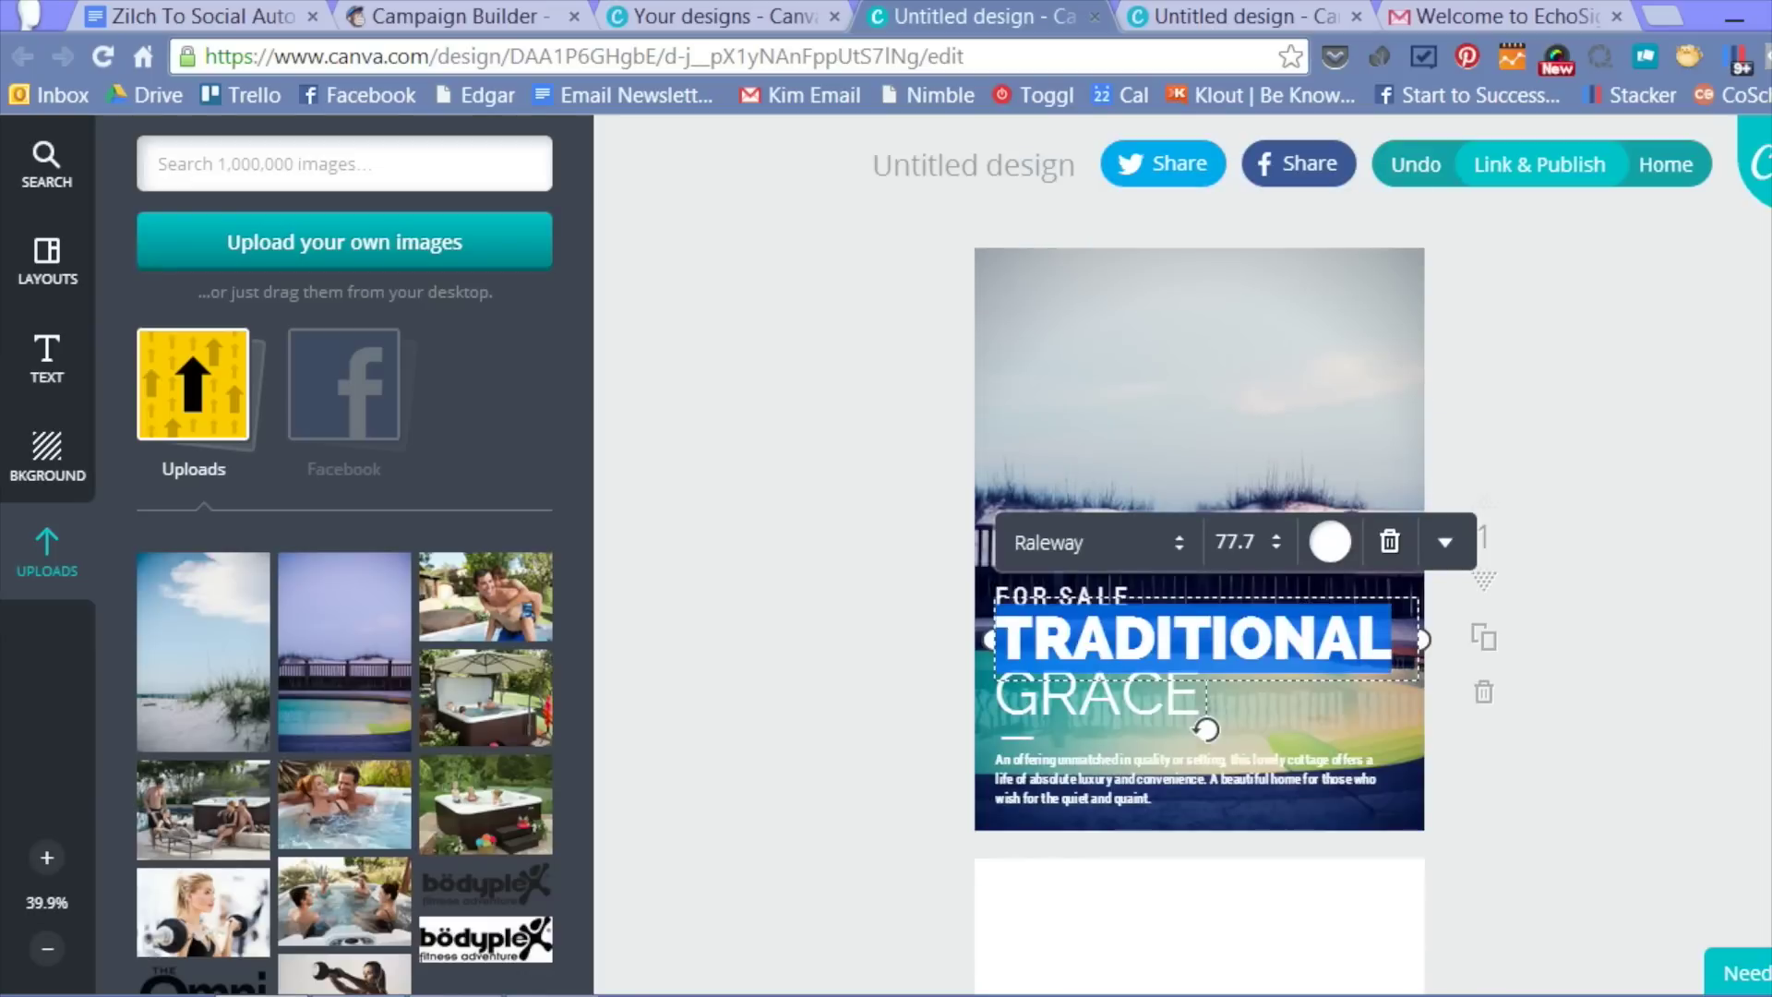
left_click(1619, 557)
double_click(1317, 635)
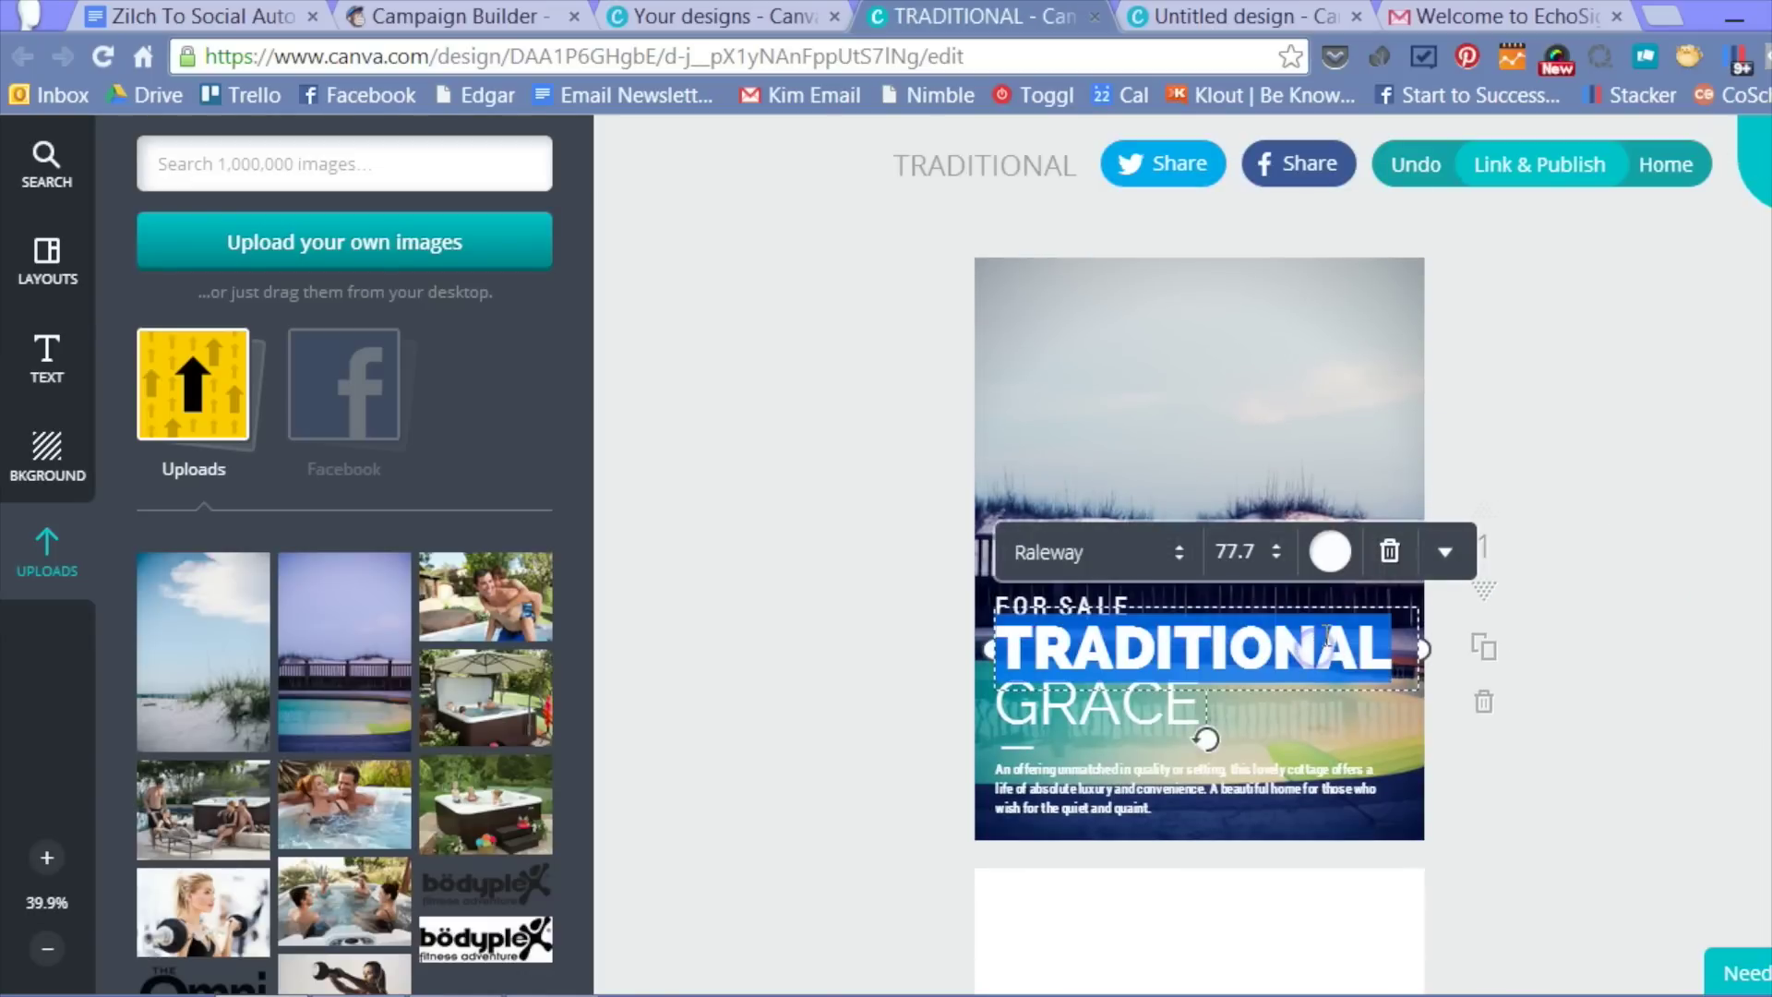
left_click(1446, 551)
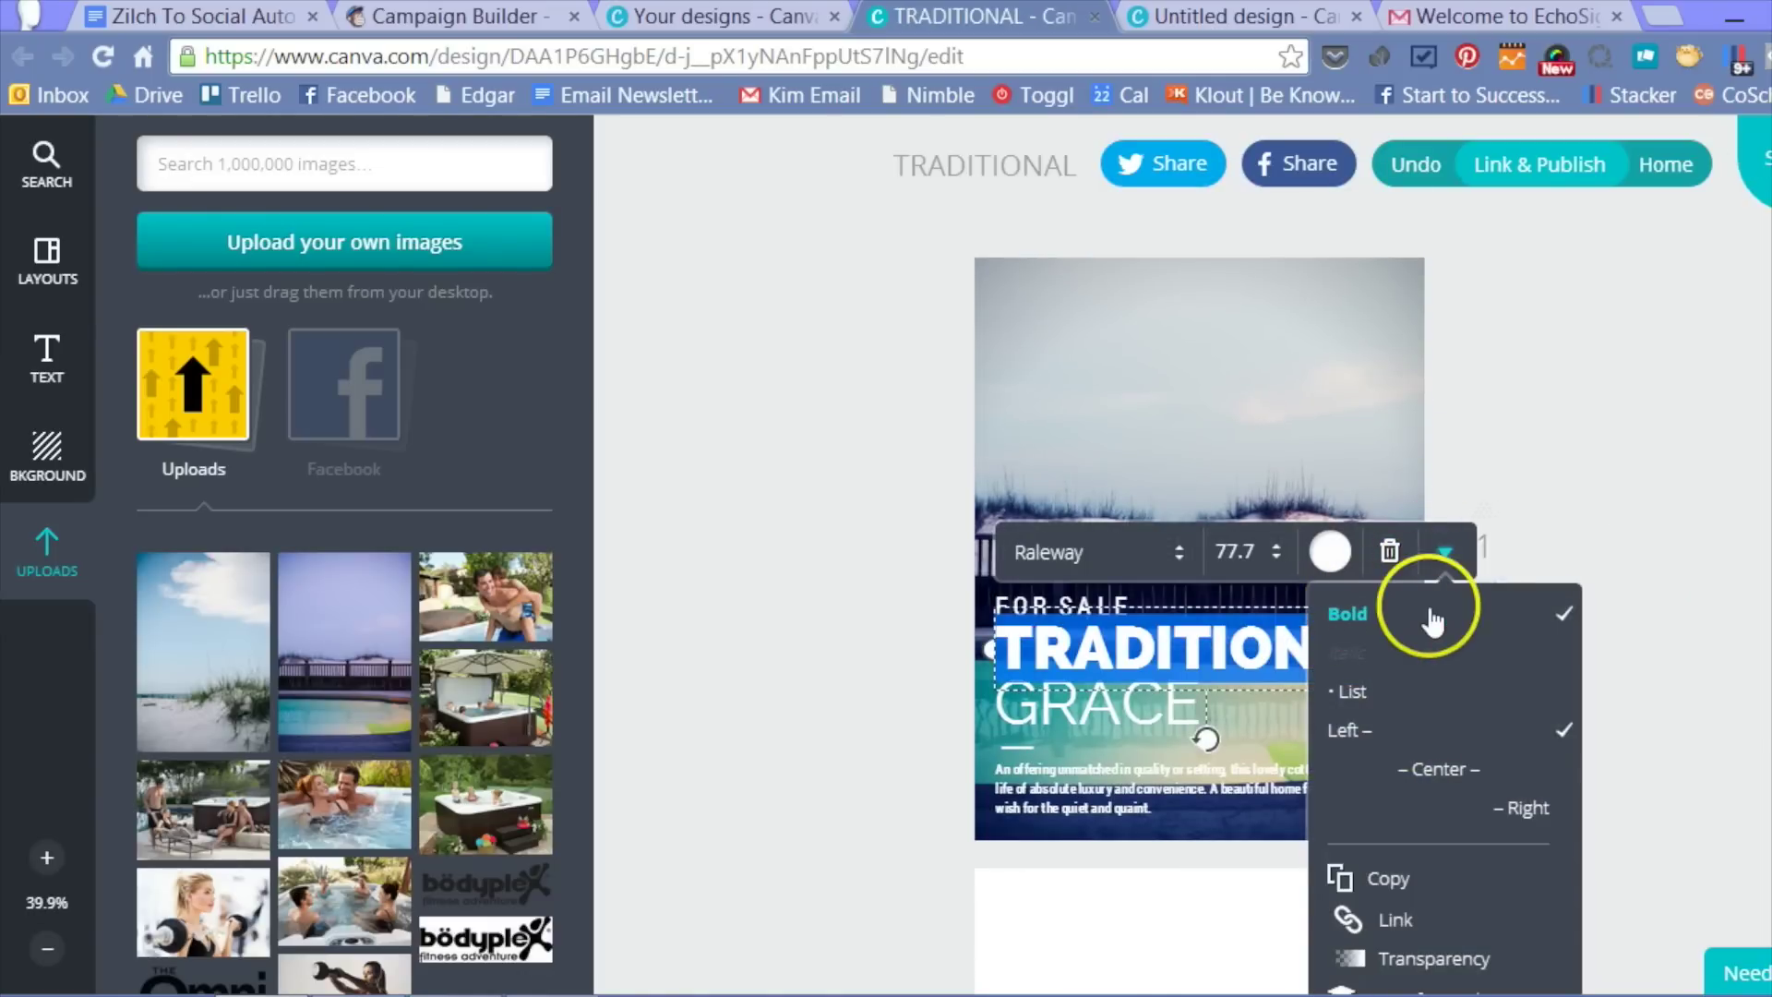
left_click(1439, 619)
left_click(1442, 617)
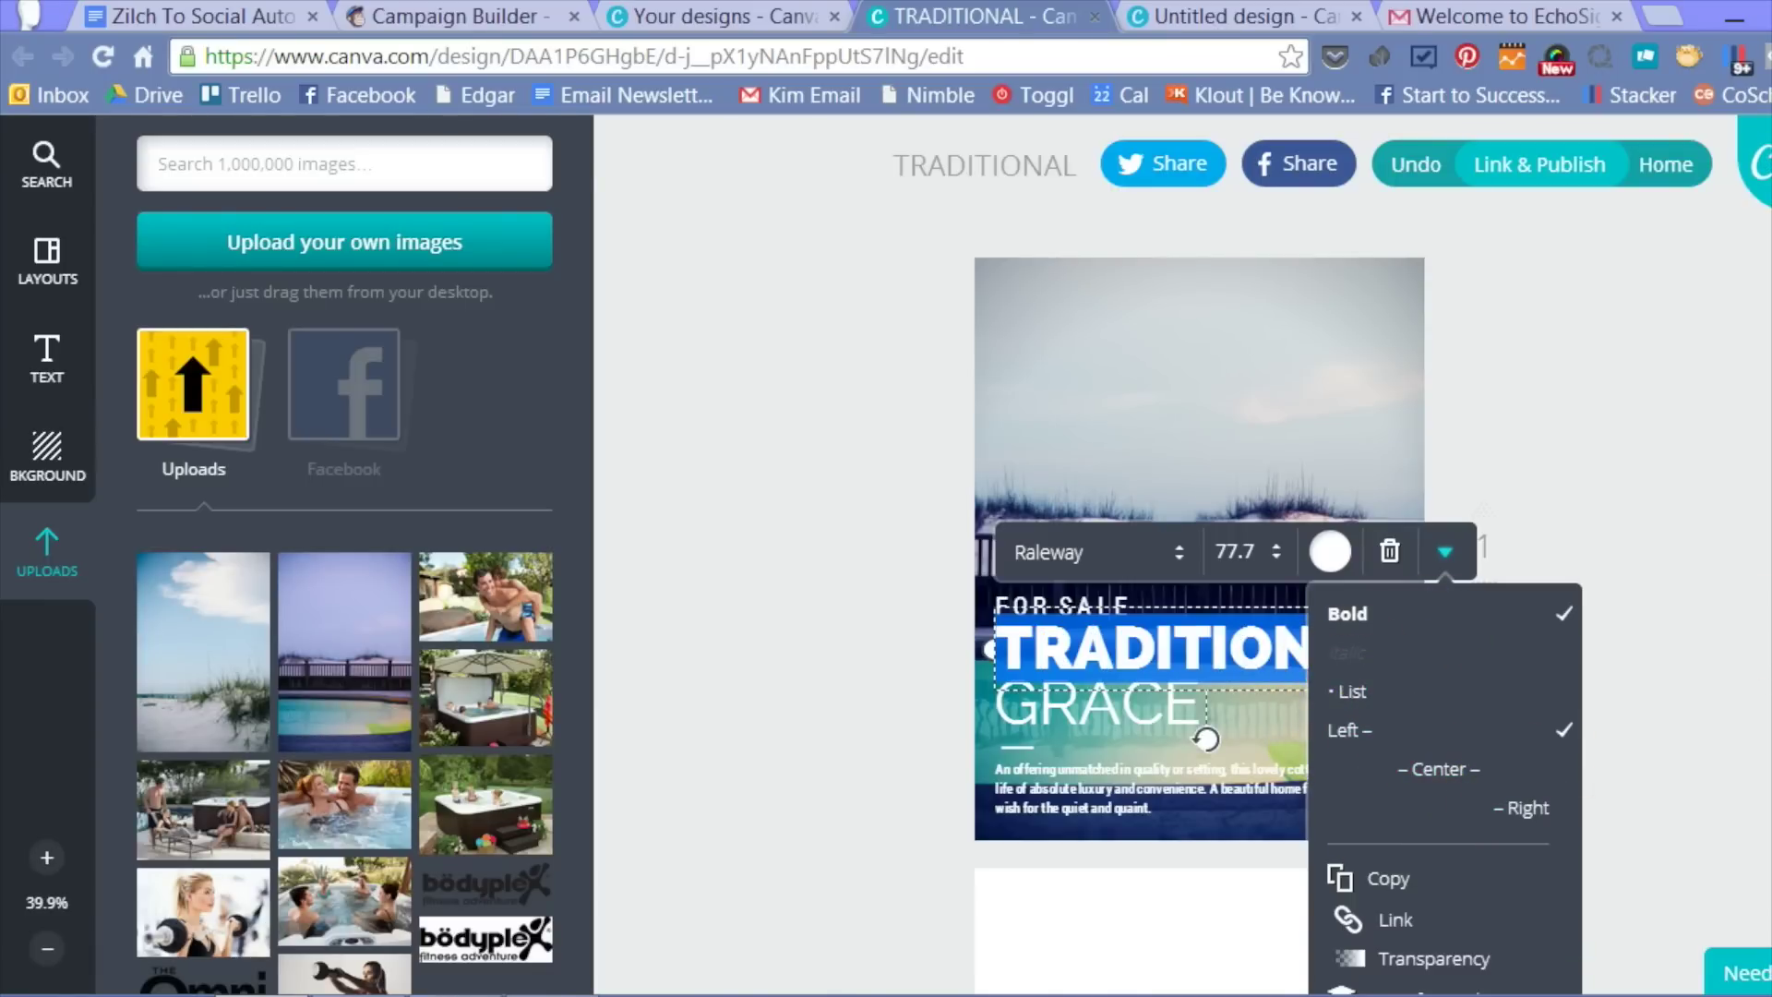
Duplicate the TRADITIONAL heading, delete the copy, and reselect the original heading.
scroll(1558, 756, "down", 1)
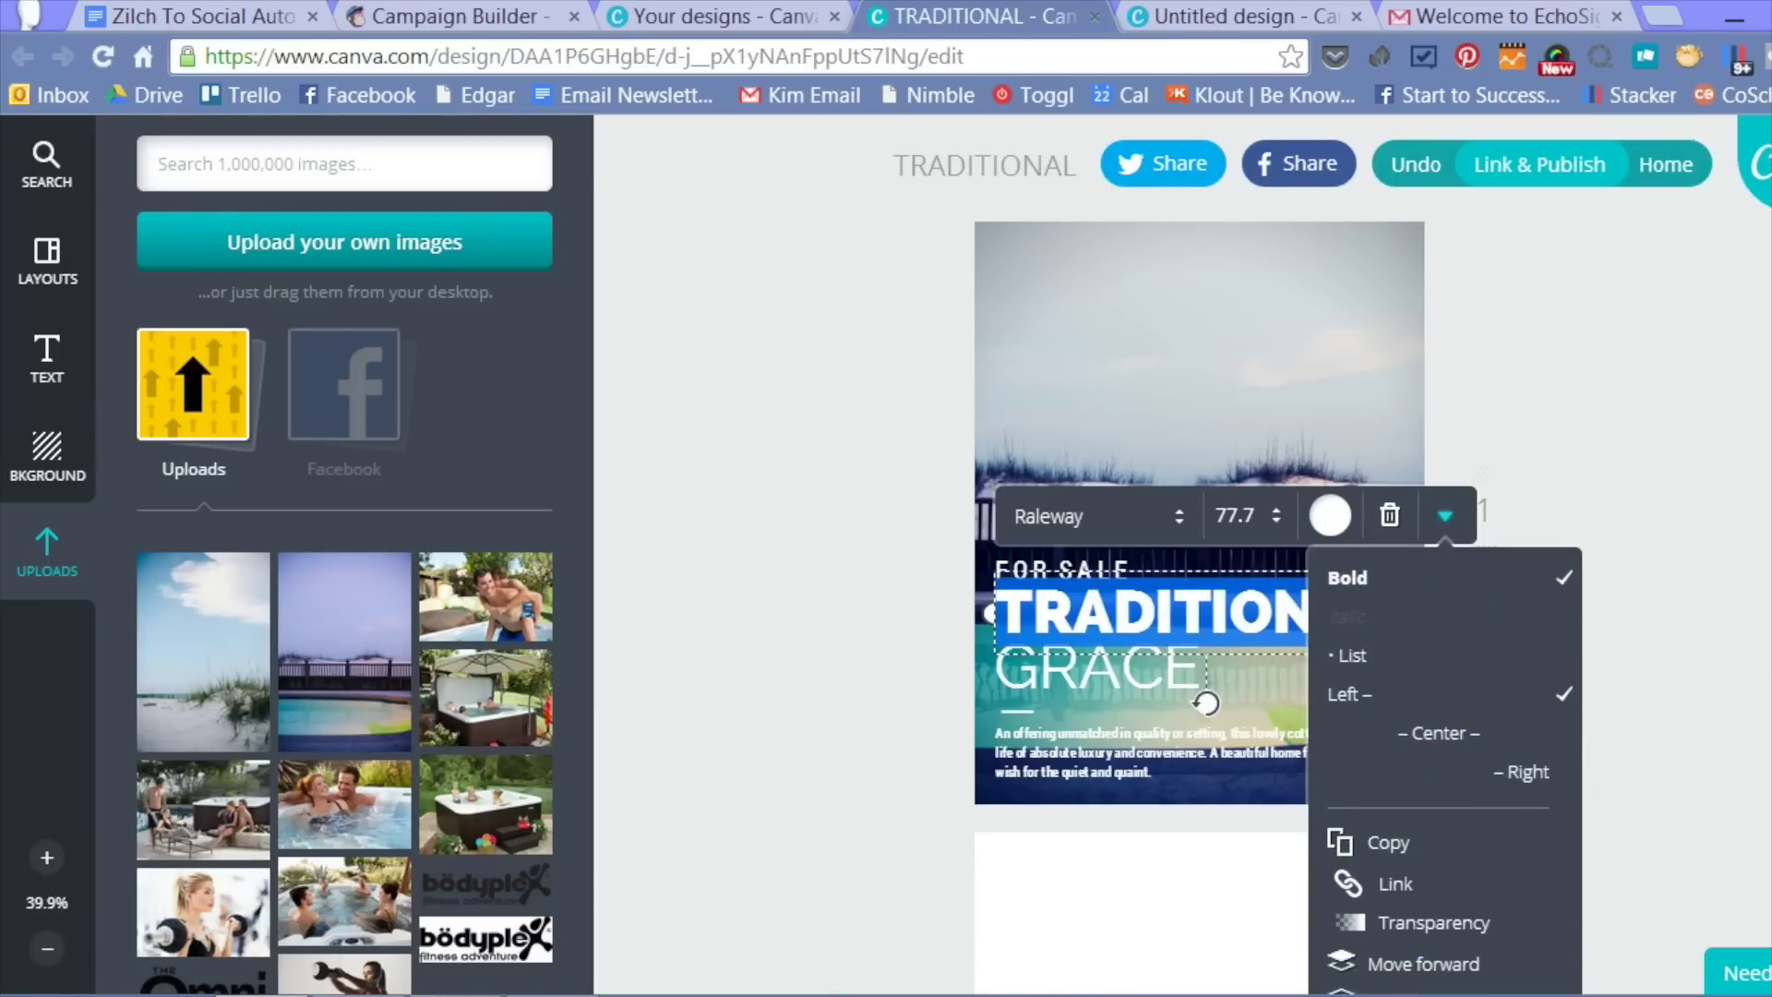
left_click(1395, 840)
left_click(1408, 514)
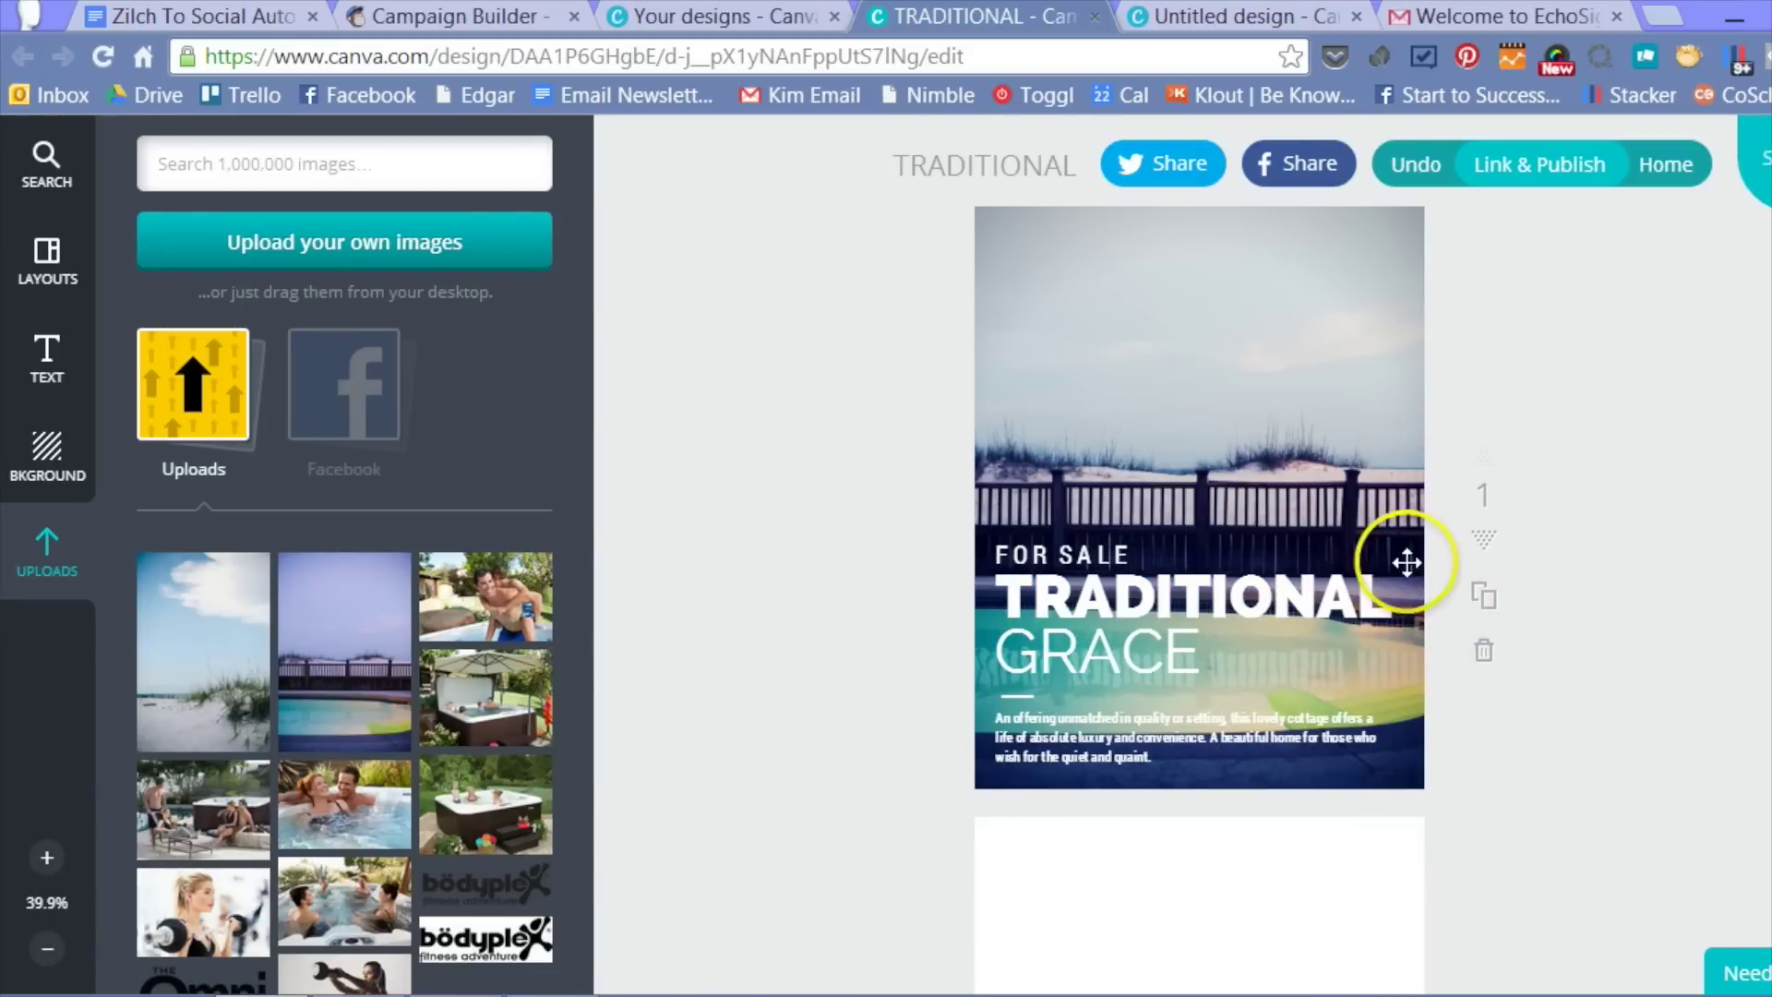
left_click(1407, 562)
left_click(1445, 503)
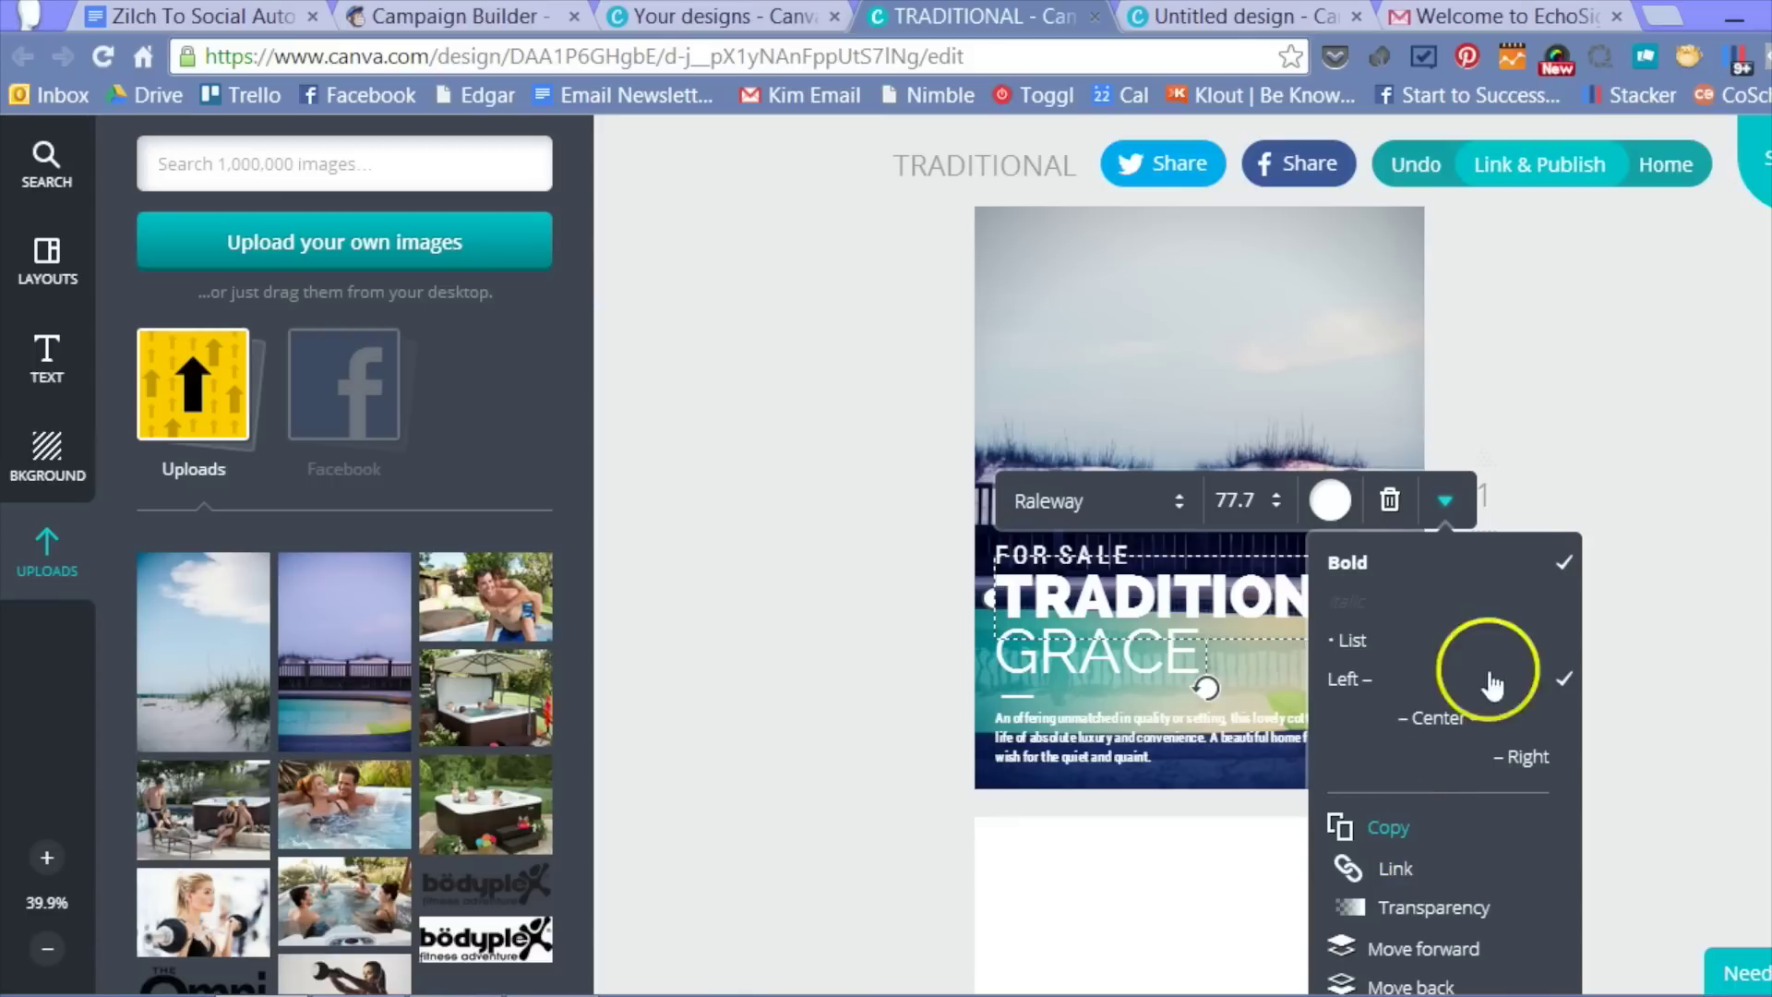
left_click(1590, 449)
left_click(1337, 553)
left_click(1106, 515)
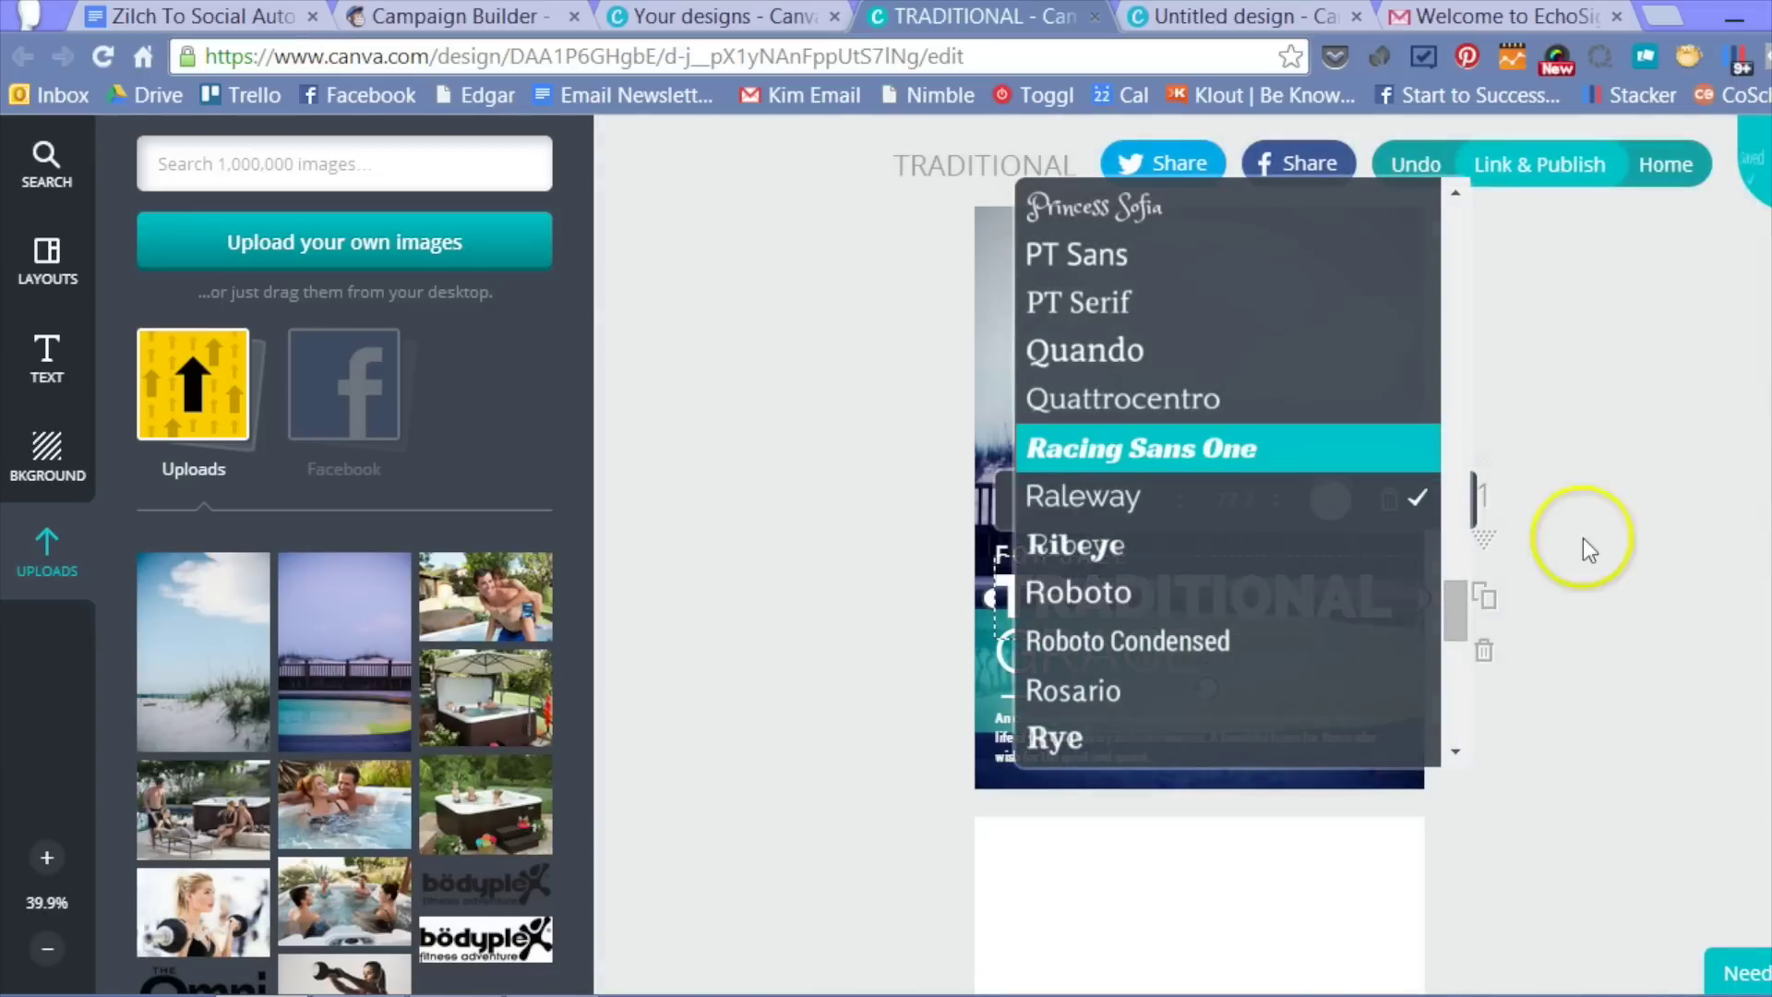
left_click_drag(1464, 605, 1459, 244)
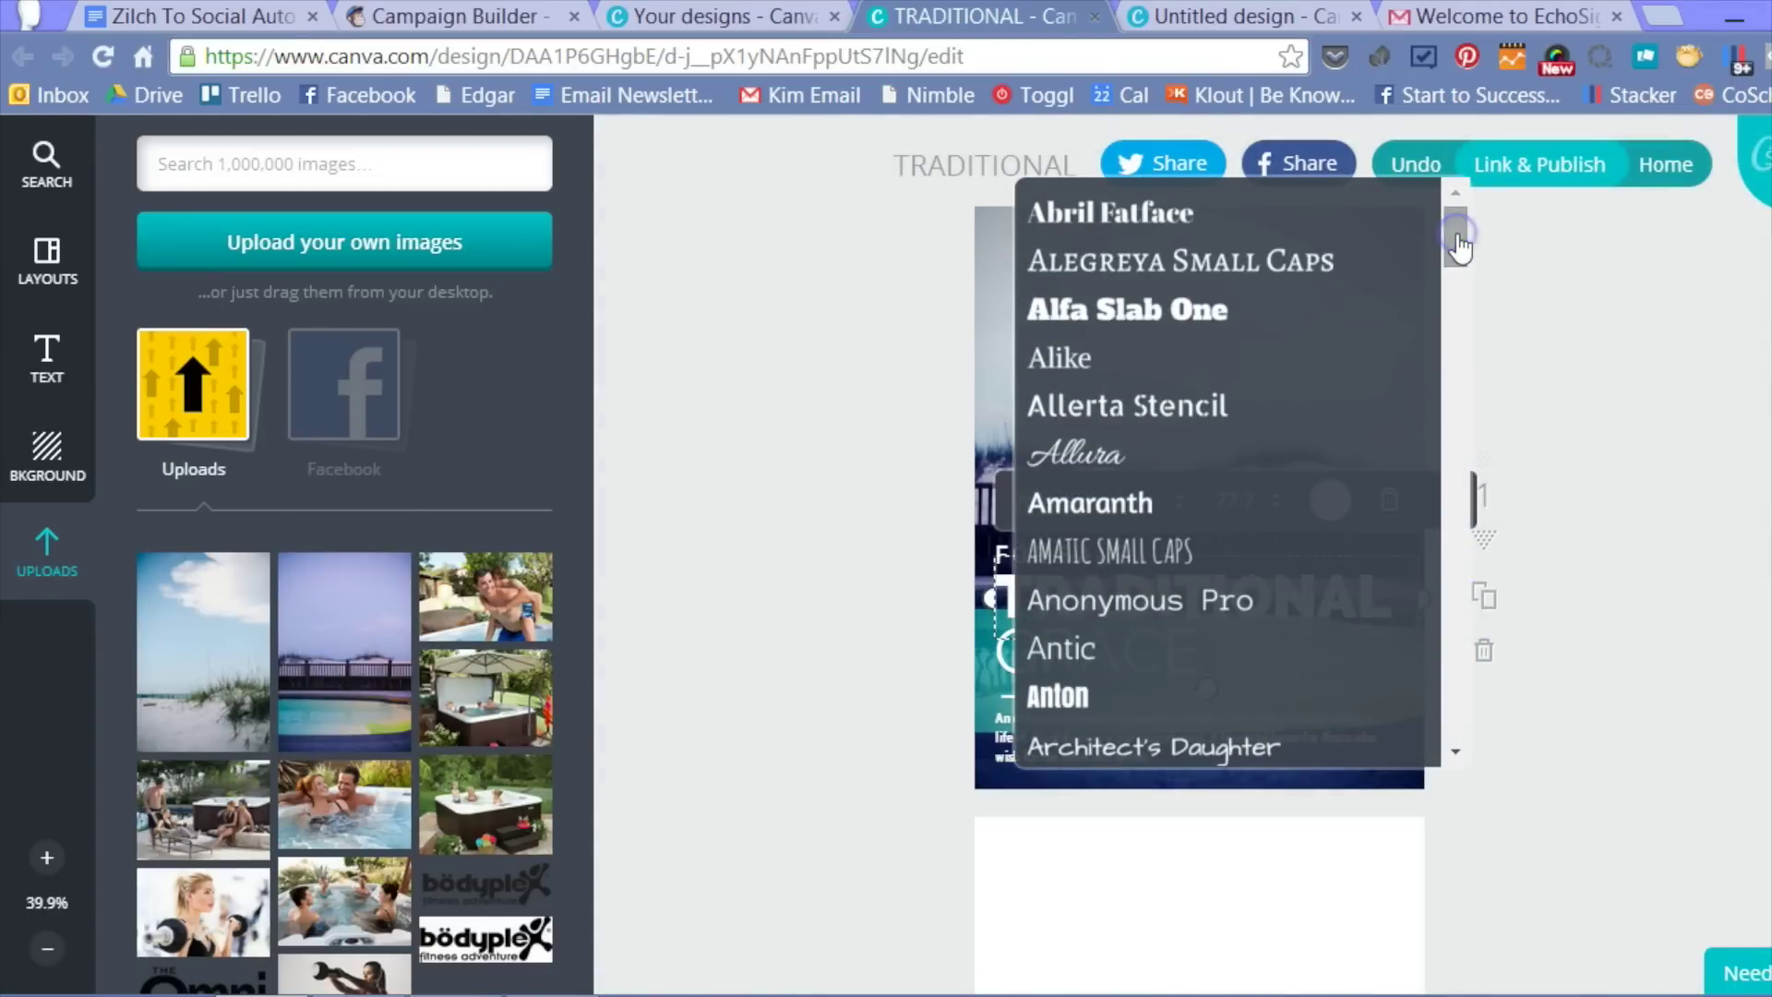
left_click(1571, 352)
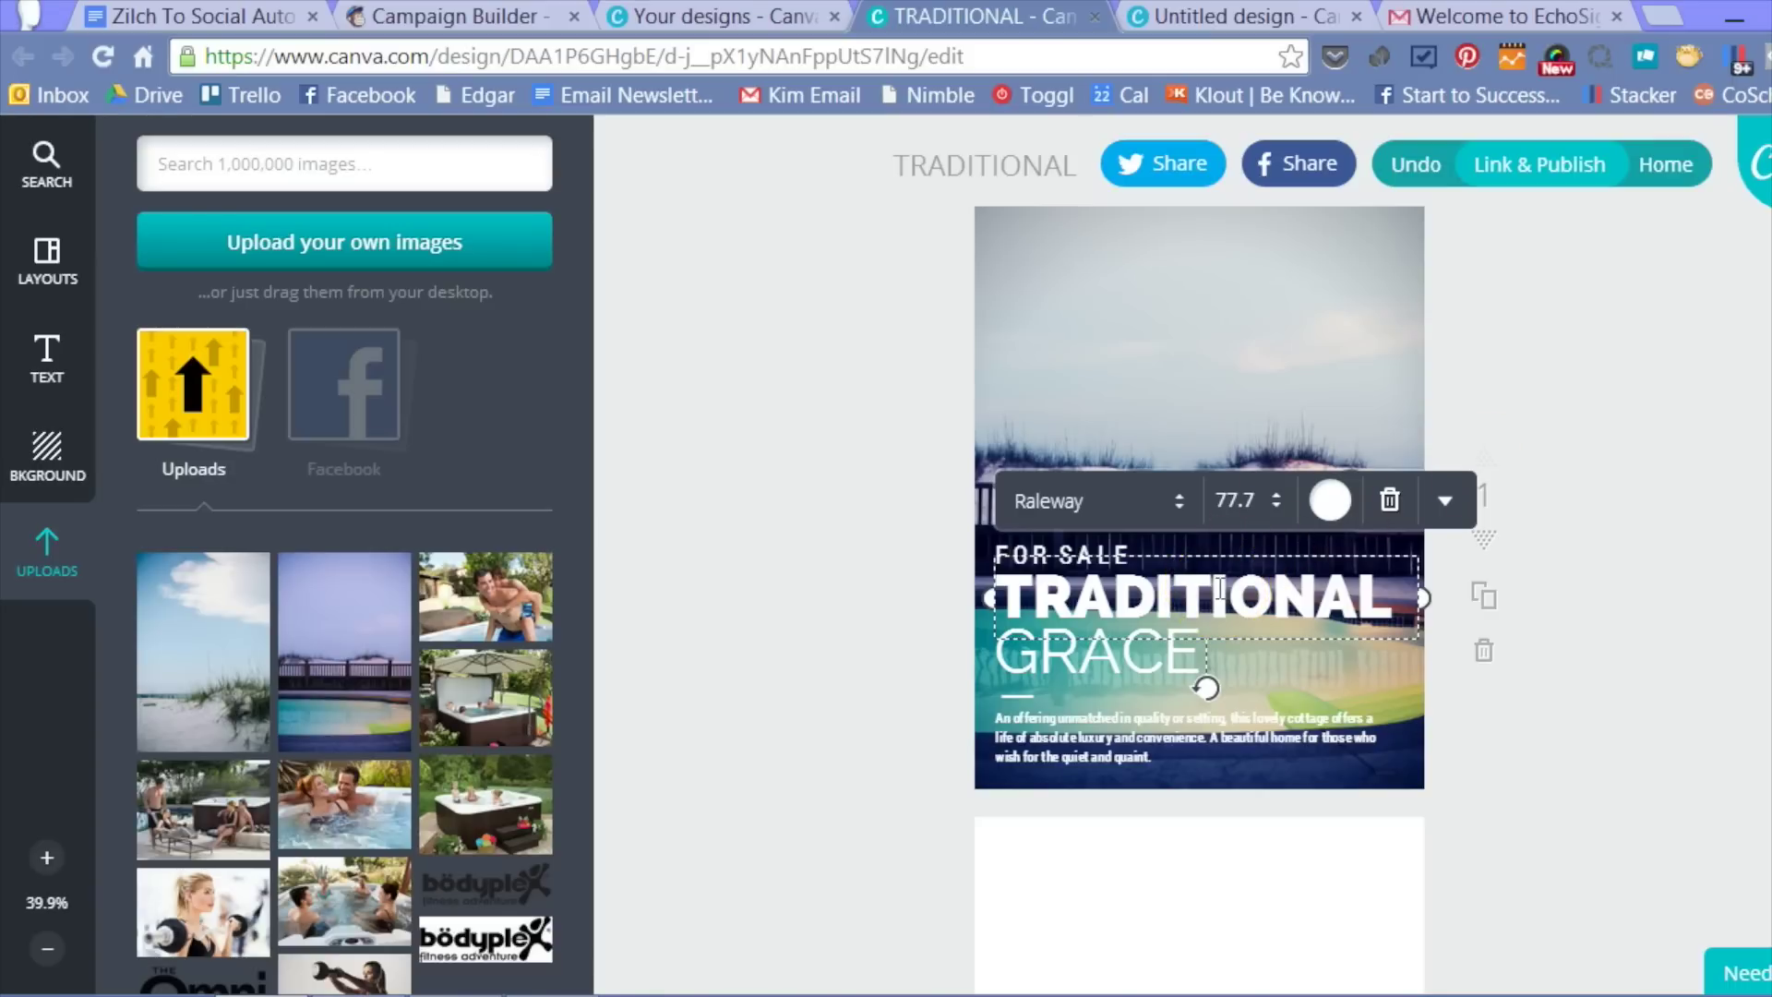
left_click(1260, 634)
left_click(1179, 506)
left_click(1273, 635)
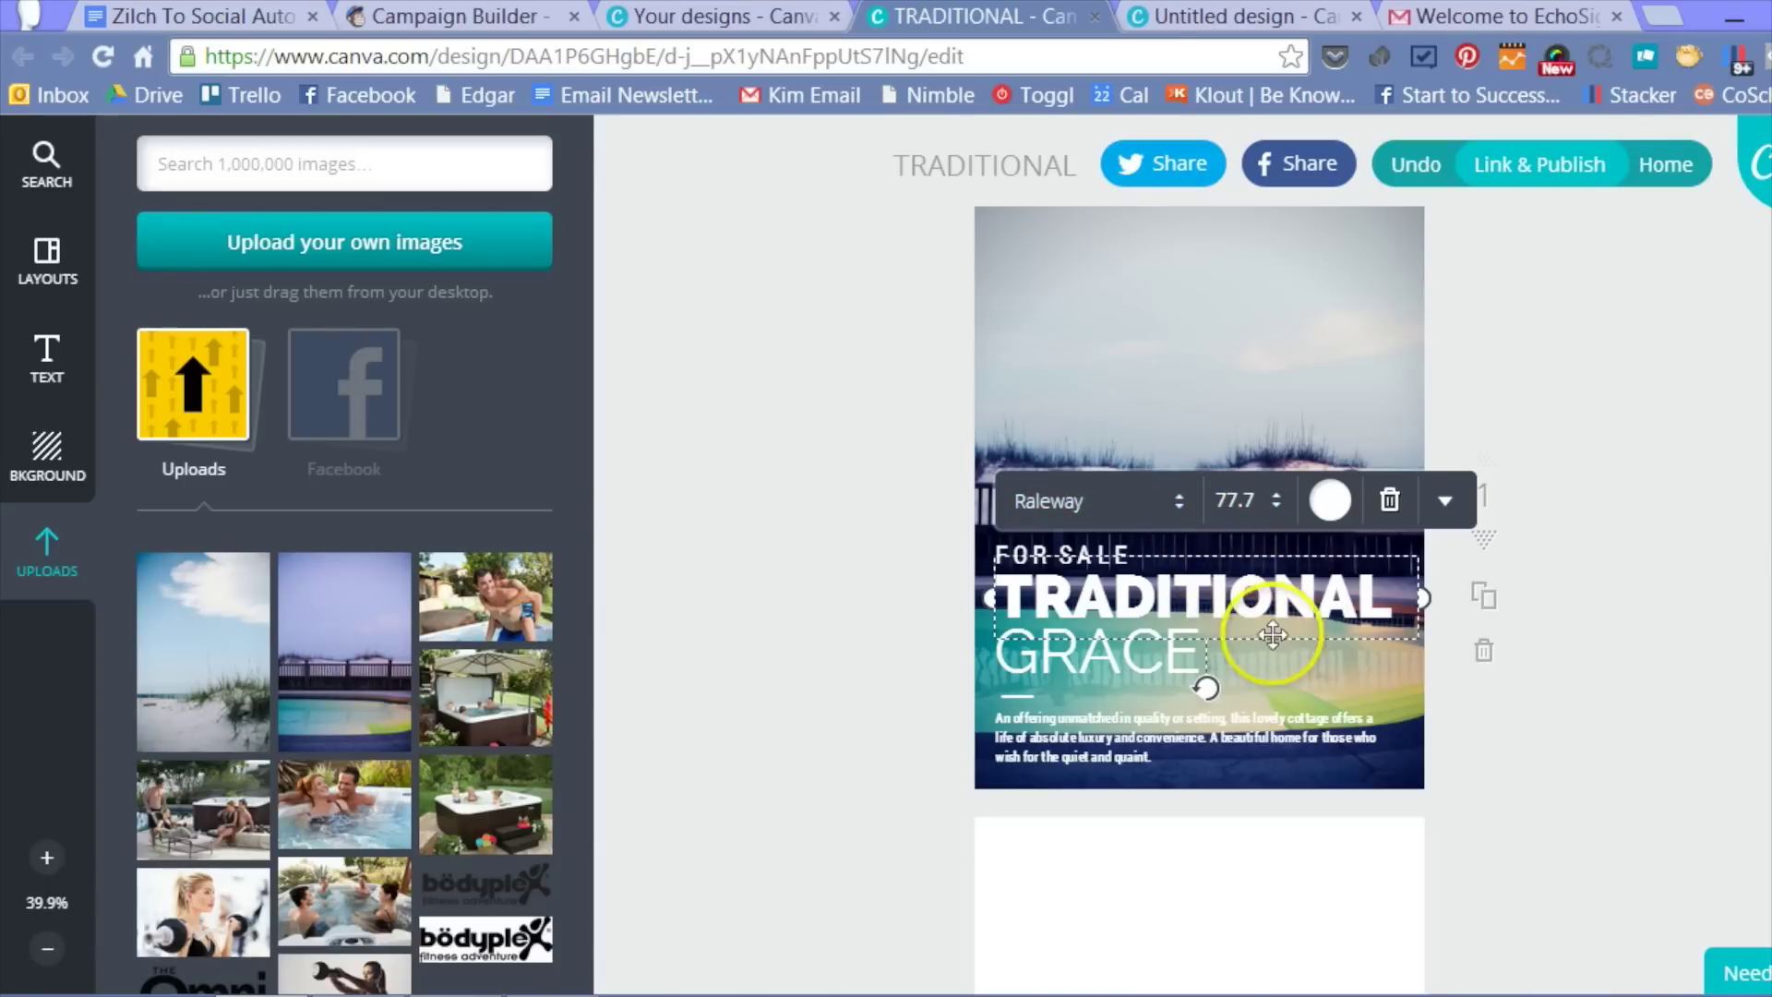
left_click(1586, 420)
left_click(1168, 600)
Open the heading's custom text colour picker and select its current colour code.
left_click(1200, 595)
left_click(1330, 501)
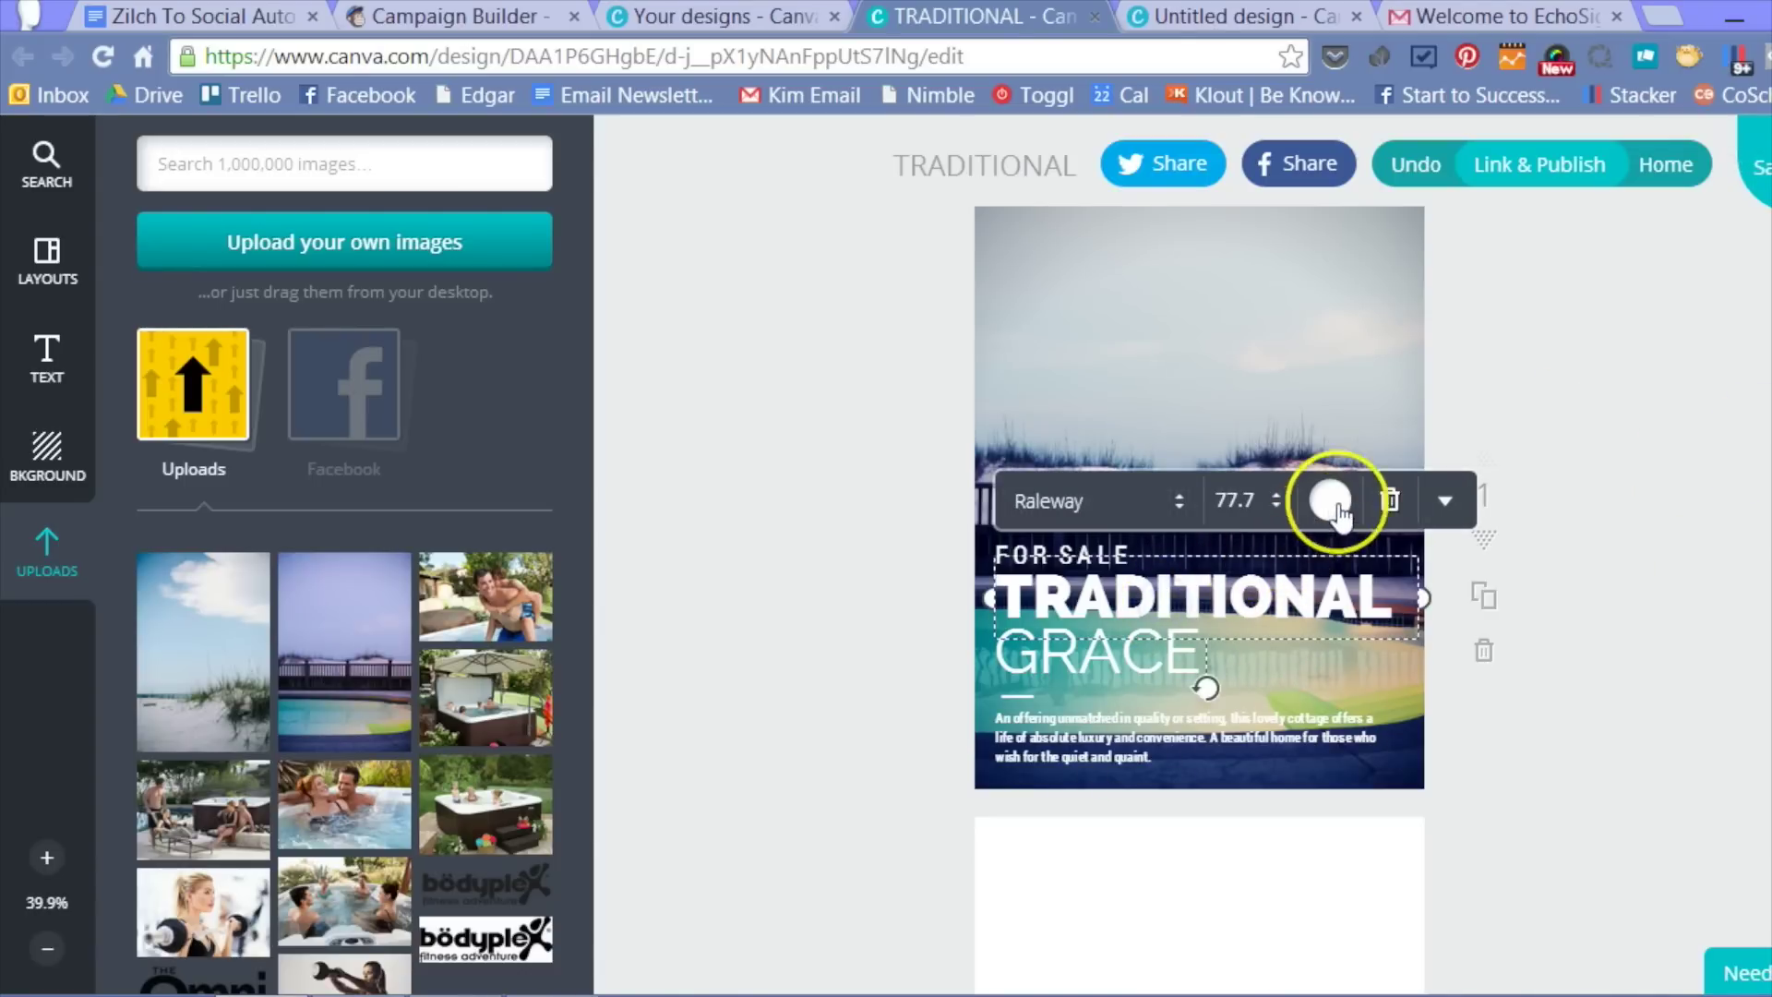
left_click(1369, 421)
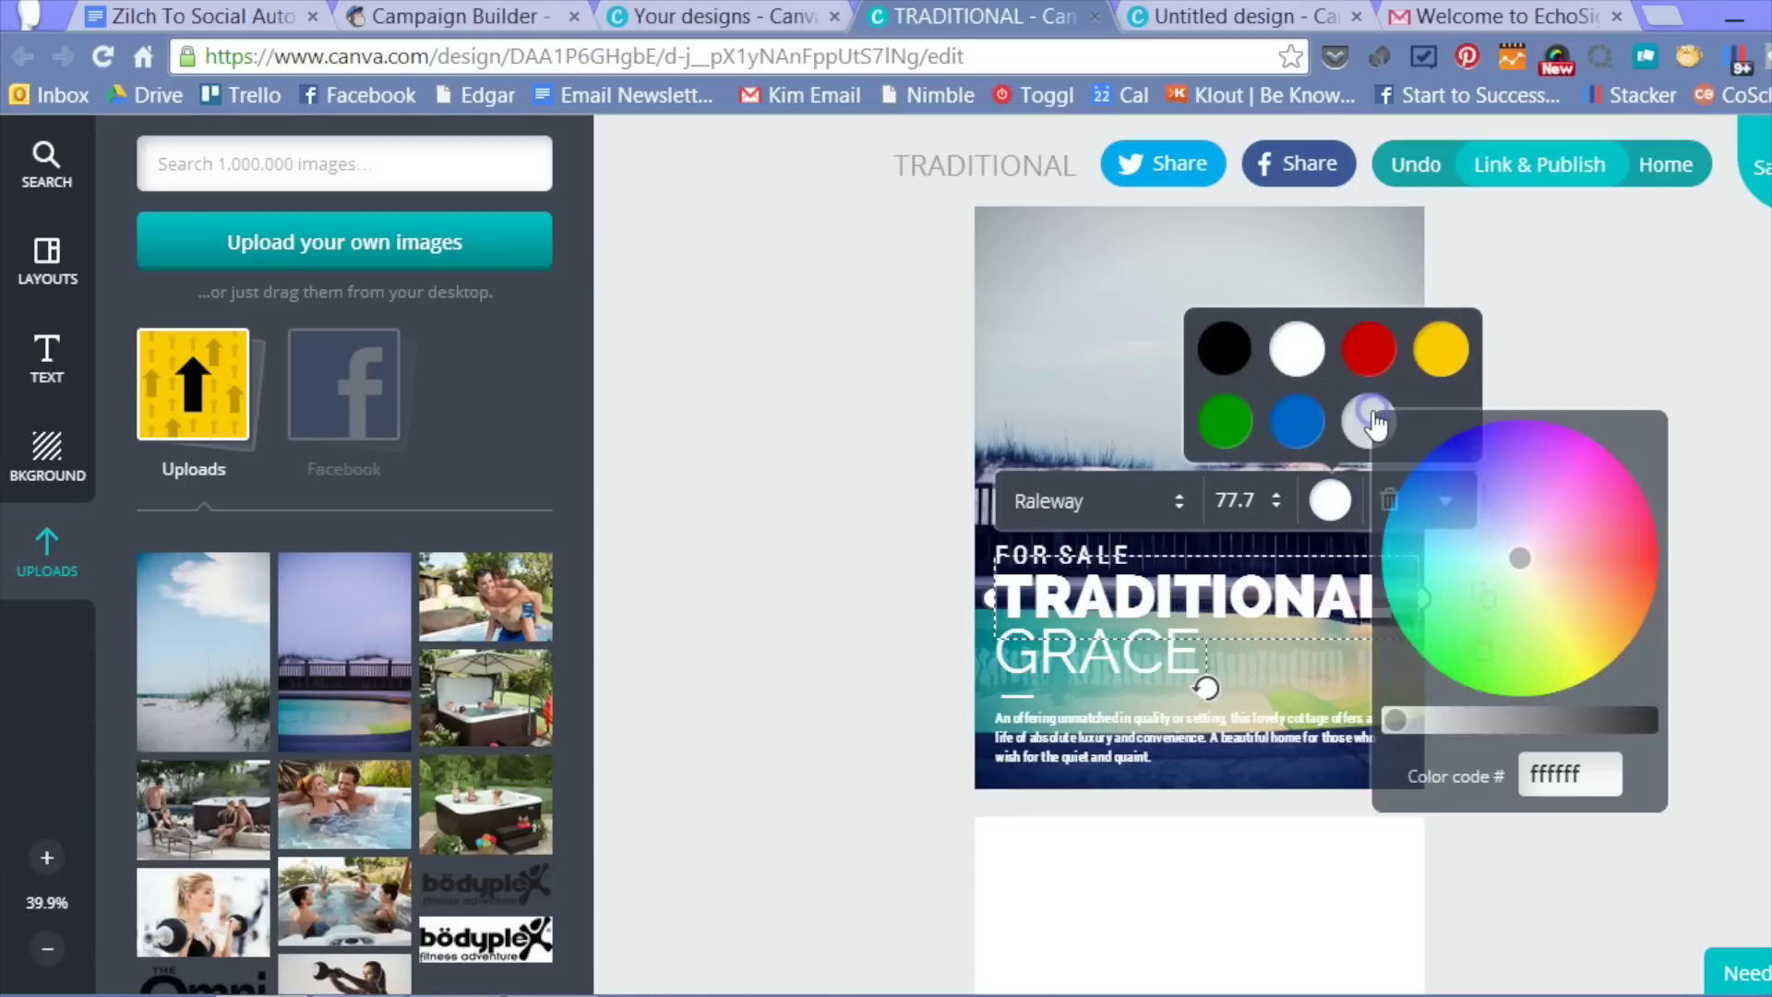
double_click(1556, 773)
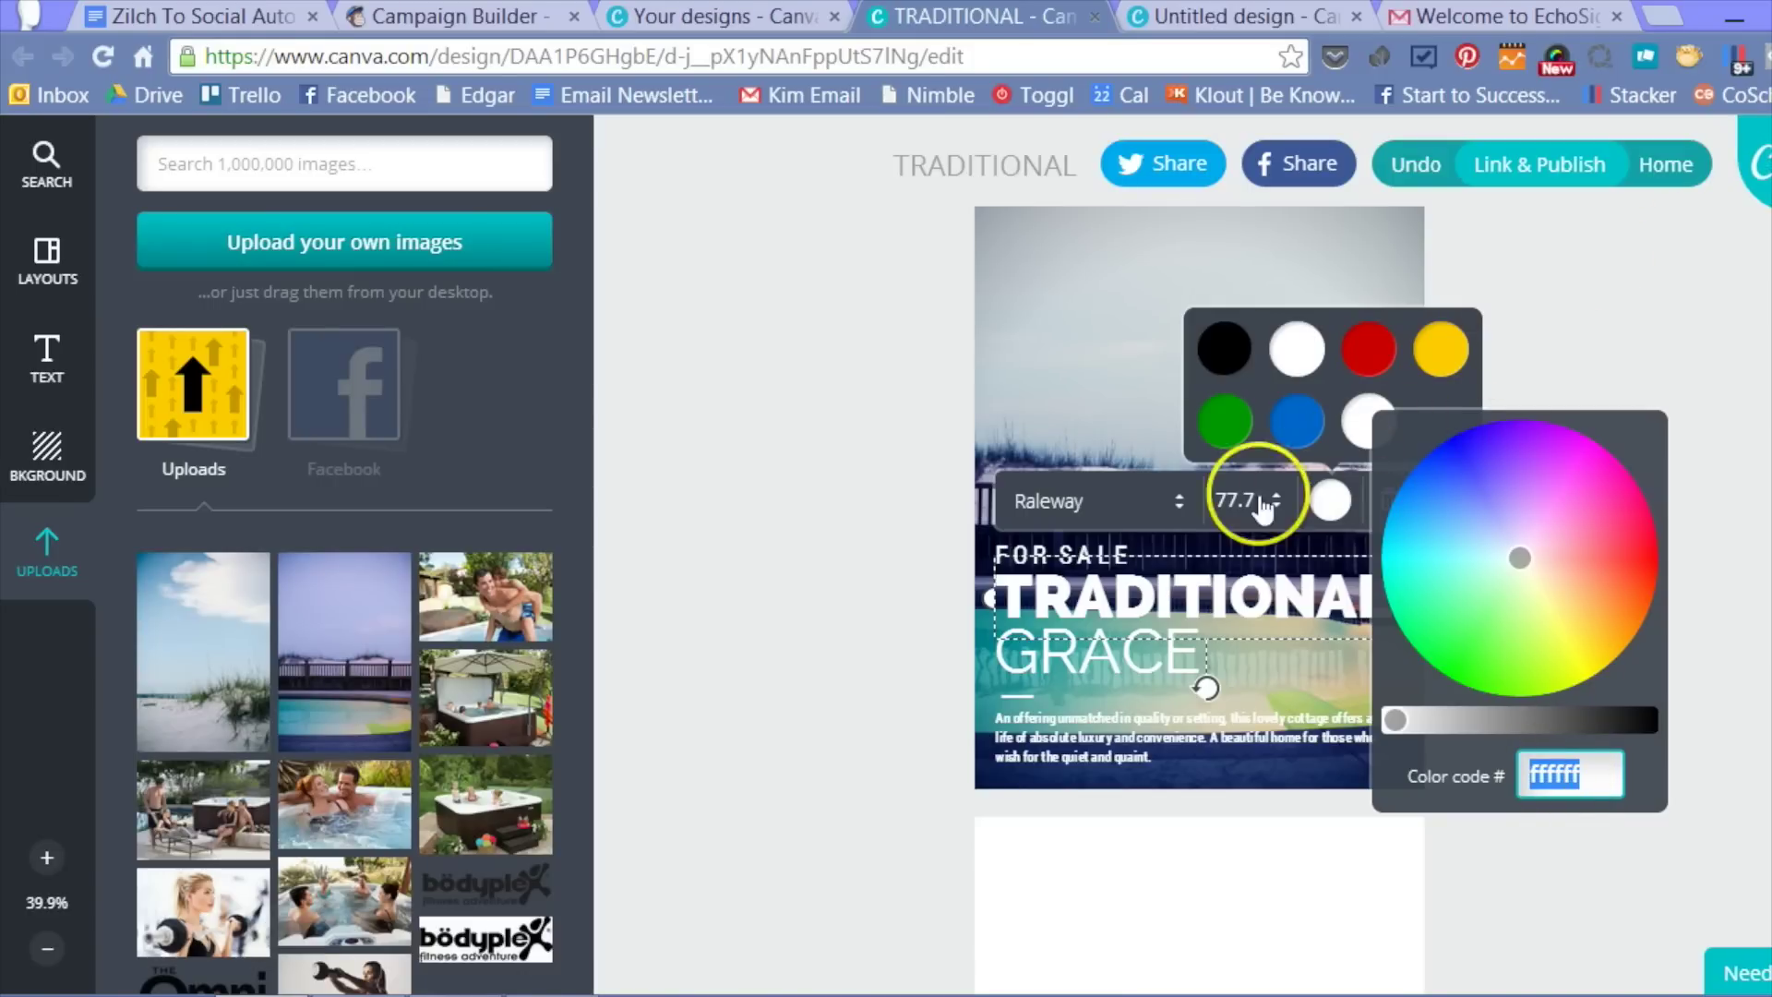
Close the 77.7 font-size list unchanged and deselect the heading.
left_click(1235, 514)
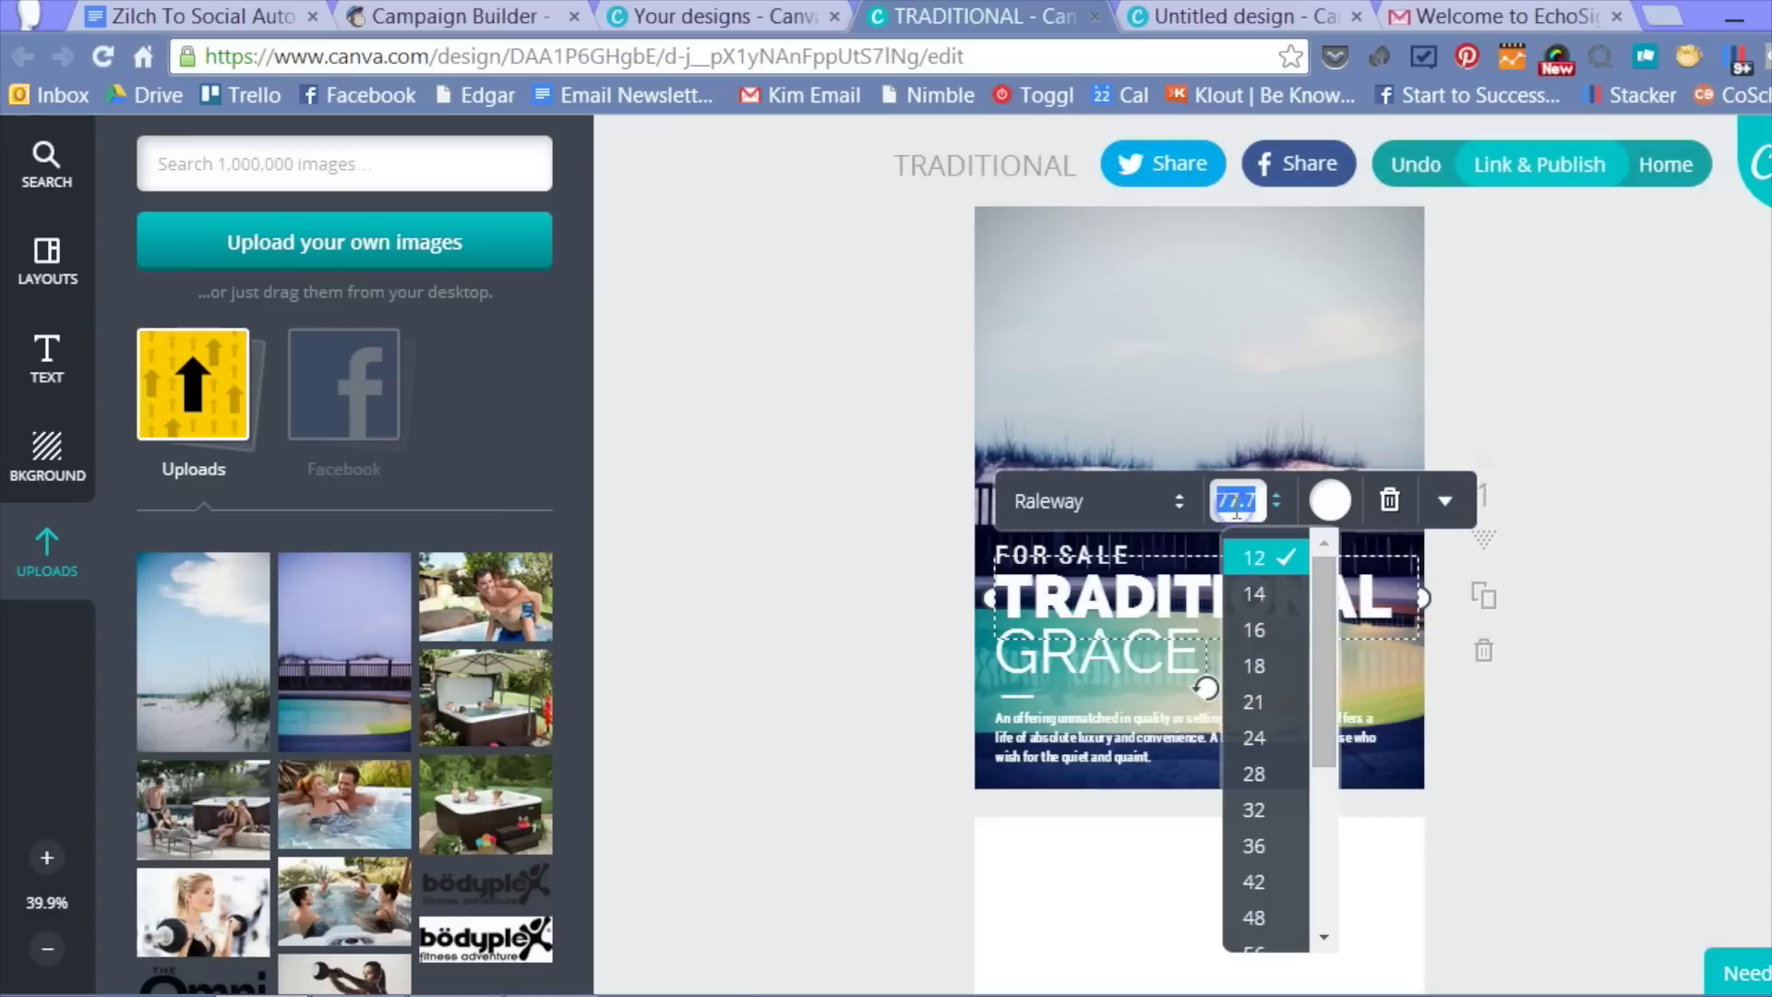
left_click(1549, 346)
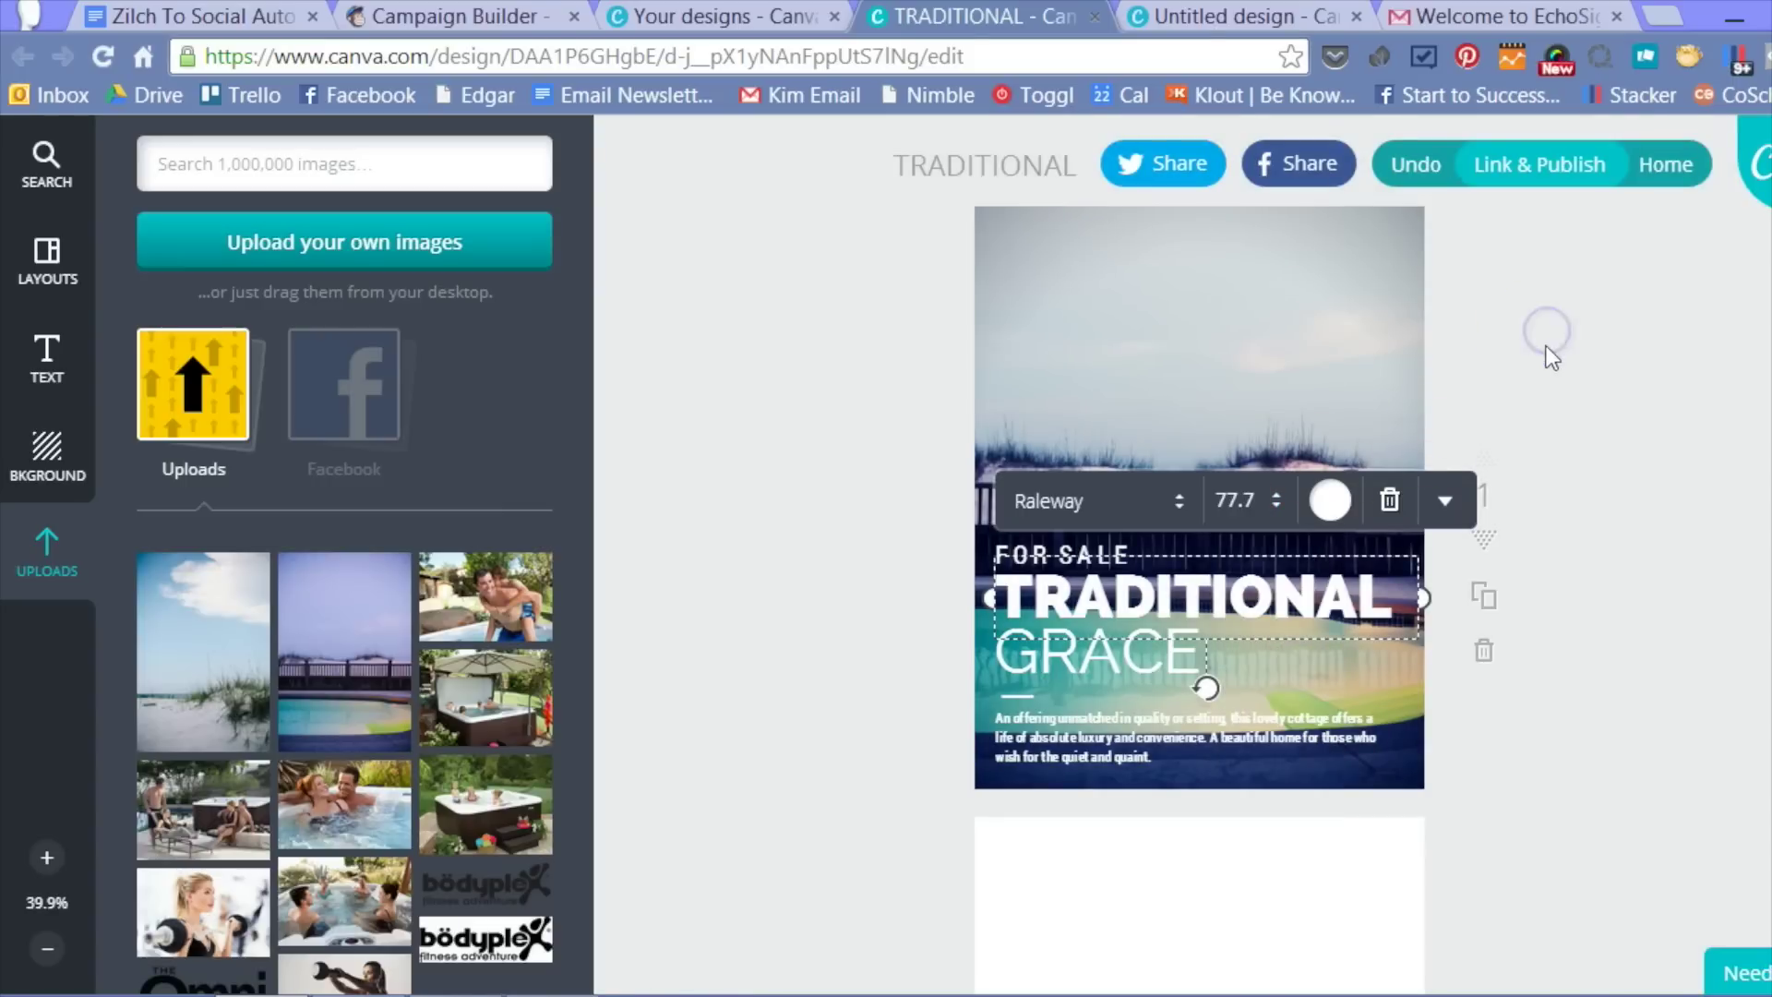
left_click(763, 352)
left_click(42, 554)
left_click(779, 384)
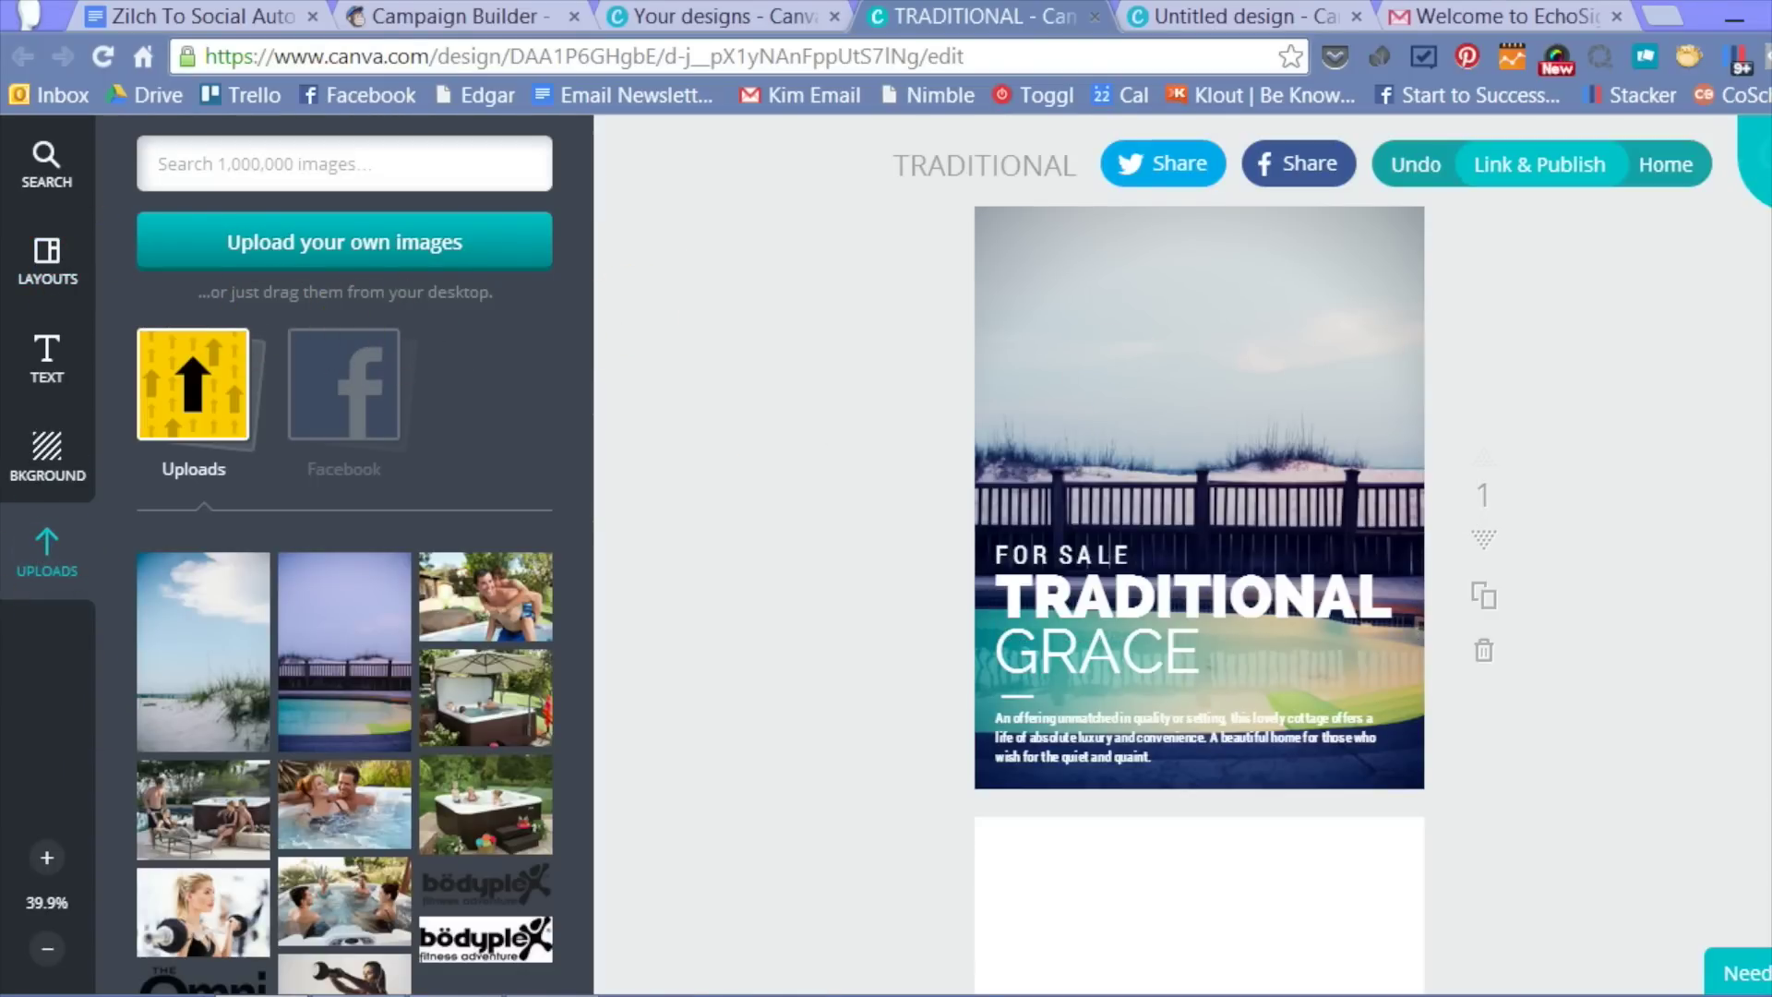
left_click(28, 268)
Browse the Lines and Banners element categories, then open and scroll the Infographics set.
left_click(43, 173)
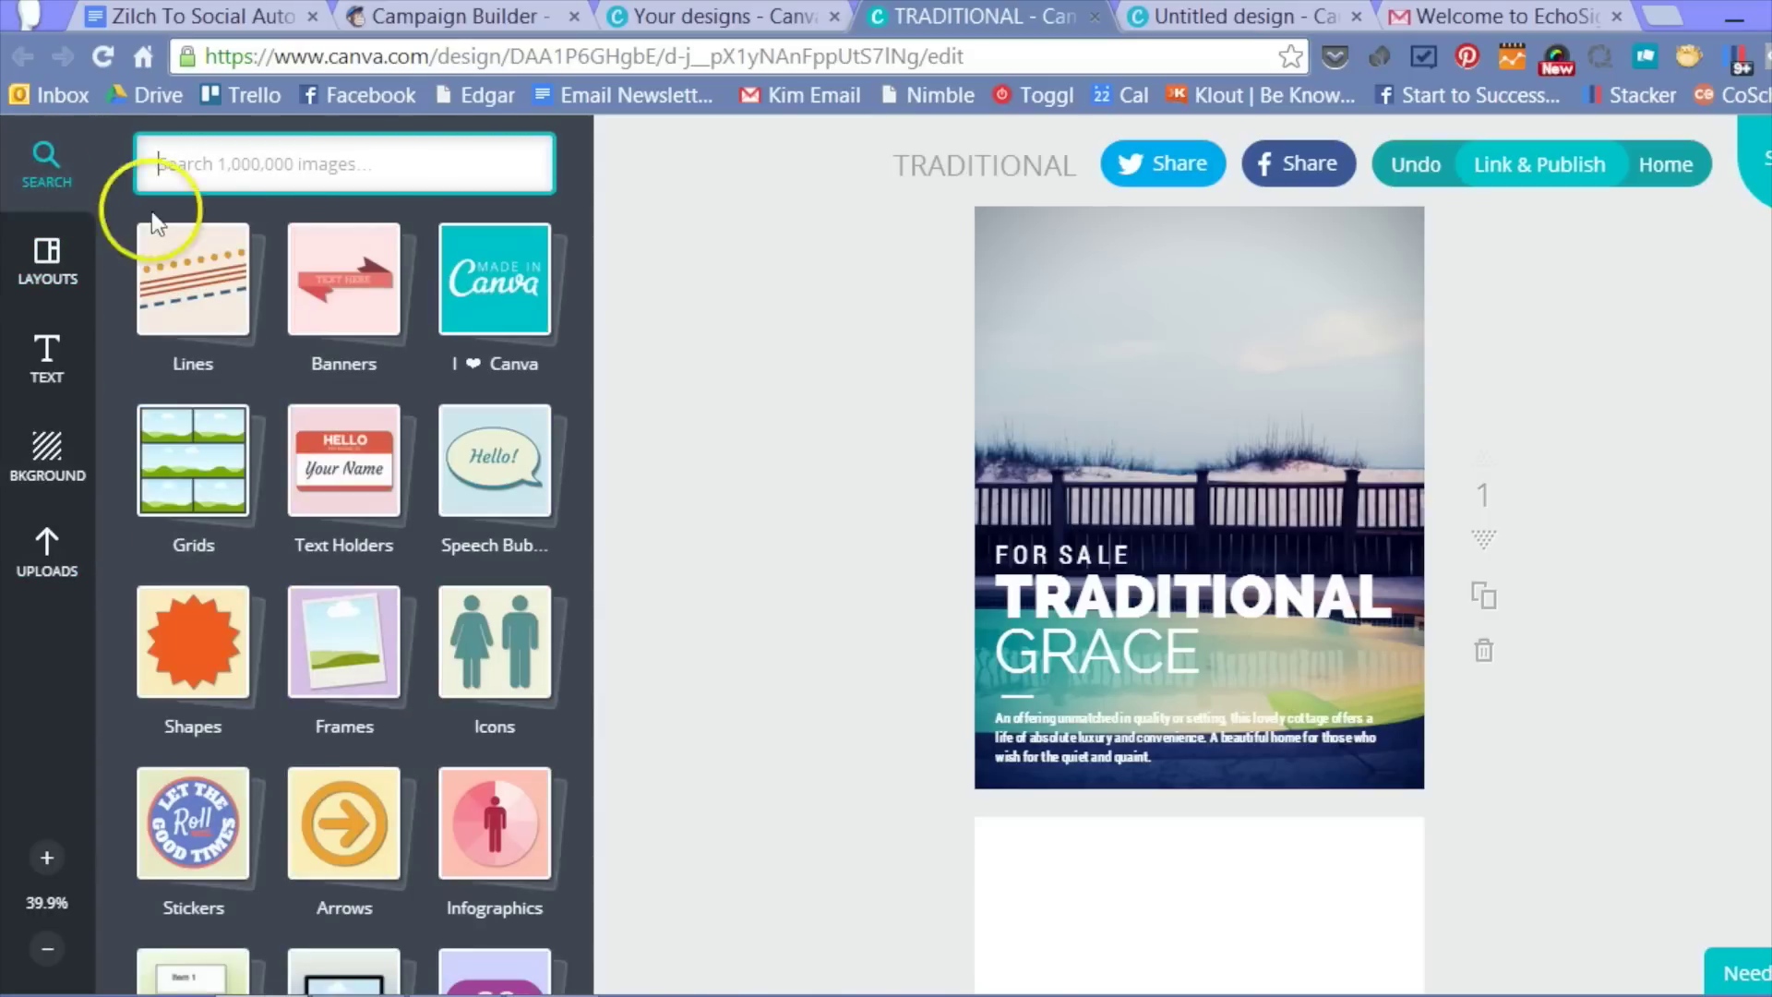
left_click(202, 294)
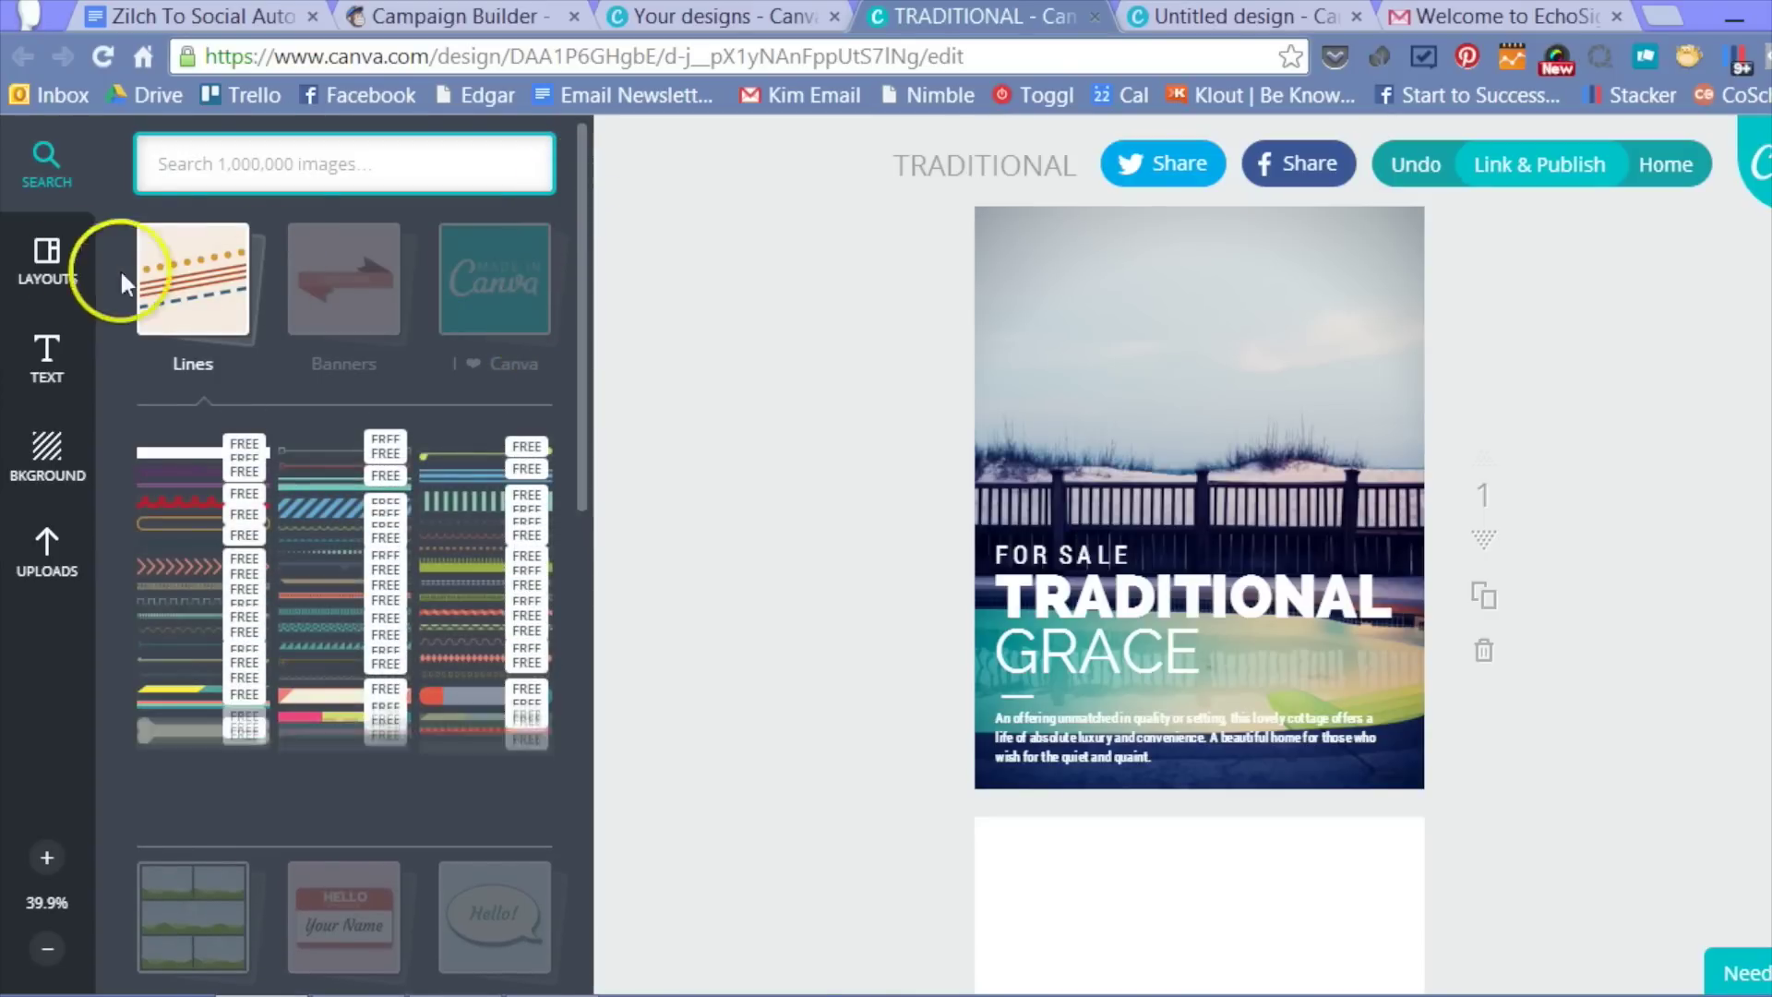
left_click(323, 277)
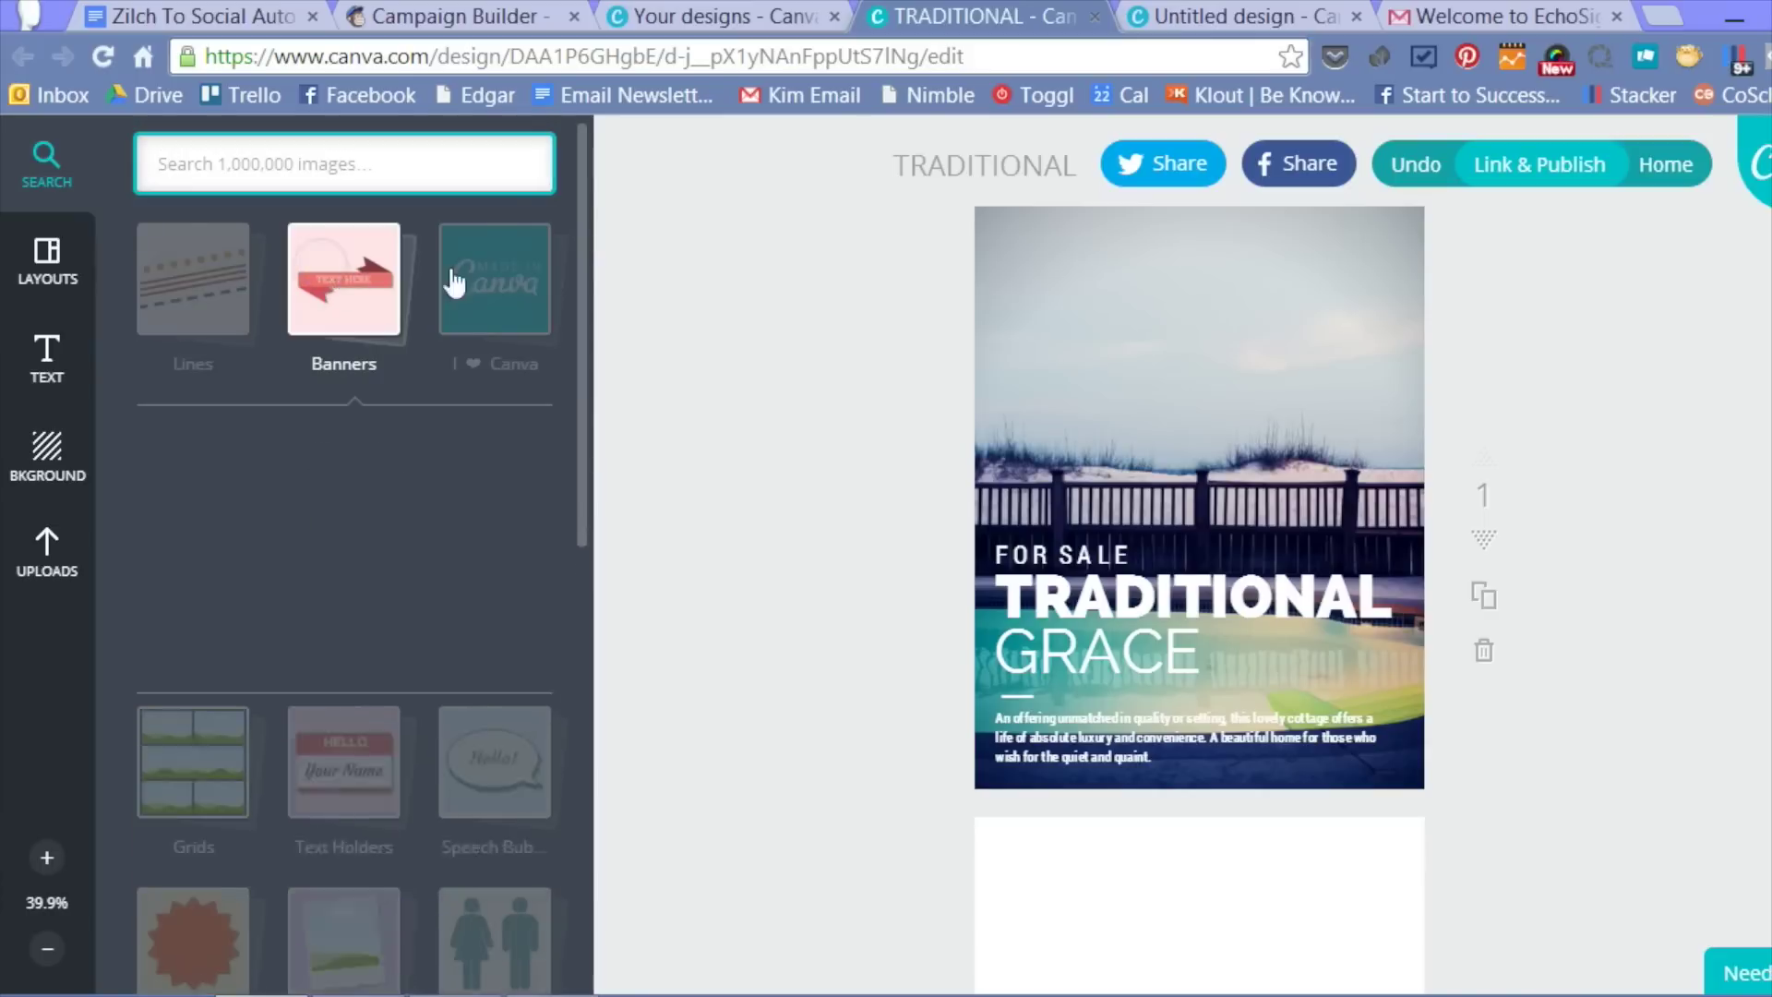
left_click(352, 293)
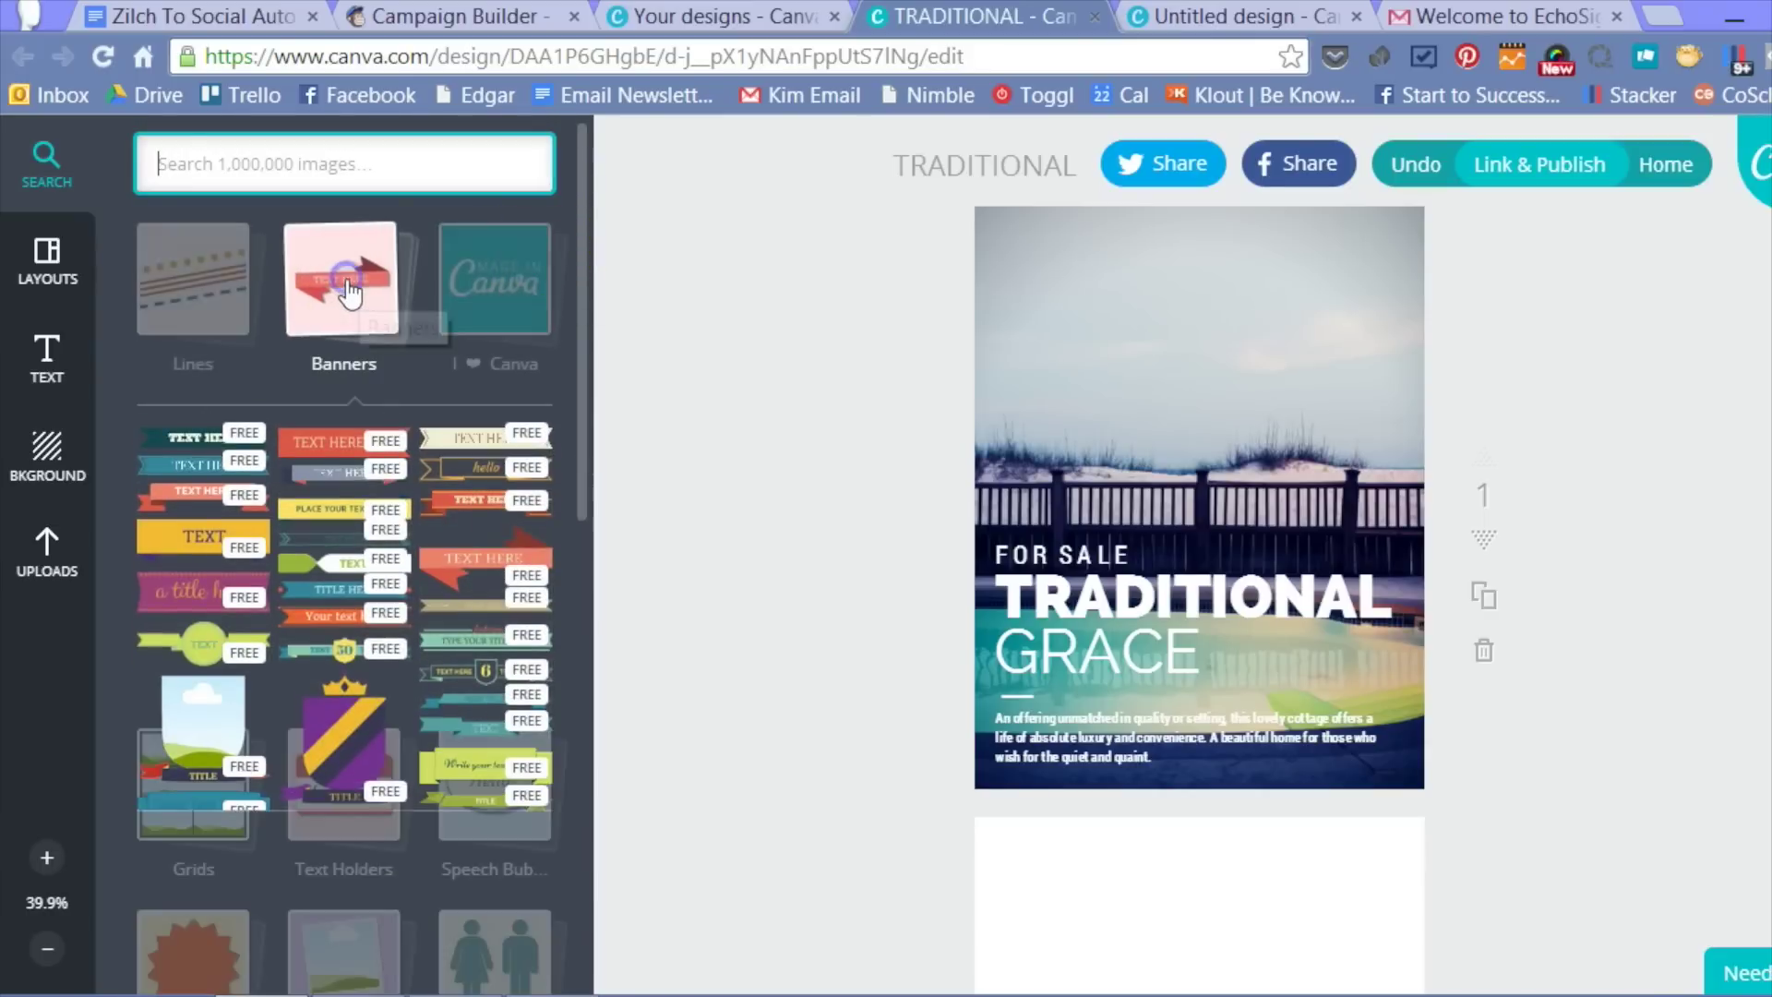
left_click(358, 282)
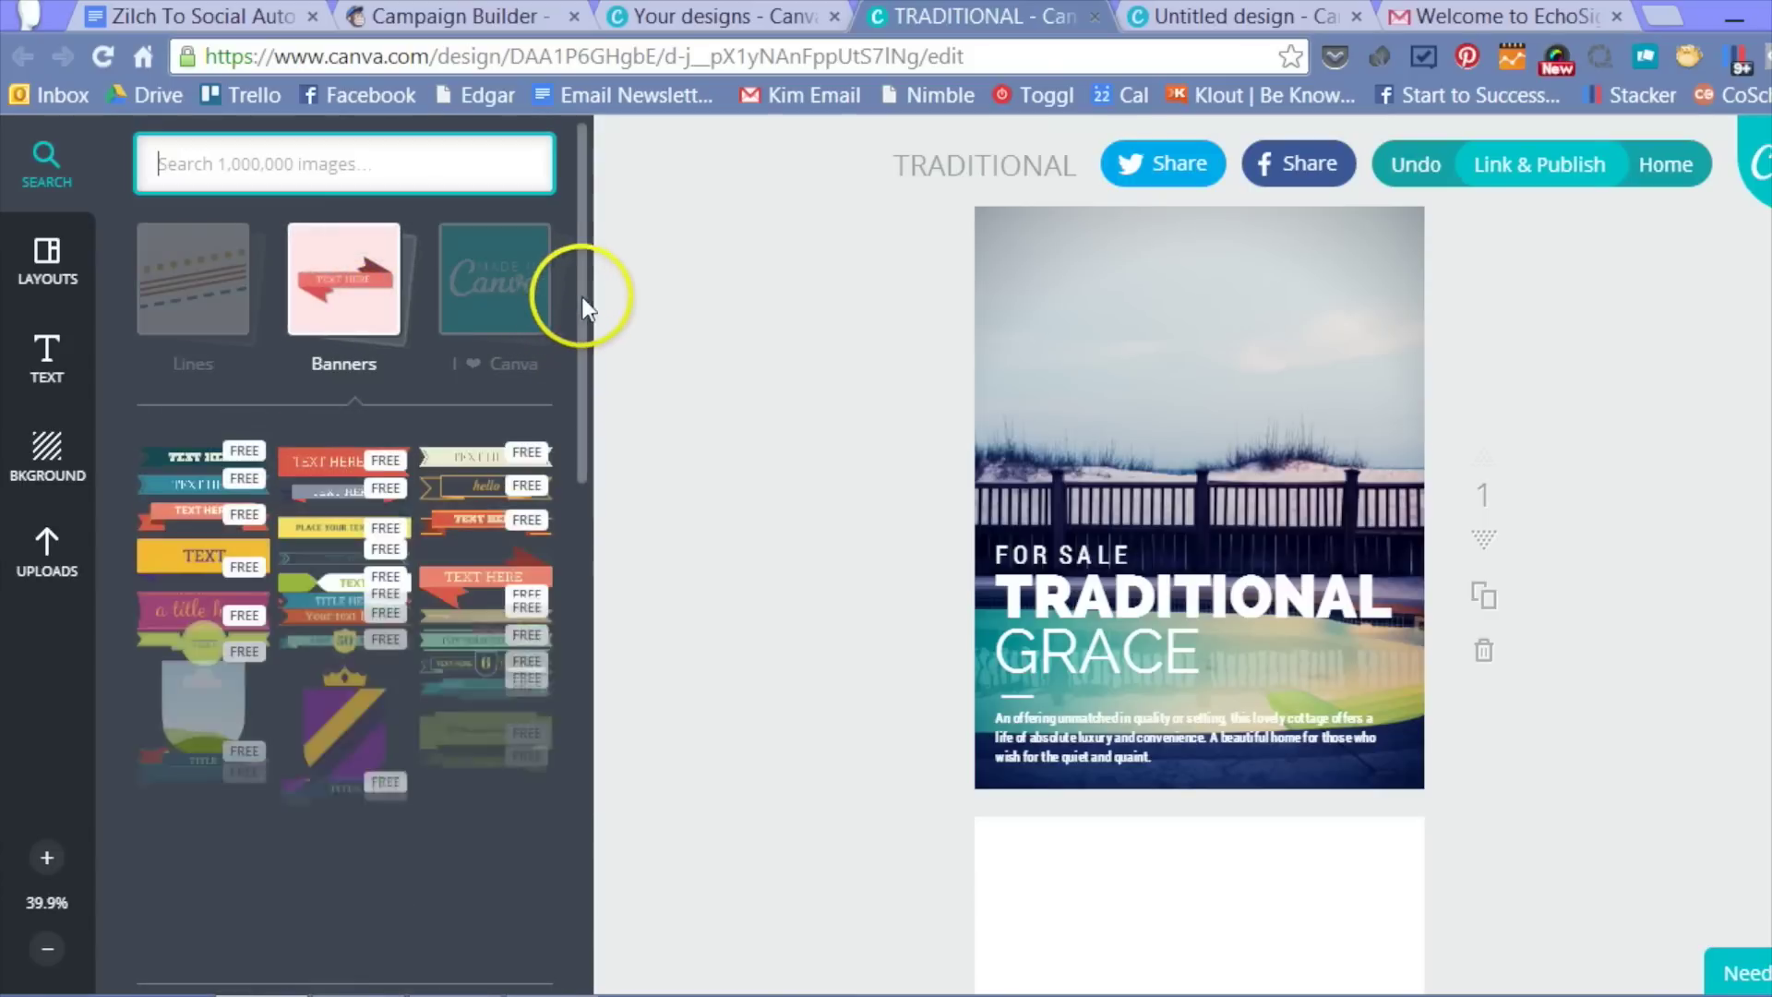
mouse_move(586, 297)
left_mouse_down()
mouse_move(602, 467)
mouse_move(593, 270)
left_mouse_up()
left_click(335, 310)
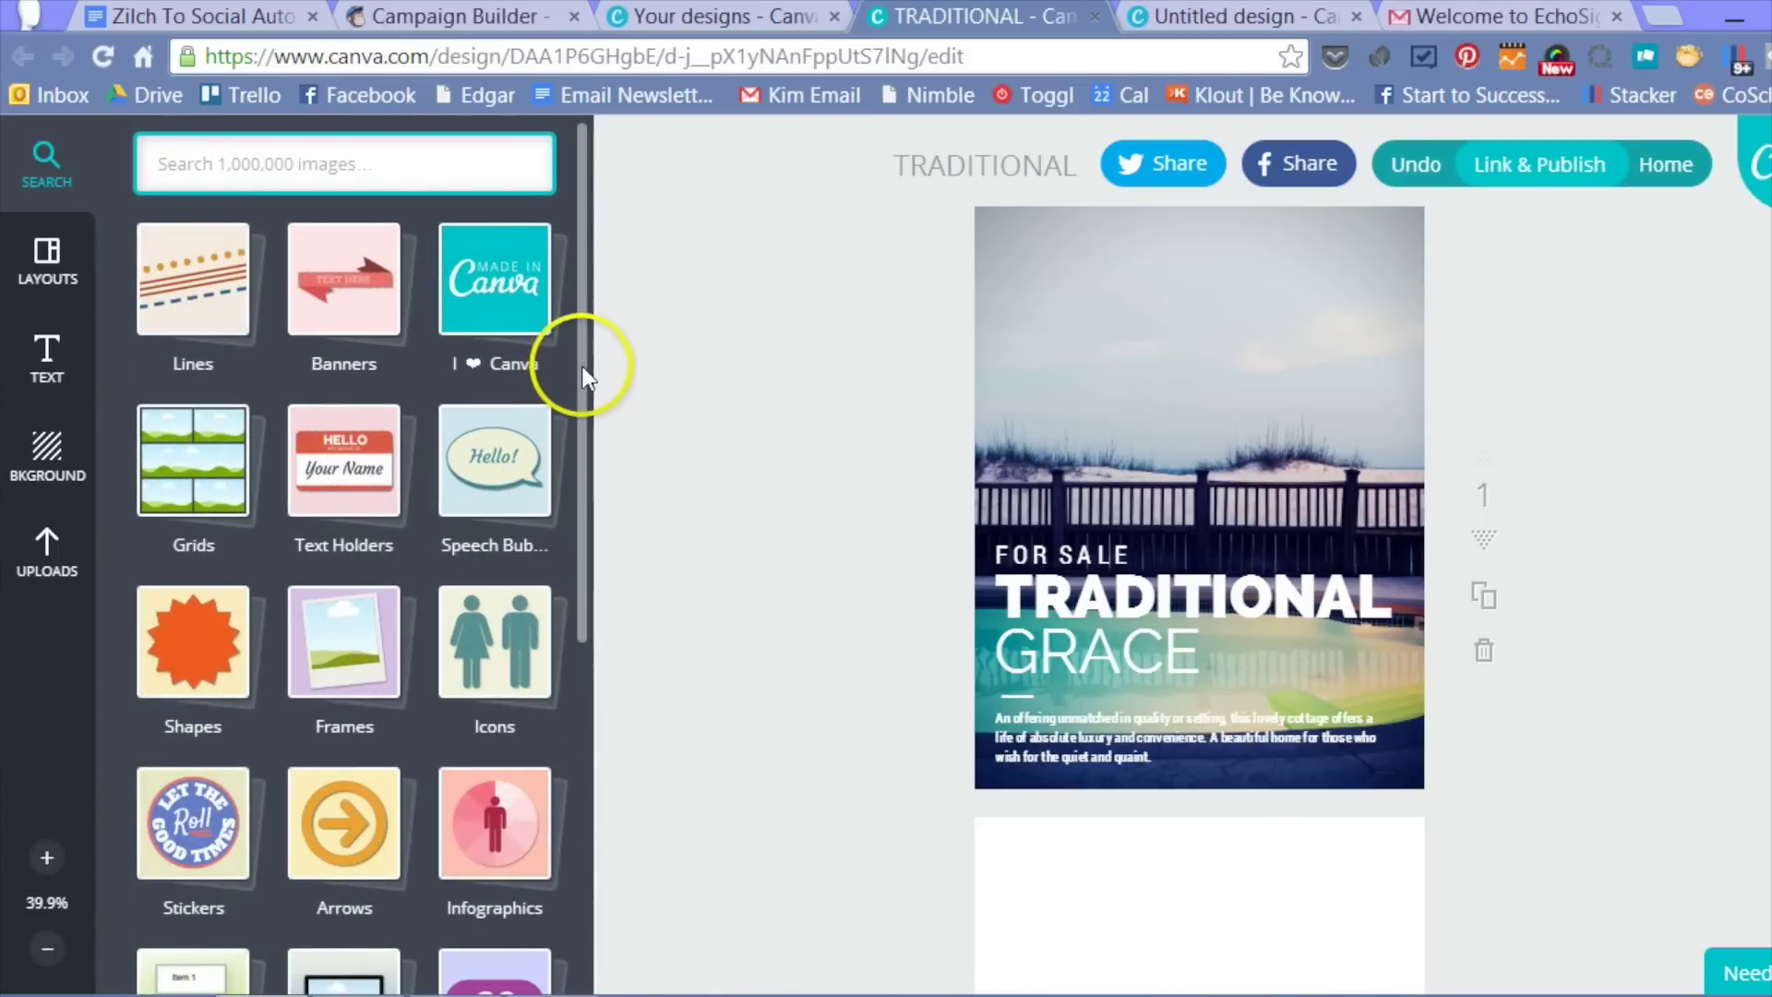
left_click_drag(585, 368, 592, 595)
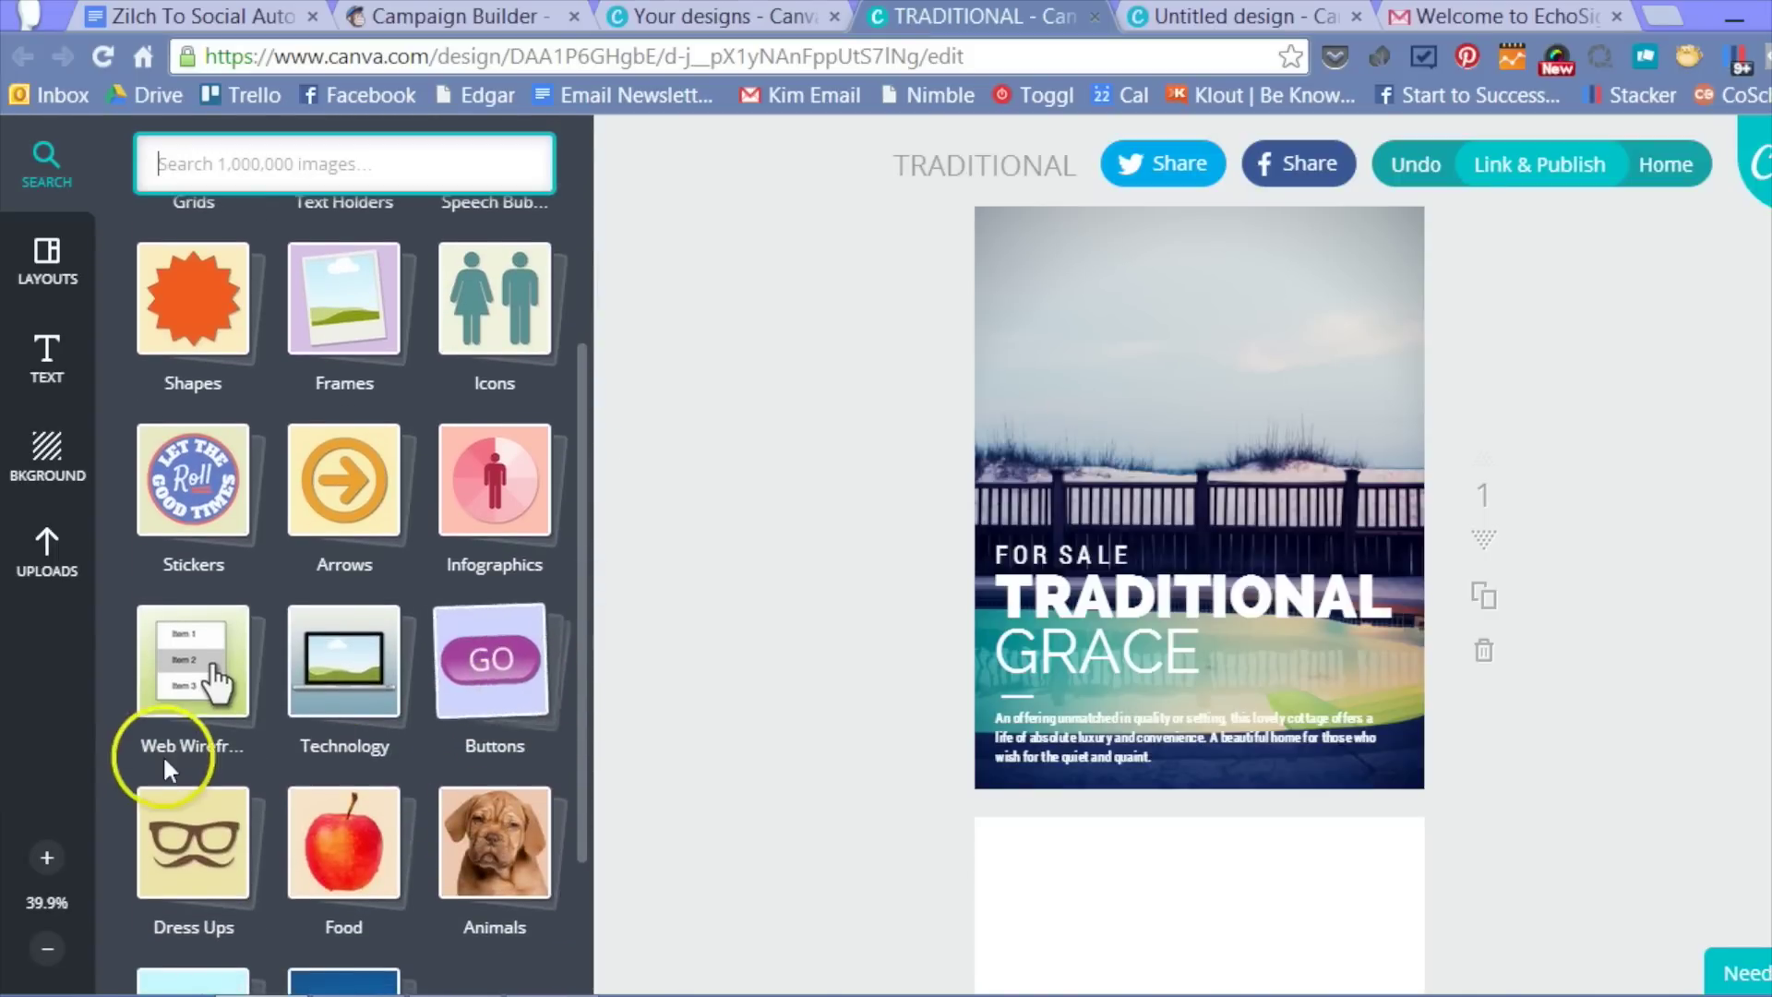
left_click(503, 521)
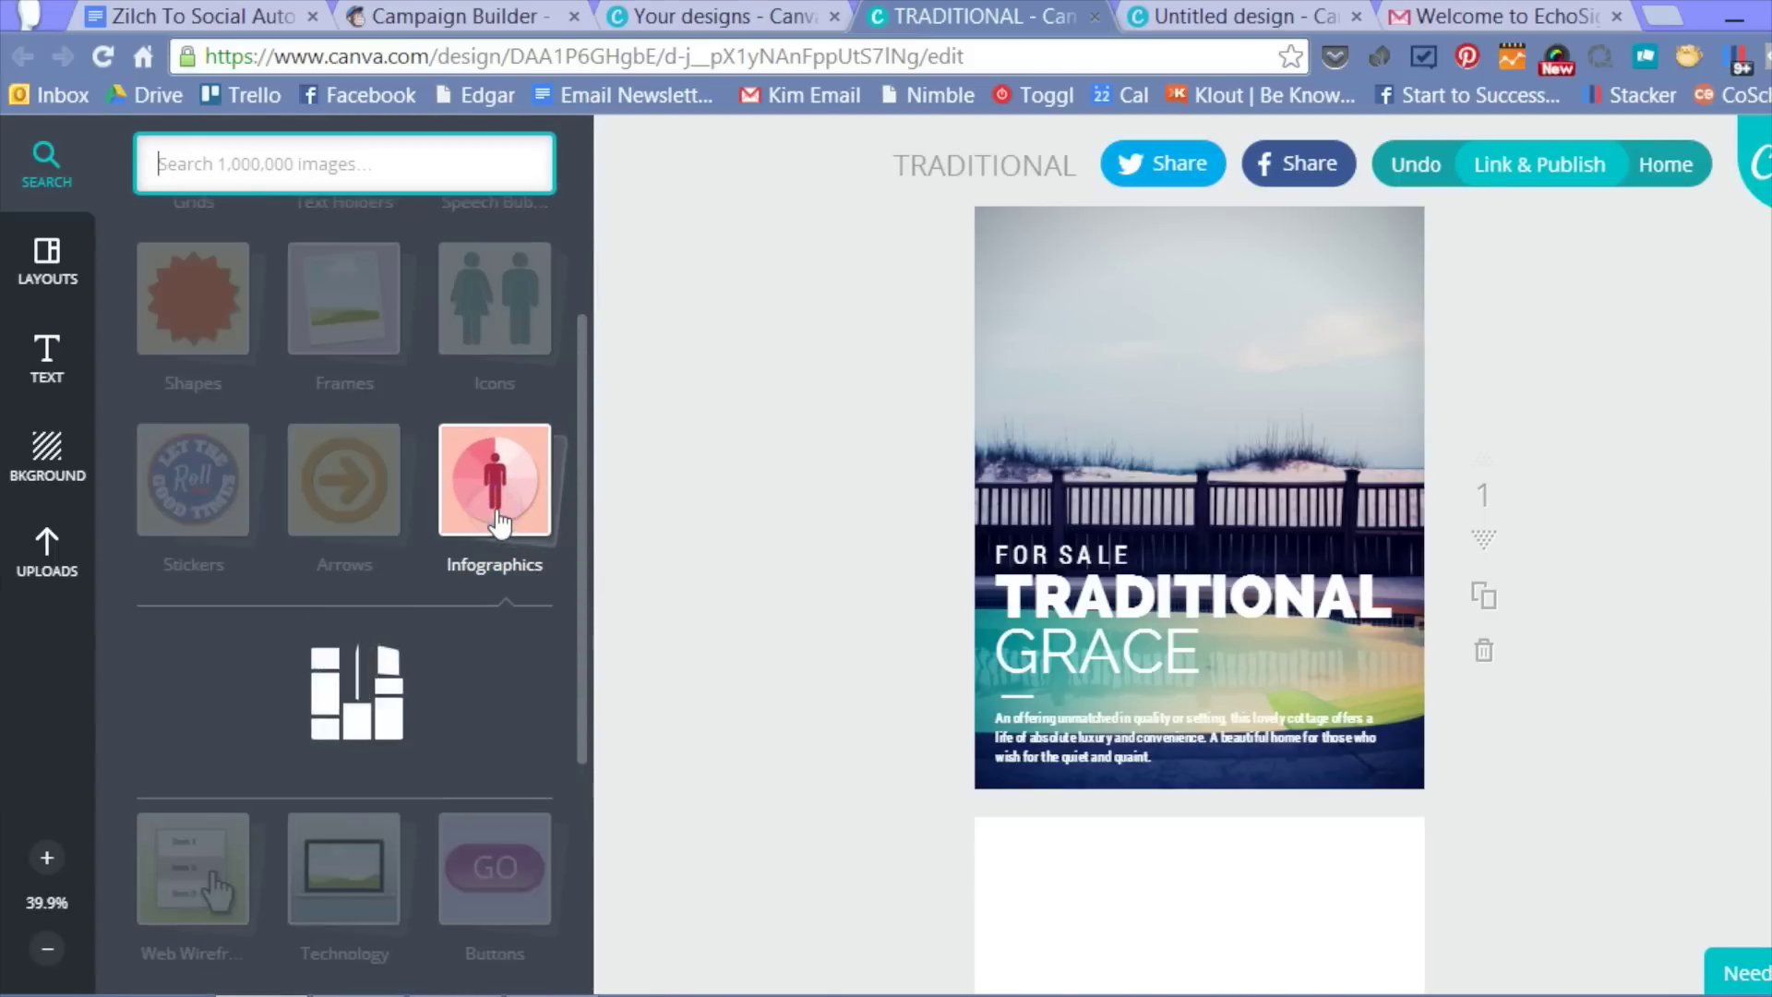
left_click_drag(585, 348, 582, 455)
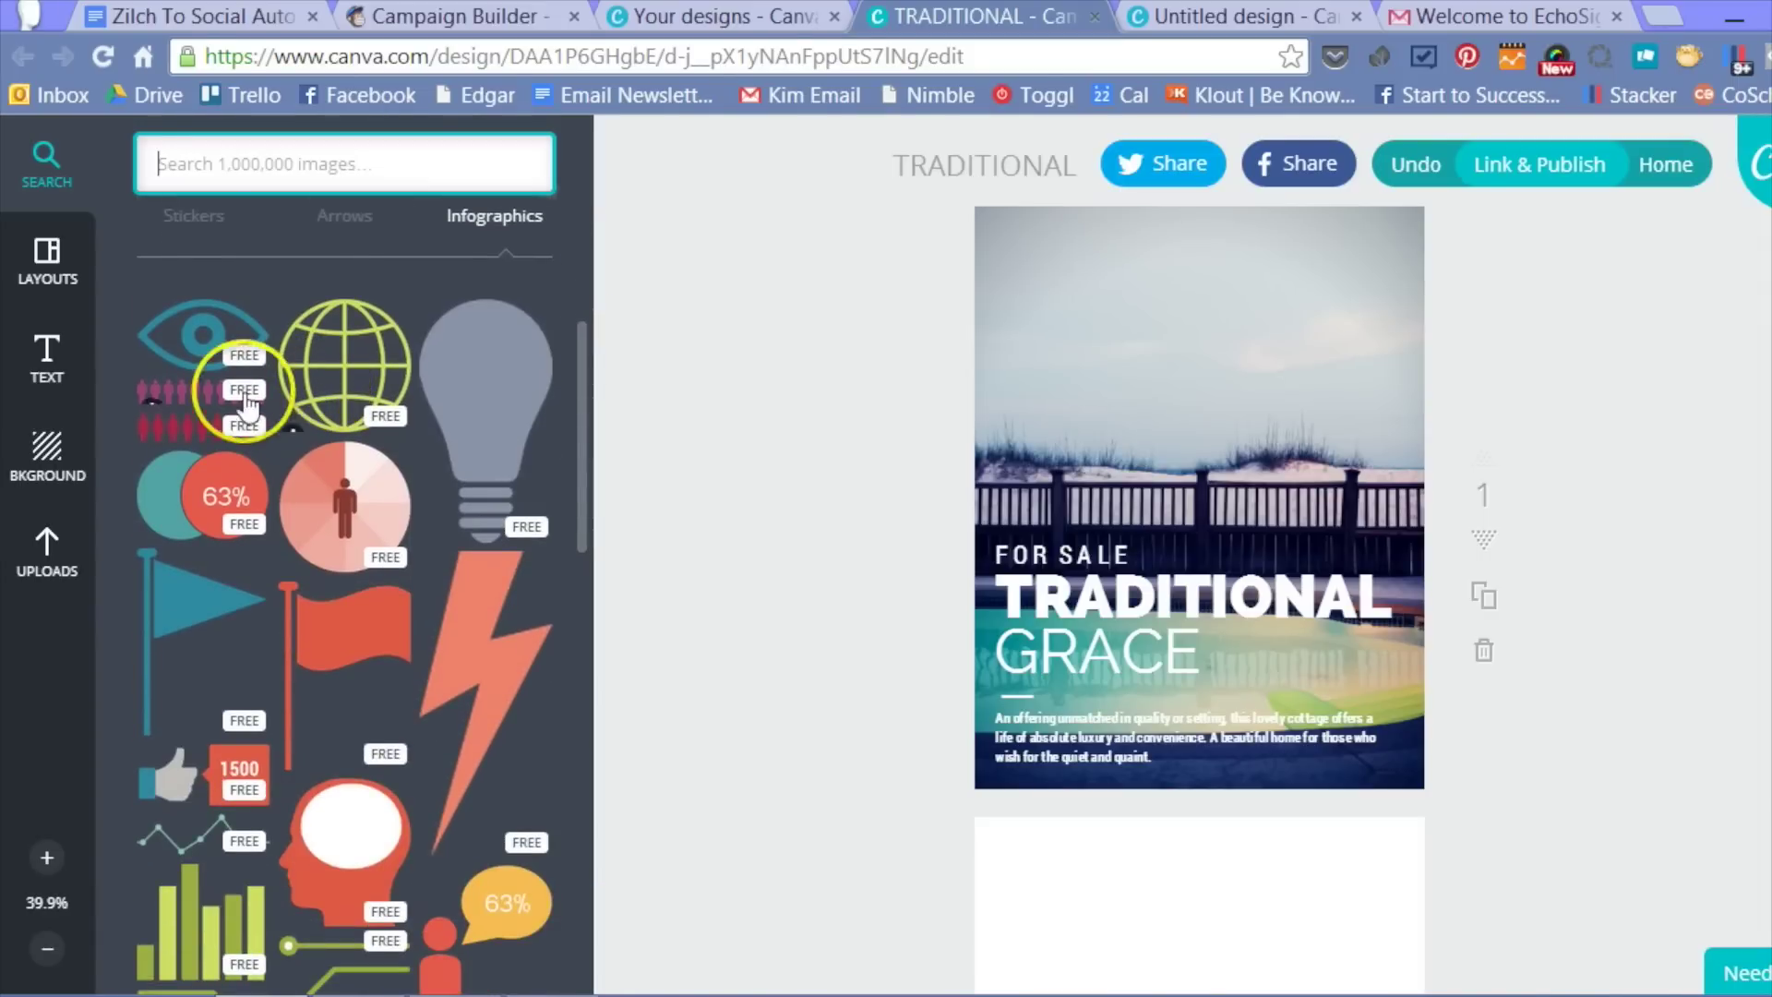
left_click(474, 440)
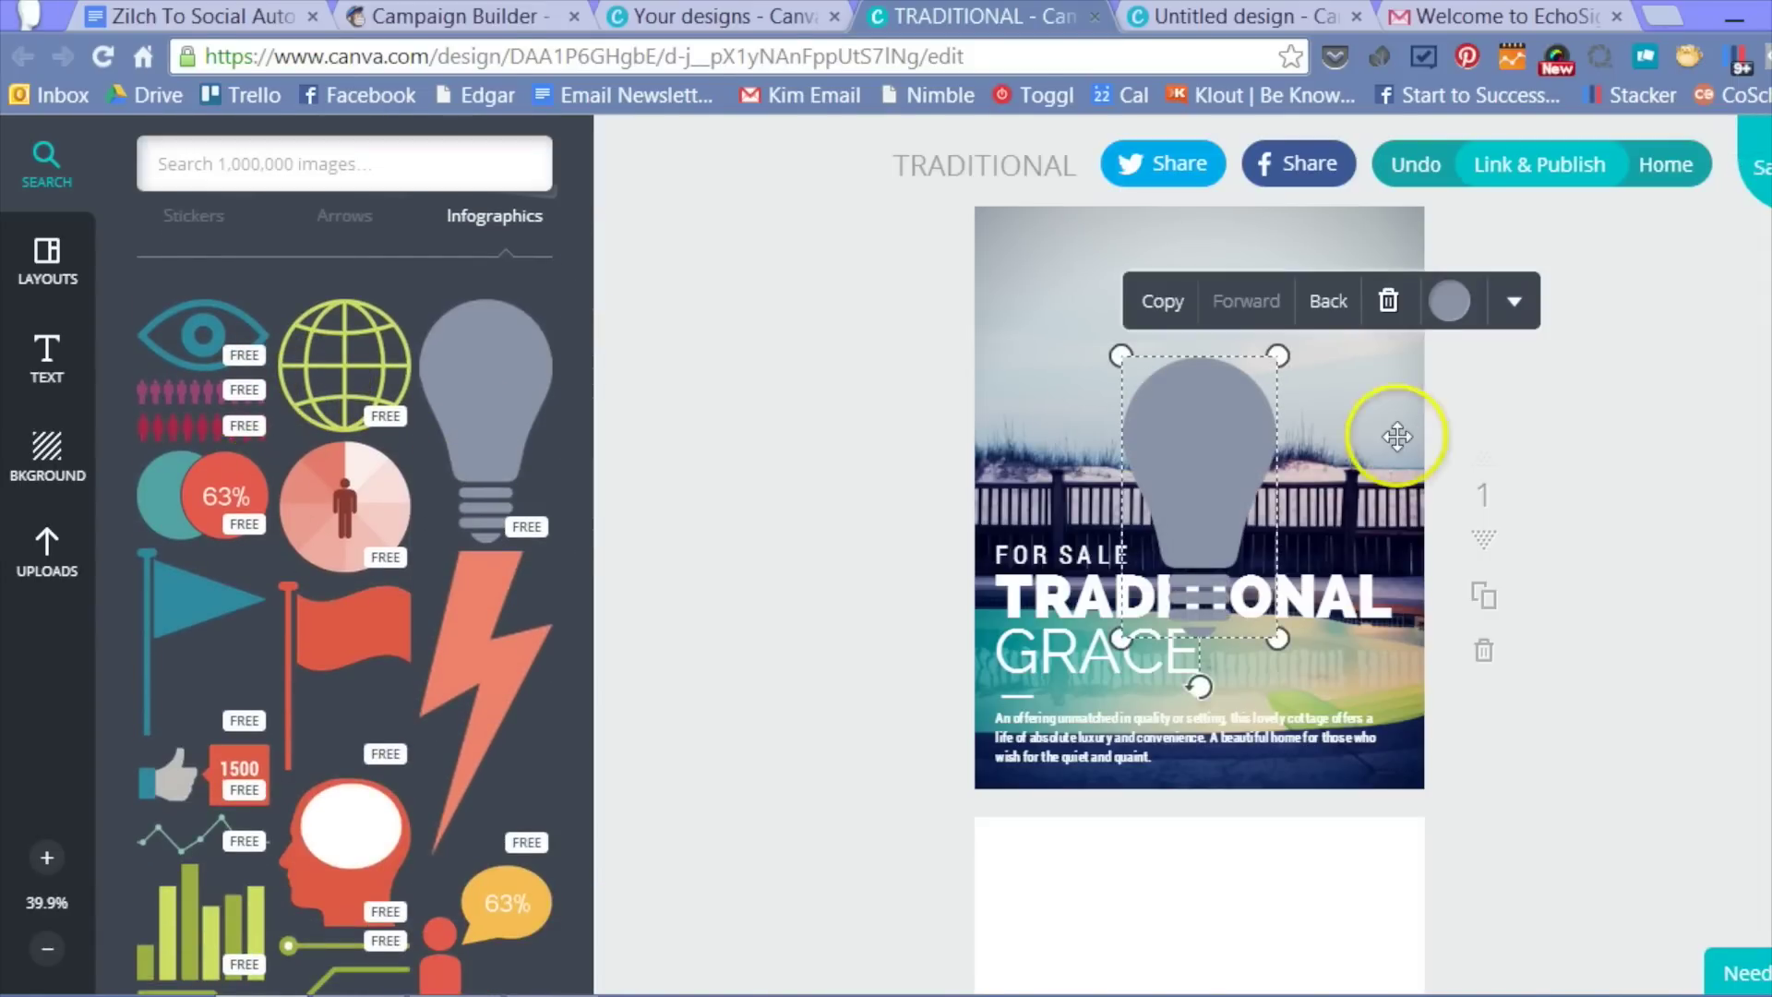
left_click(1446, 305)
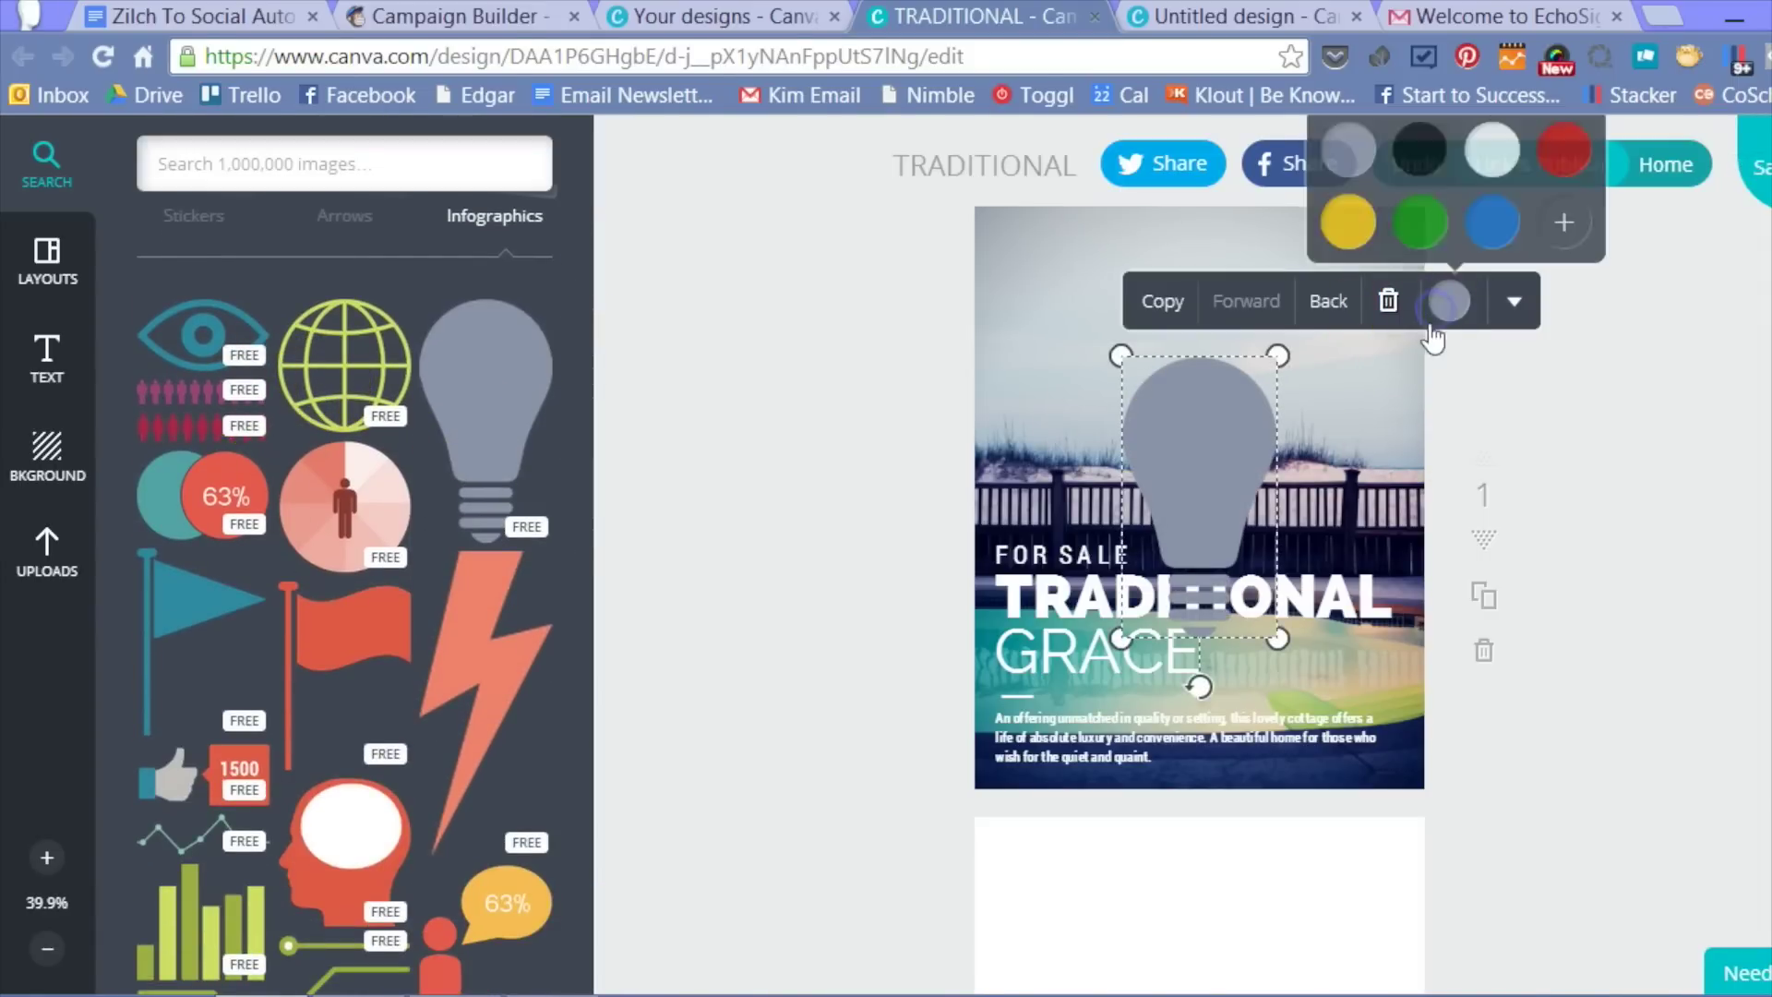
left_click(1491, 150)
mouse_move(1390, 307)
left_mouse_down()
mouse_move(1432, 261)
mouse_move(1305, 384)
mouse_move(1237, 490)
mouse_move(1361, 352)
mouse_move(1255, 429)
mouse_move(1252, 449)
mouse_move(1372, 328)
left_mouse_up()
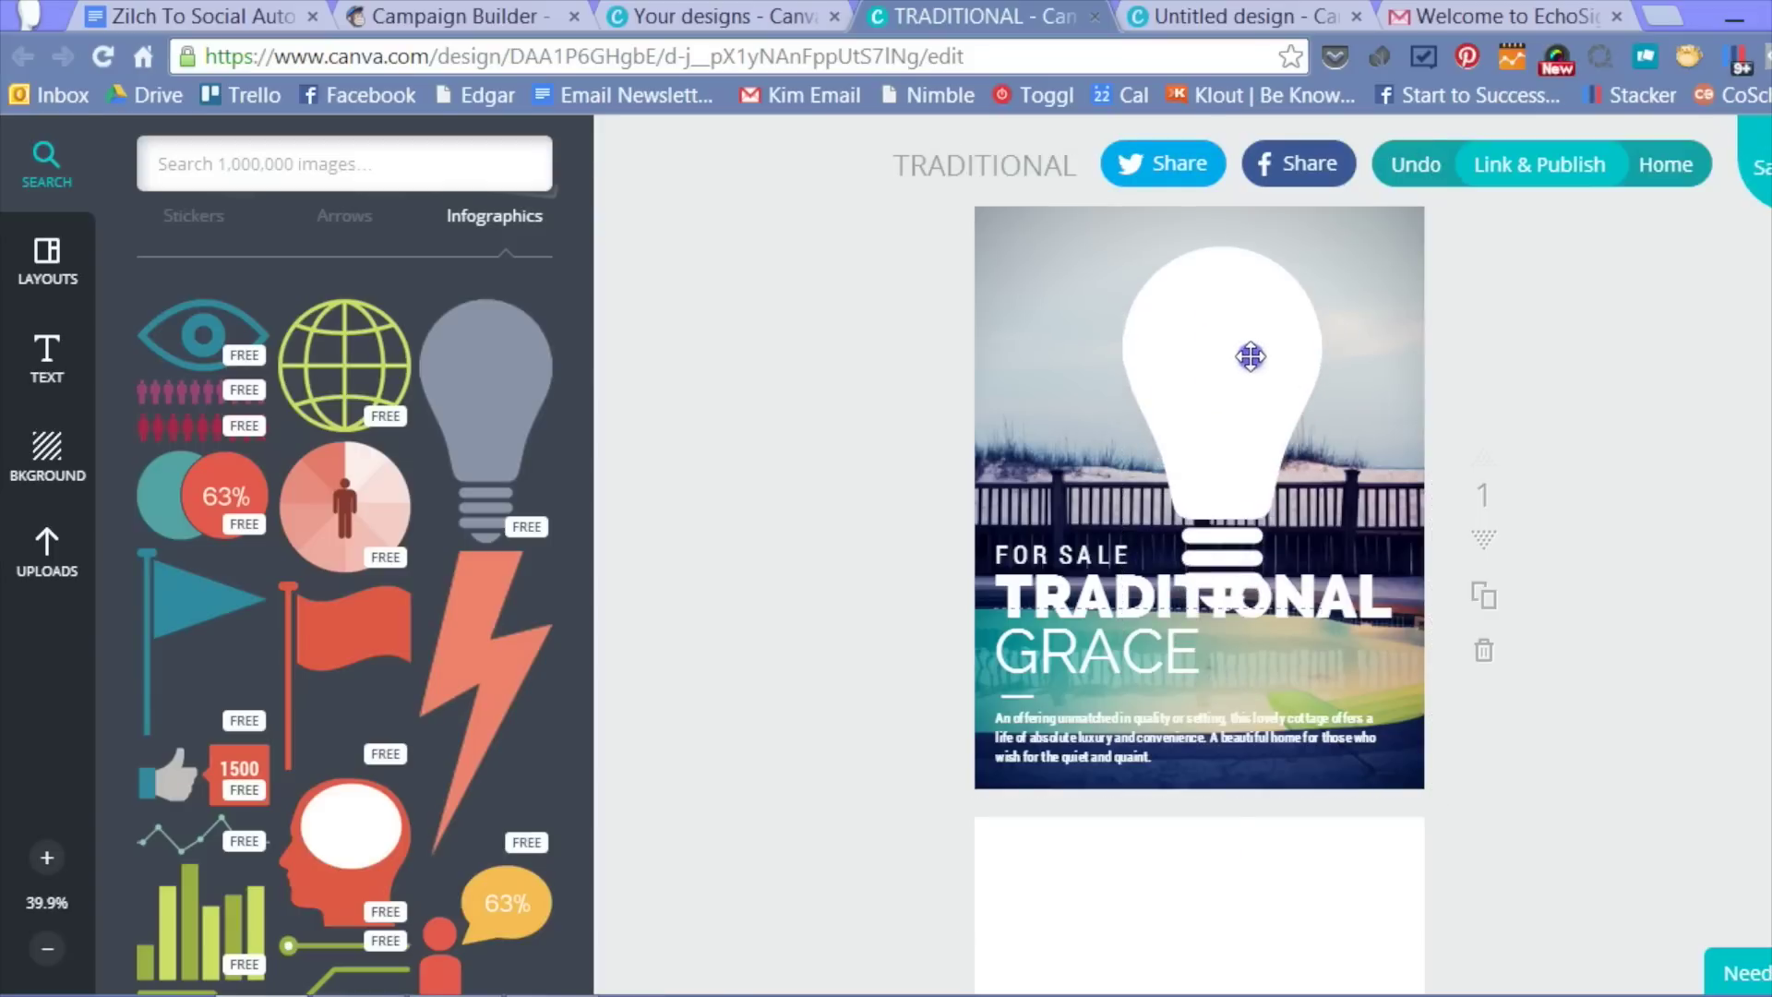
left_click_drag(1250, 356, 1126, 346)
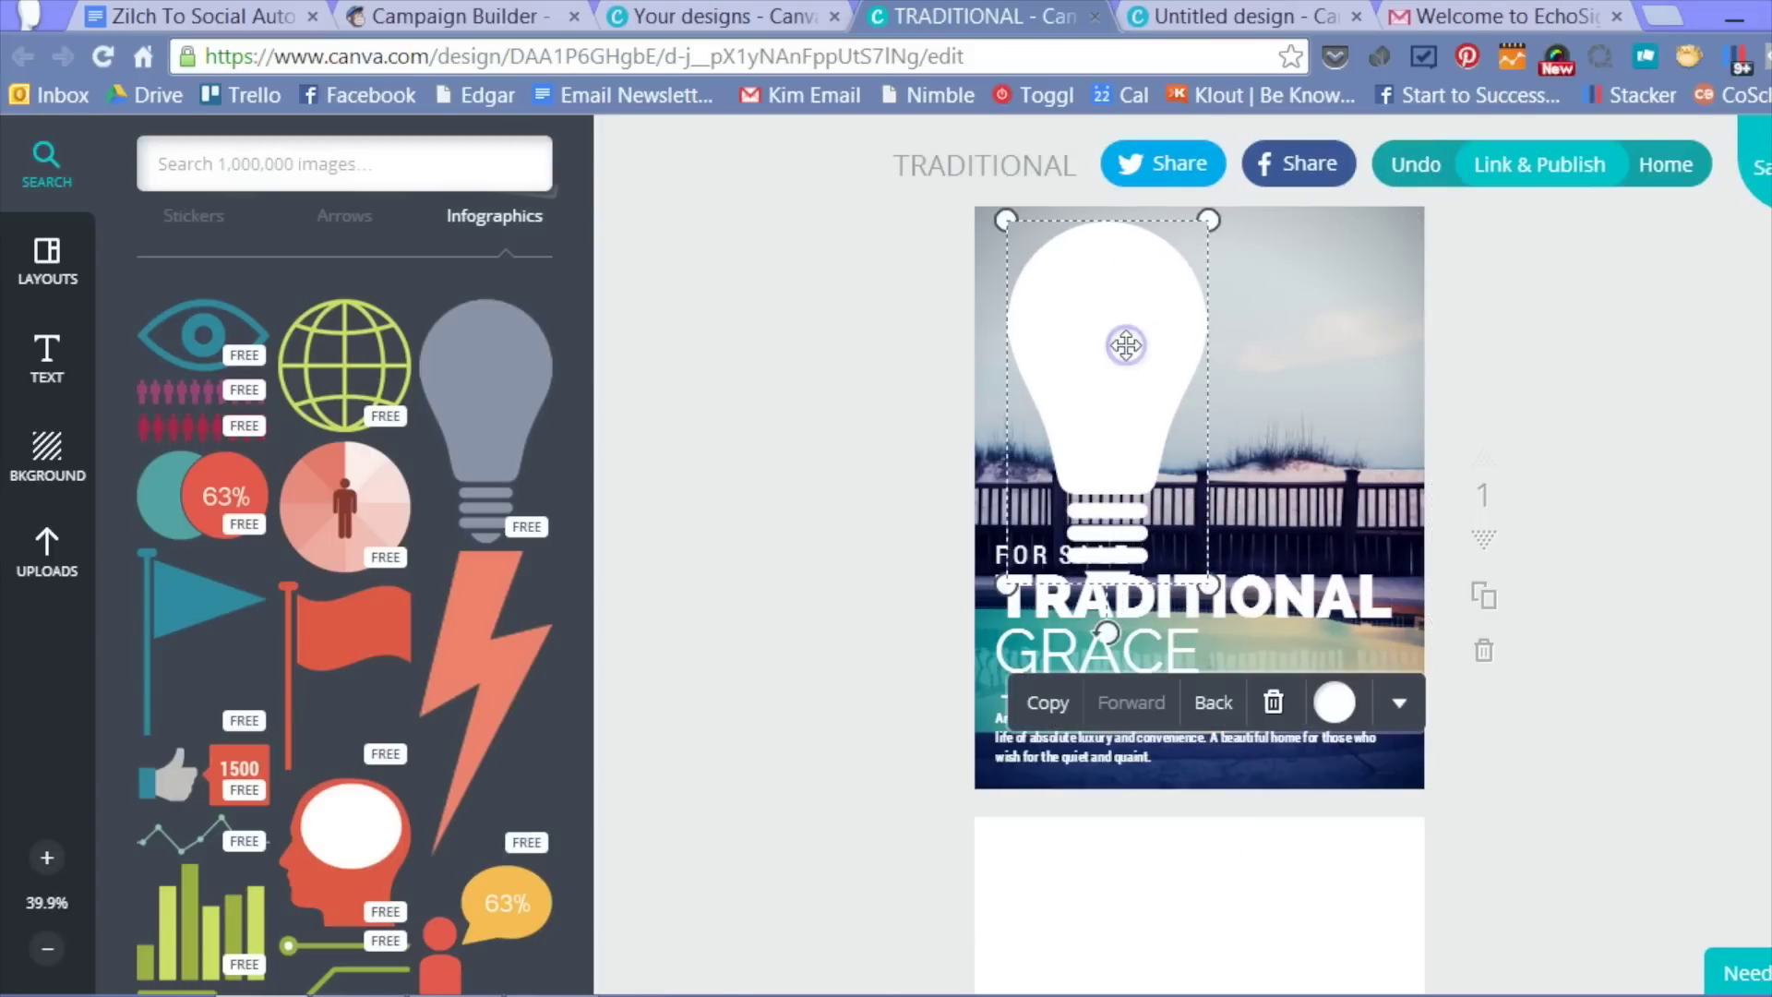
left_click(1274, 703)
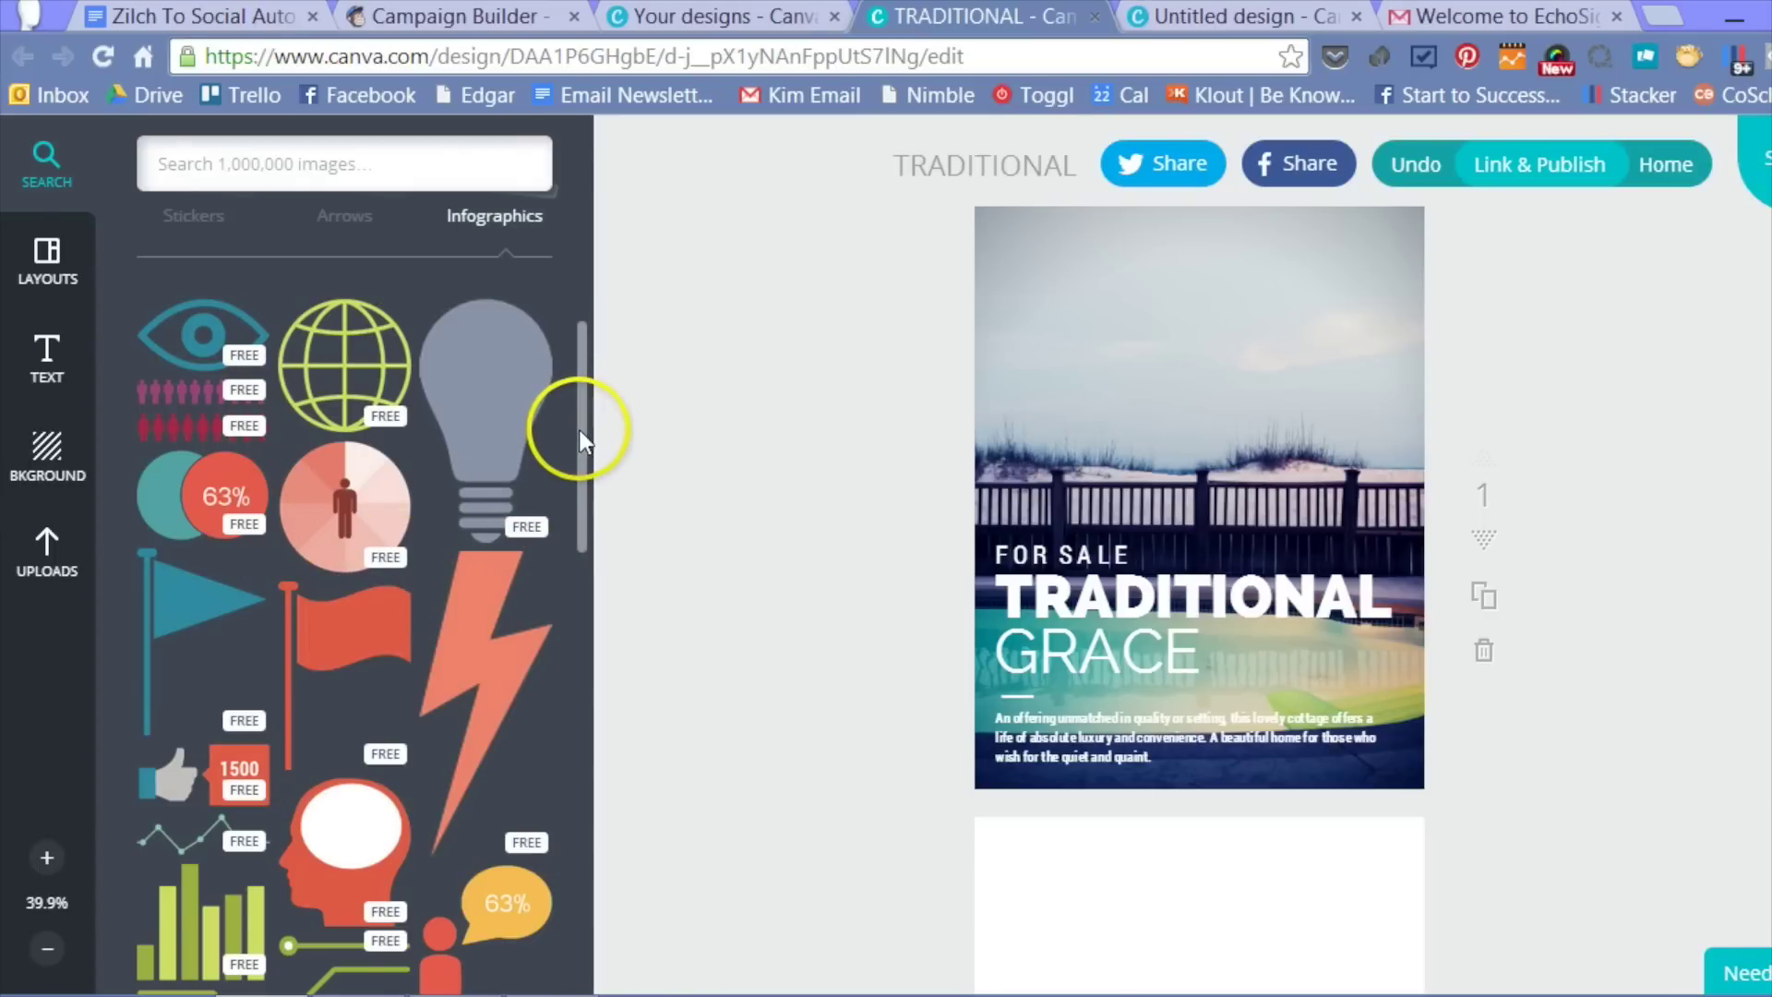
Close and reopen the Infographics list, then search elements for 'house'.
left_click_drag(579, 430, 580, 934)
left_click(566, 766)
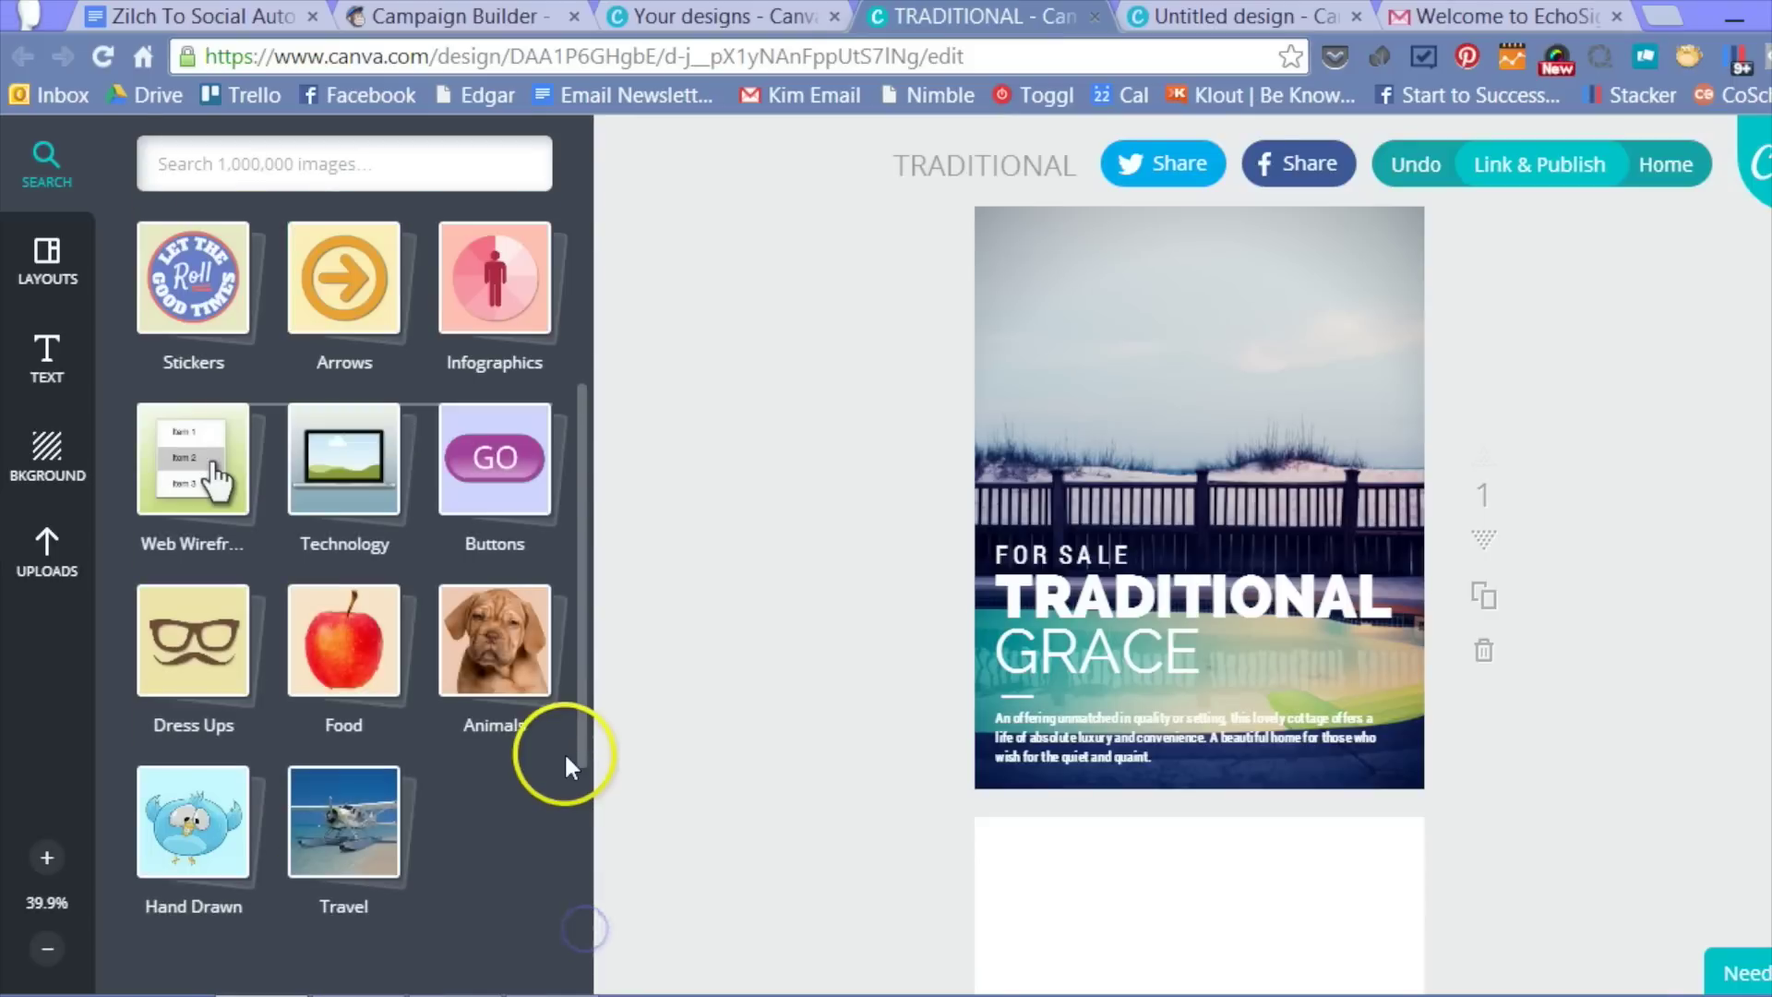
left_click(494, 277)
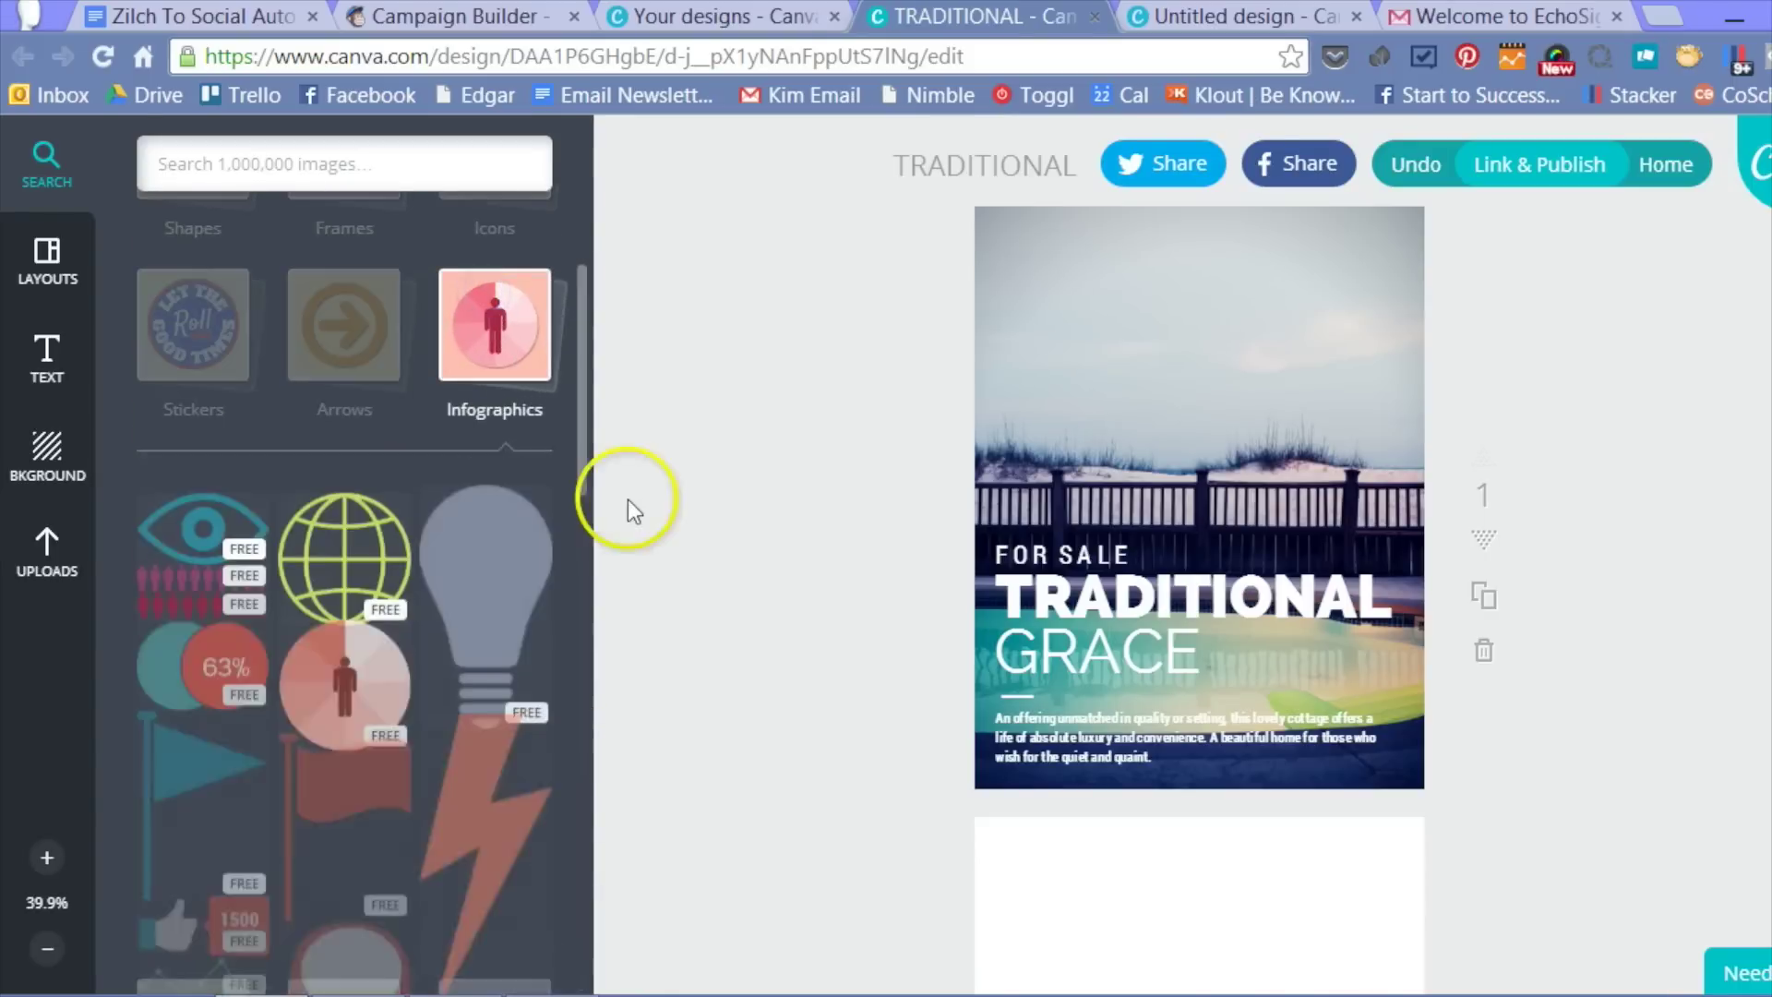
left_click_drag(584, 365, 598, 267)
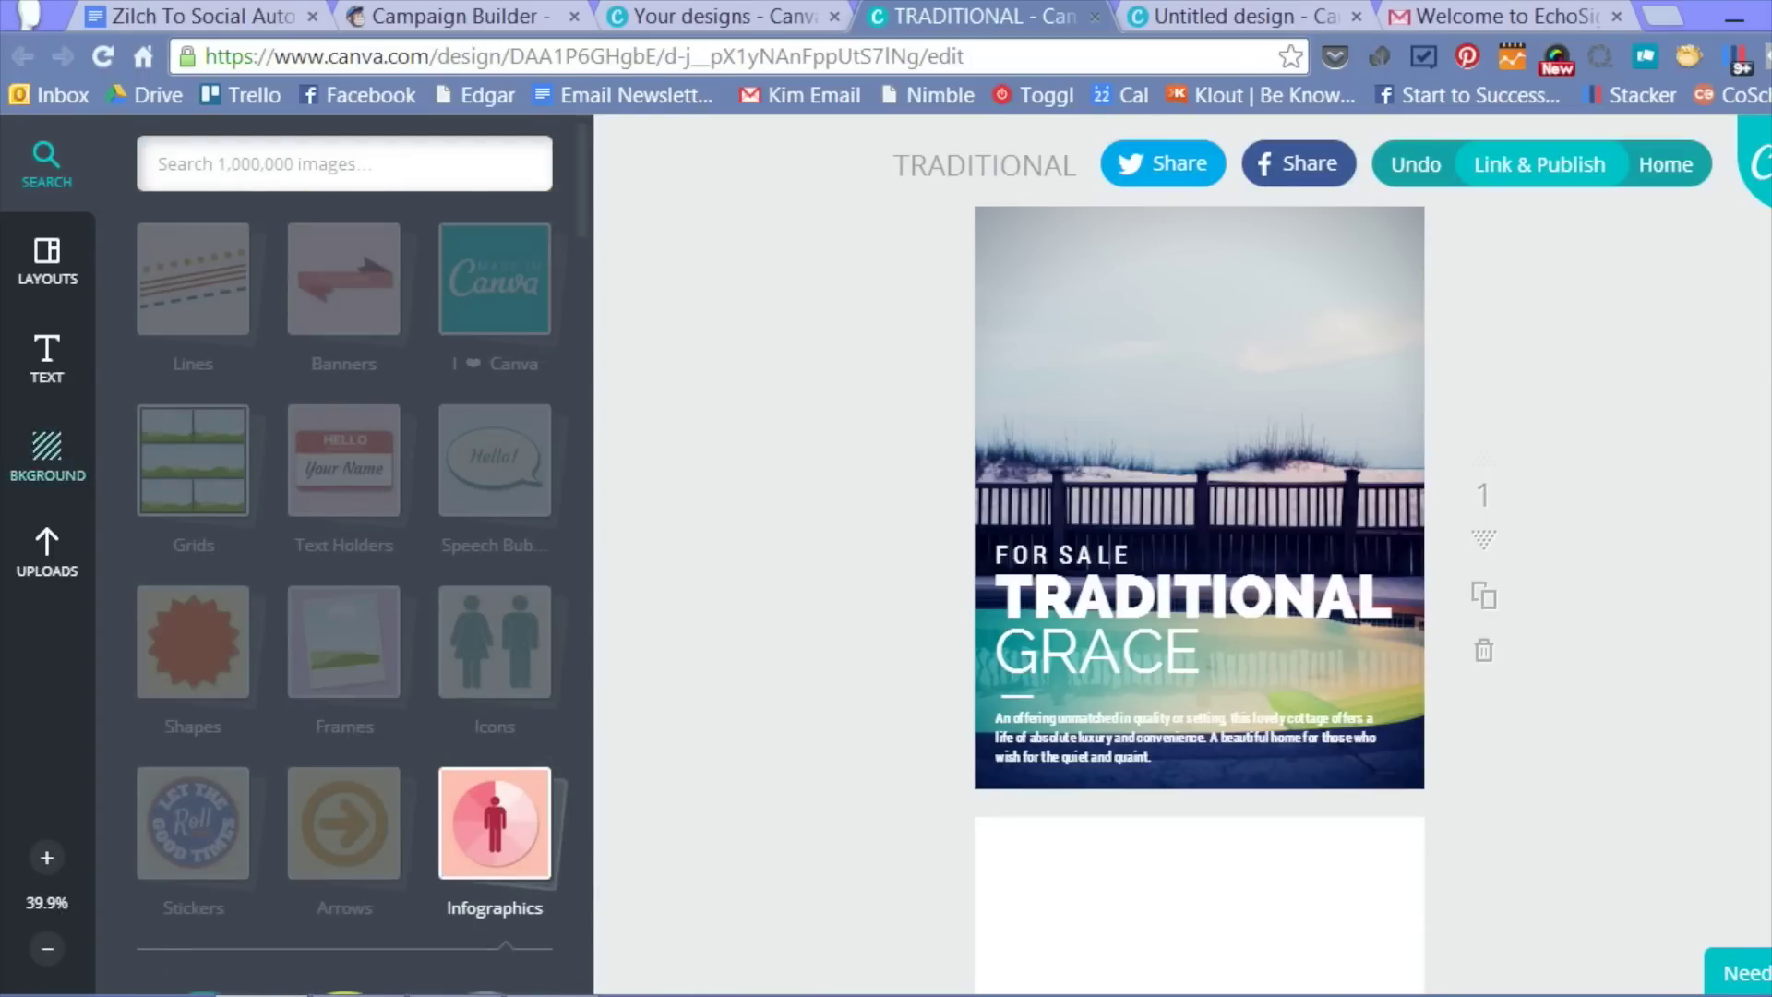
left_click(56, 173)
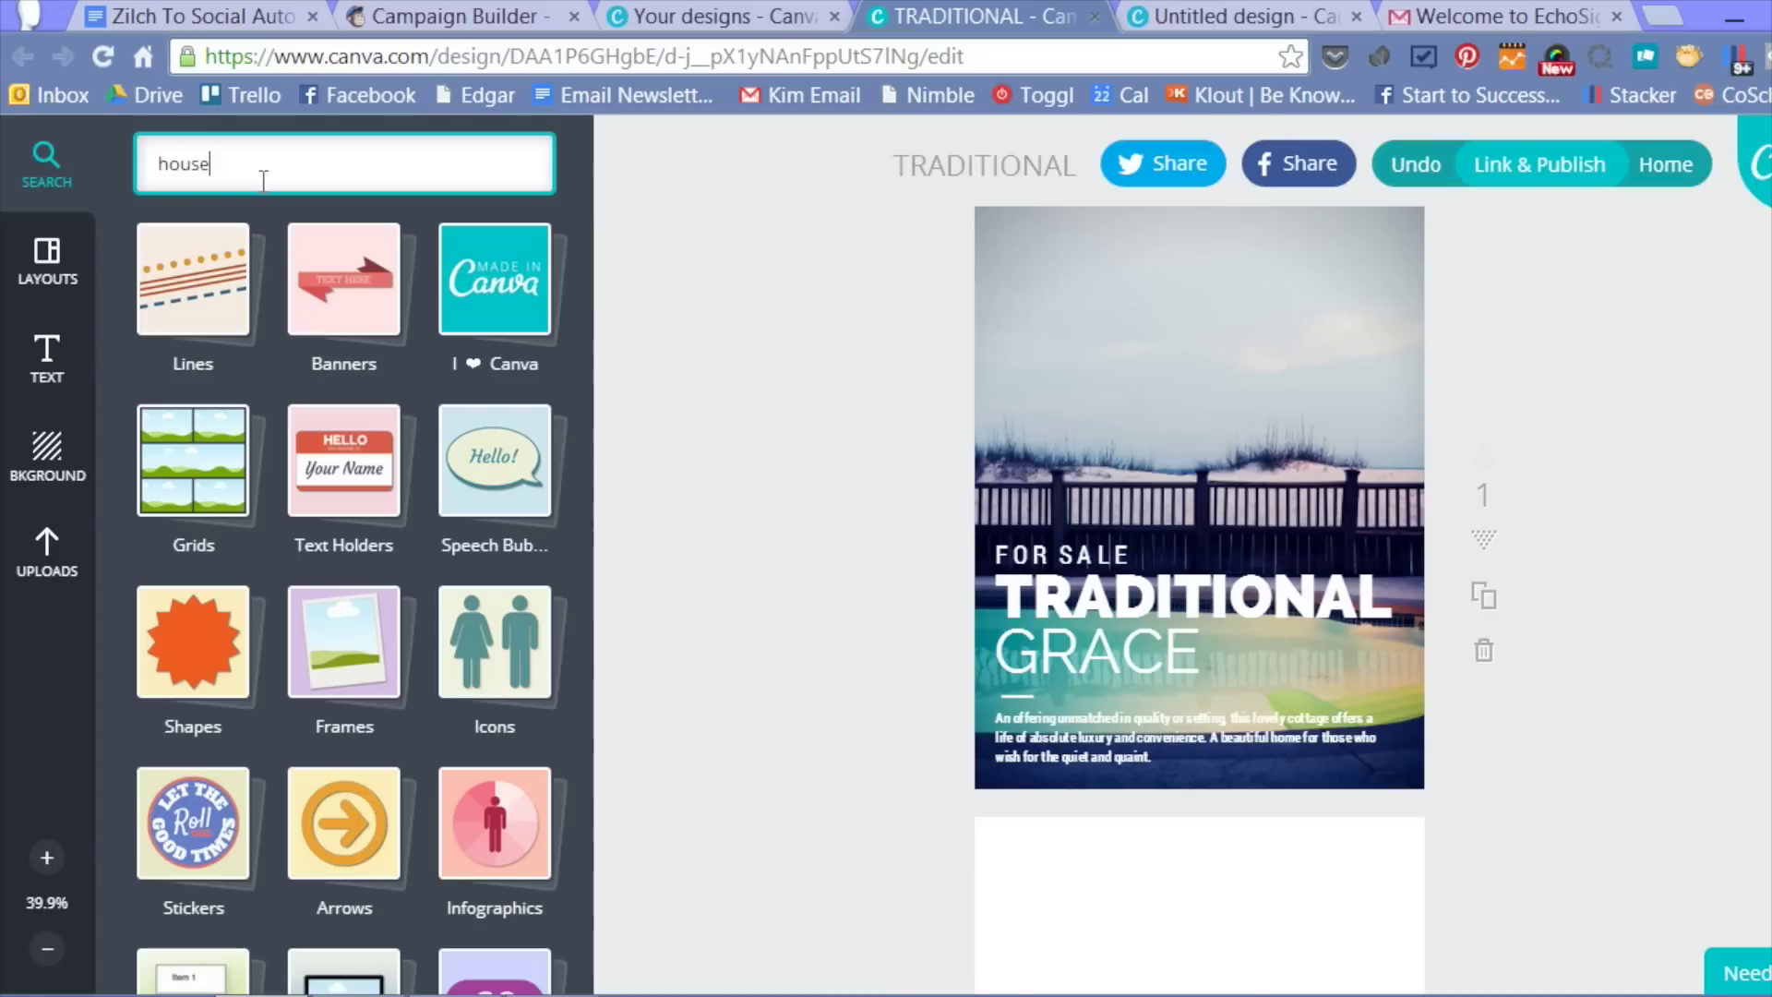
left_click(241, 175)
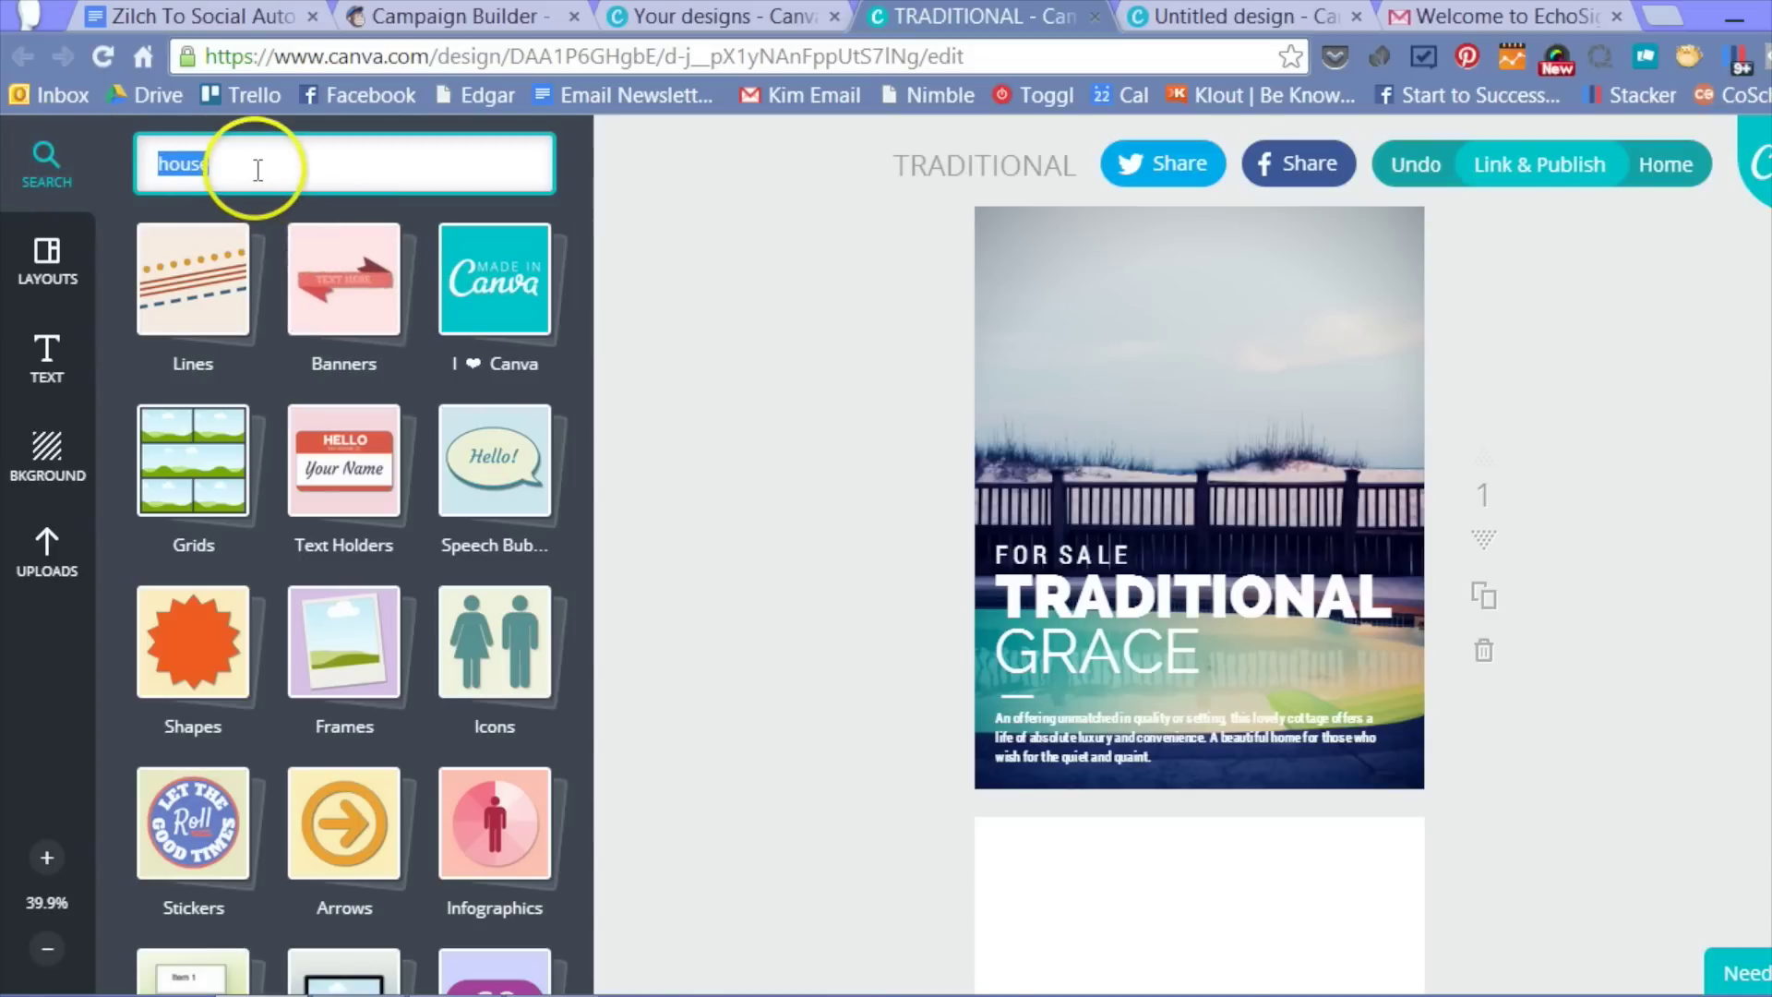
left_click(258, 170)
key("Return")
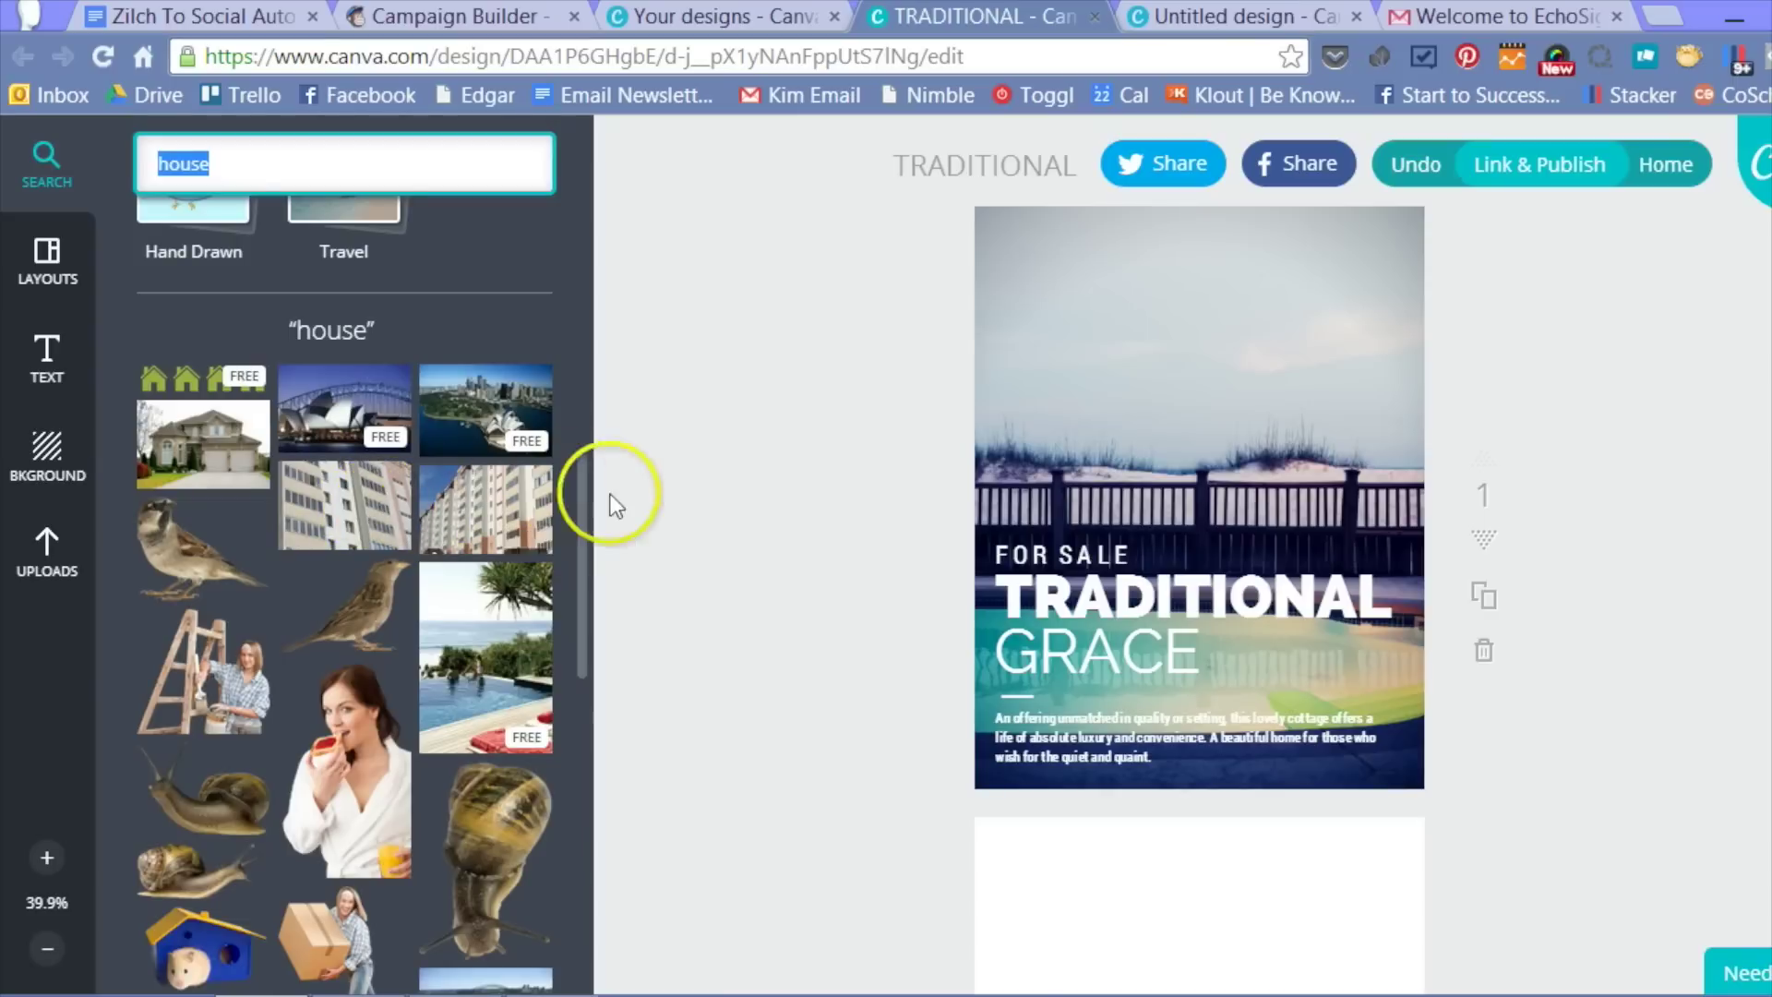
left_click_drag(578, 515, 583, 694)
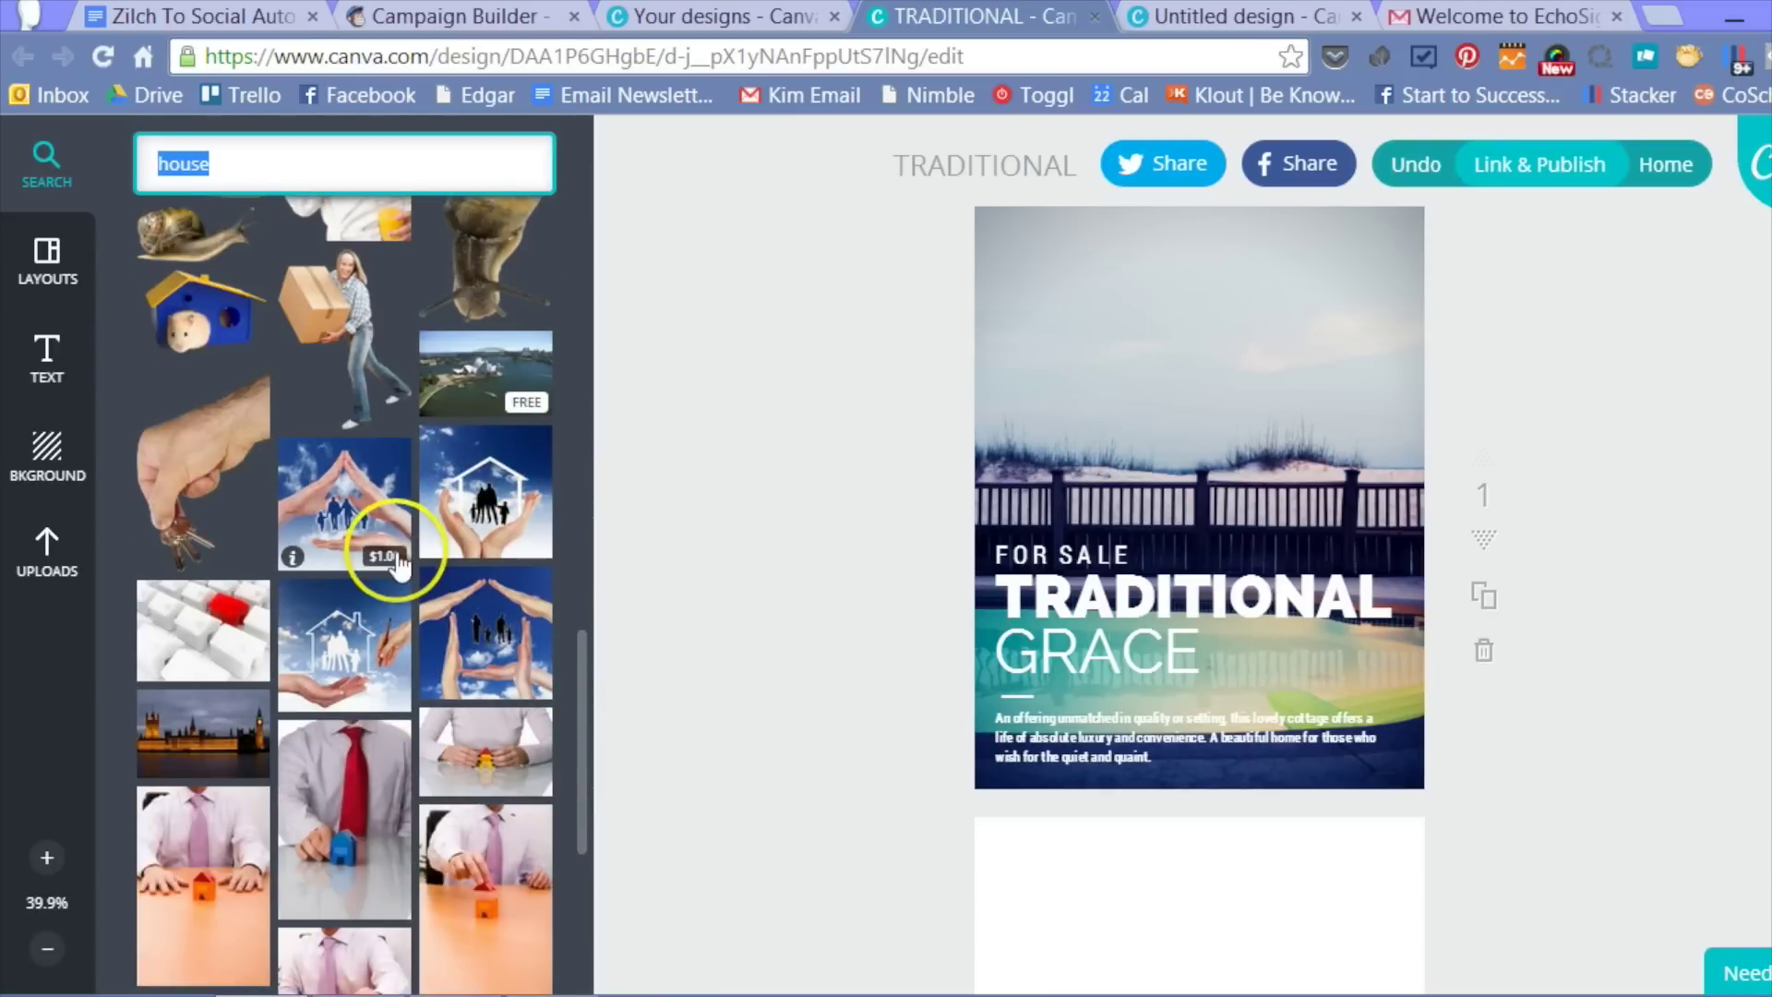
left_click(294, 558)
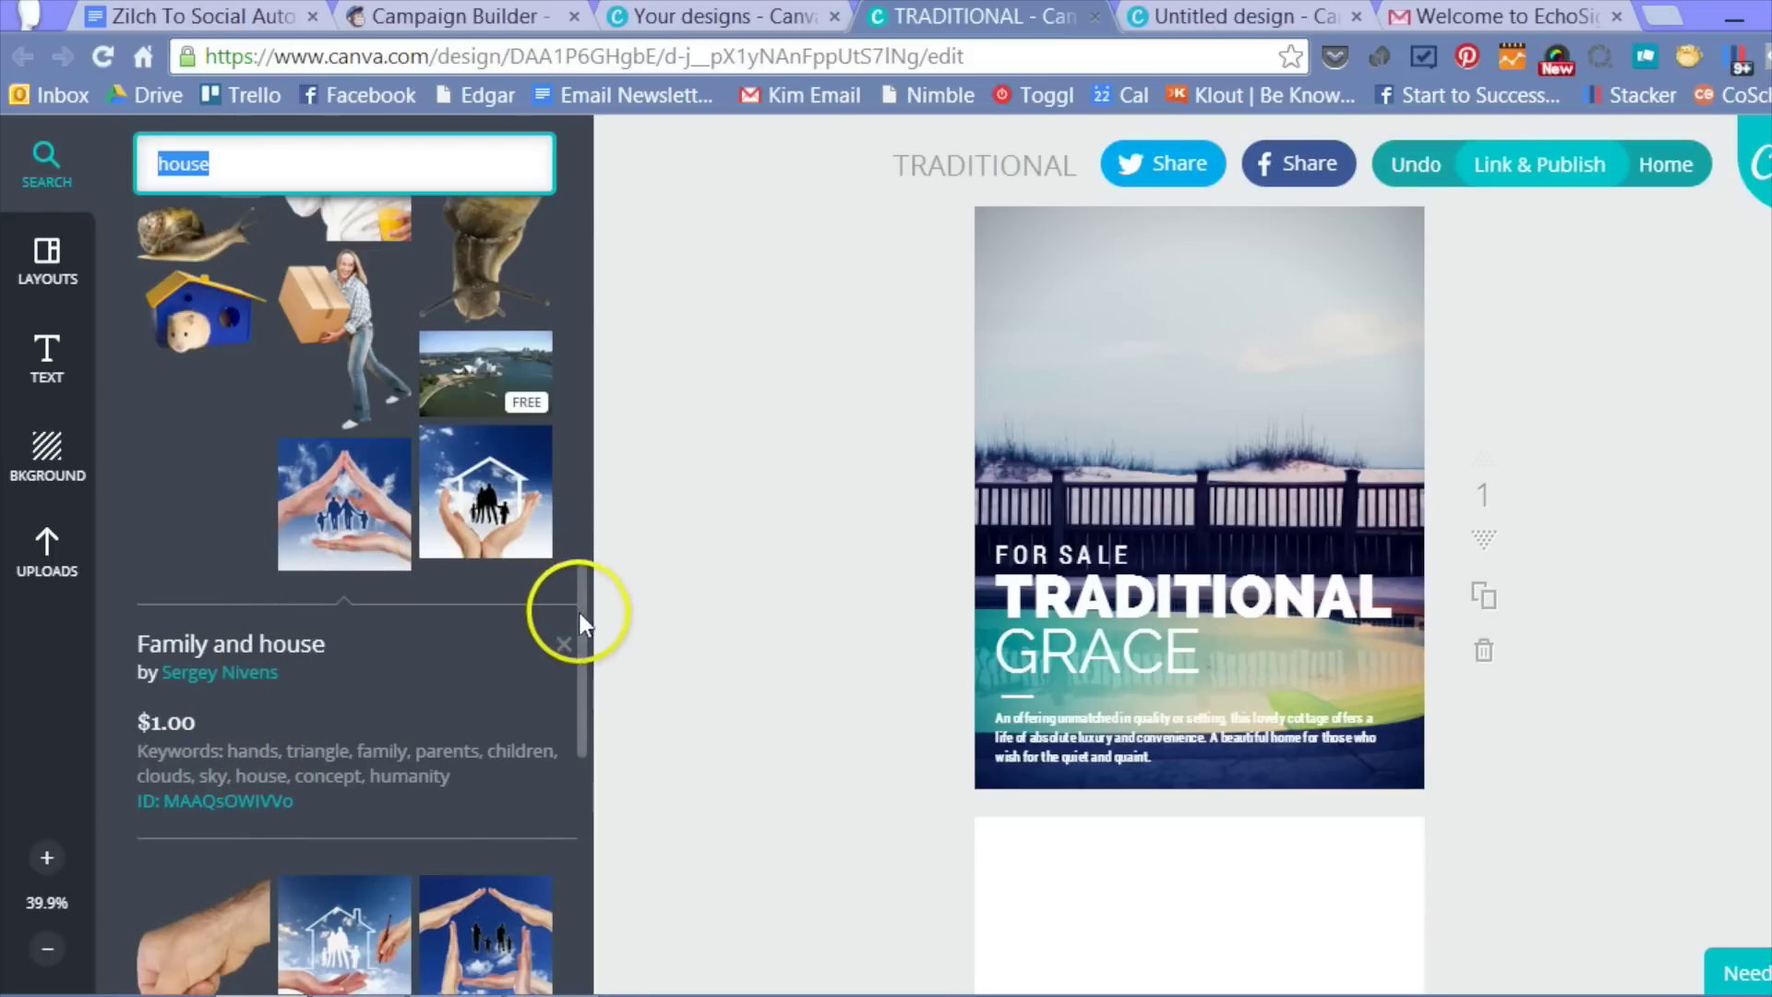
left_click_drag(581, 614, 608, 282)
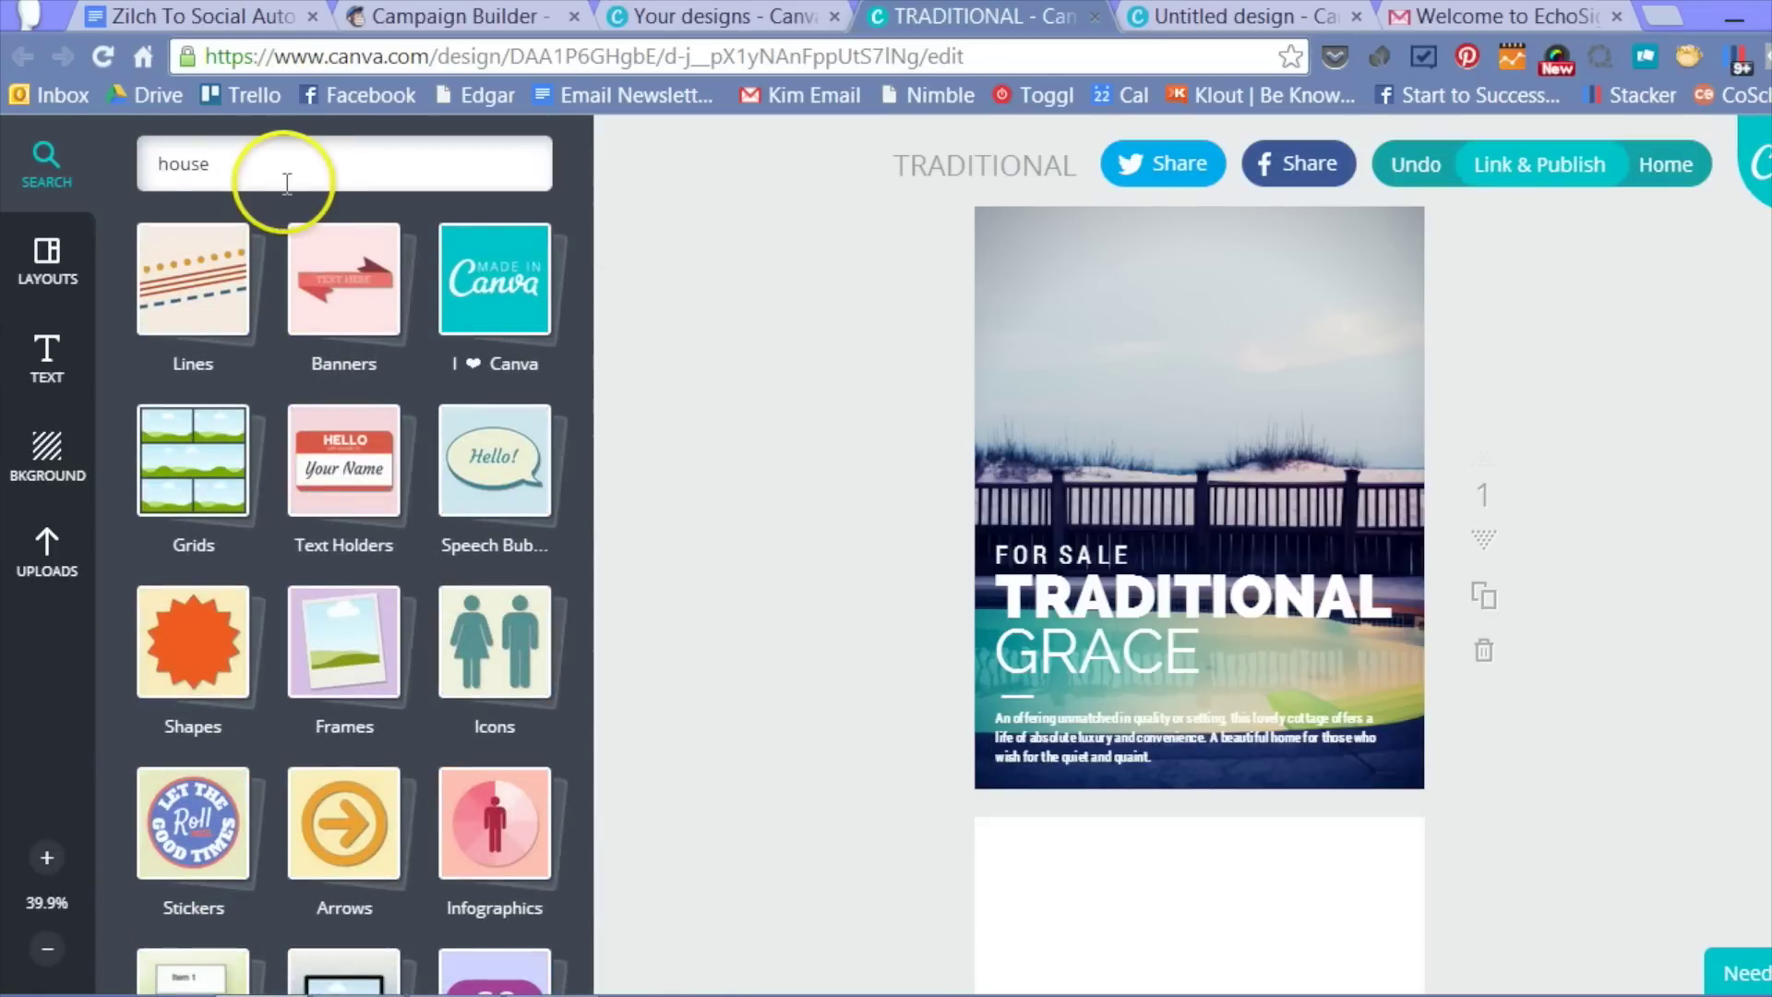
left_click(66, 180)
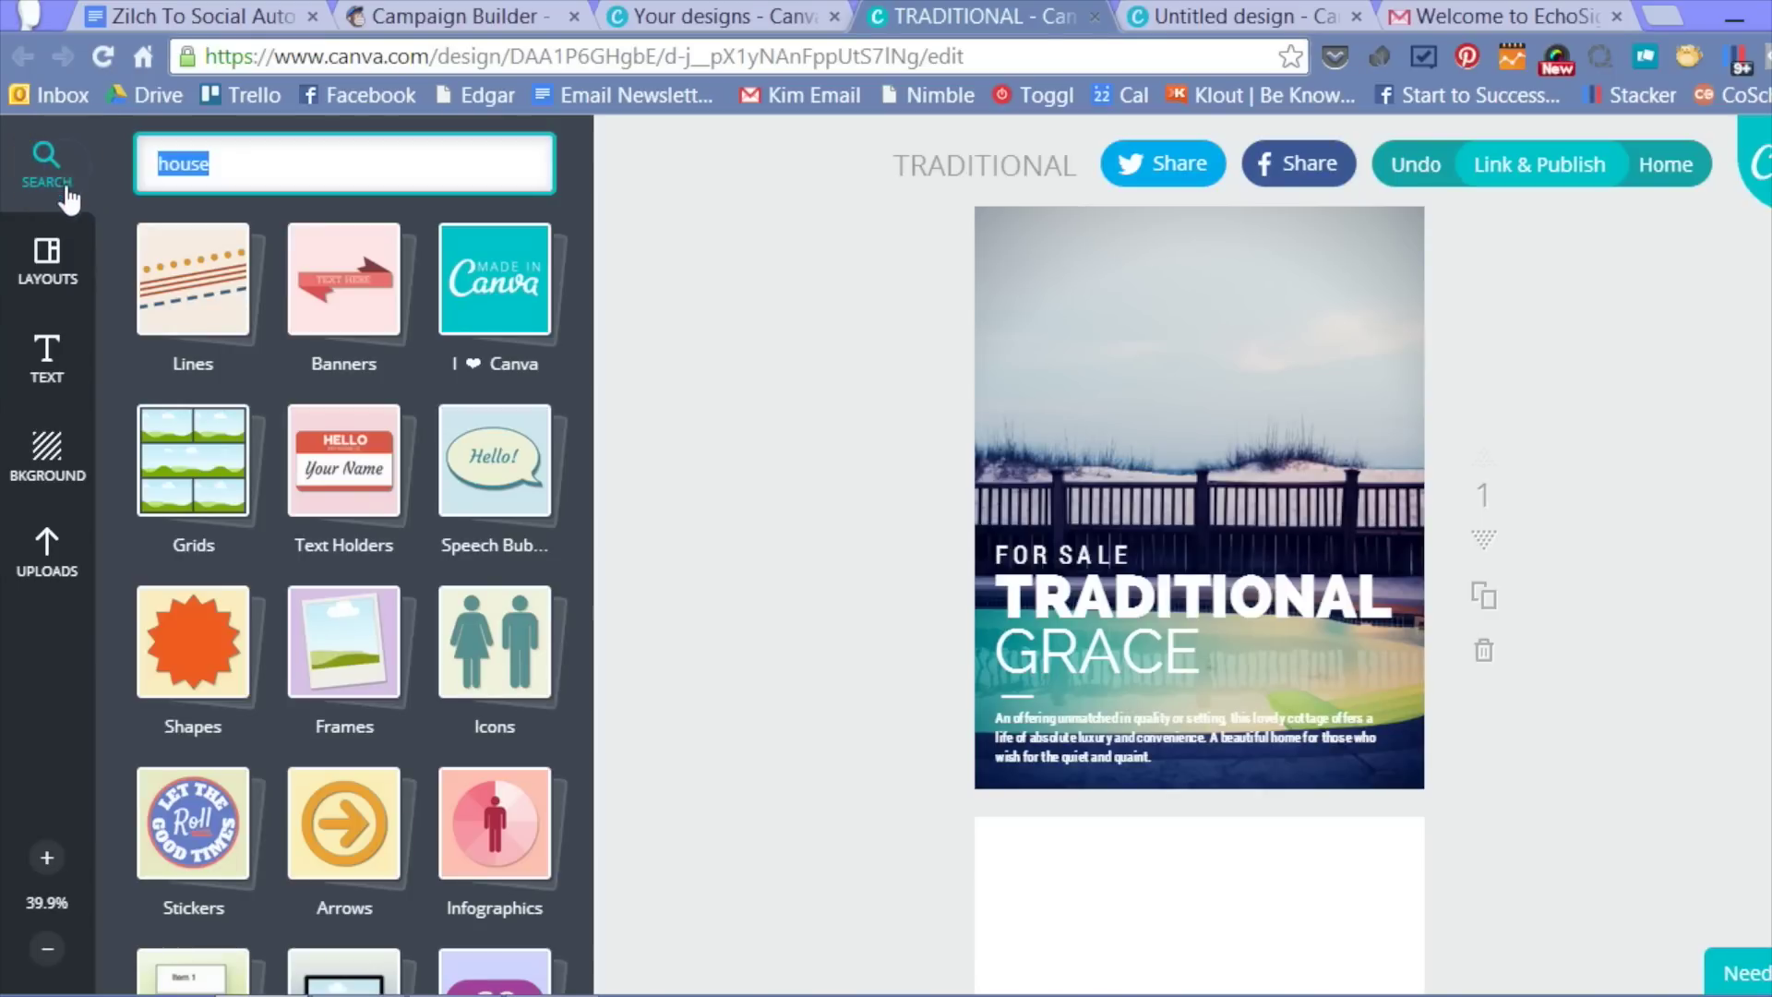
left_click(51, 374)
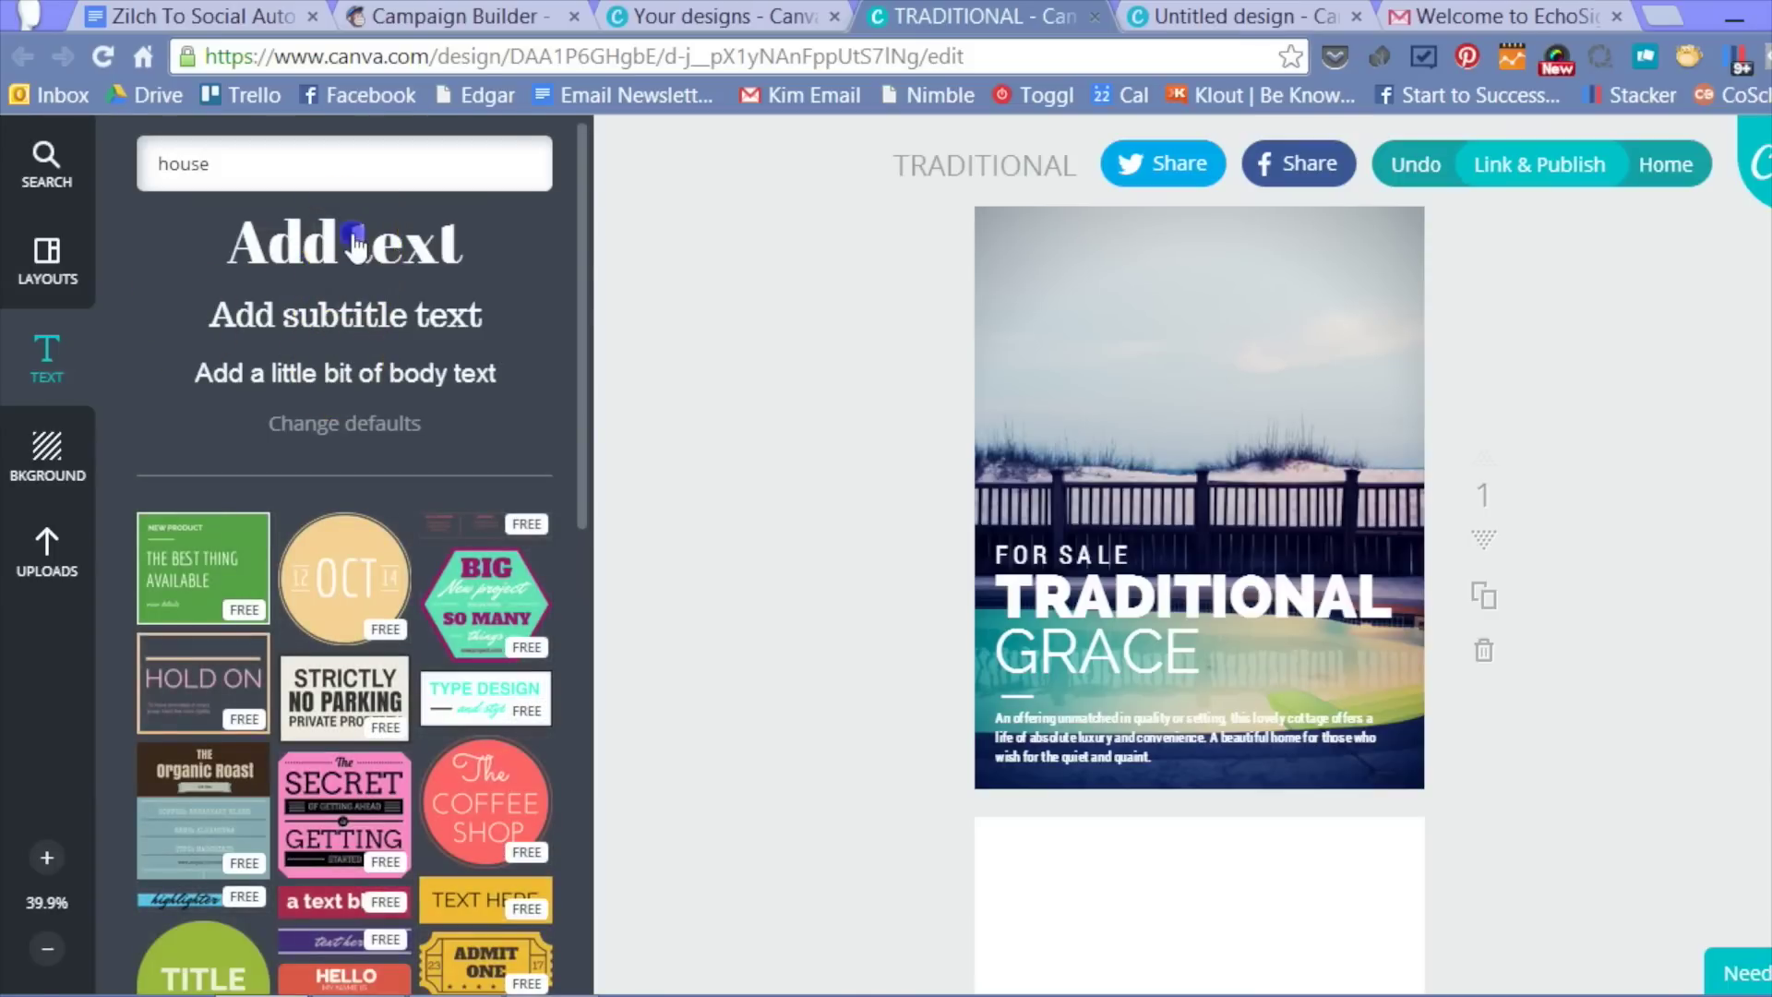
left_click(356, 242)
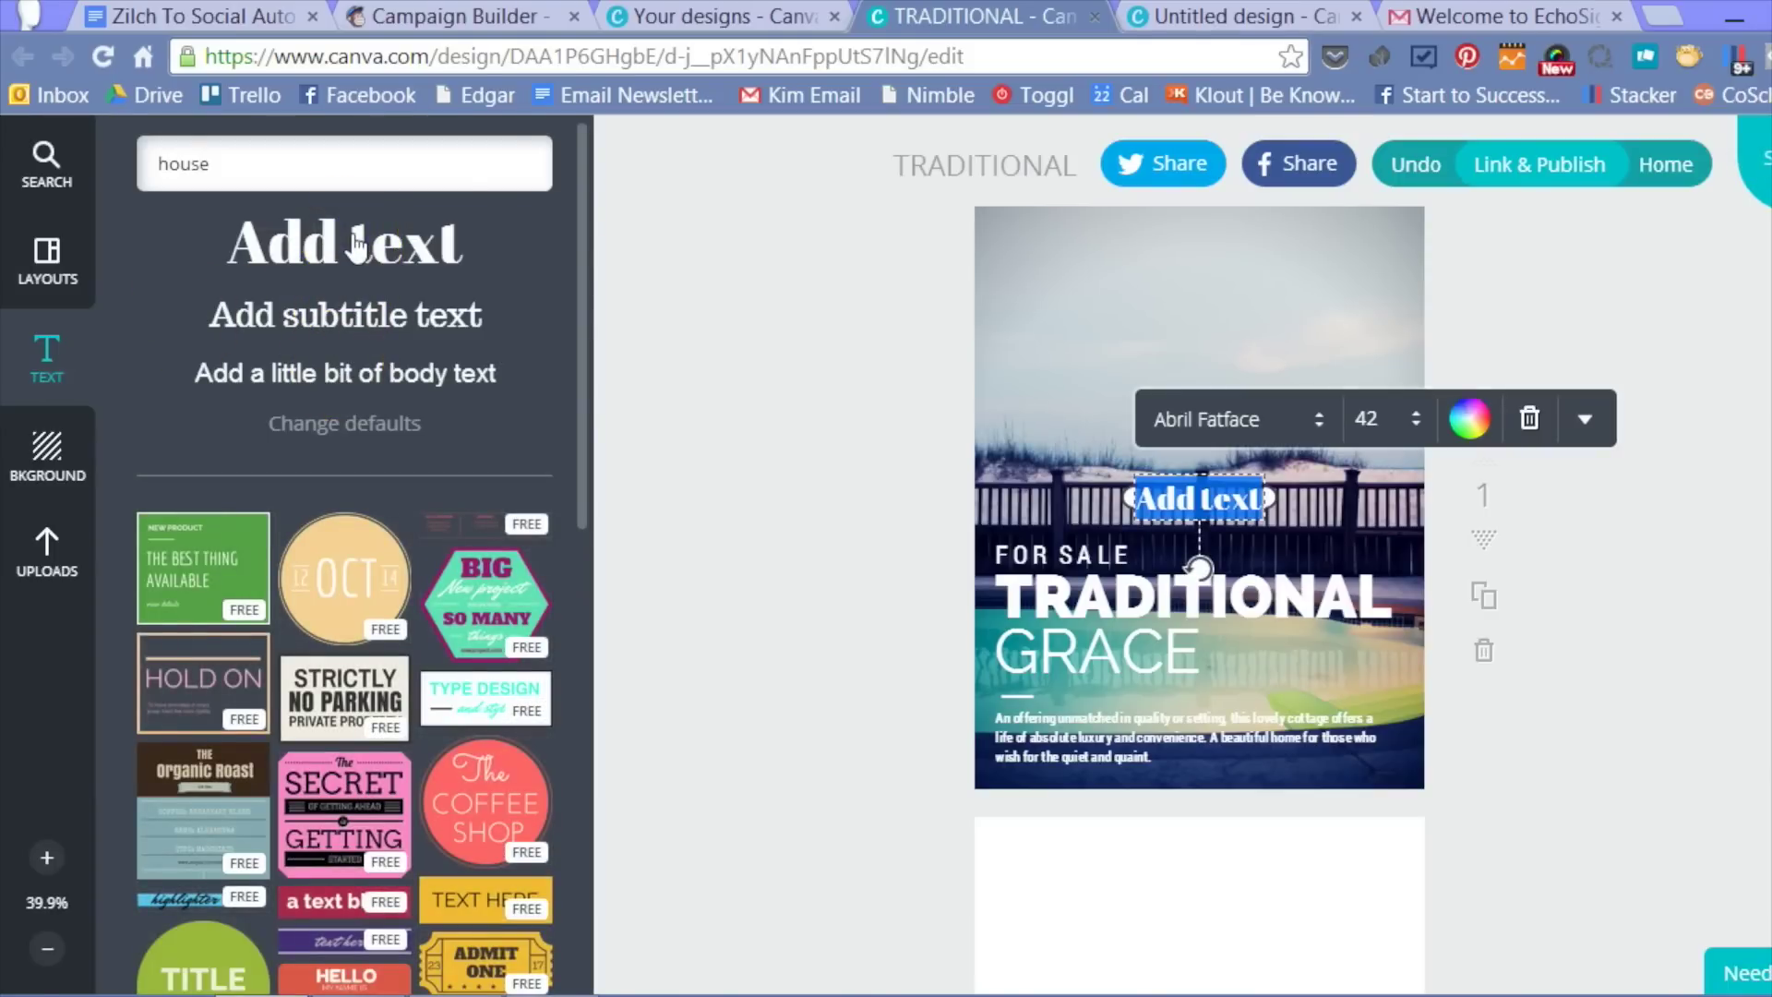
left_click(1238, 417)
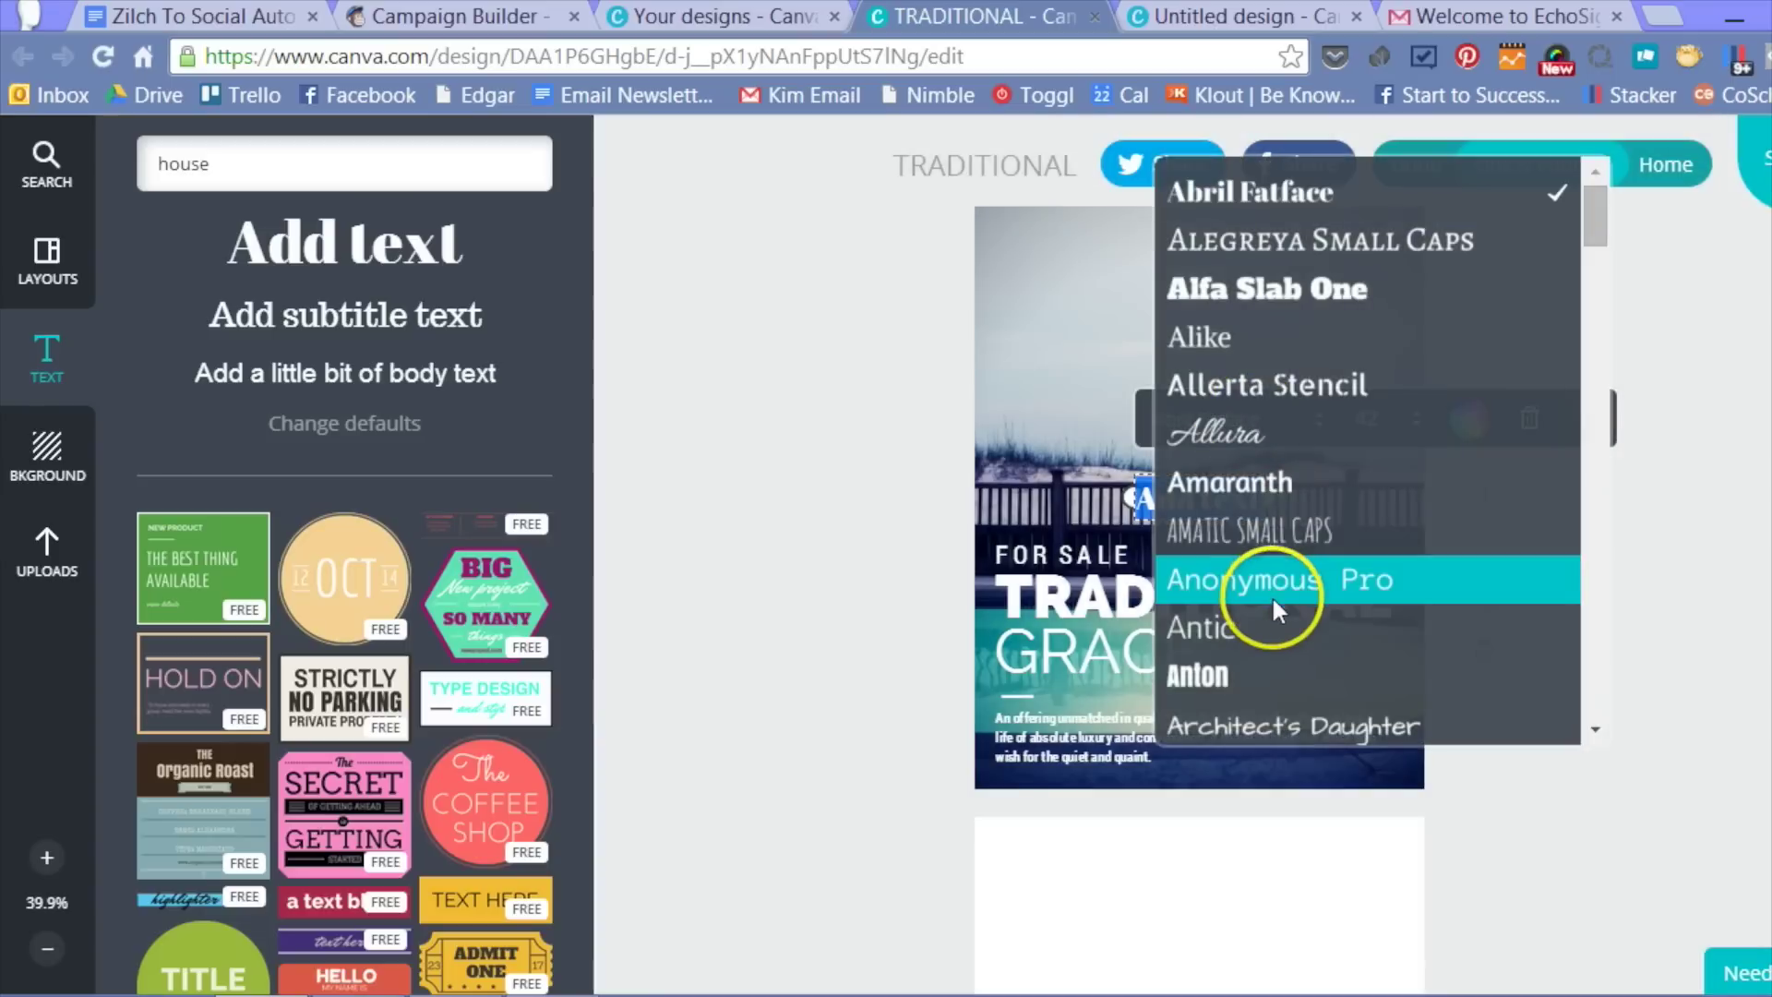
left_click(1272, 595)
left_click(1368, 420)
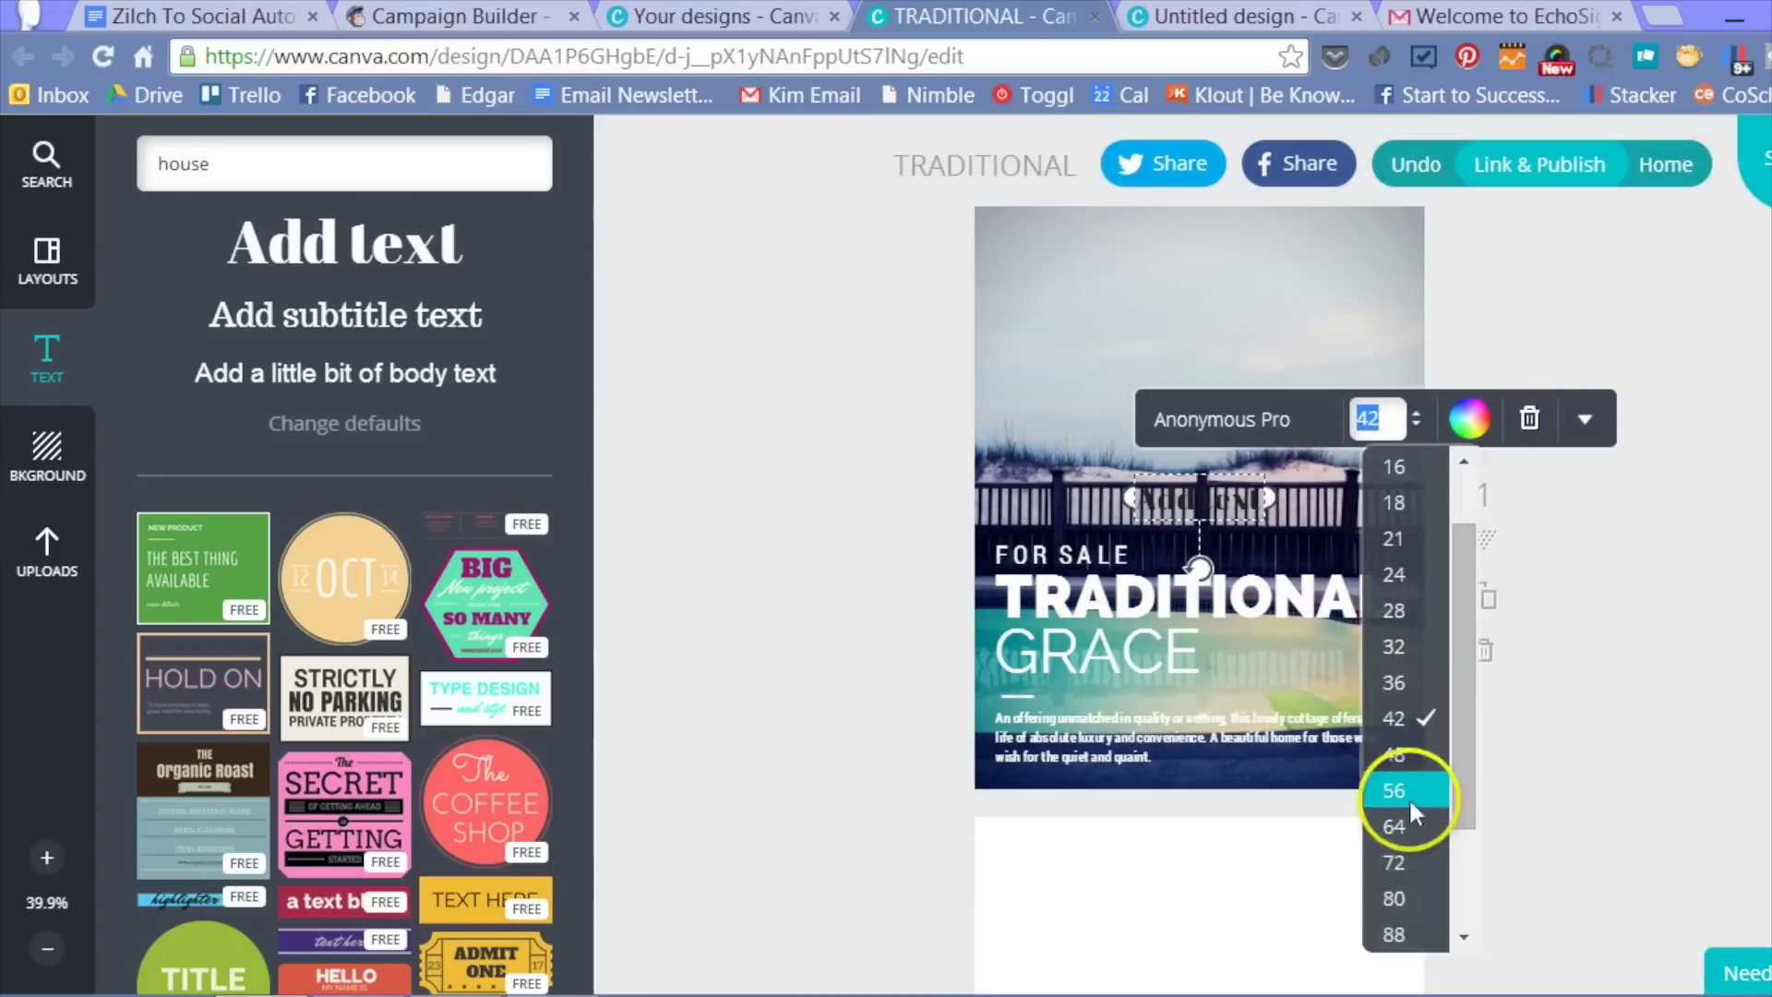
left_click(1407, 825)
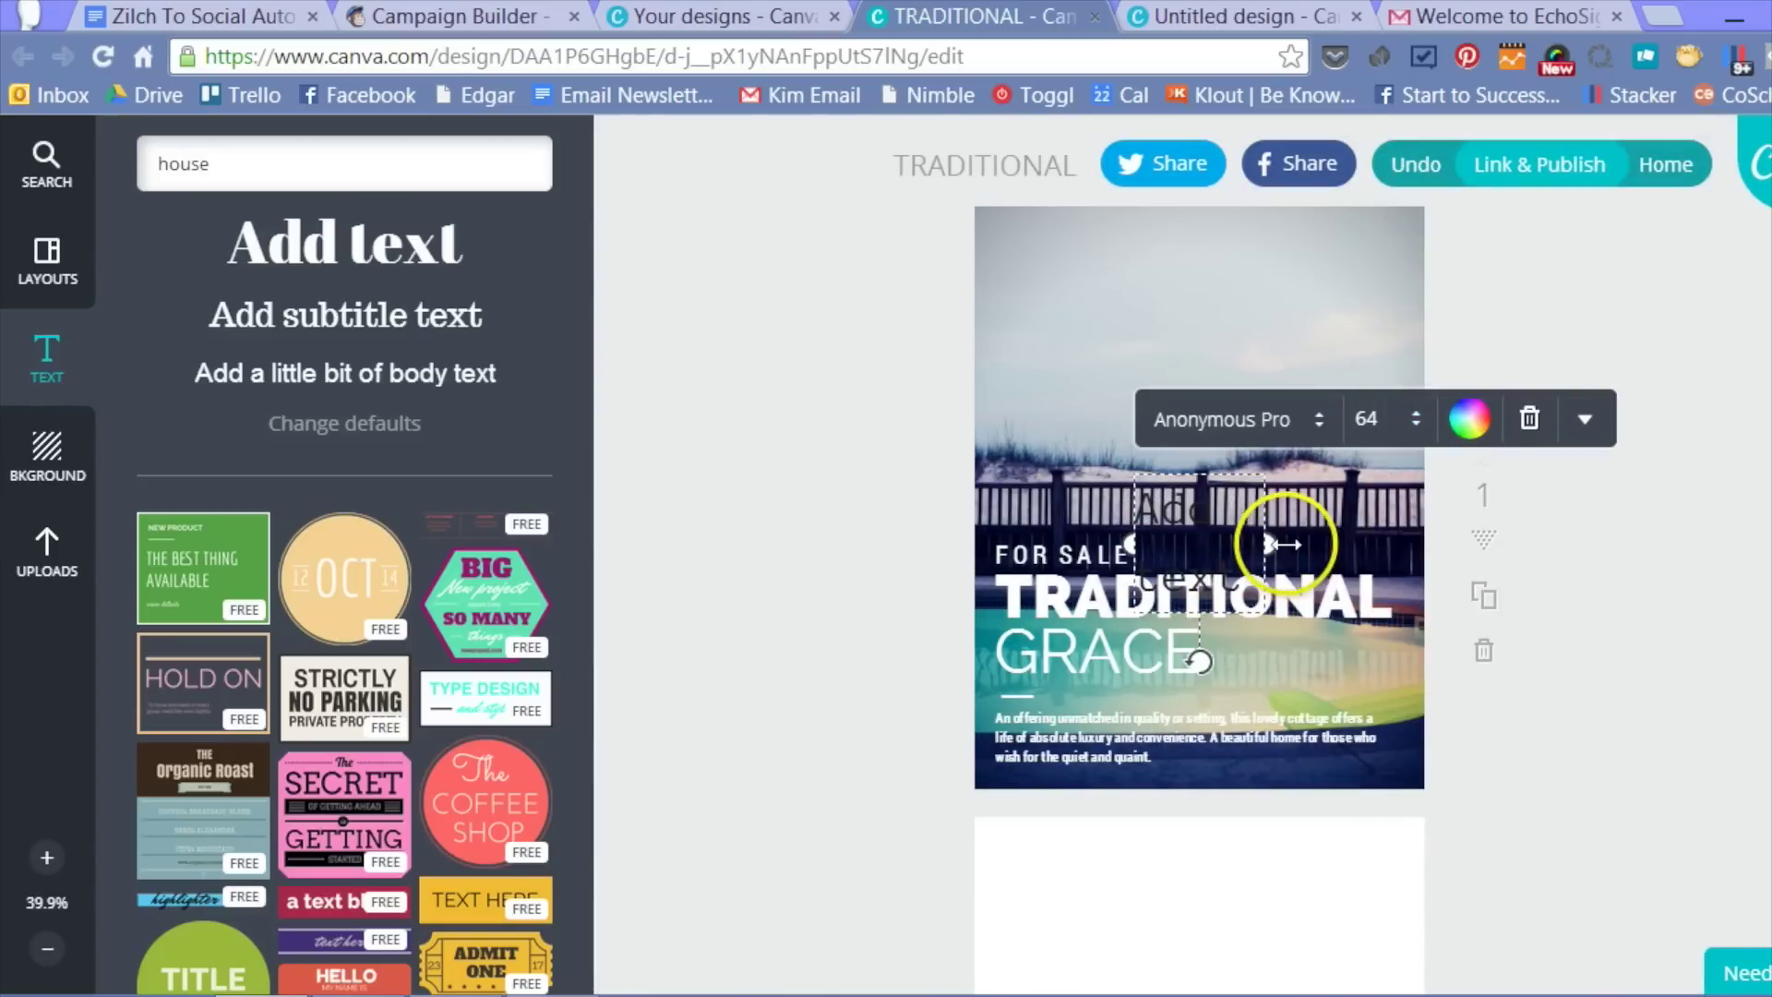
left_click_drag(1286, 544, 1390, 540)
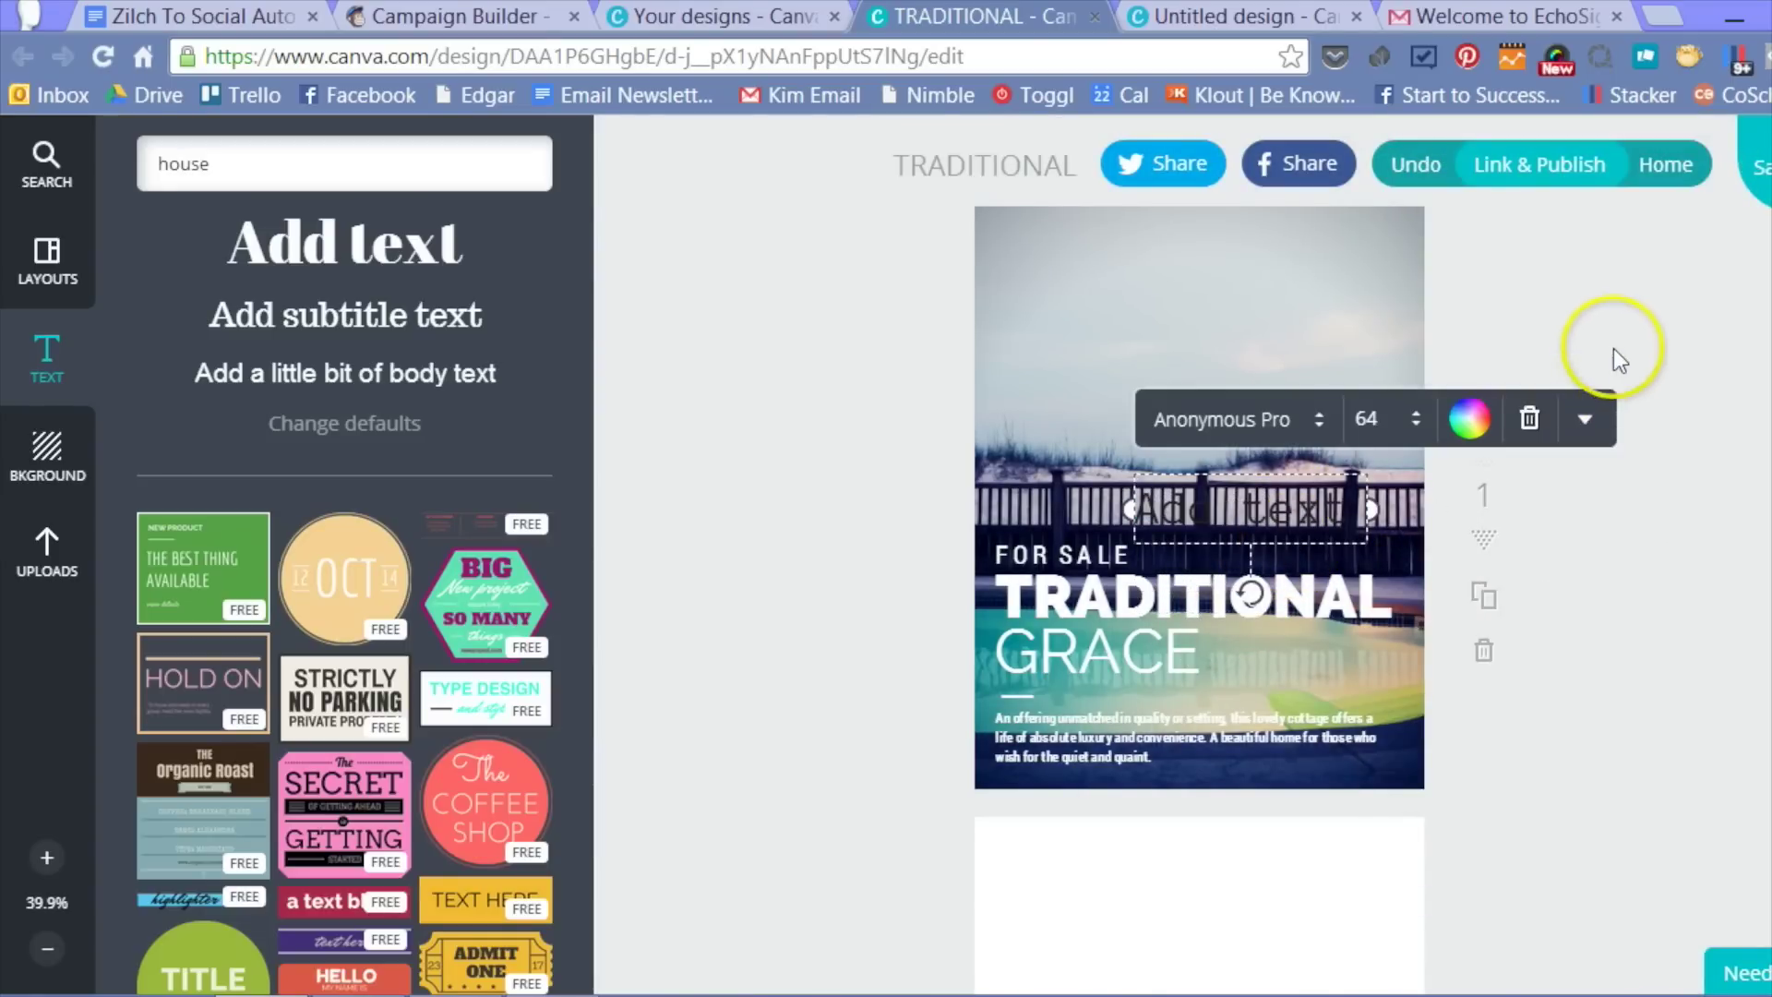
left_click_drag(1274, 507, 1255, 340)
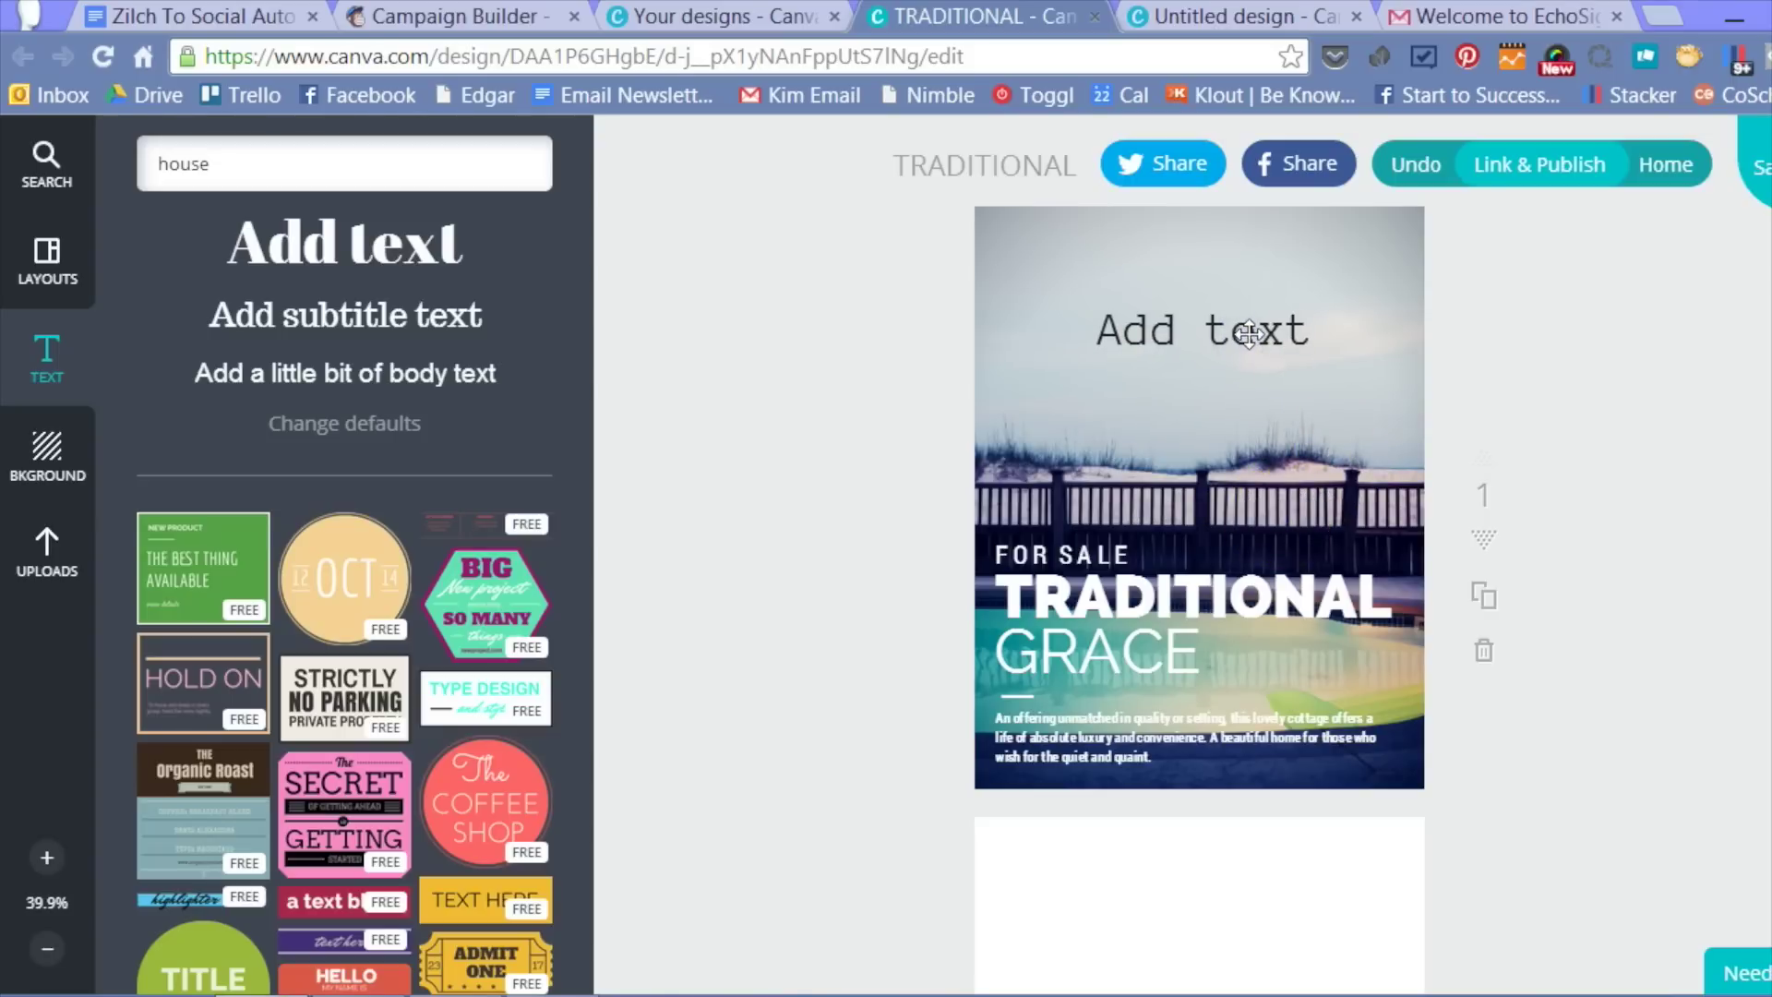
left_click(1644, 402)
left_click(1305, 336)
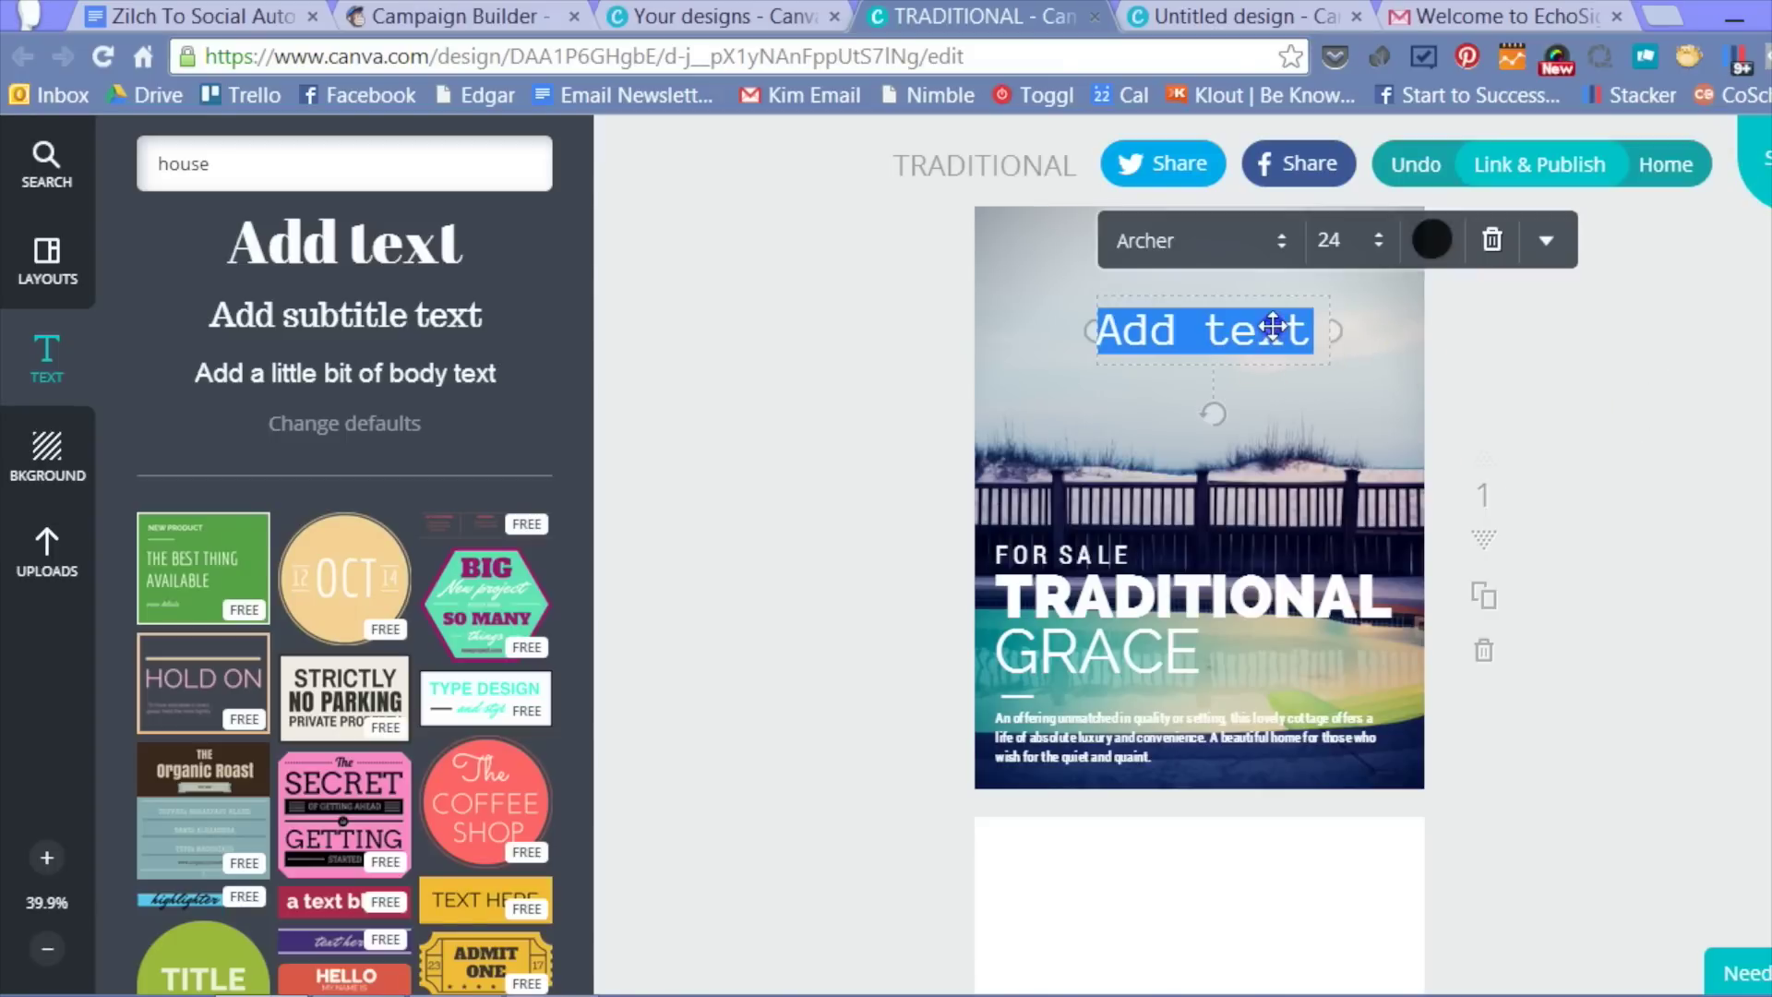
left_click(1489, 242)
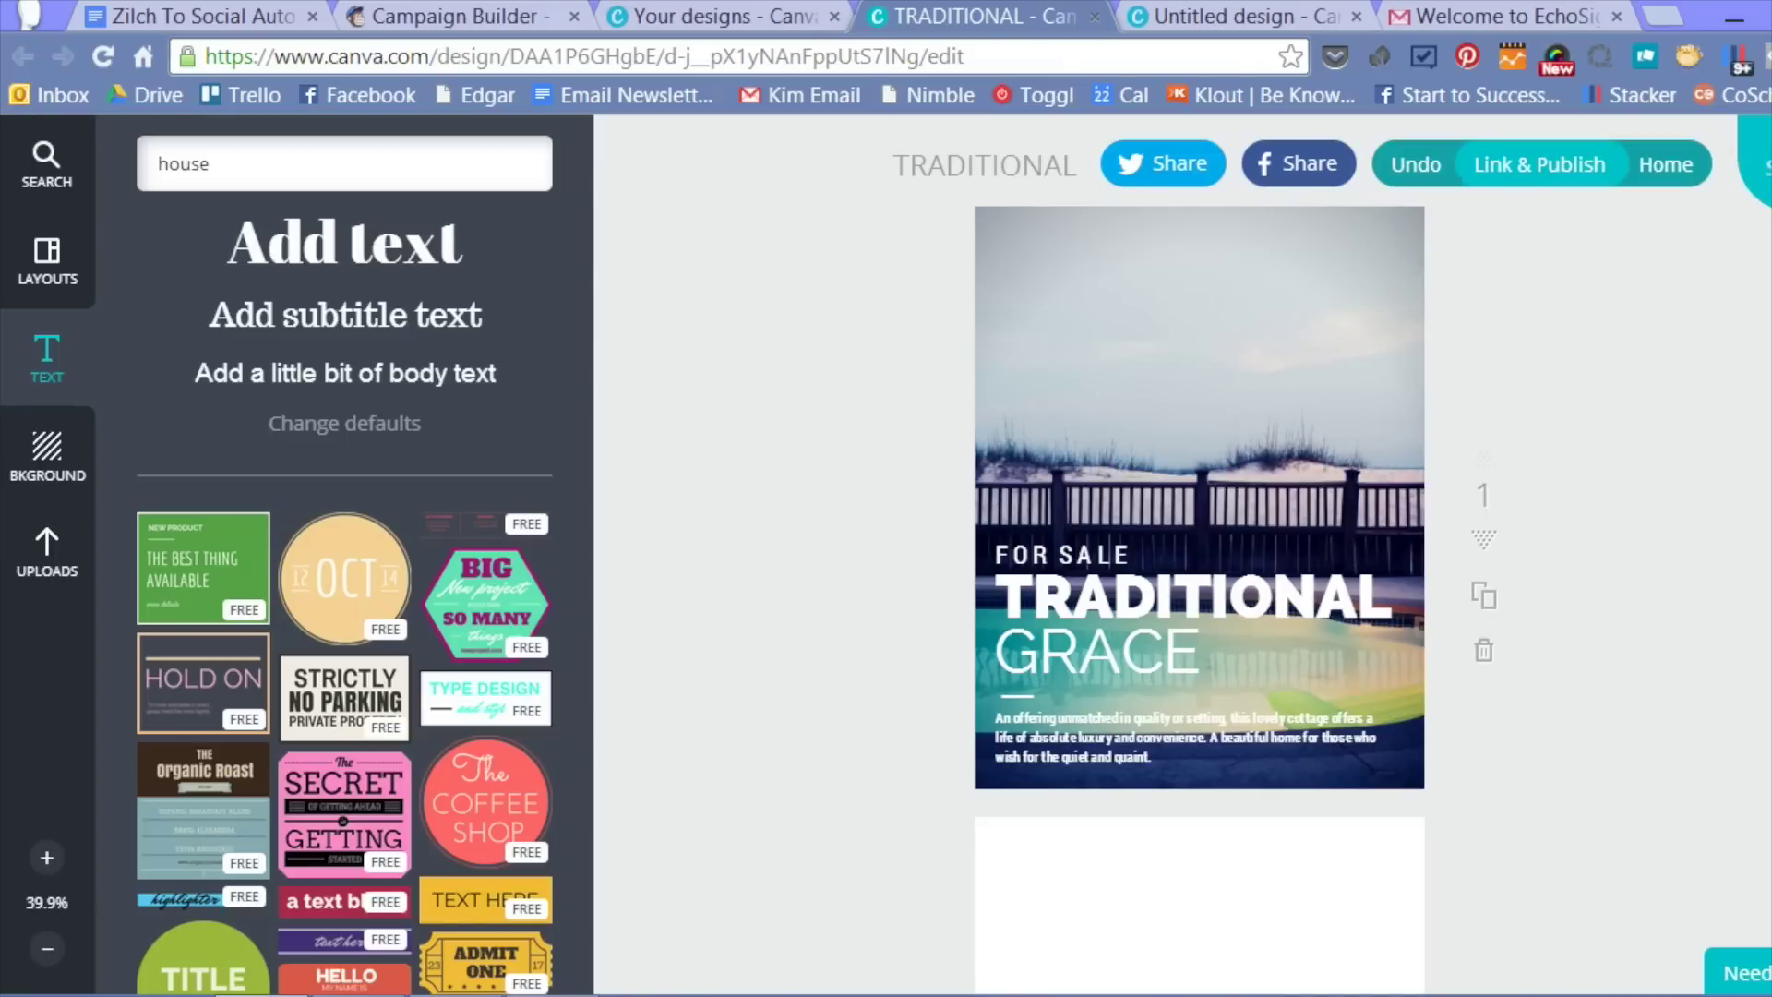
scroll(1260, 889, "down", 6)
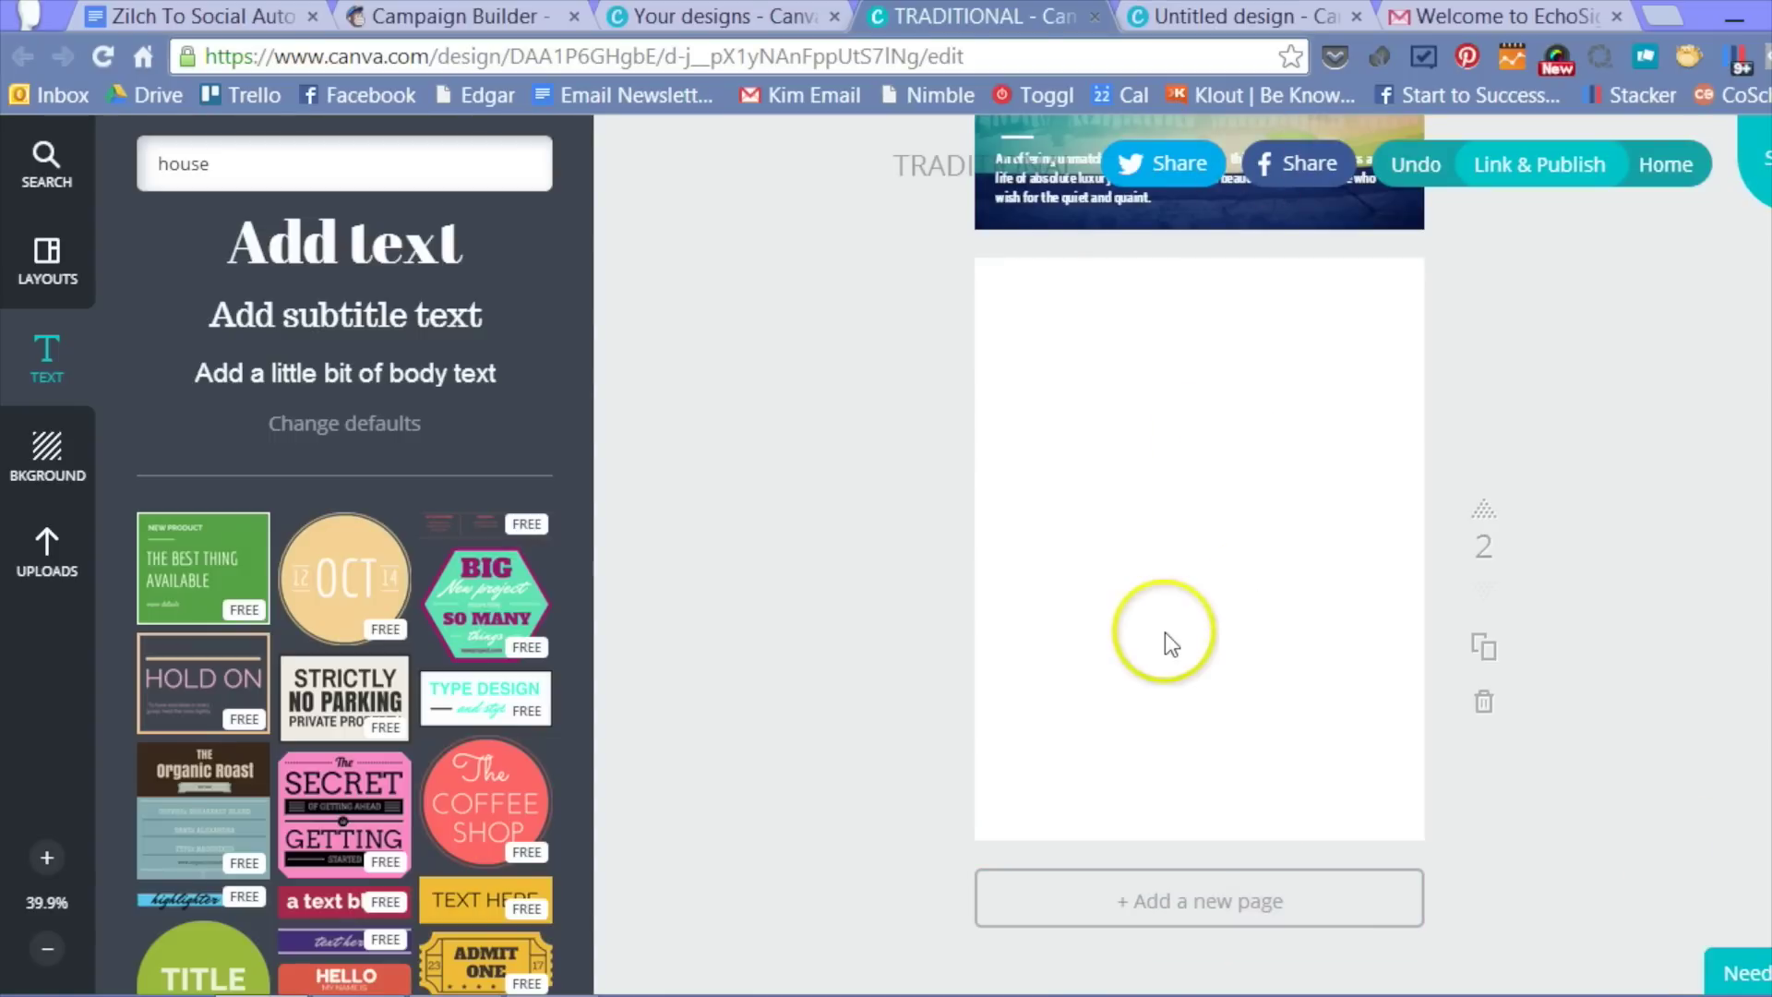
Add the OCT badge, a body-text line and an Add text heading to page 2.
left_click(341, 554)
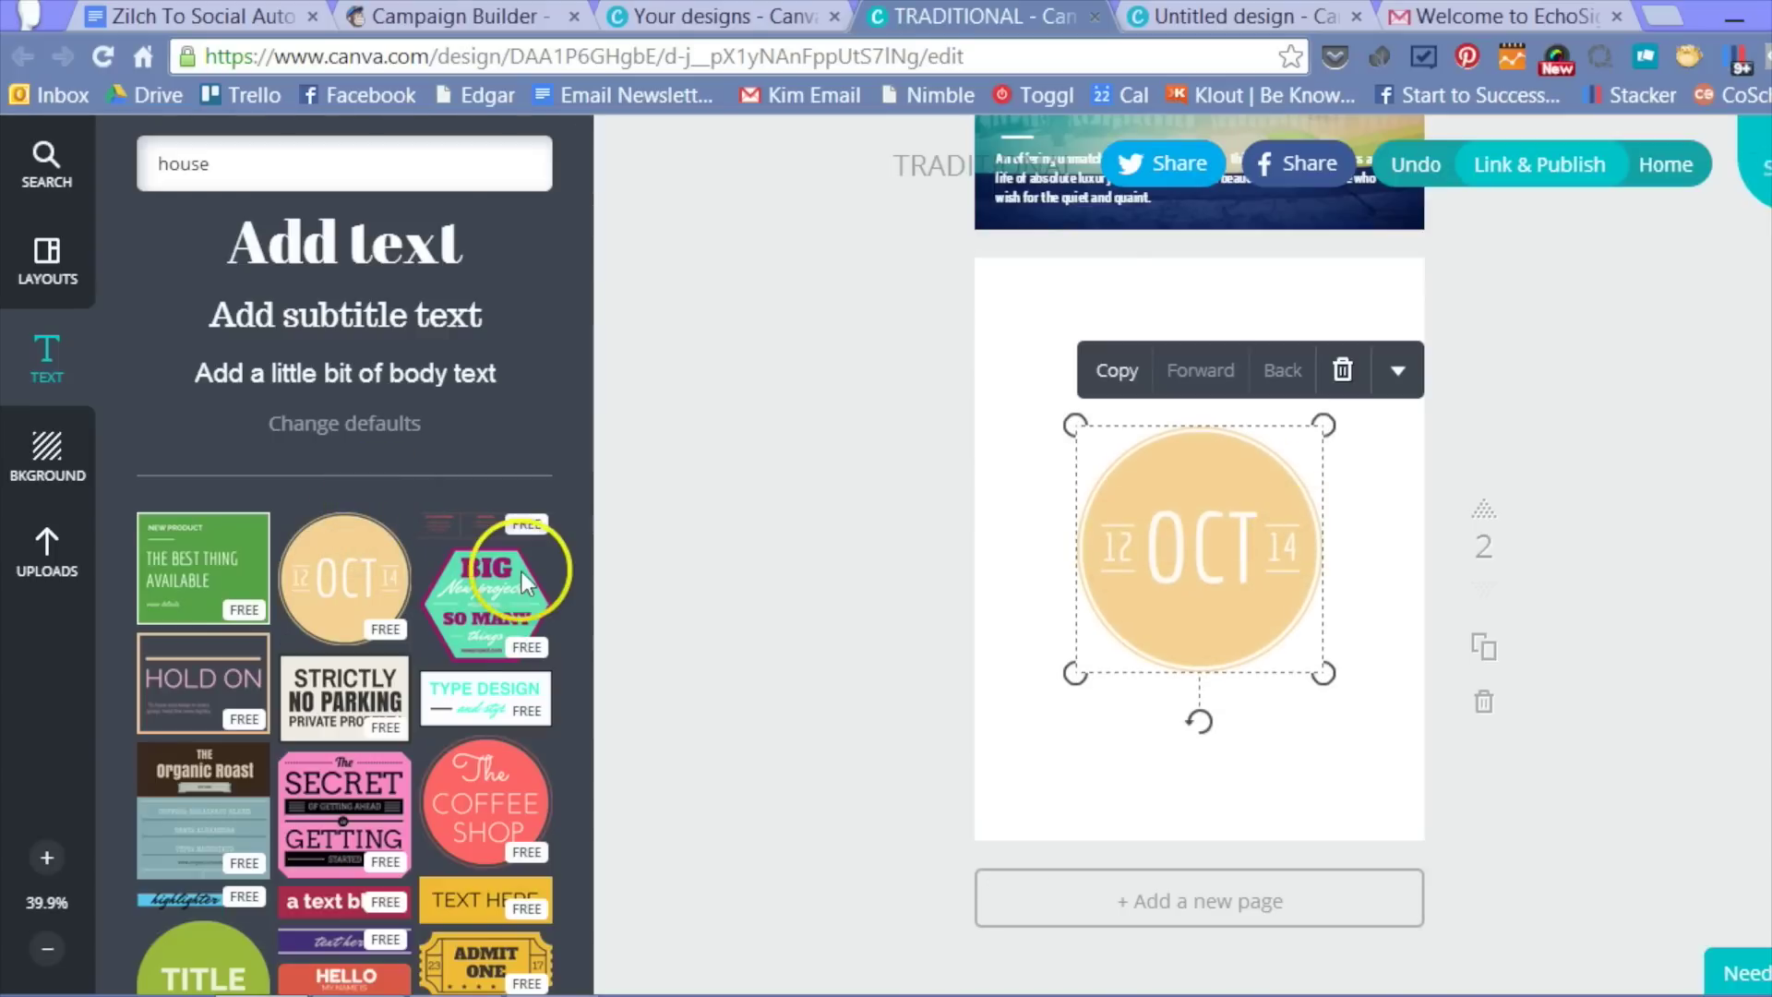
left_click(395, 397)
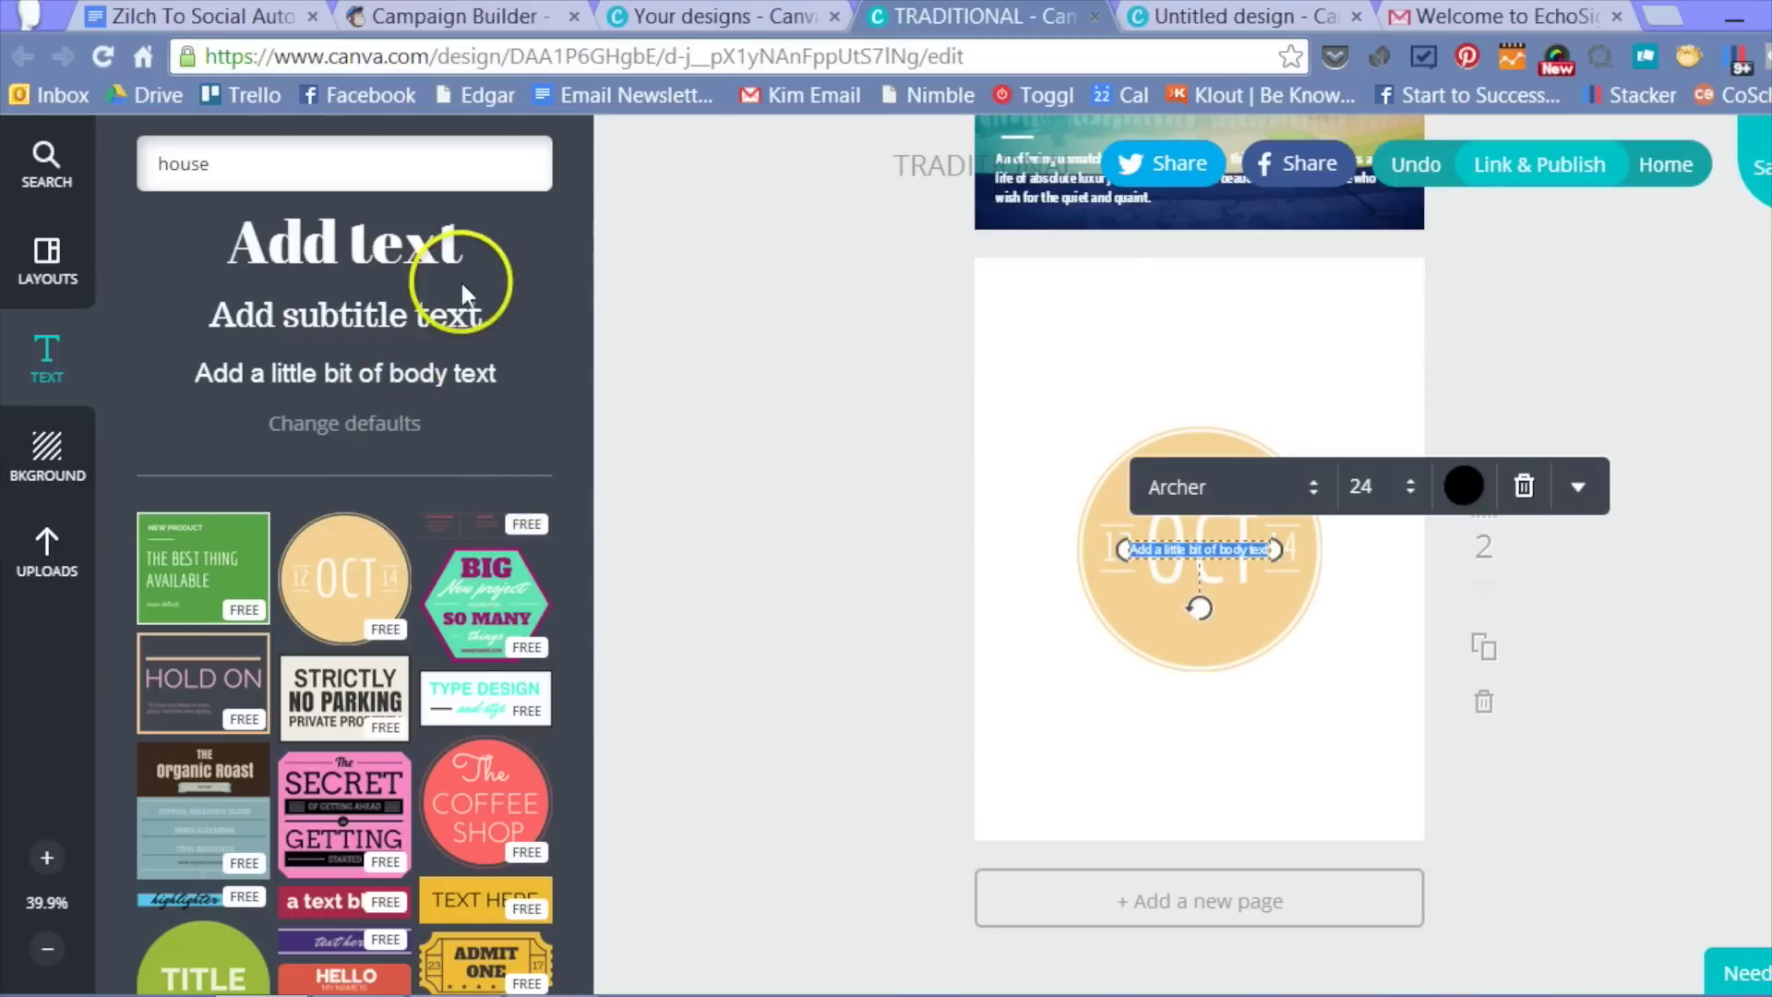
left_click_drag(452, 252, 1279, 780)
Move the heading to the top of page 2 with the body text just below it.
double_click(1200, 549)
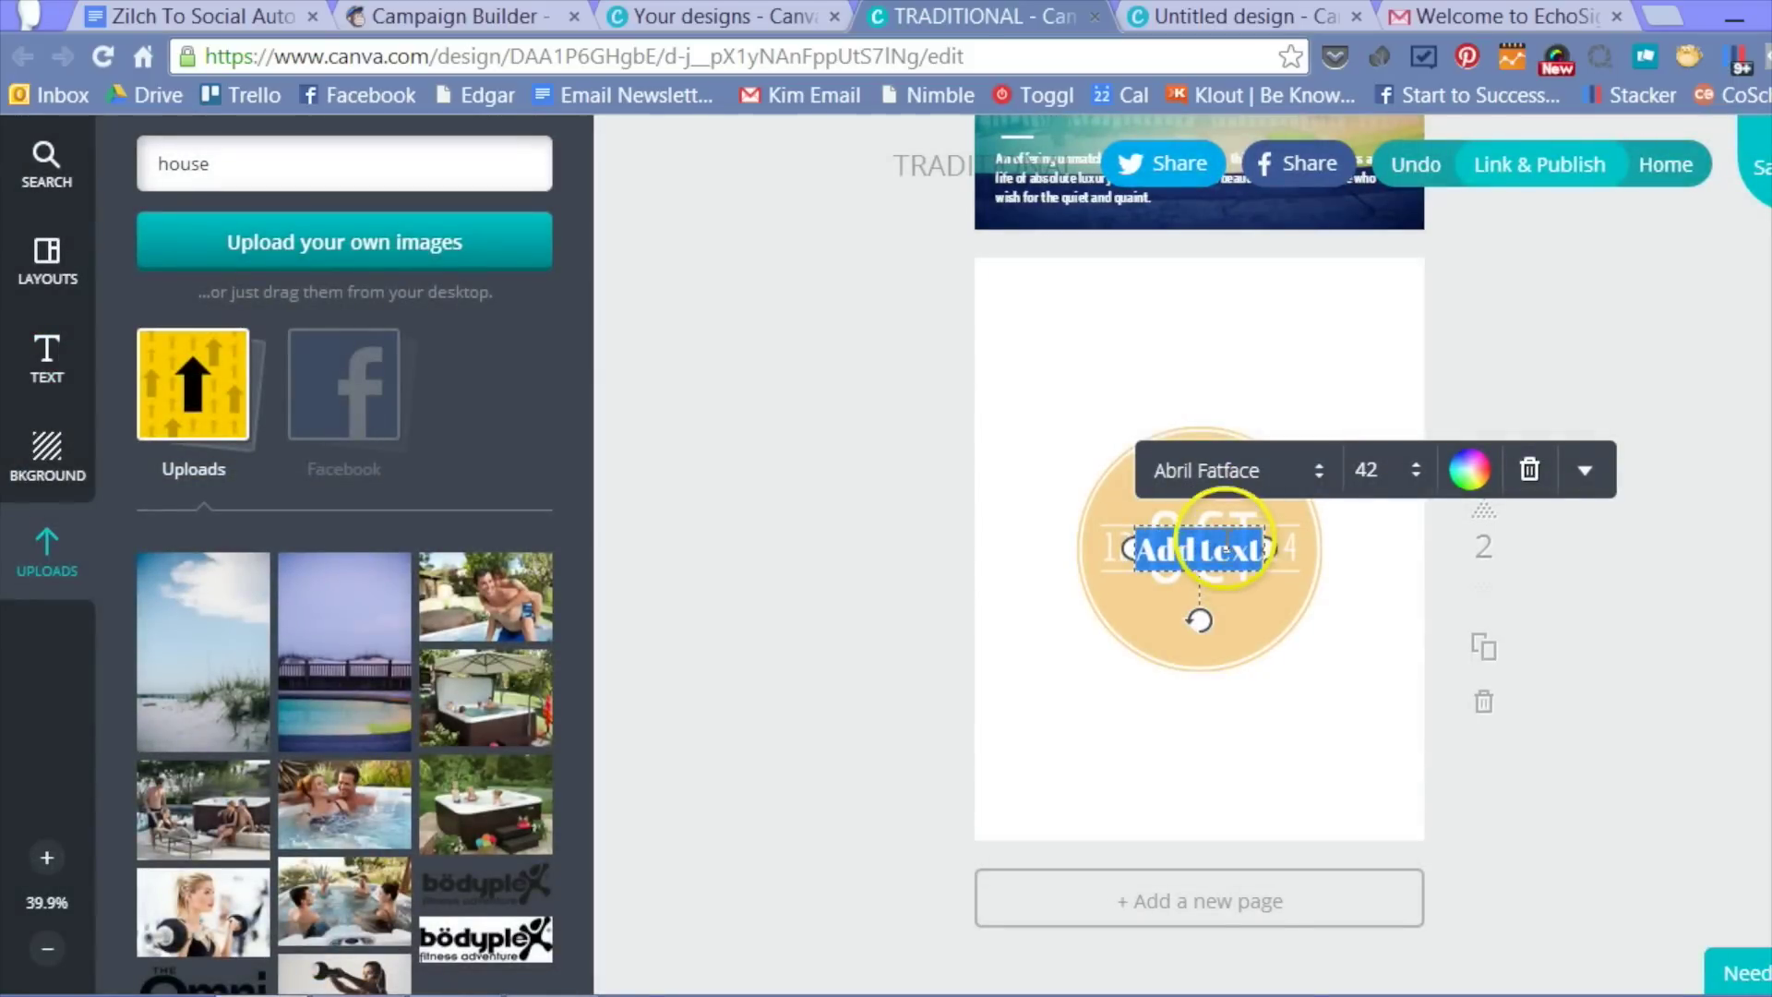
left_click(1385, 633)
left_click_drag(1191, 549, 1184, 343)
left_click_drag(1172, 430, 1175, 362)
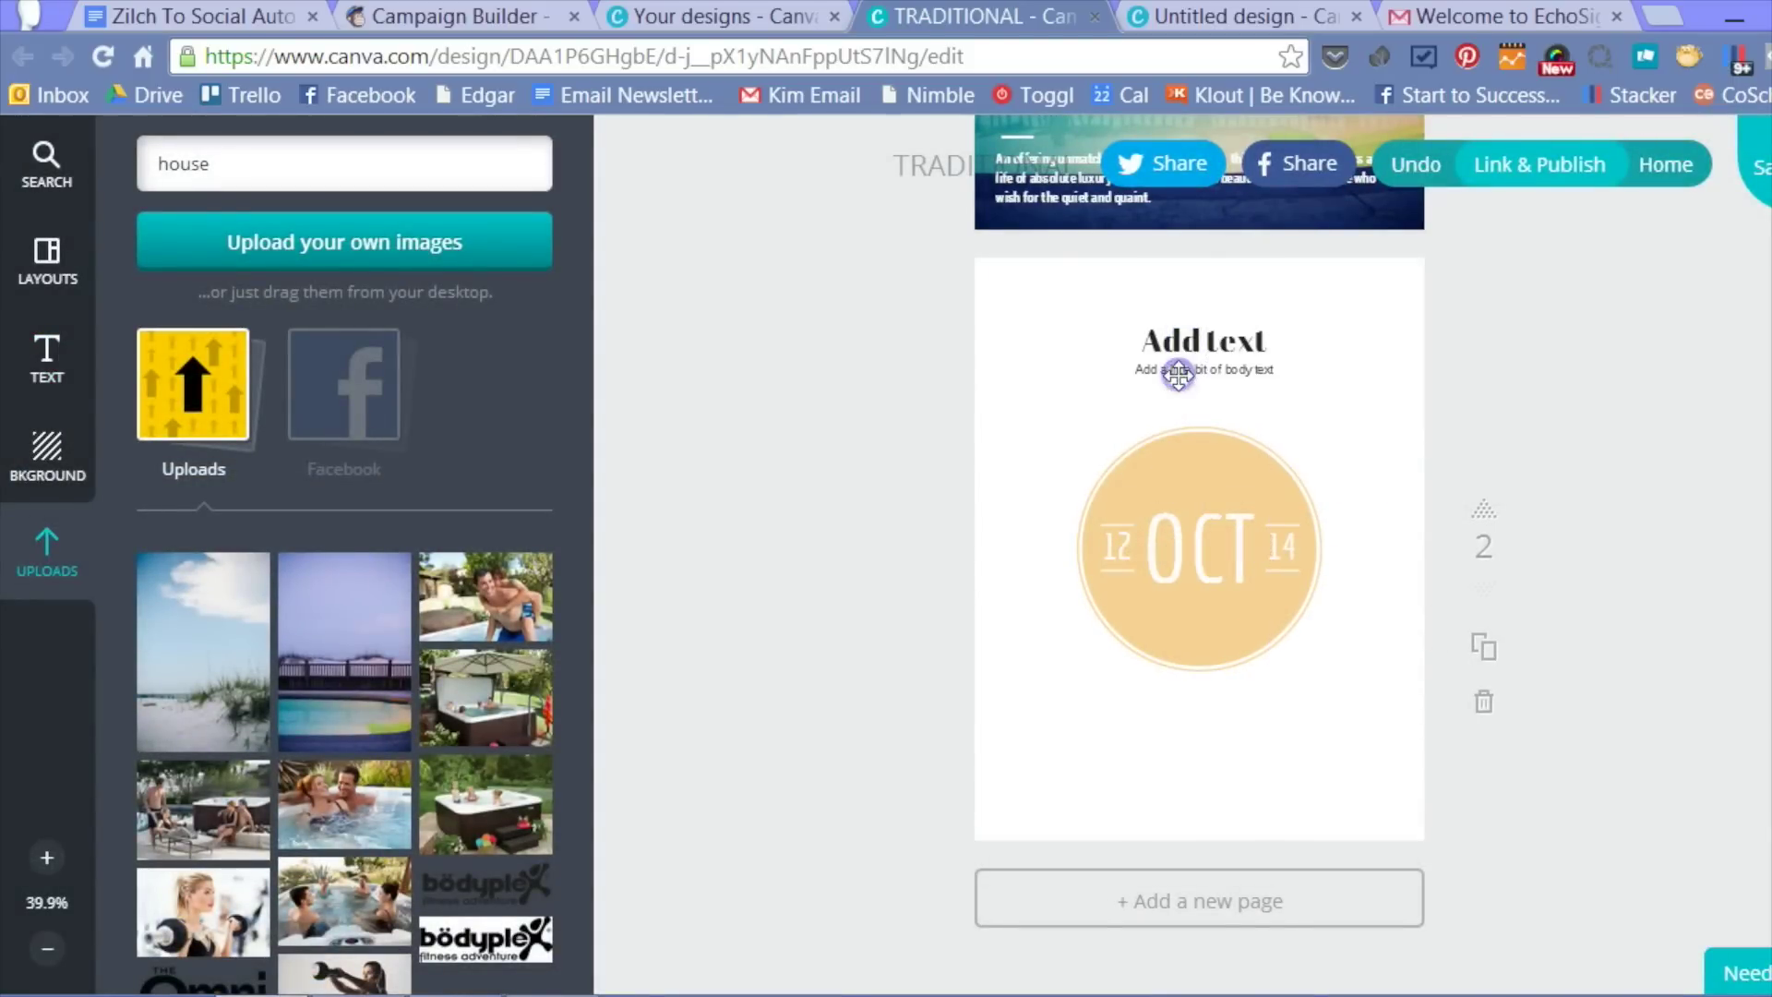
left_click(43, 369)
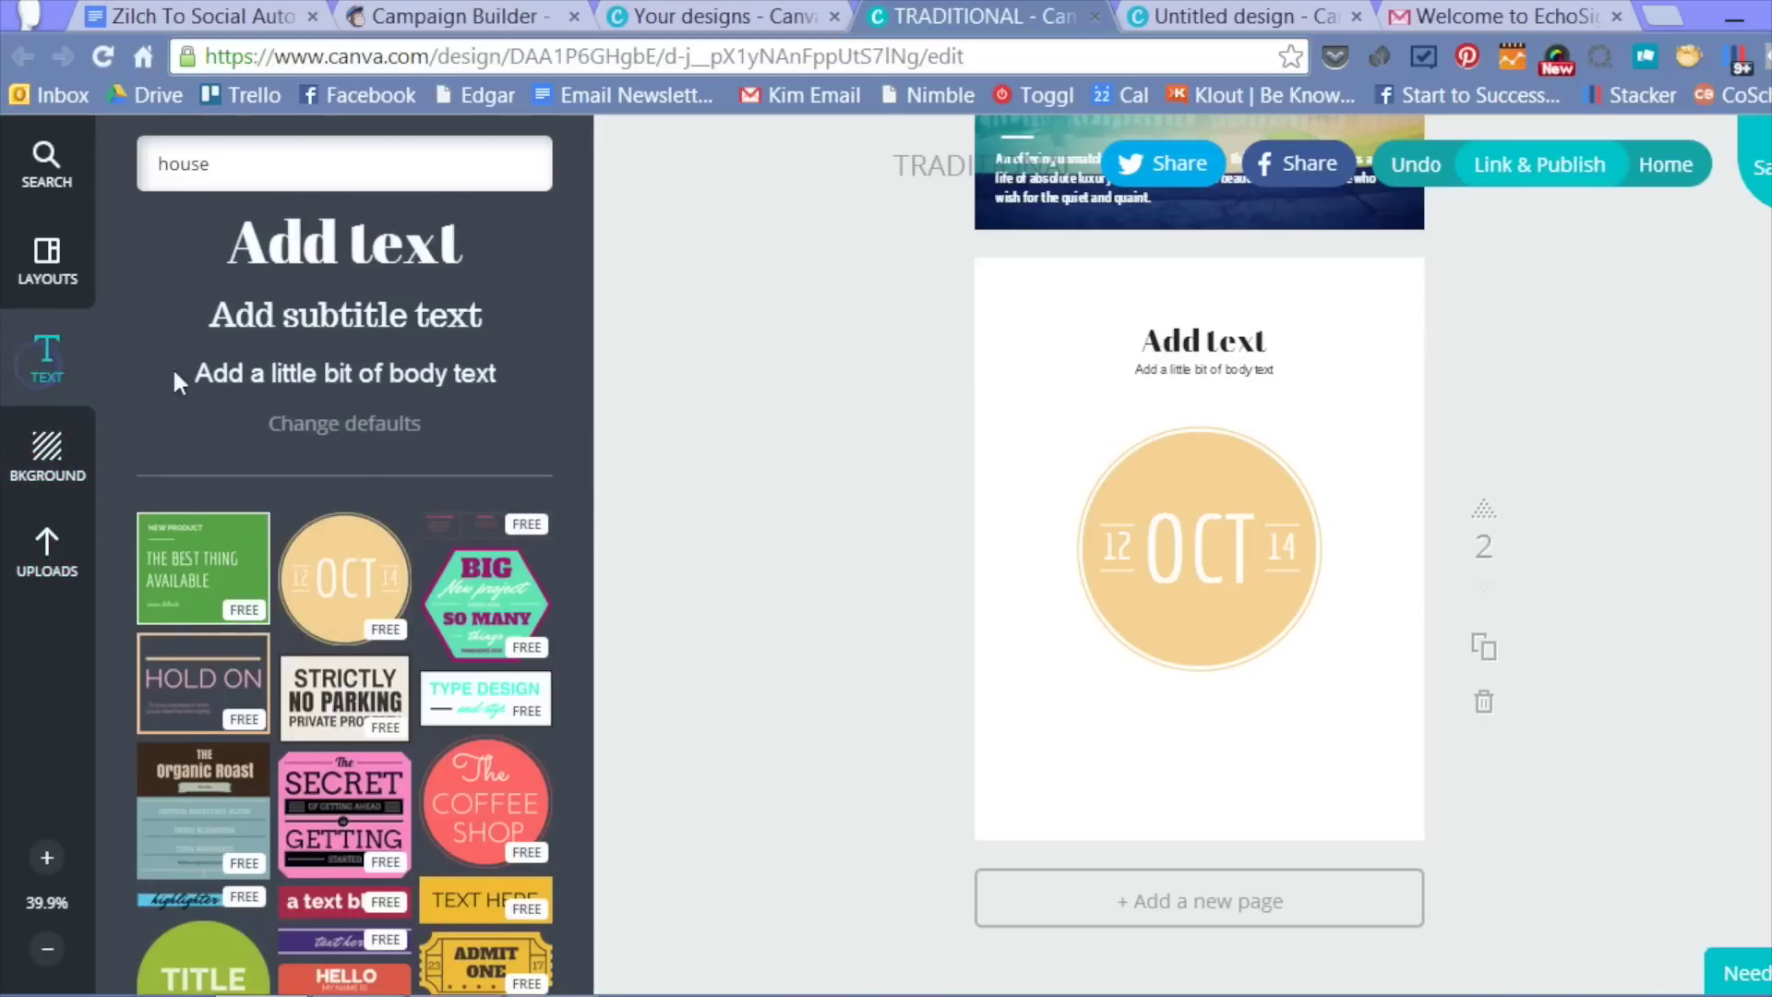
Retype the badge's centre word, changing OCT to NOV and then to IDEA.
double_click(1216, 549)
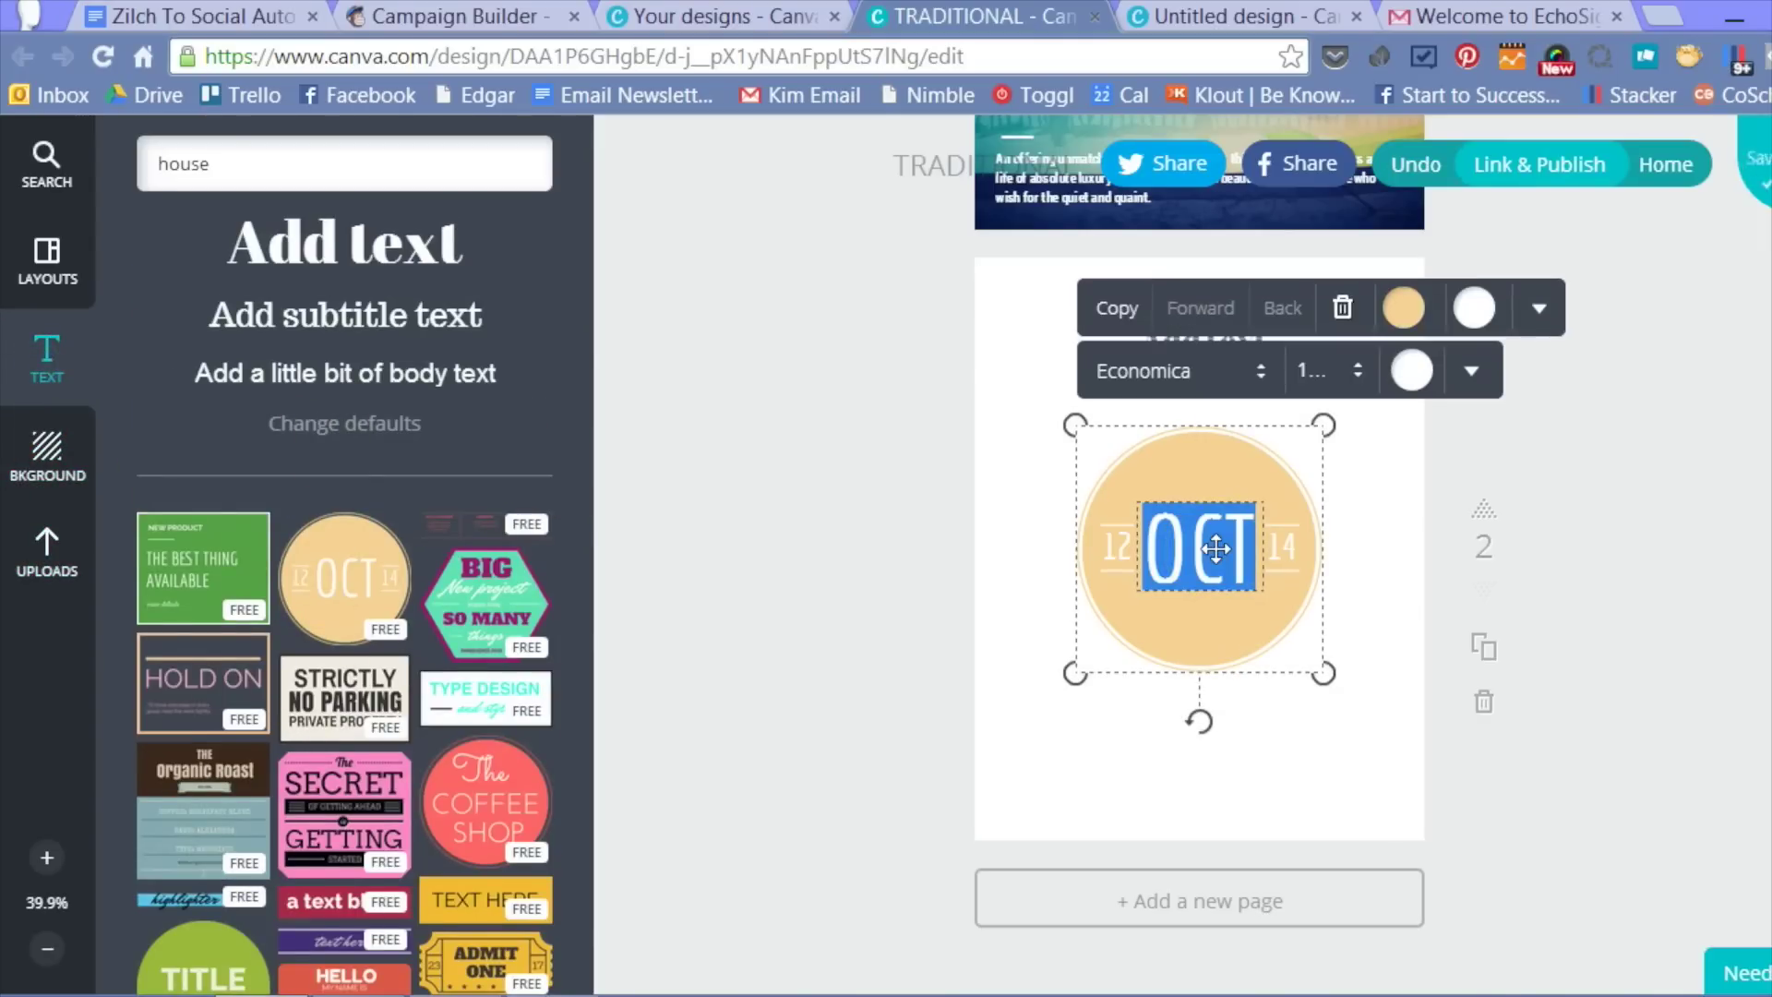
type("NOCE")
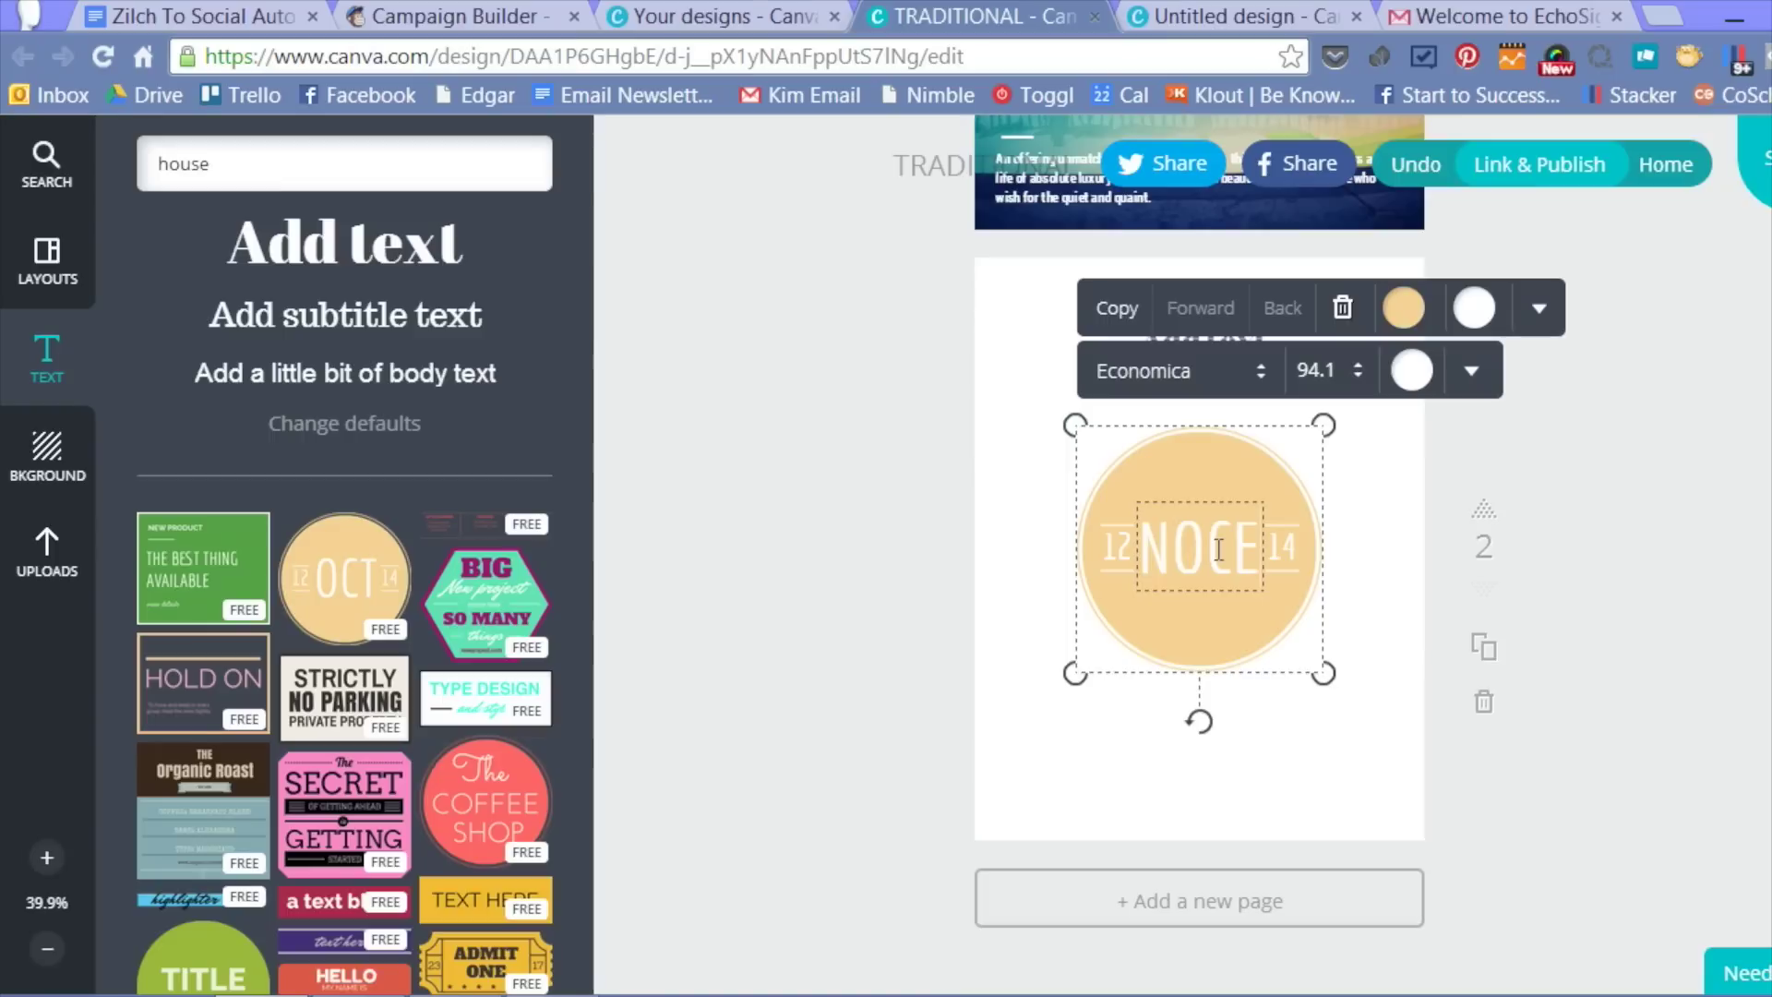
key("BackSpace")
key("BackSpace")
type("V")
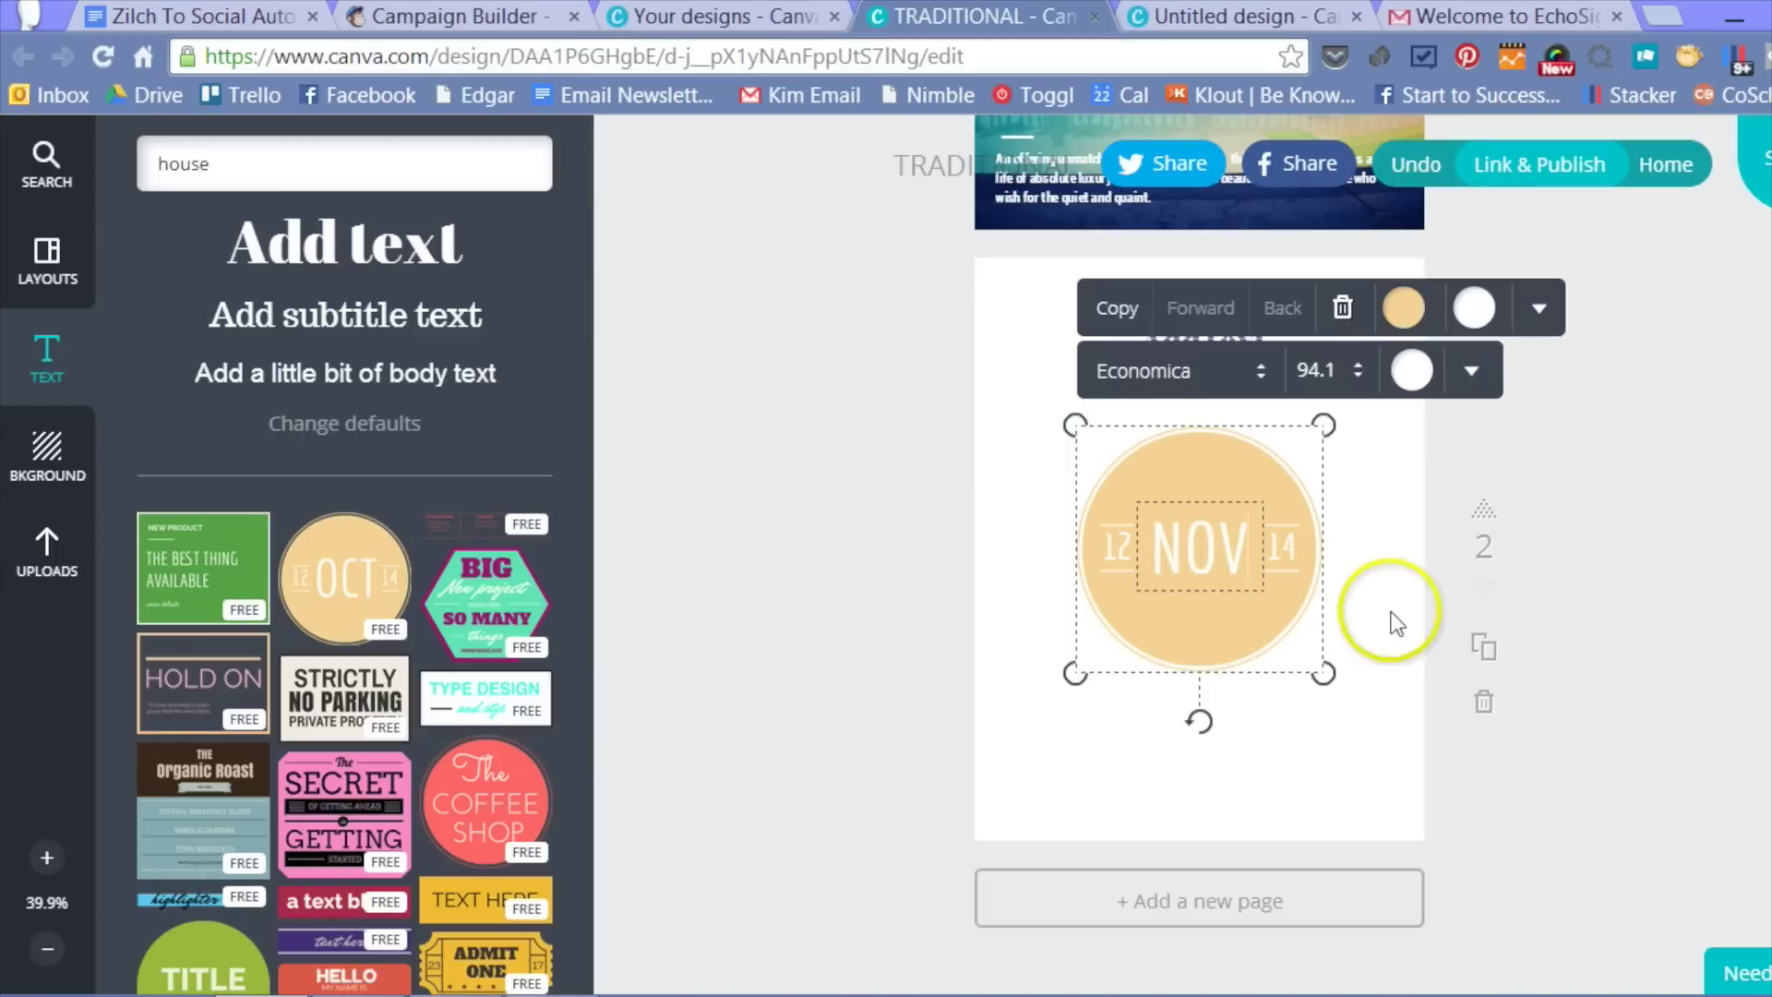
double_click(1226, 543)
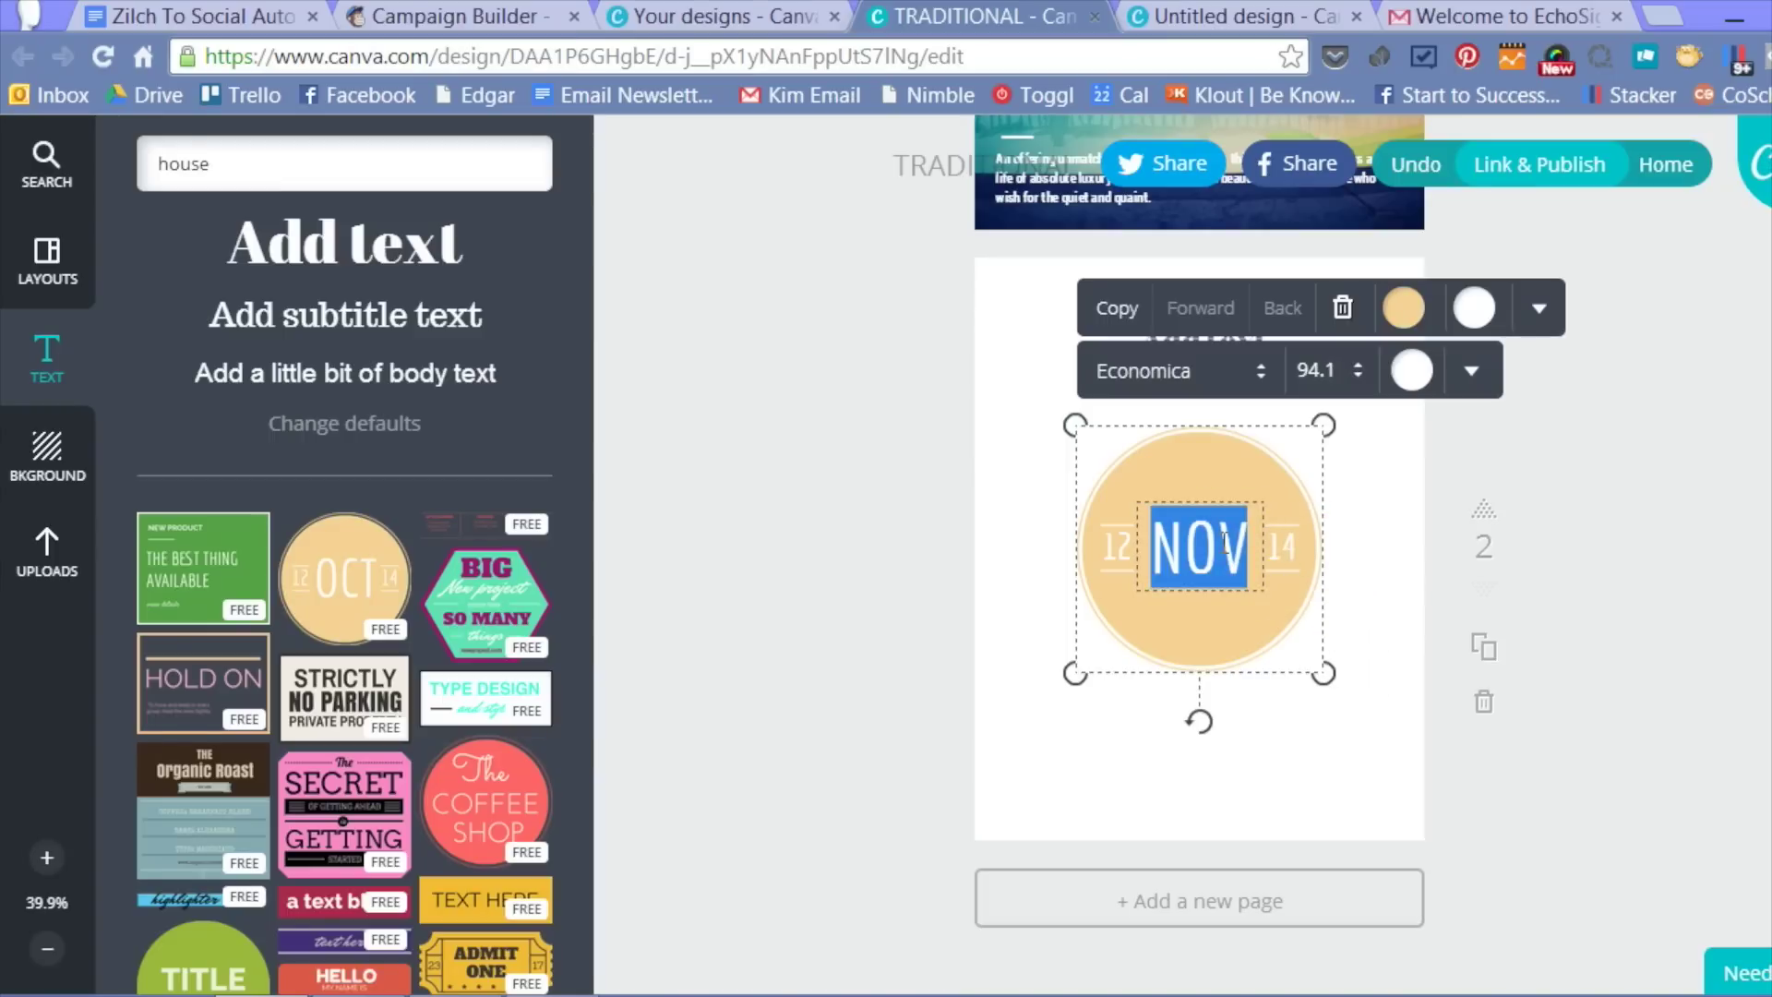
type("IDea")
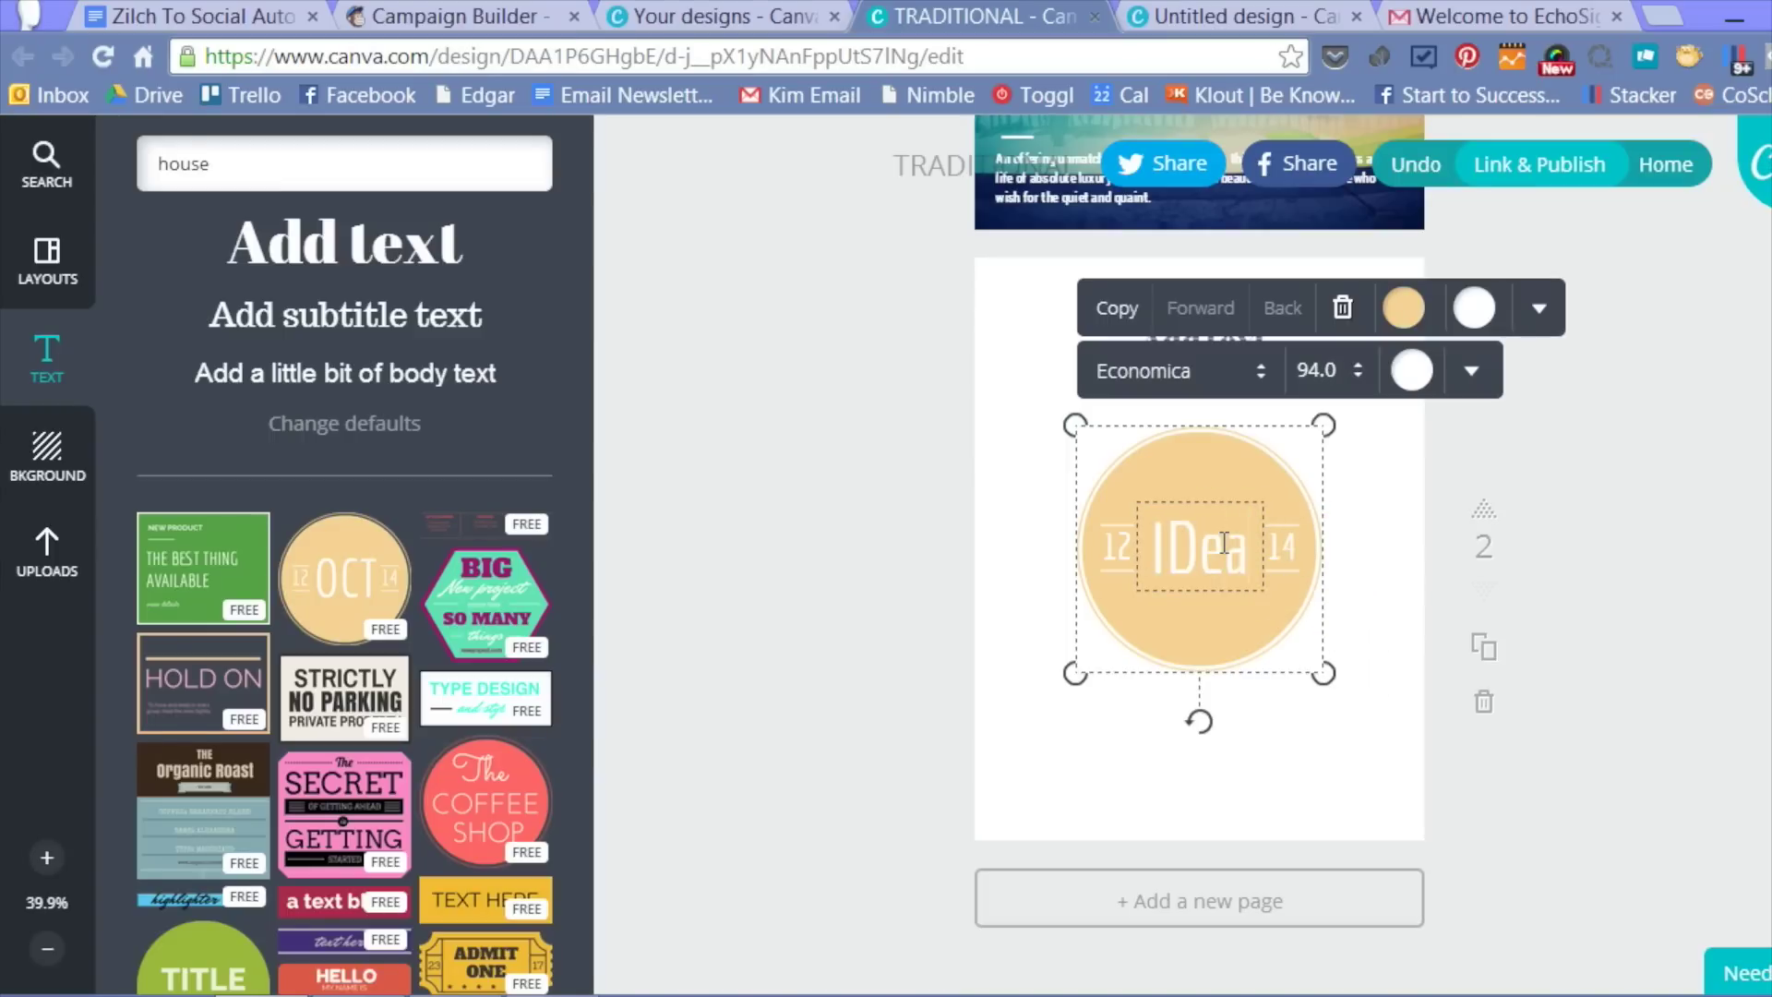
type("a")
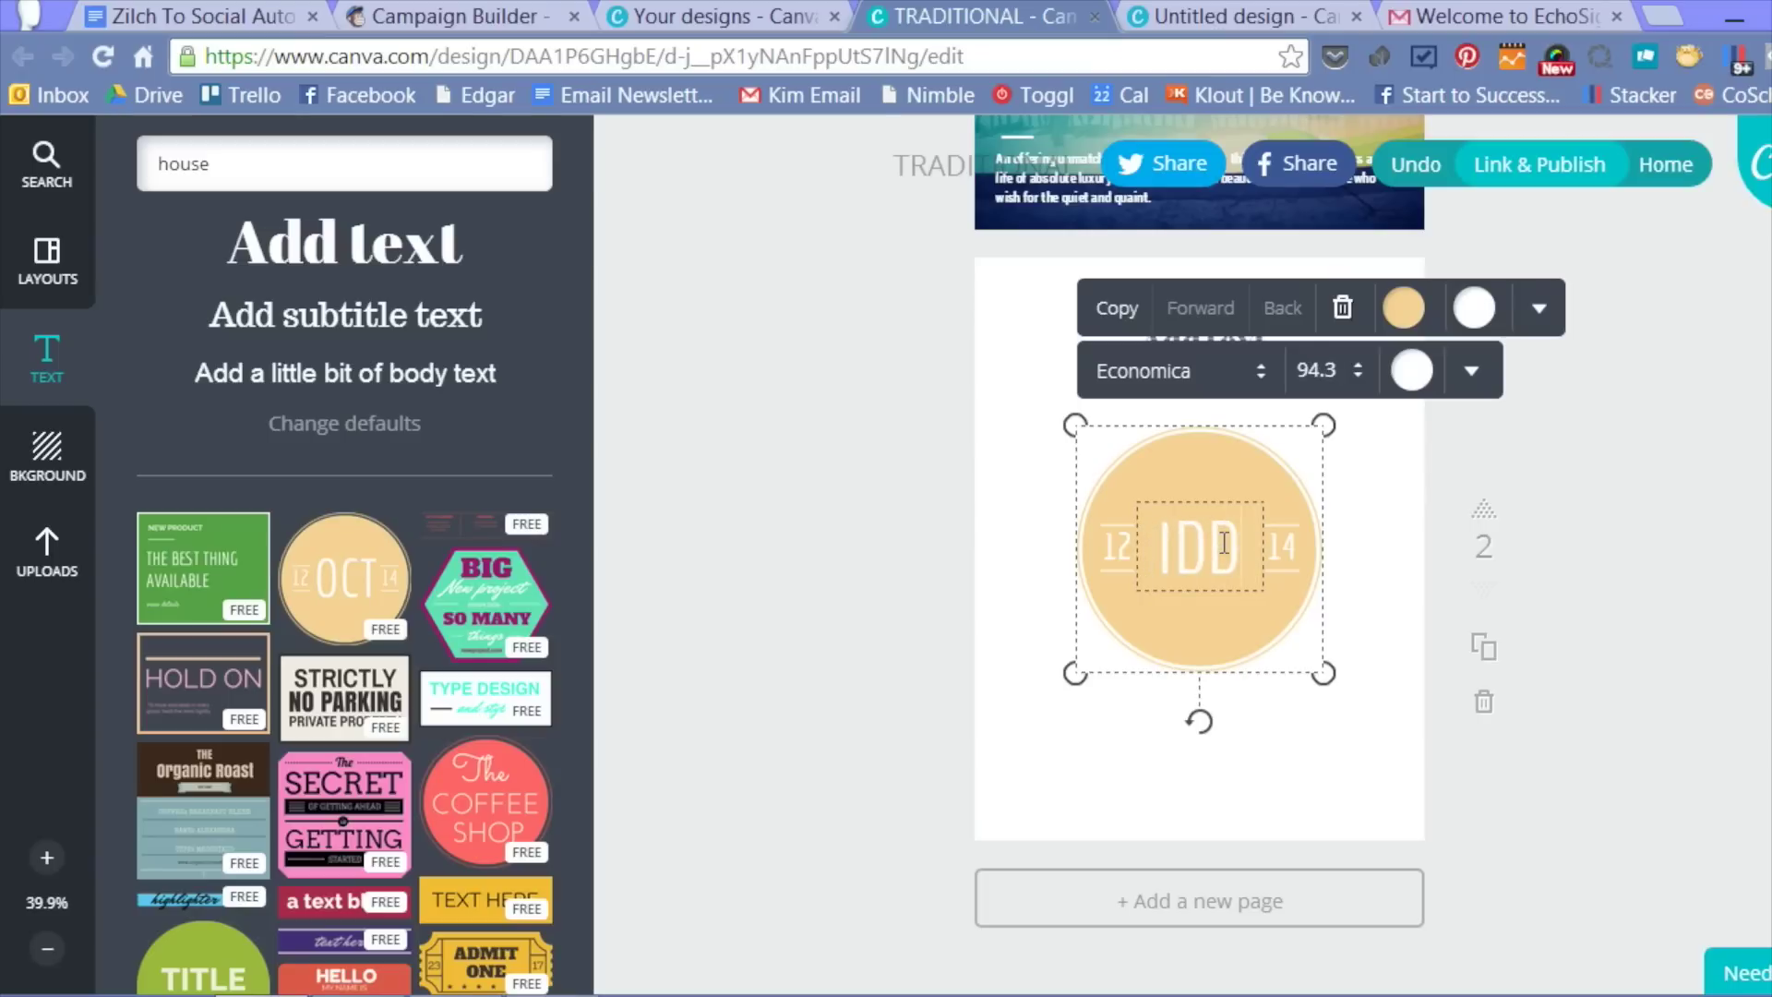
Recolour the IDEA badge in blues, ending with a light cyan circle (30bad9).
left_click(1404, 307)
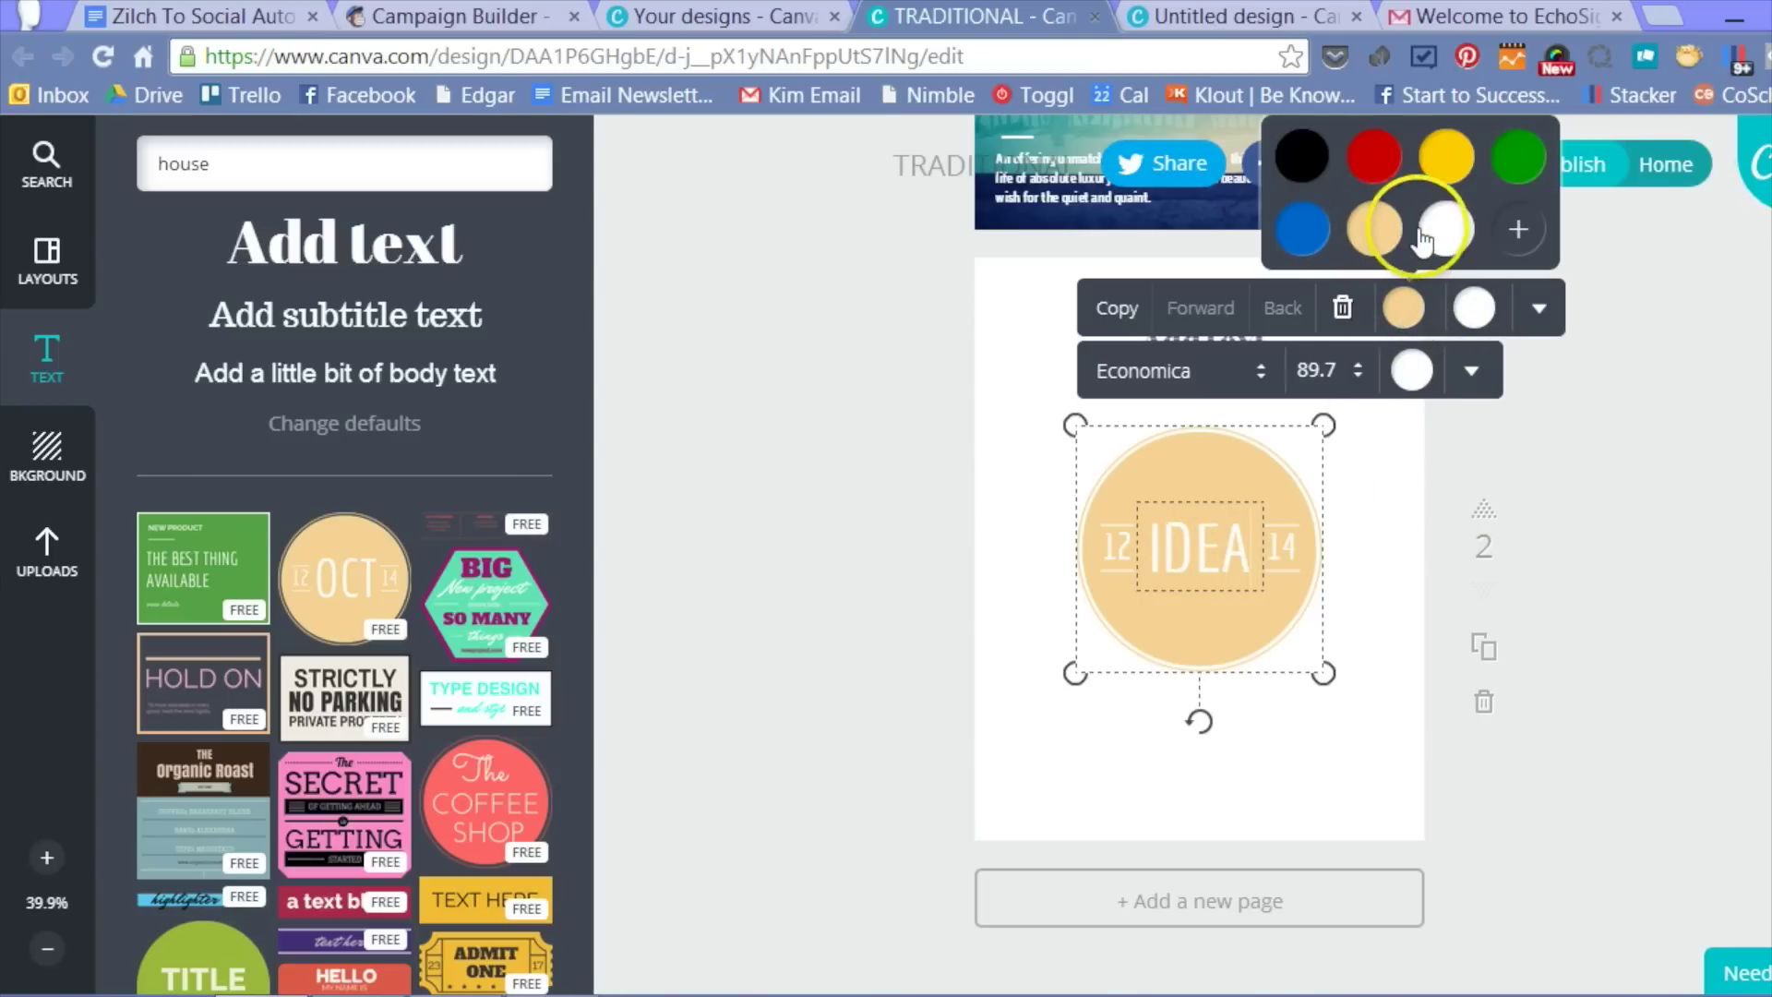
left_click(1306, 233)
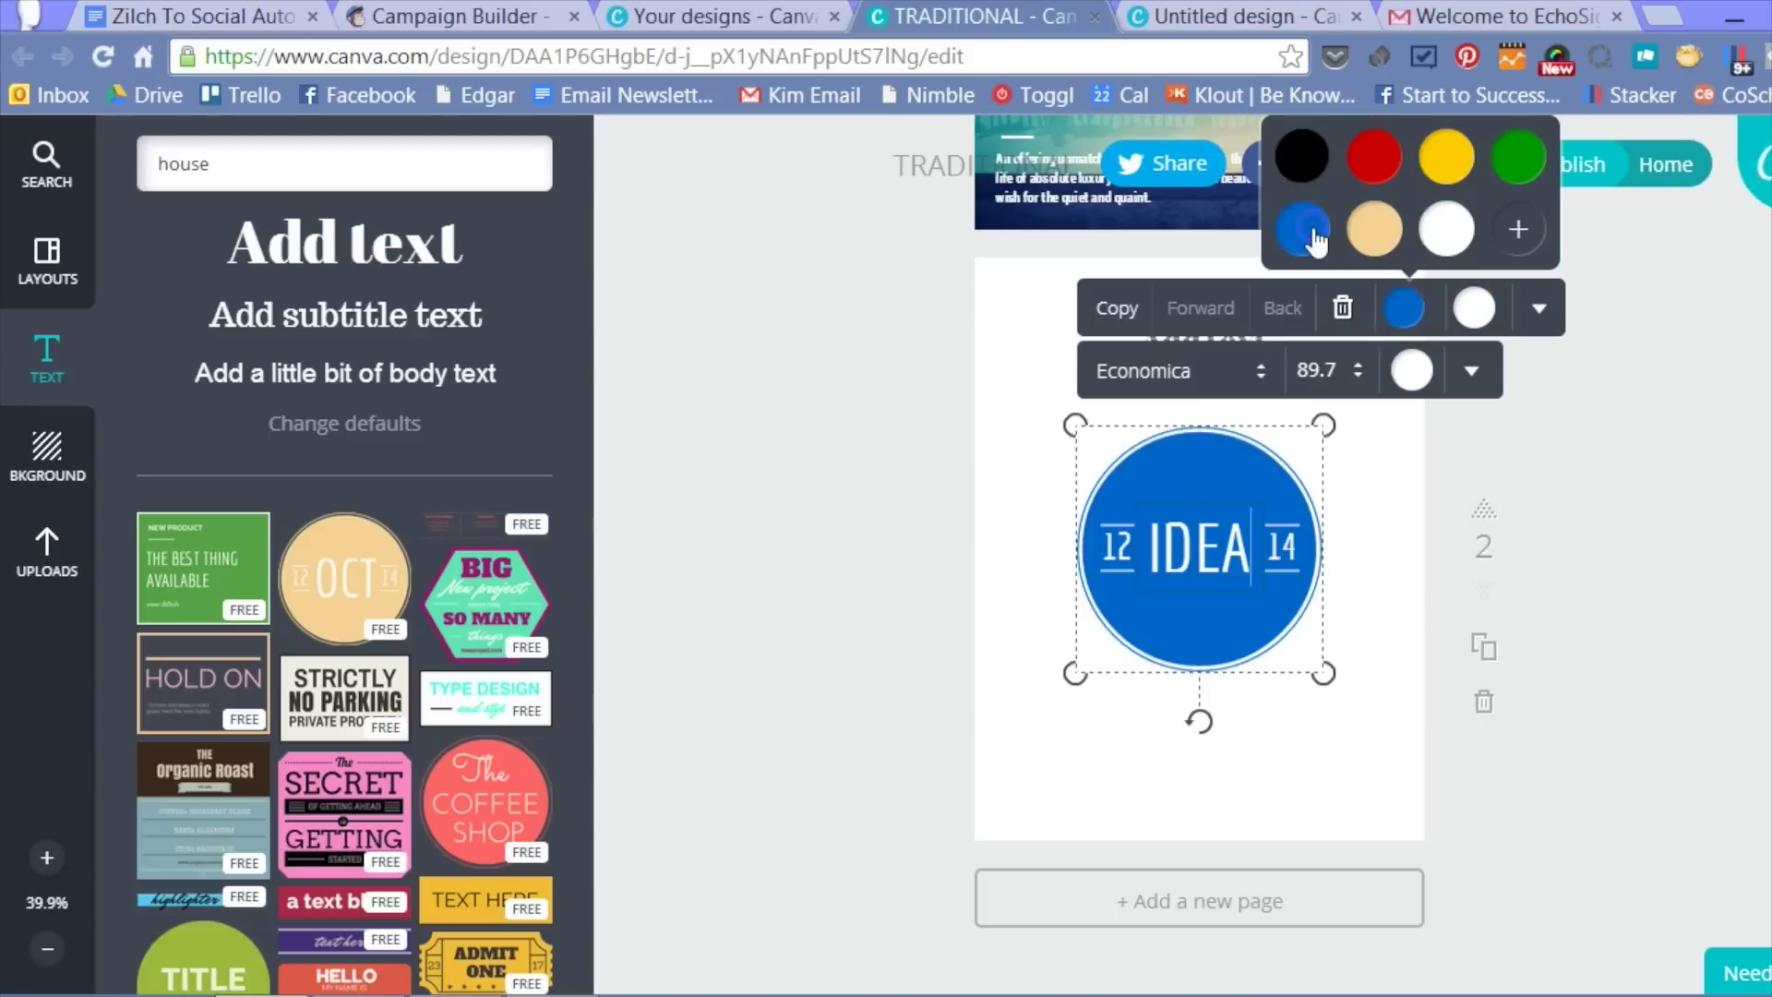
left_click(1474, 308)
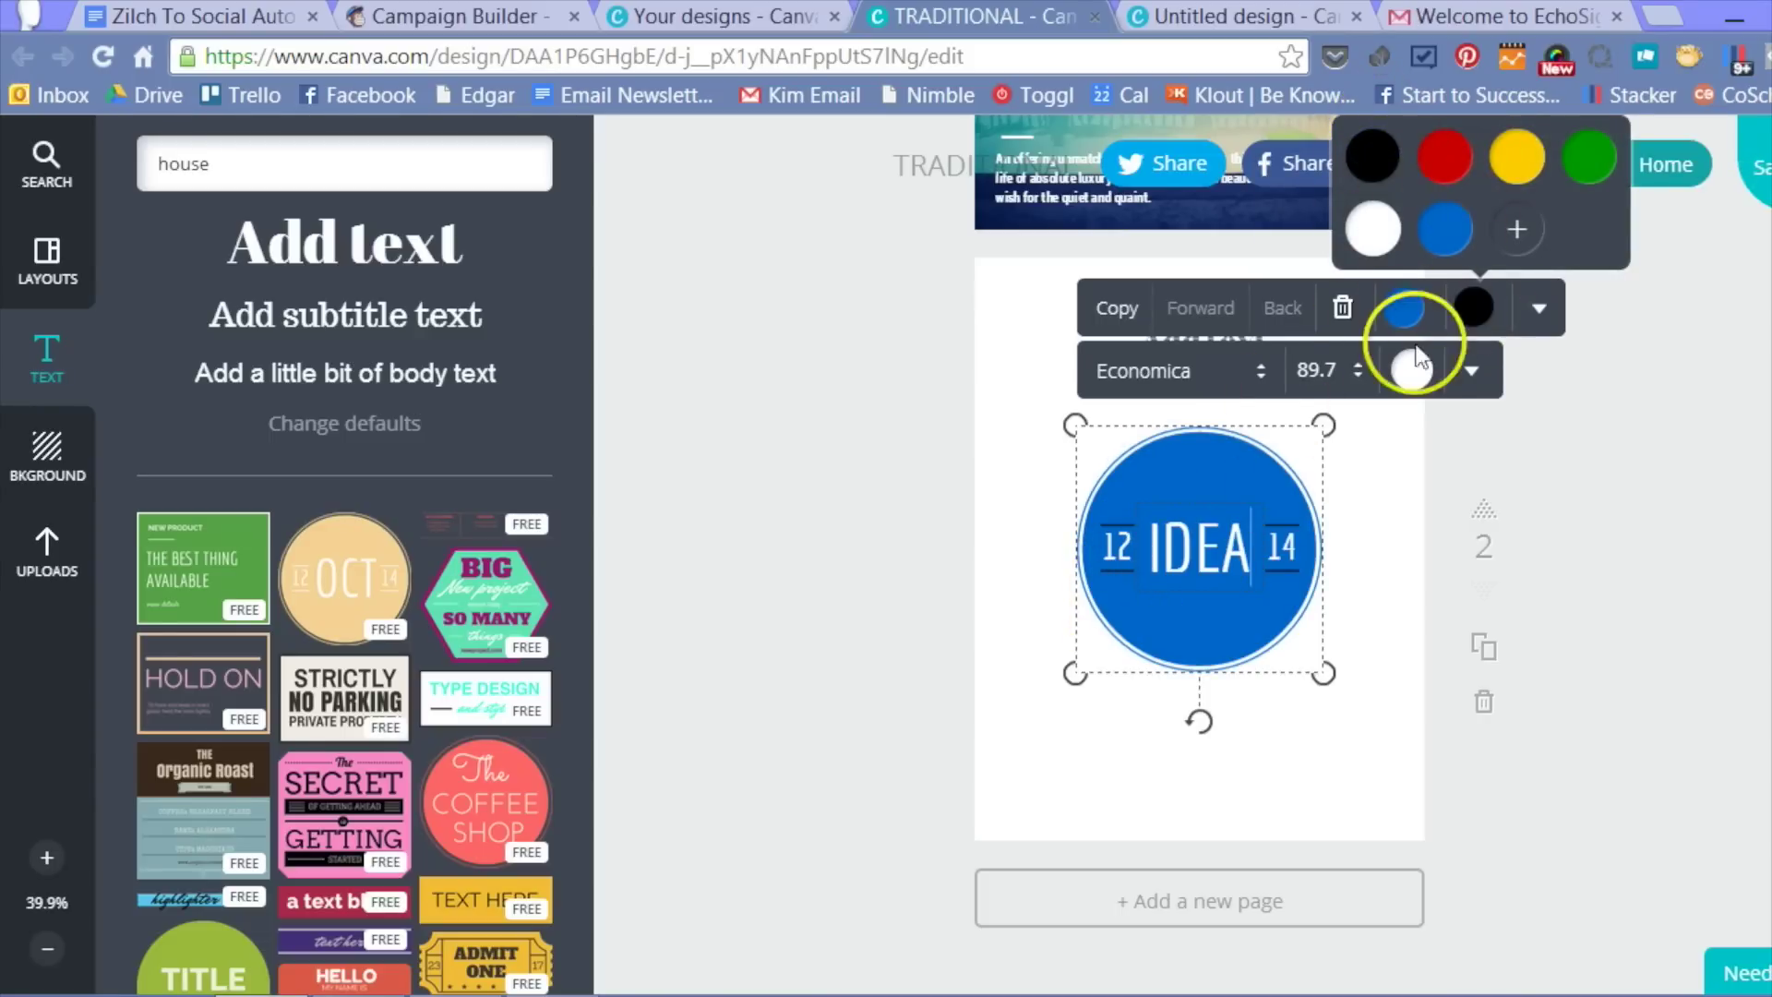
left_click(1516, 229)
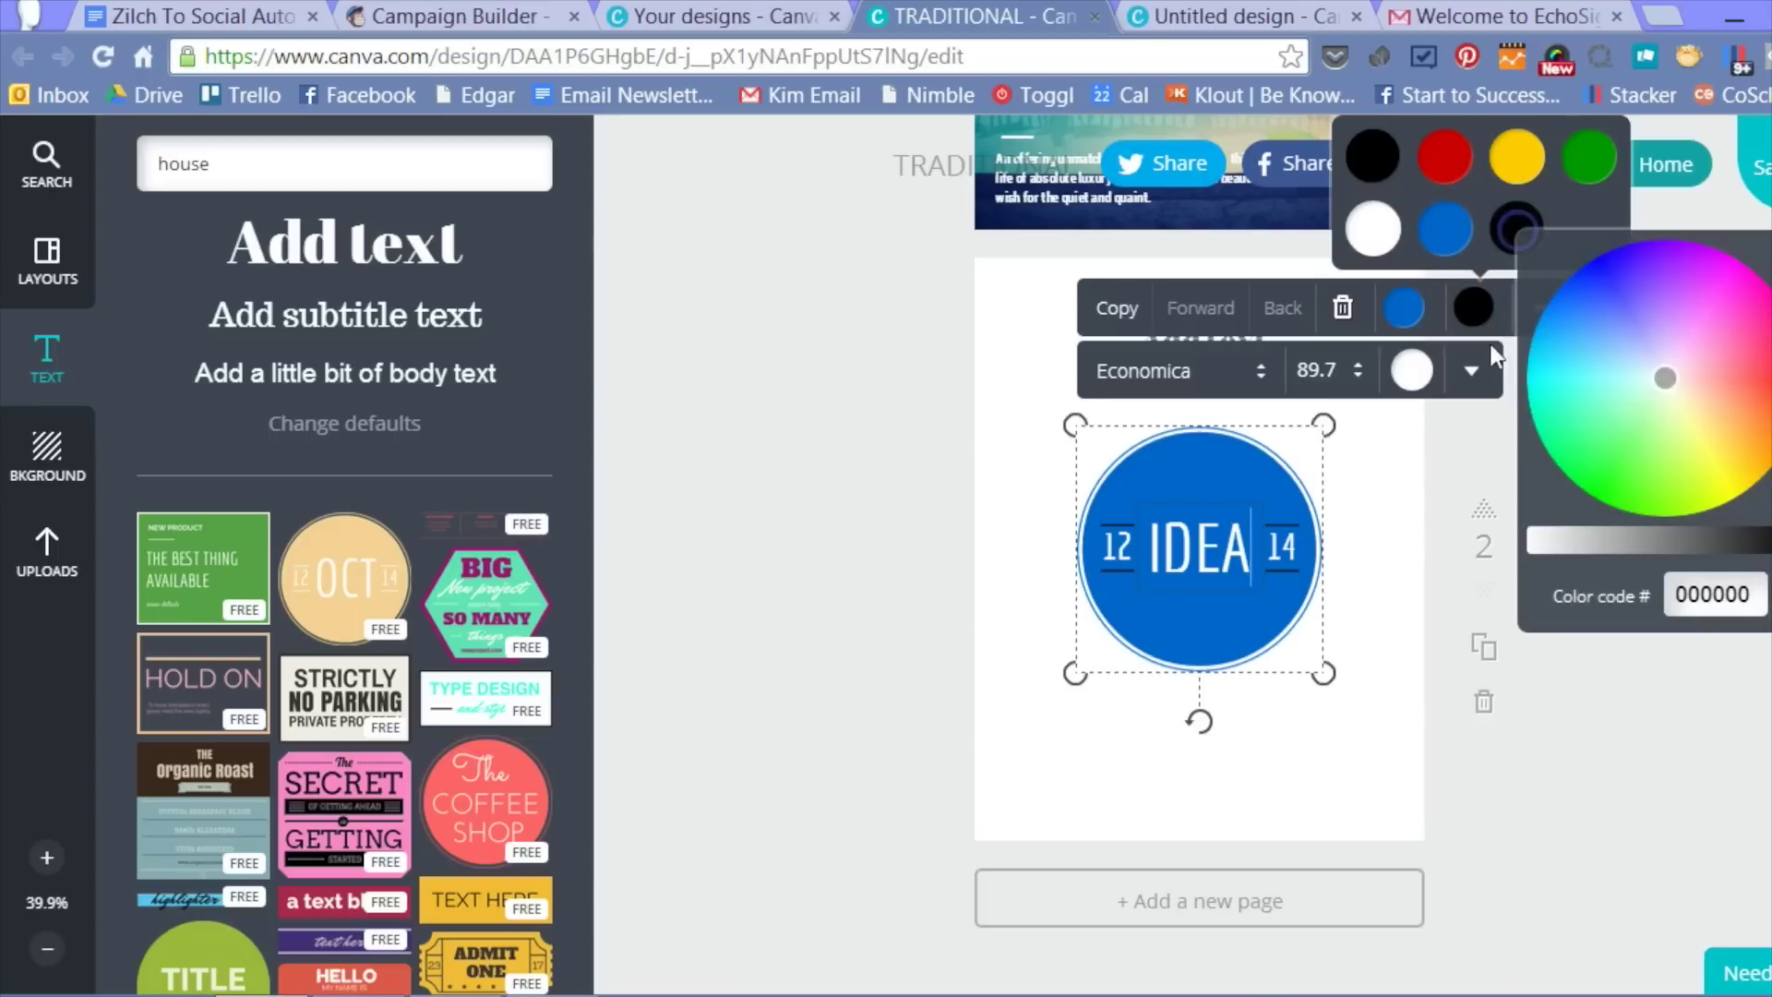
left_click_drag(1648, 406, 1617, 363)
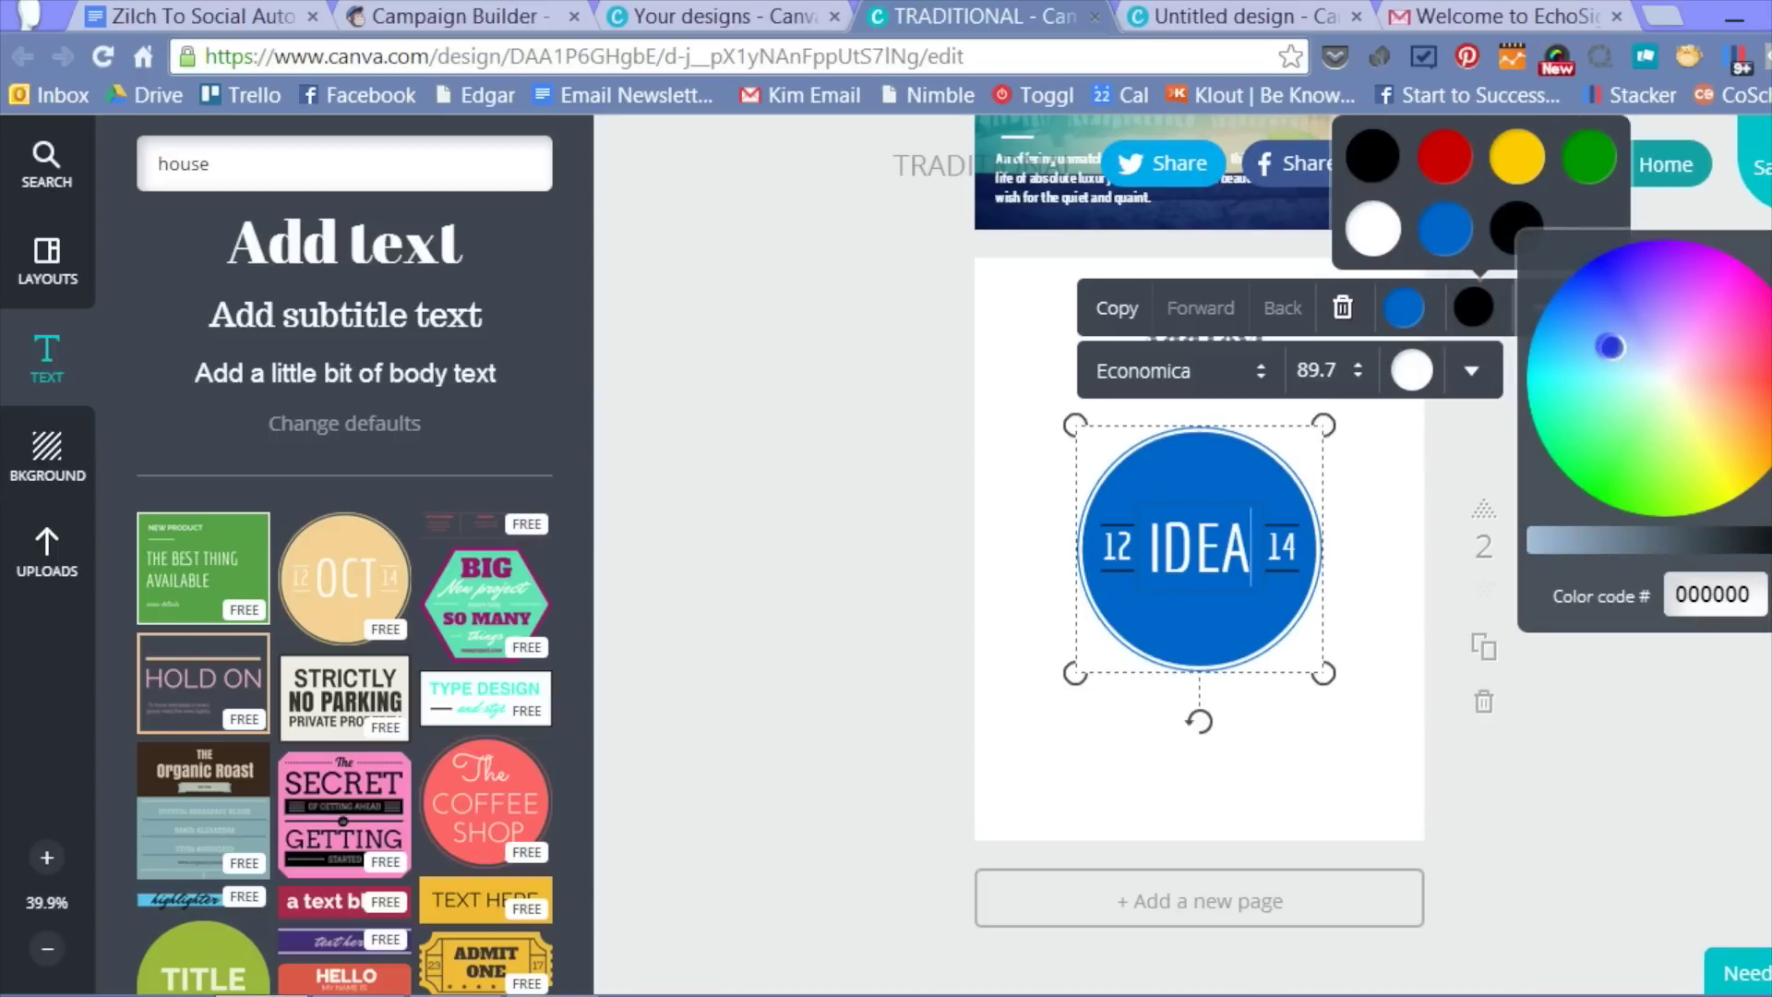
left_click(1609, 540)
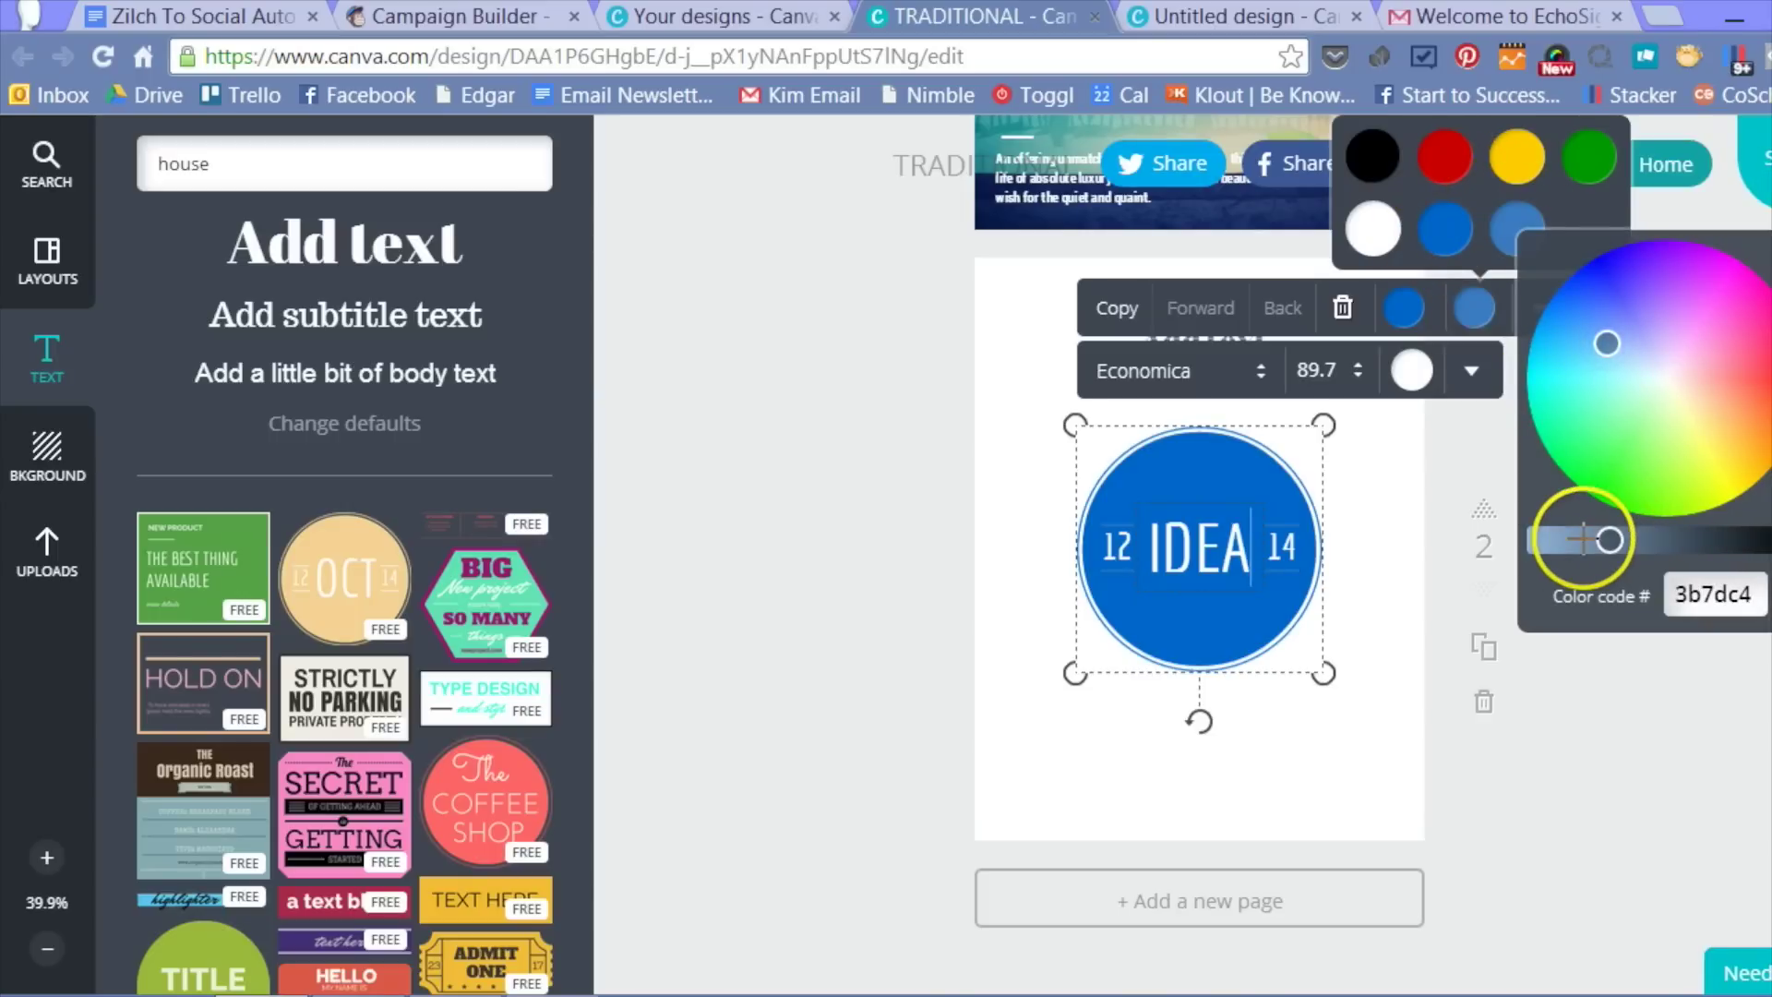
left_click(1584, 540)
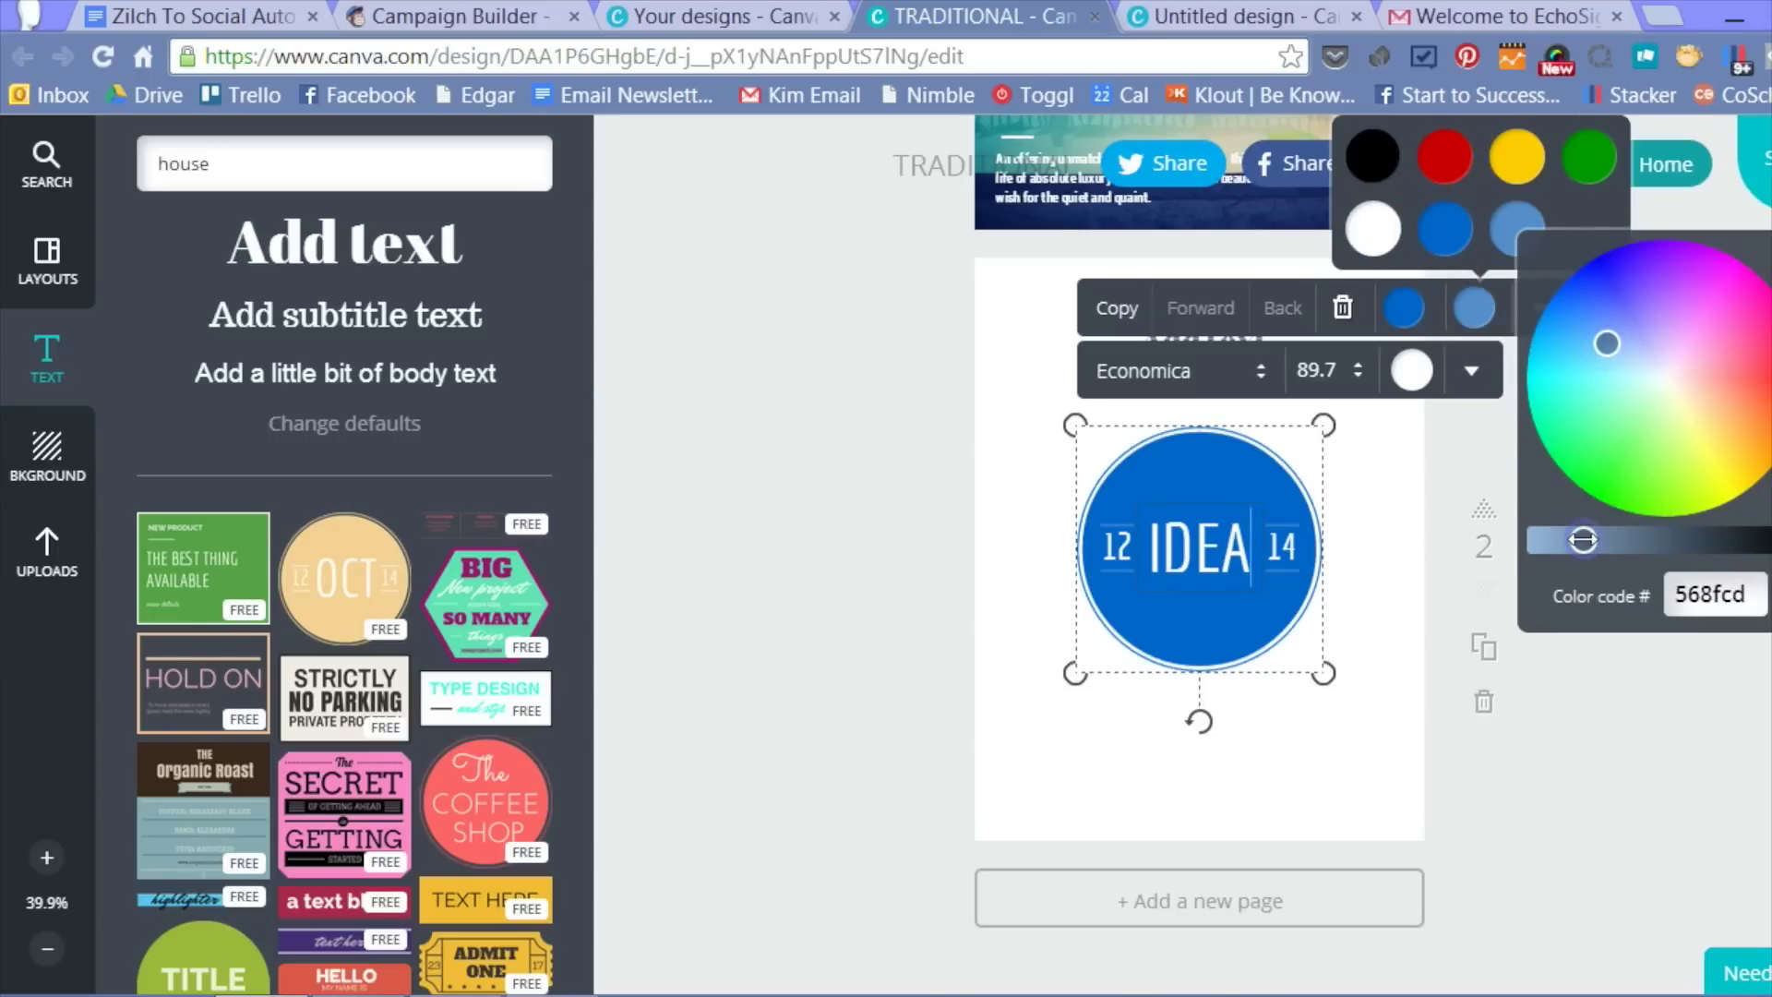
left_click(1448, 234)
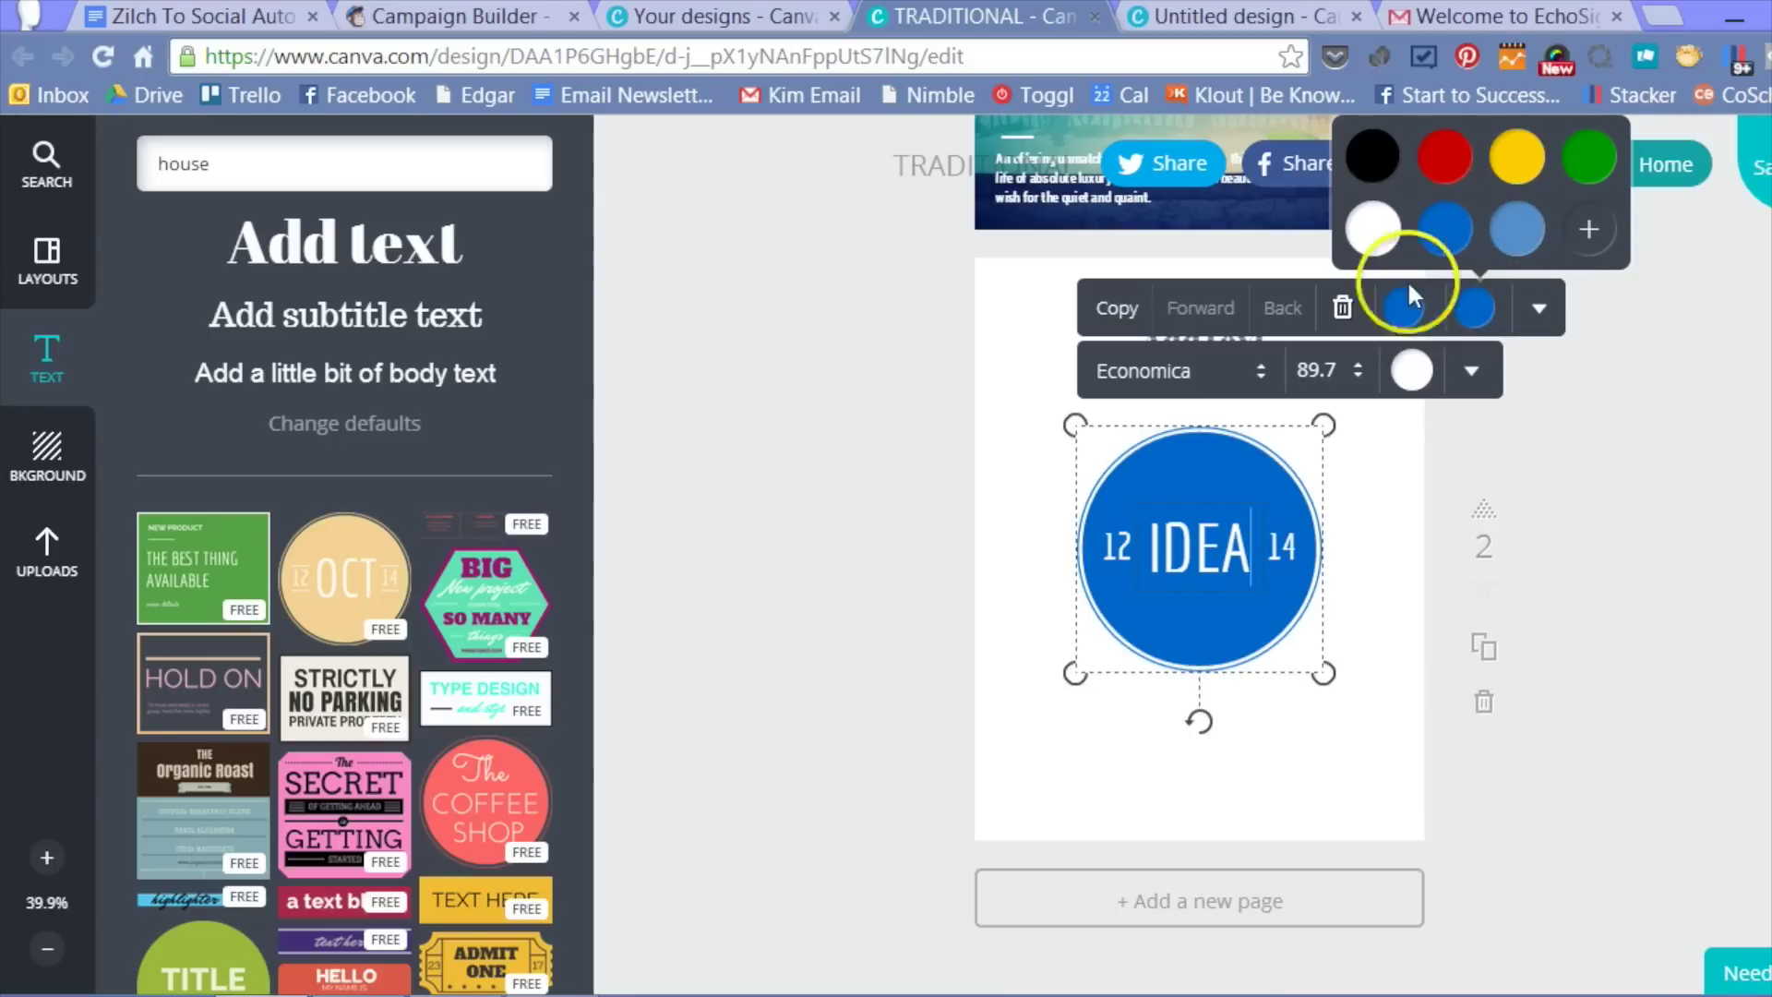
left_click(1408, 288)
left_click(1446, 232)
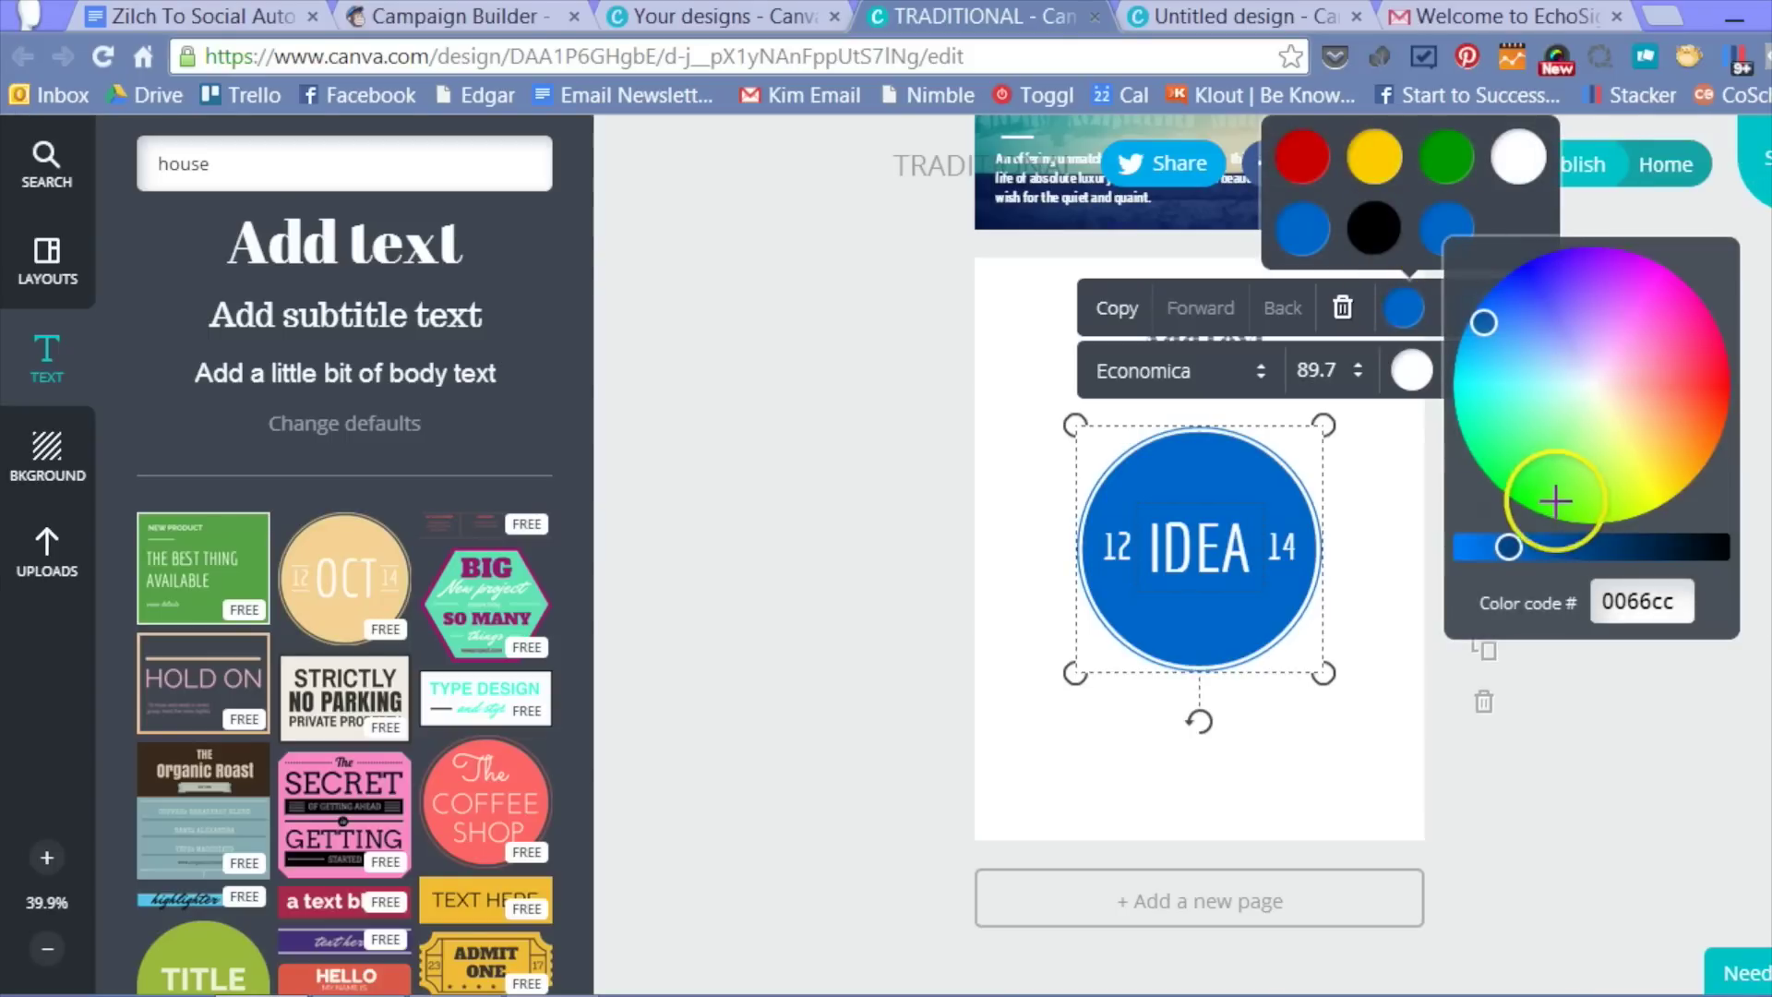
left_click_drag(1484, 323, 1508, 369)
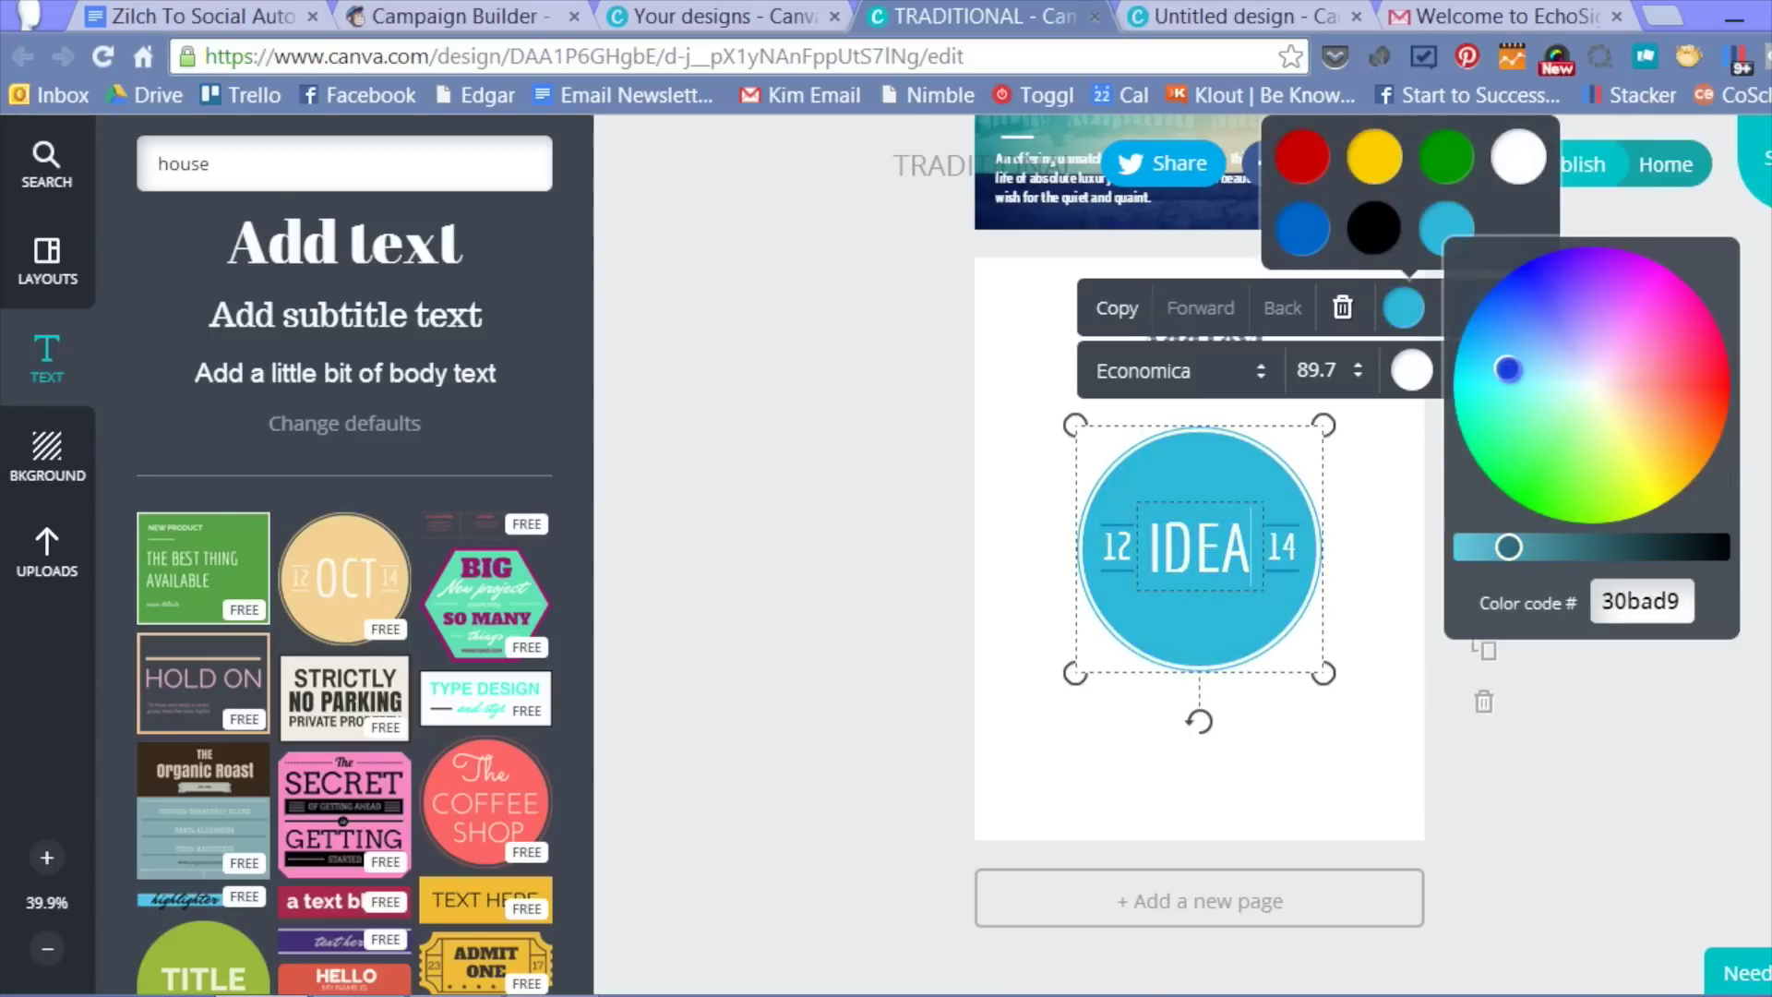
left_click(1021, 323)
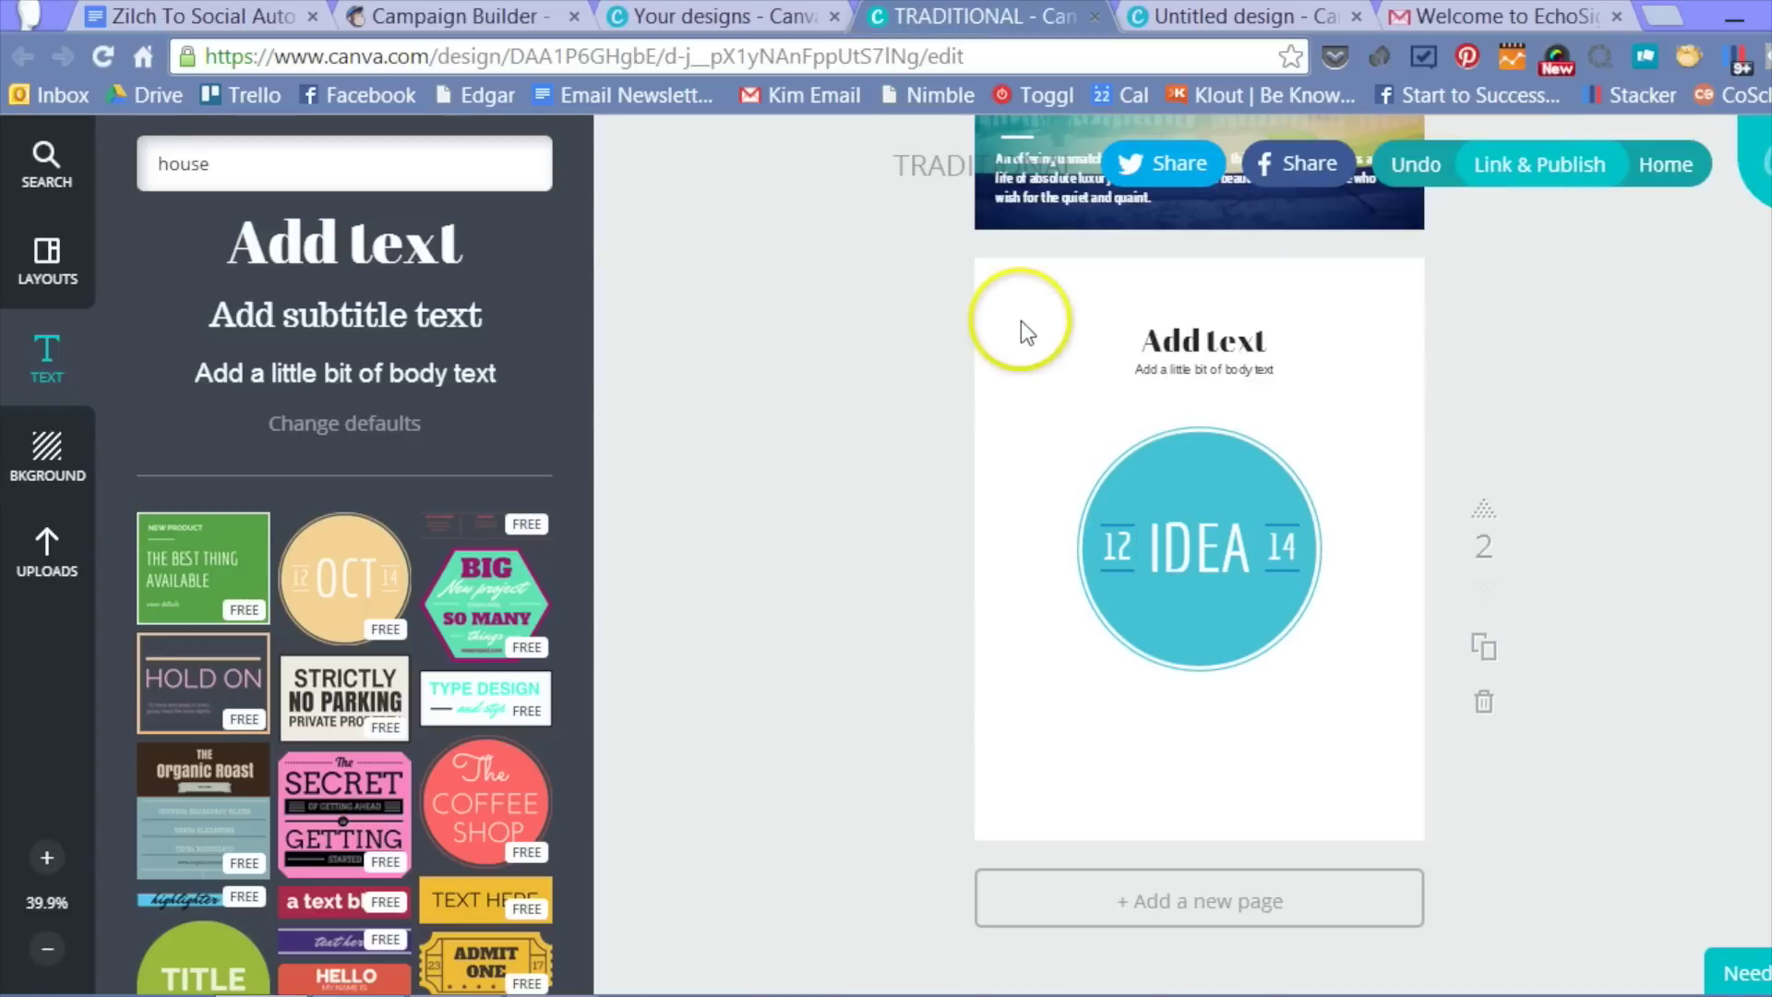
Delete the placeholder Add text heading and body text from page 2.
double_click(1207, 340)
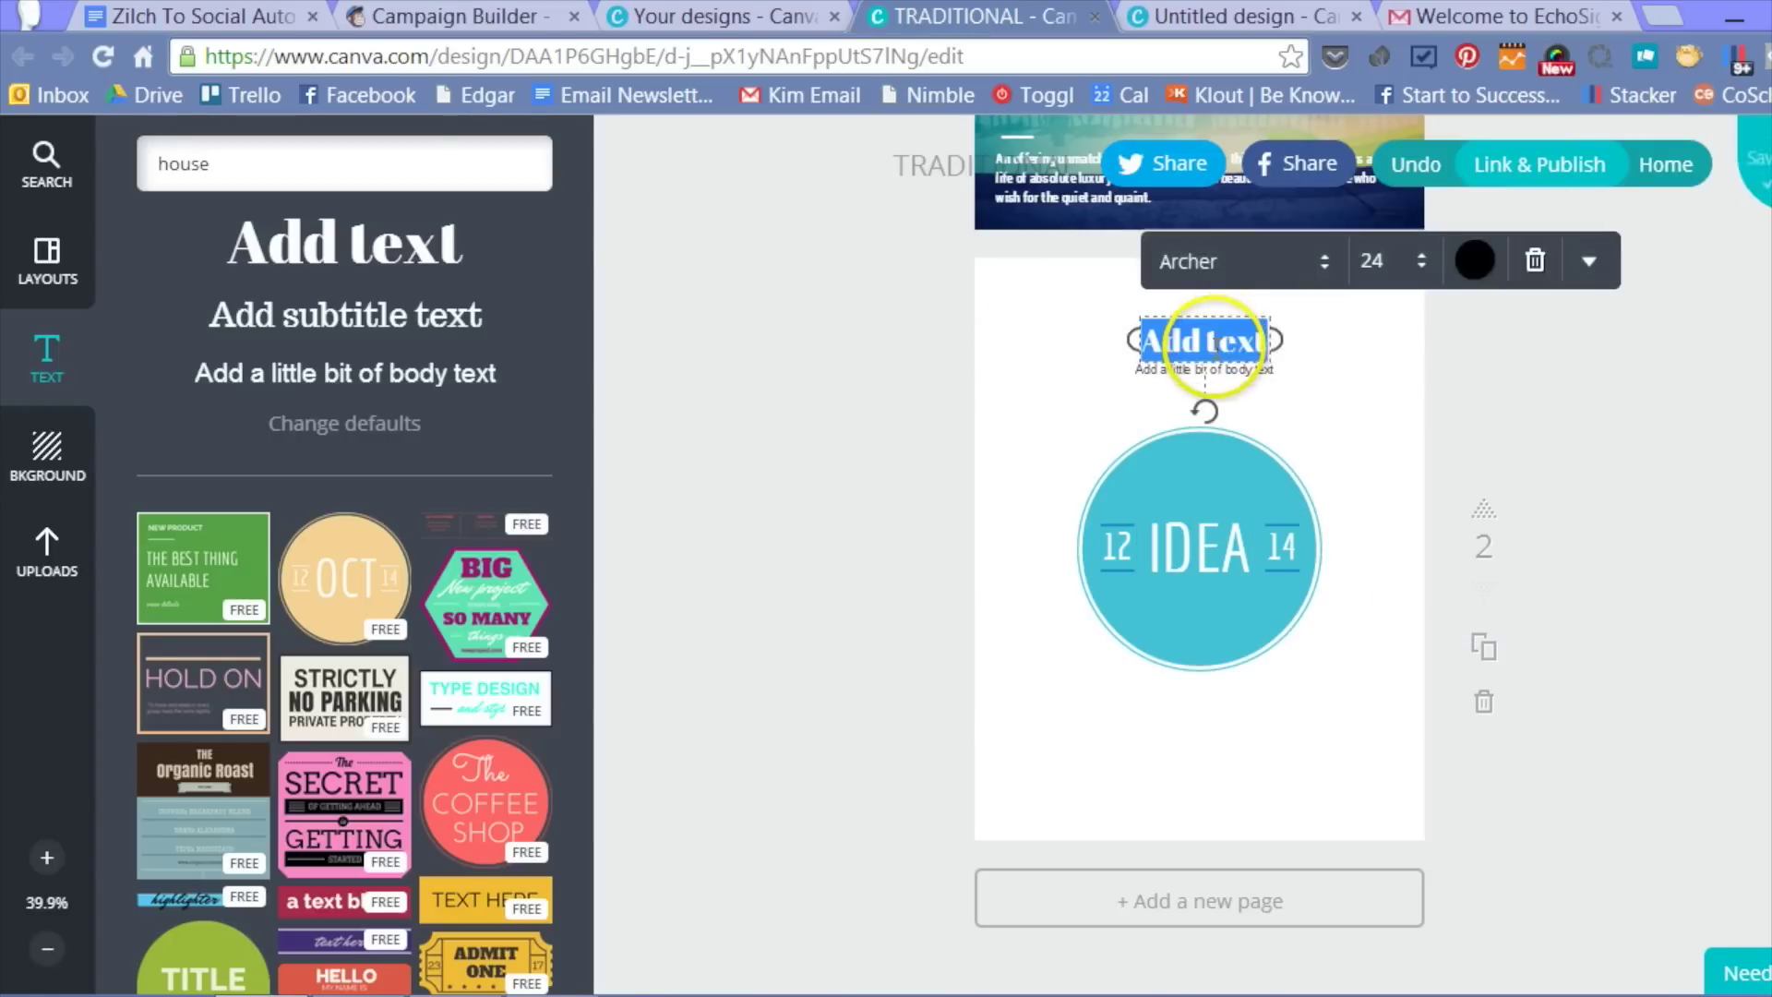
left_click(1534, 261)
double_click(1204, 369)
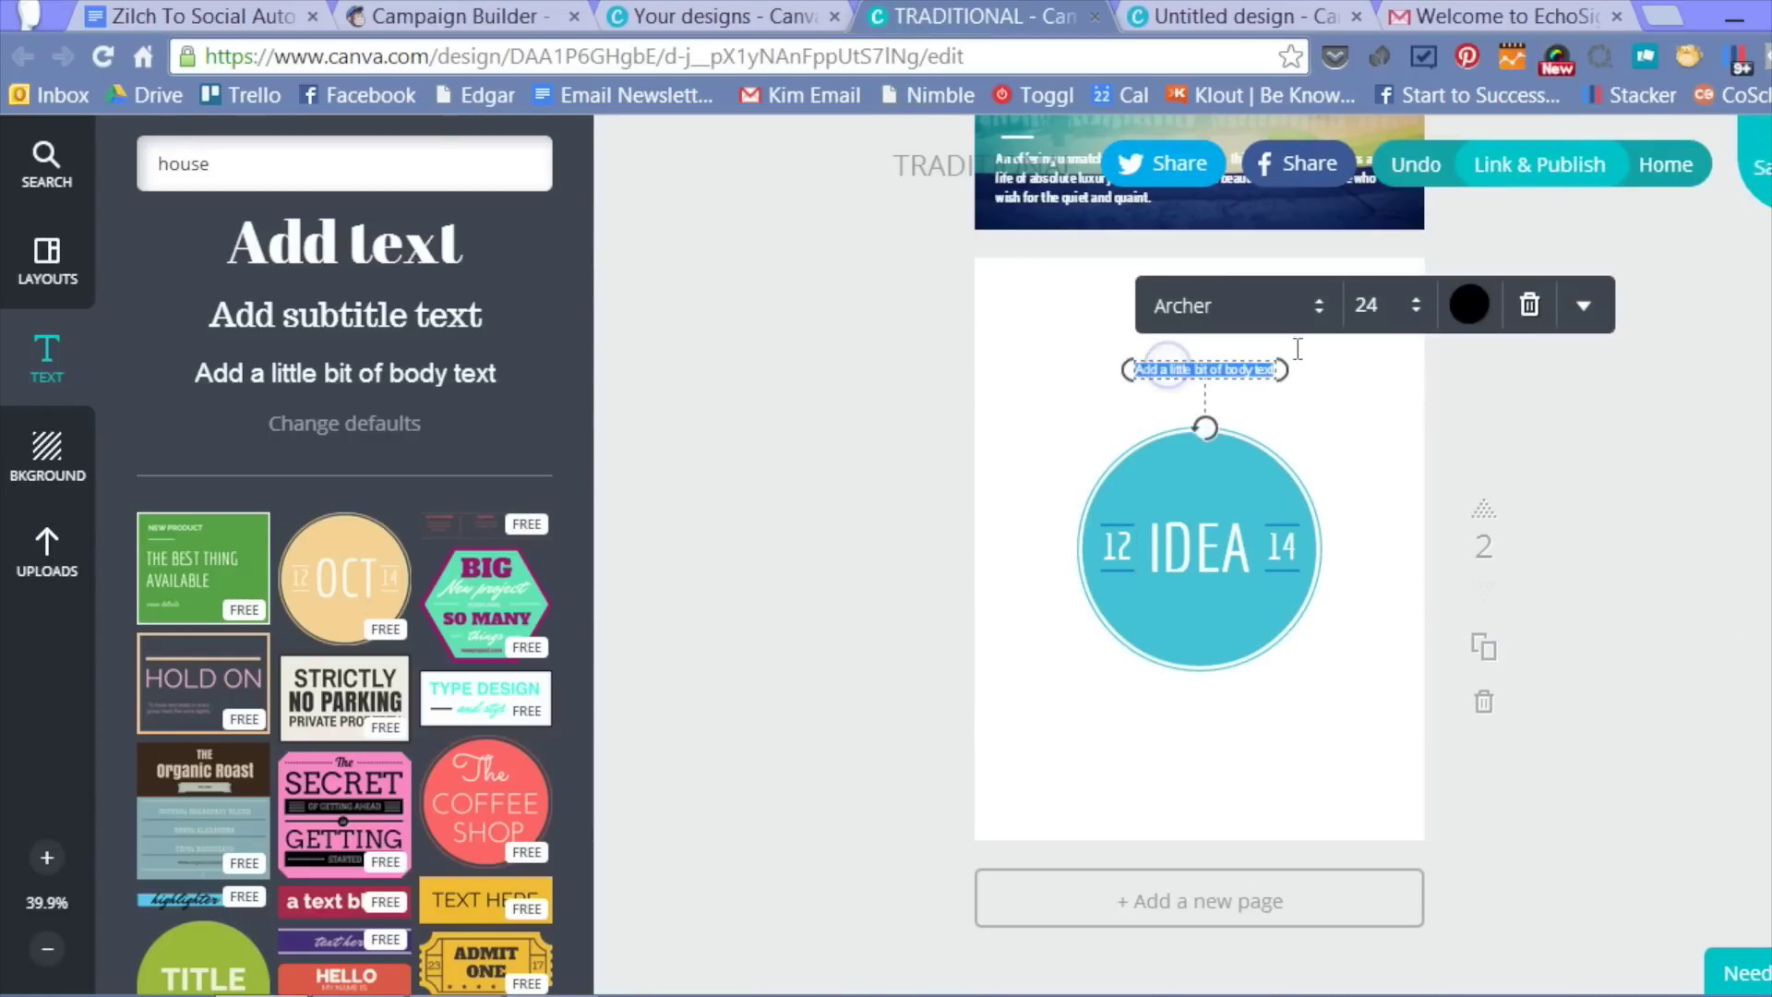
left_click(1555, 305)
Apply the teal diagonal-stripes background to page 2, then recolour it white and finally black.
left_click(65, 369)
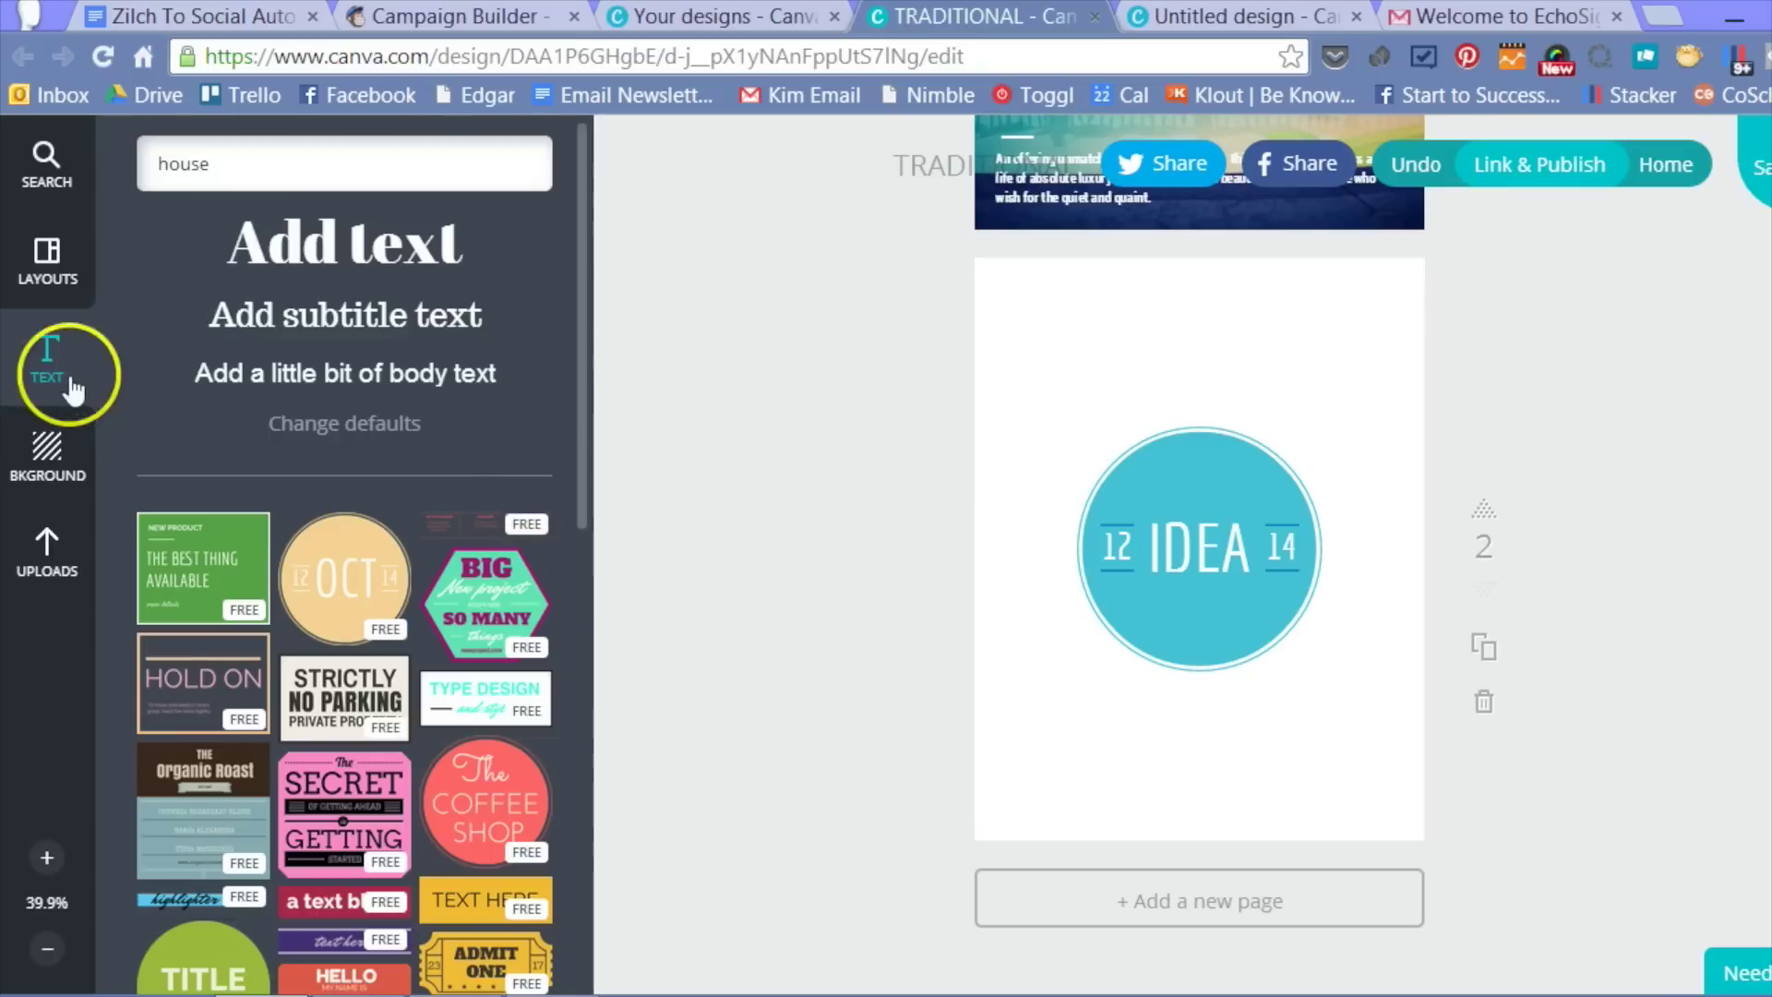
left_click(43, 484)
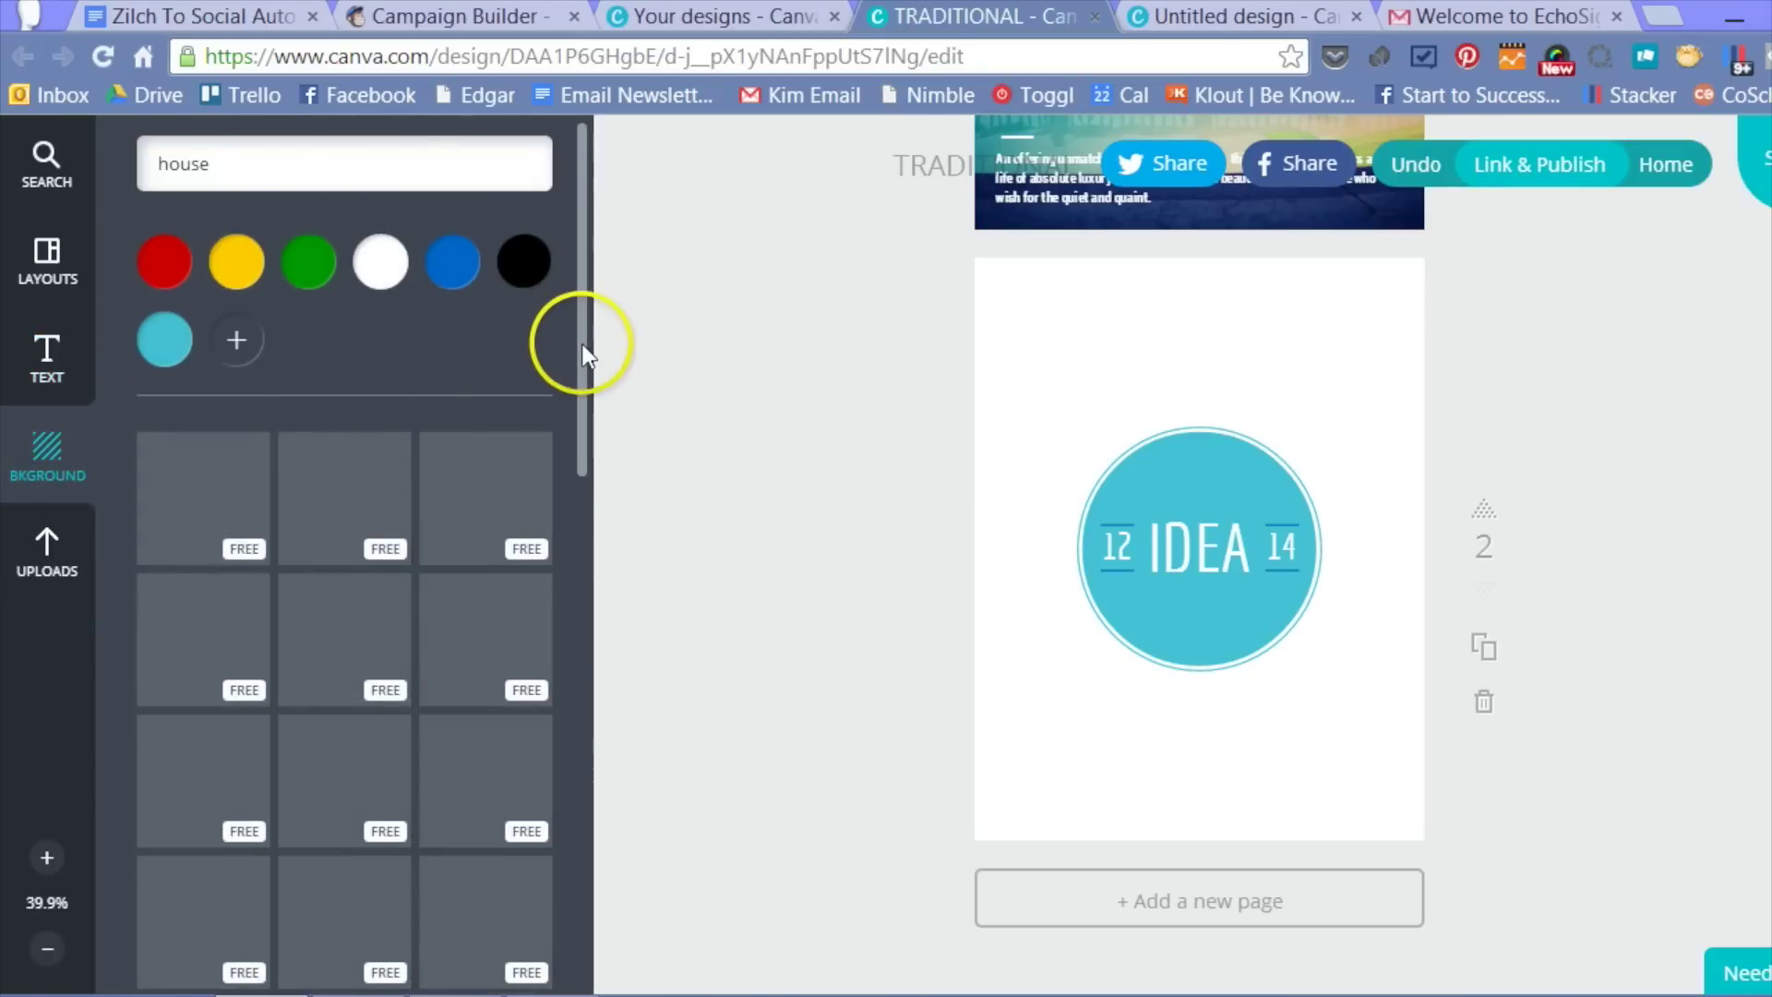
left_click_drag(581, 356, 583, 427)
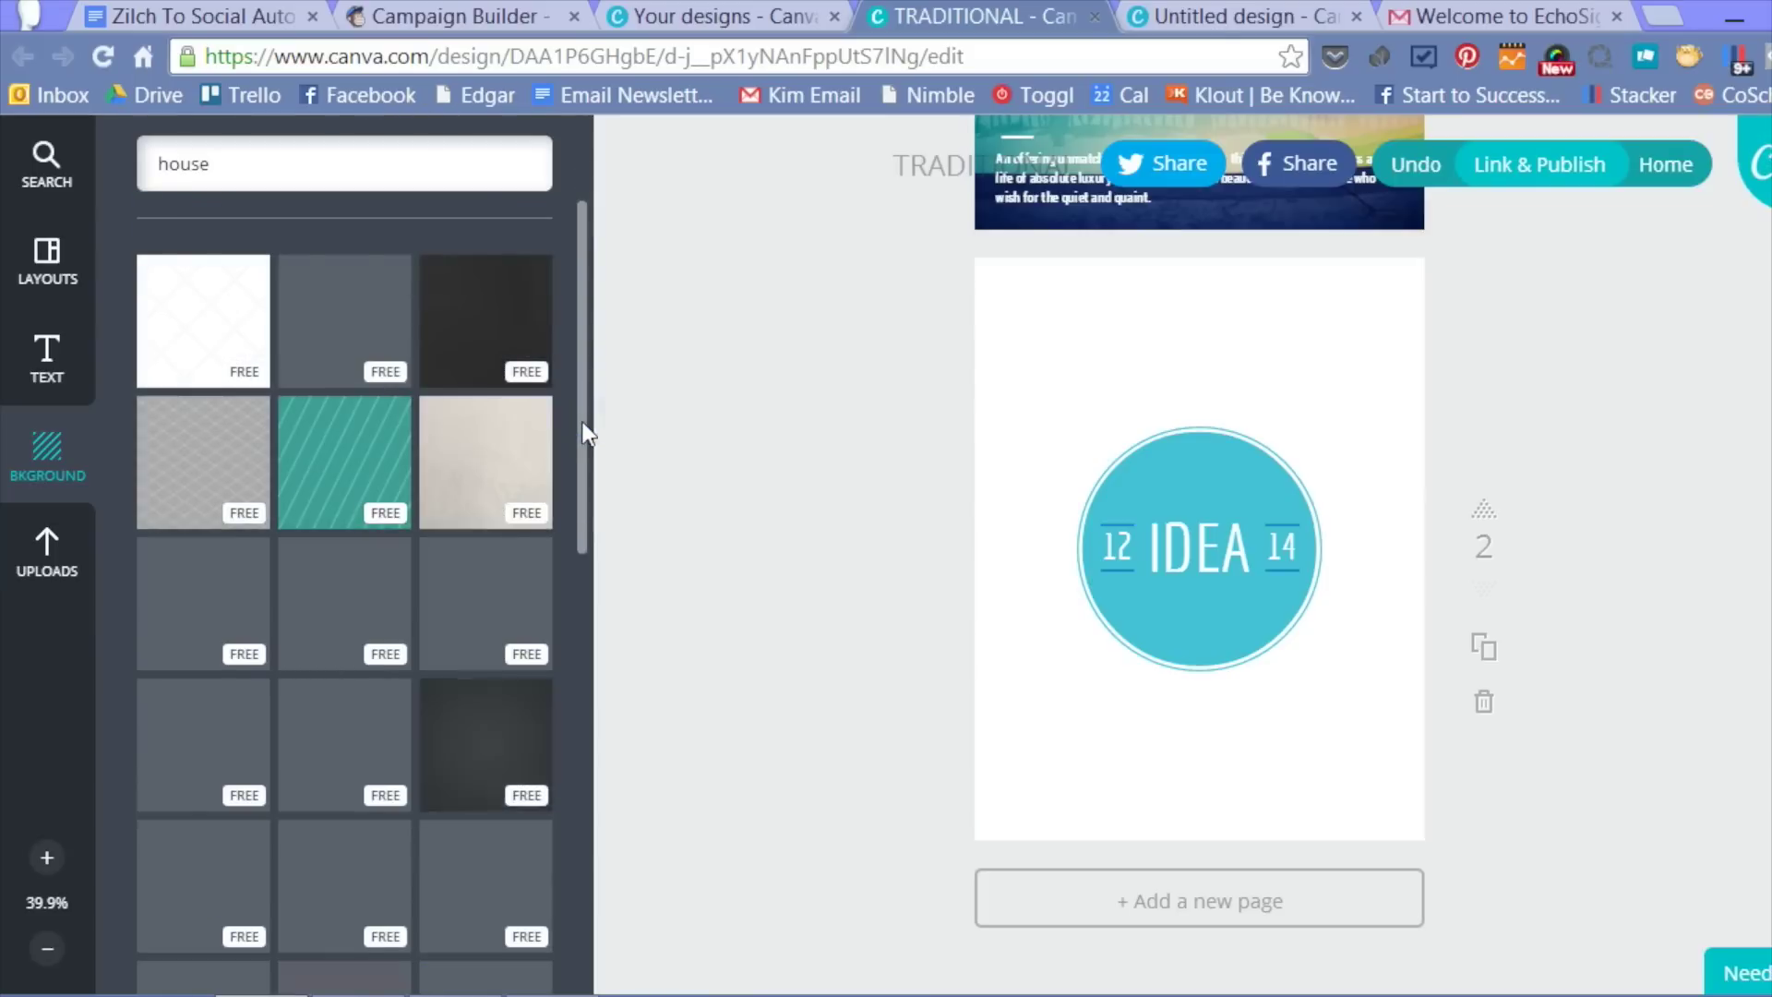
left_click(339, 434)
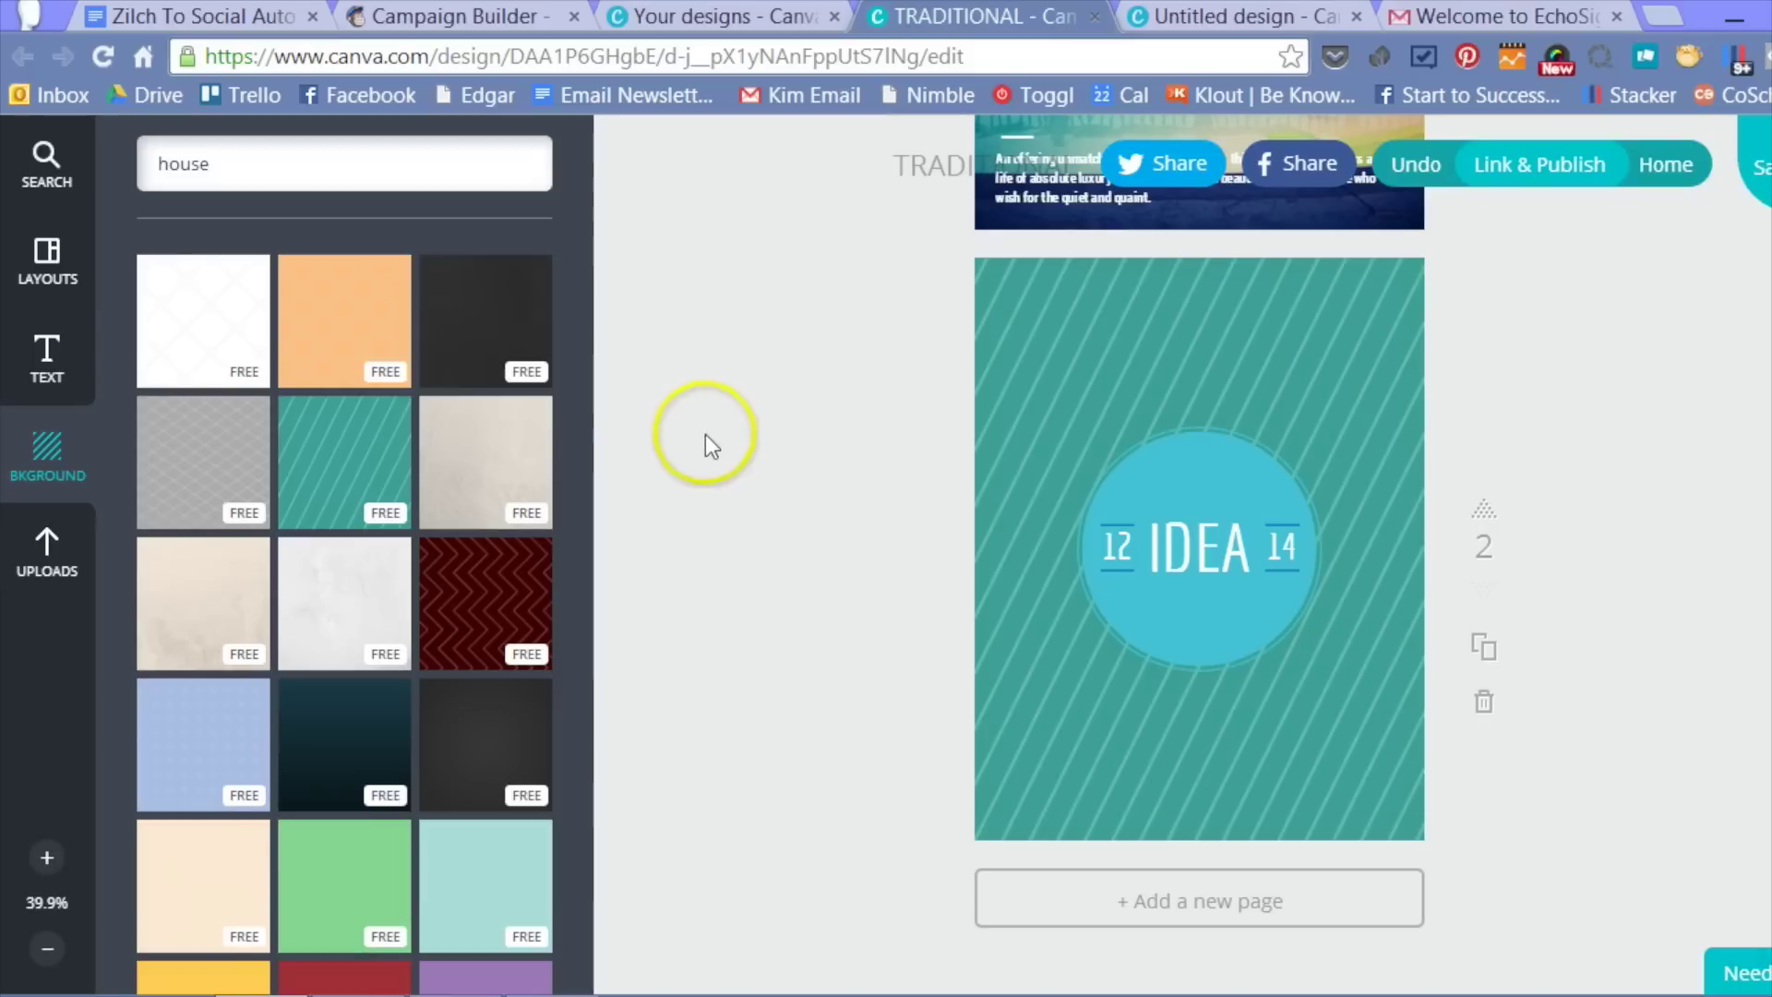
left_click_drag(581, 343, 574, 240)
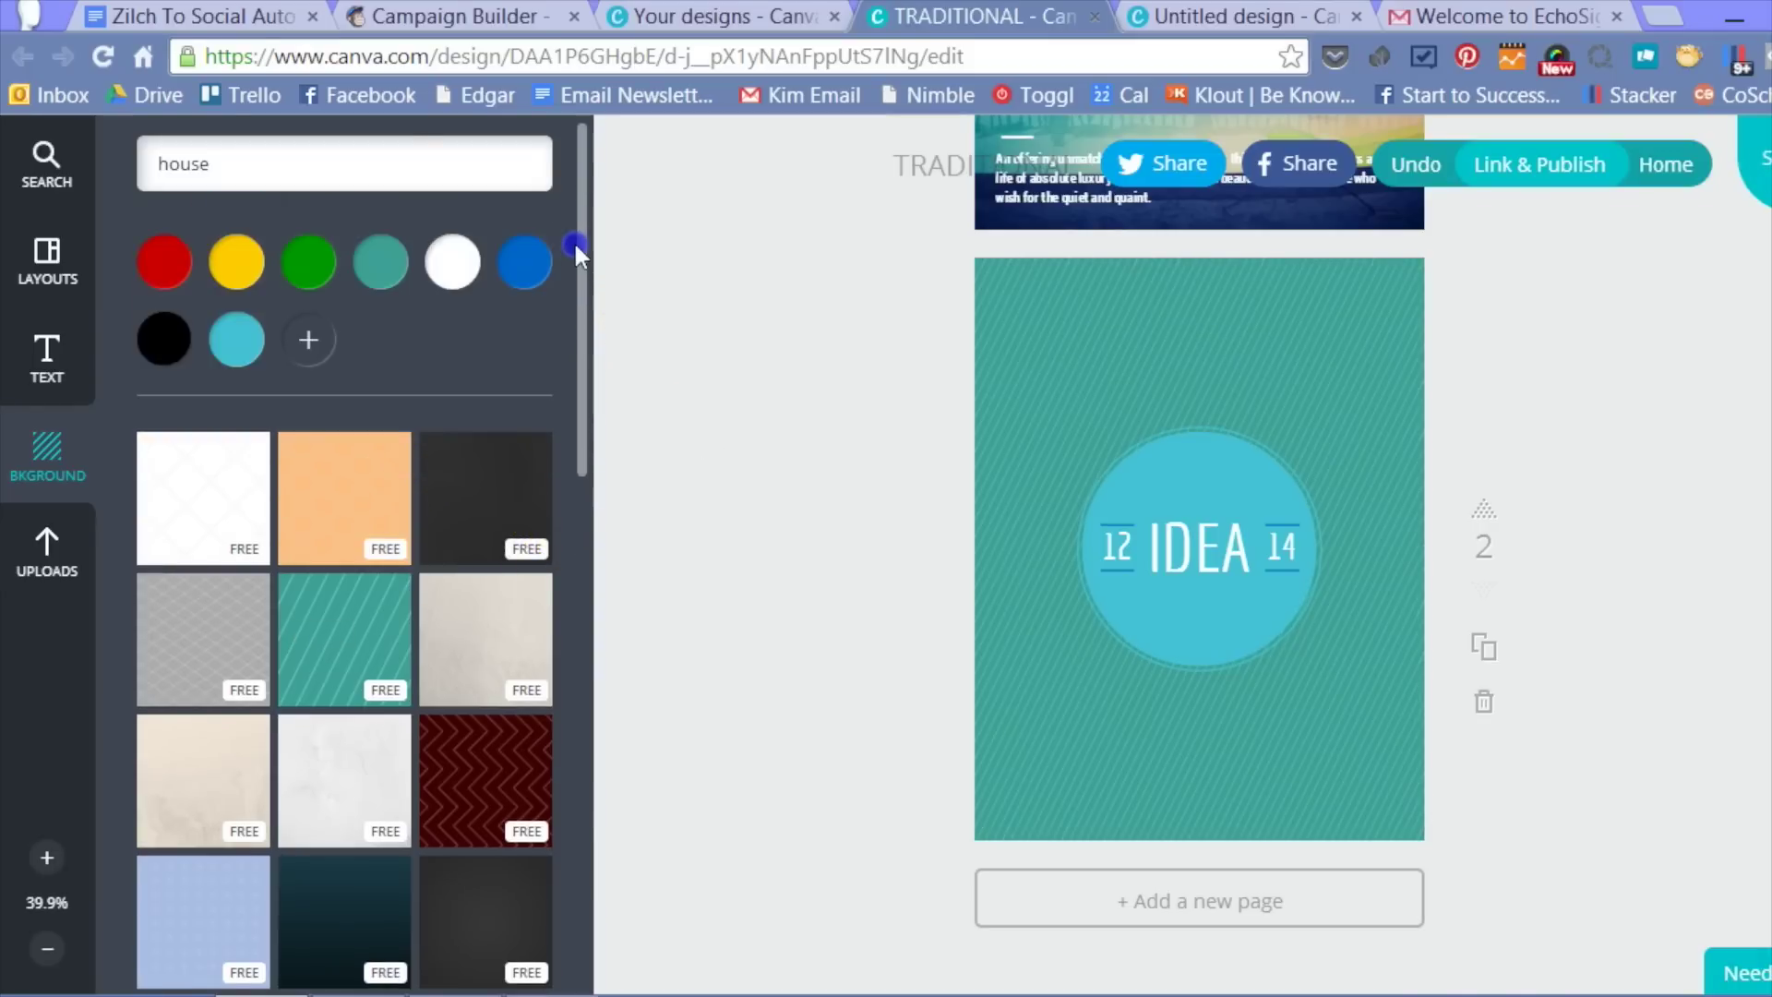
left_click(459, 270)
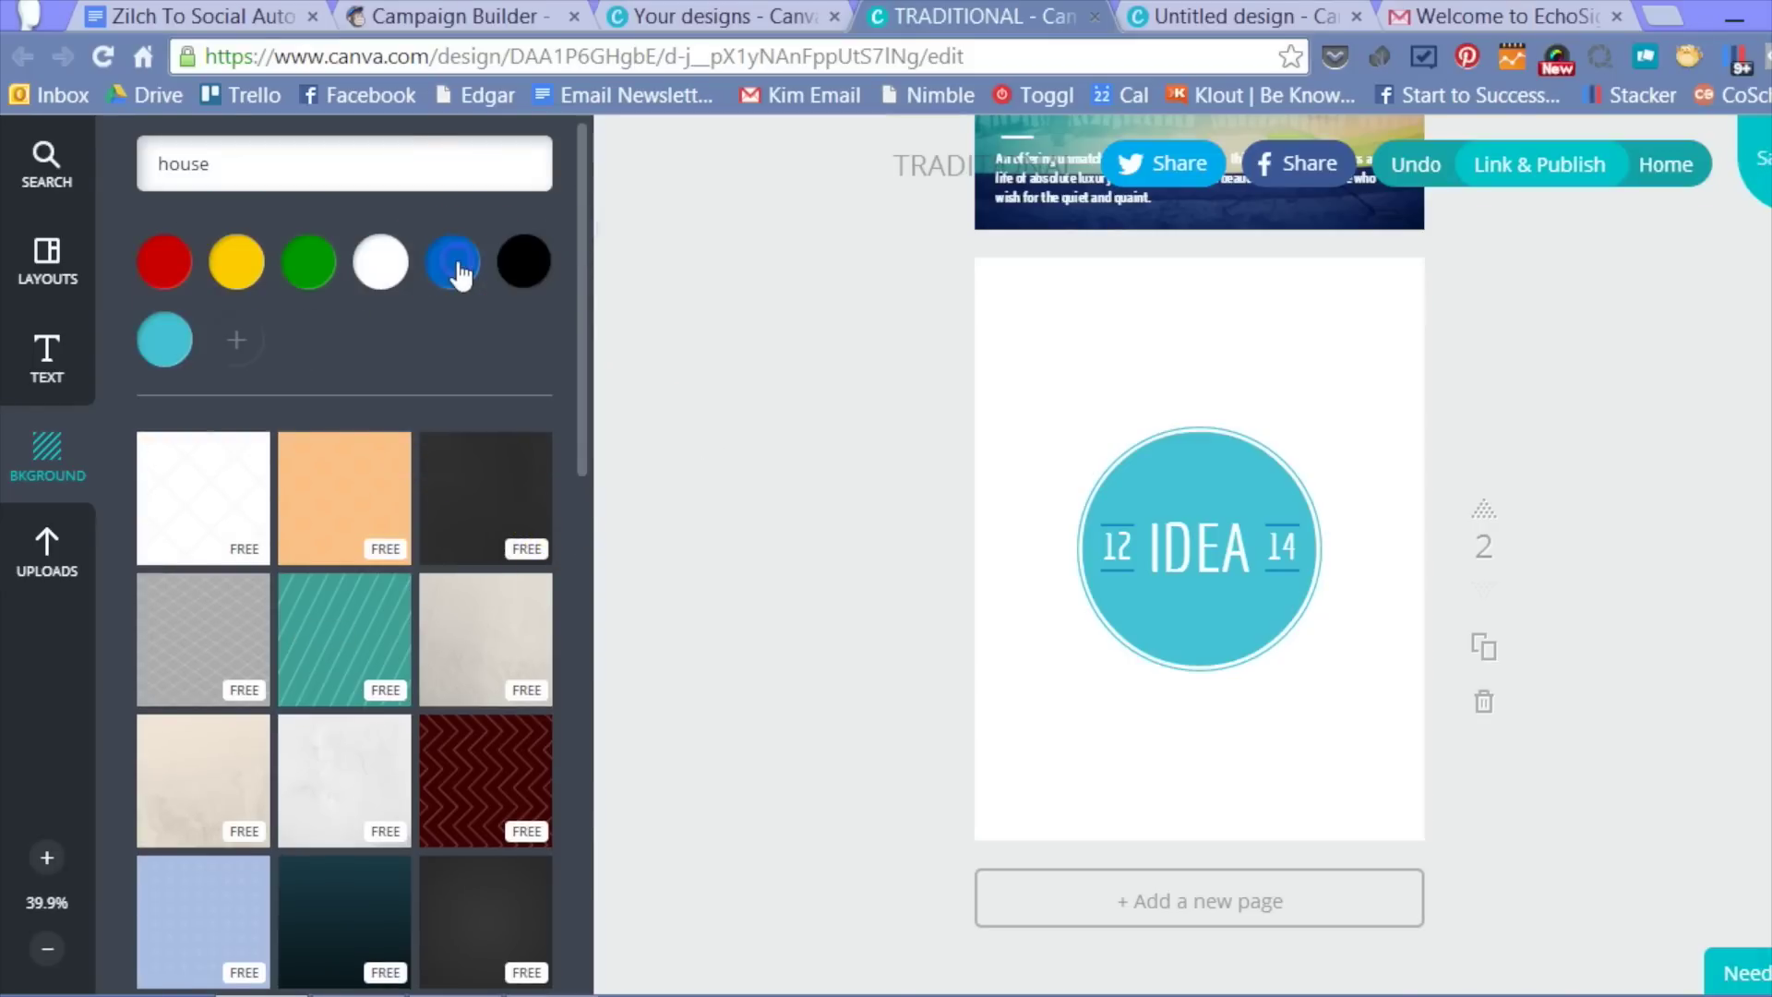
left_click(514, 266)
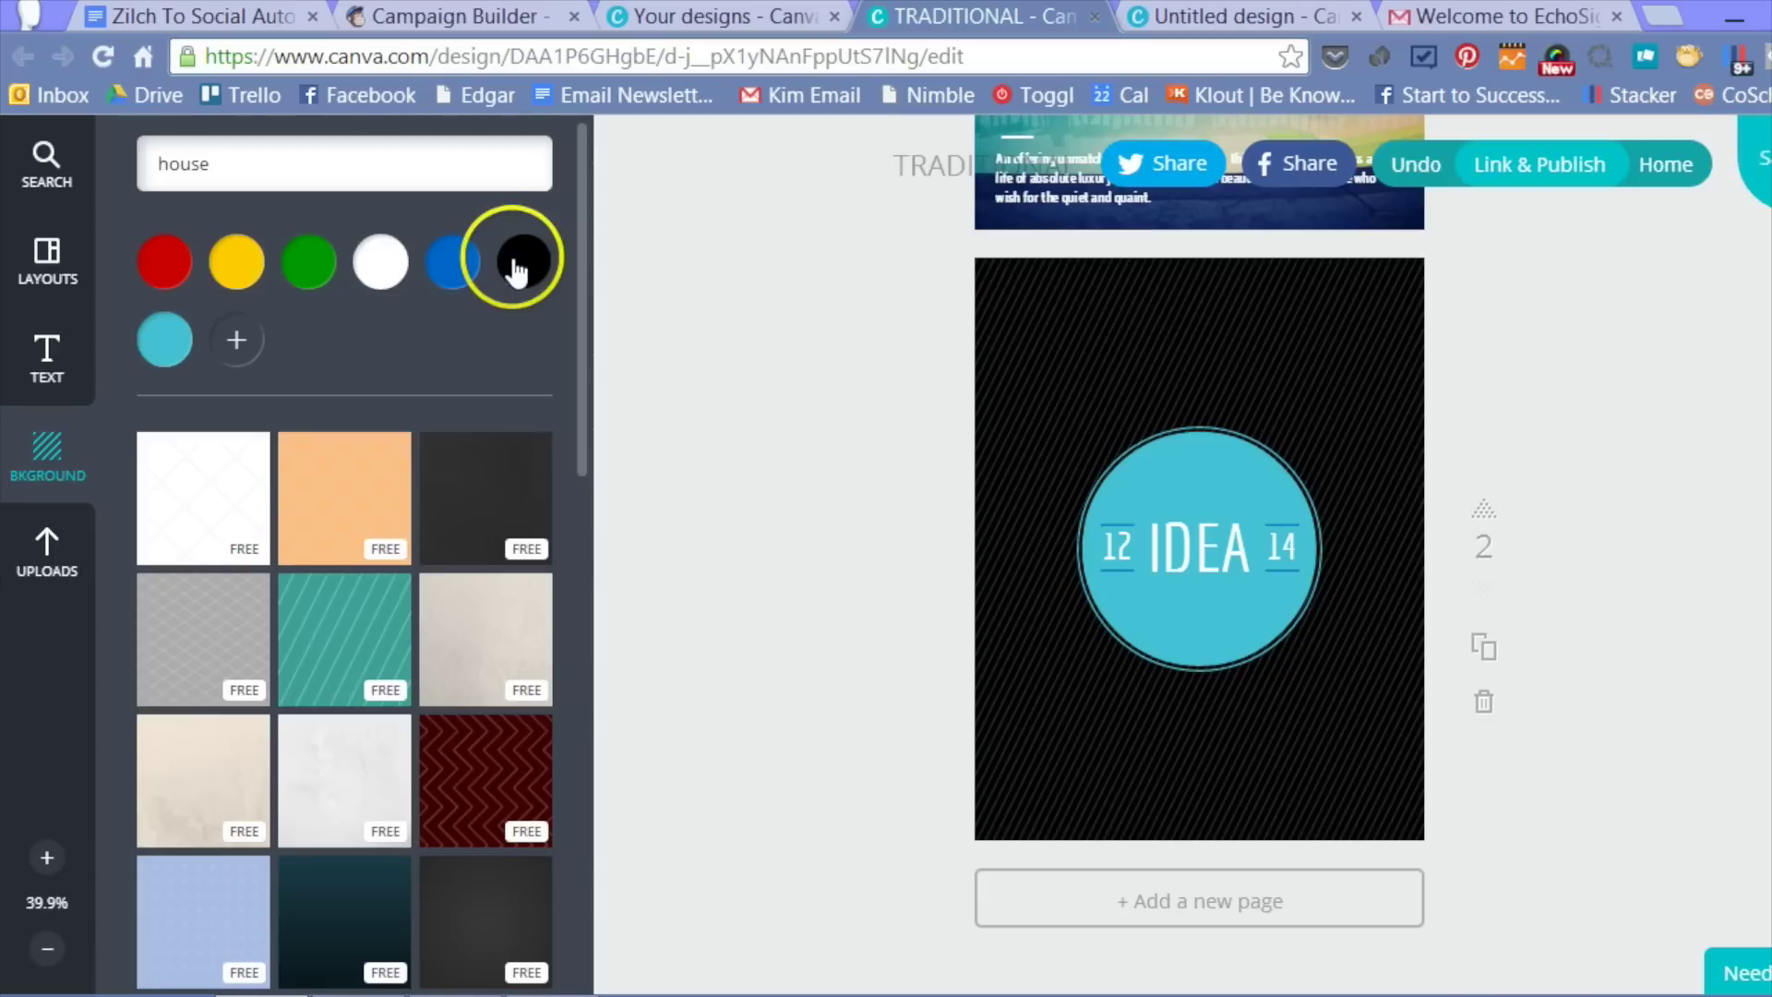
Try grey, light grey and purple as custom page-2 background colours.
left_click(236, 345)
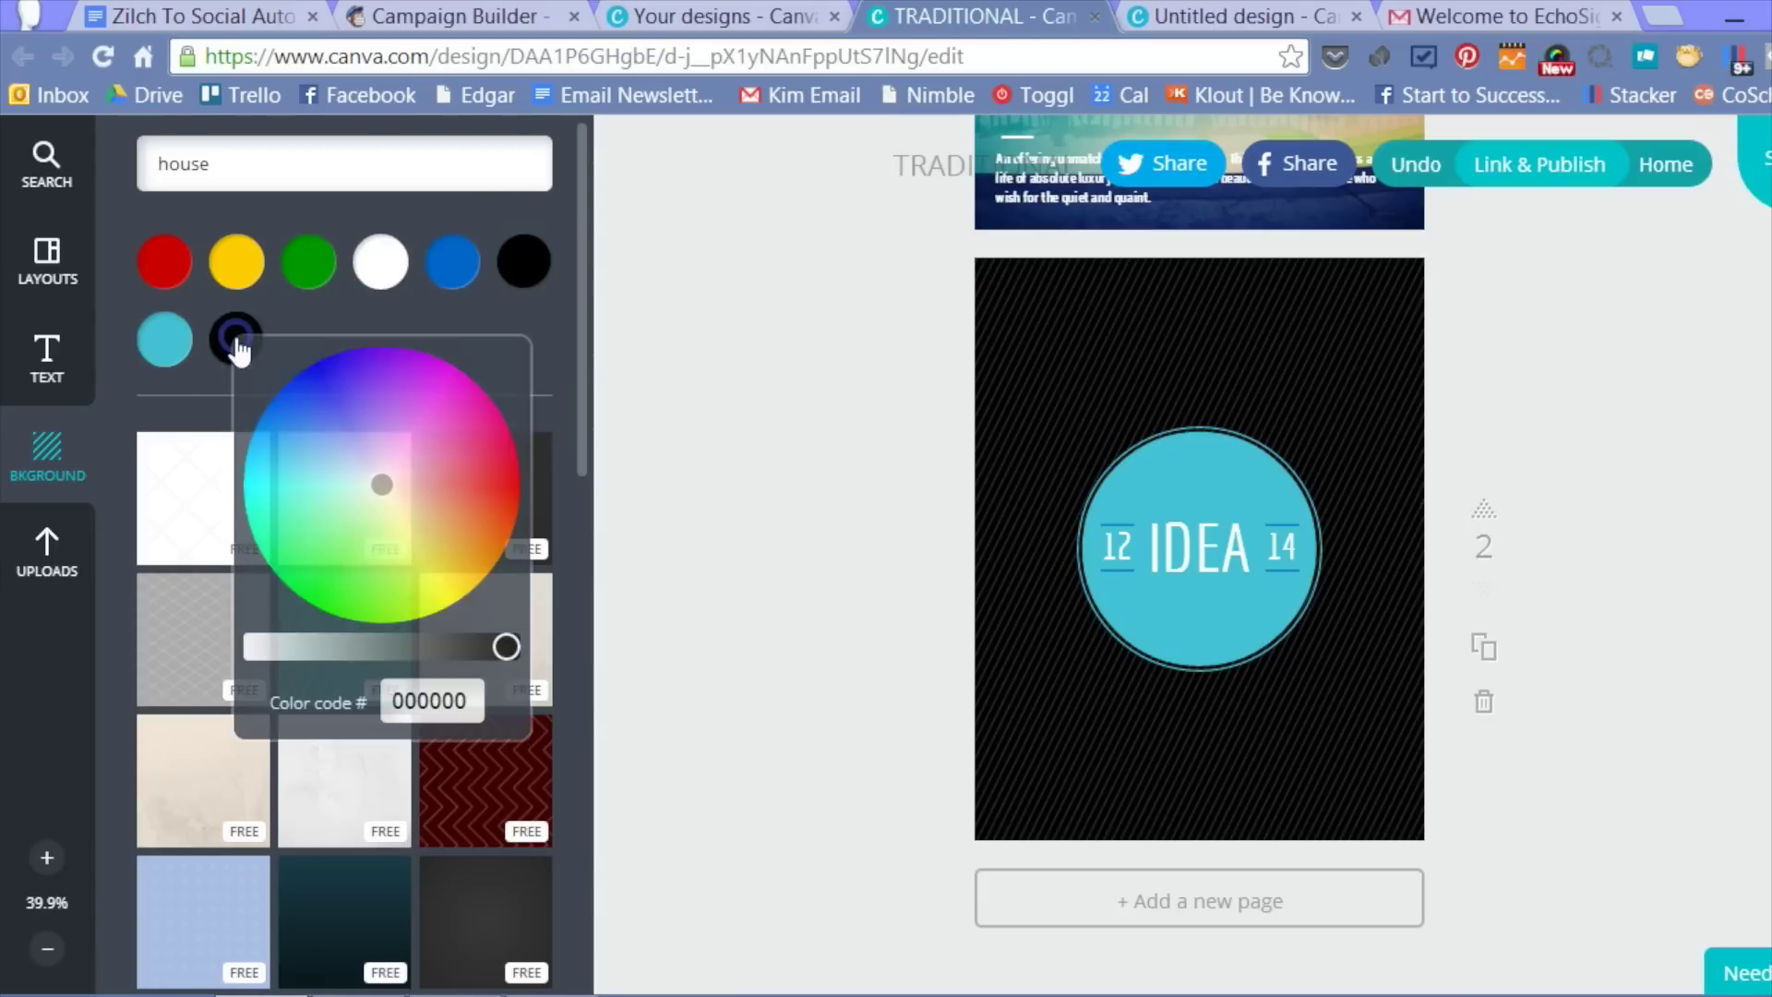
left_click(389, 647)
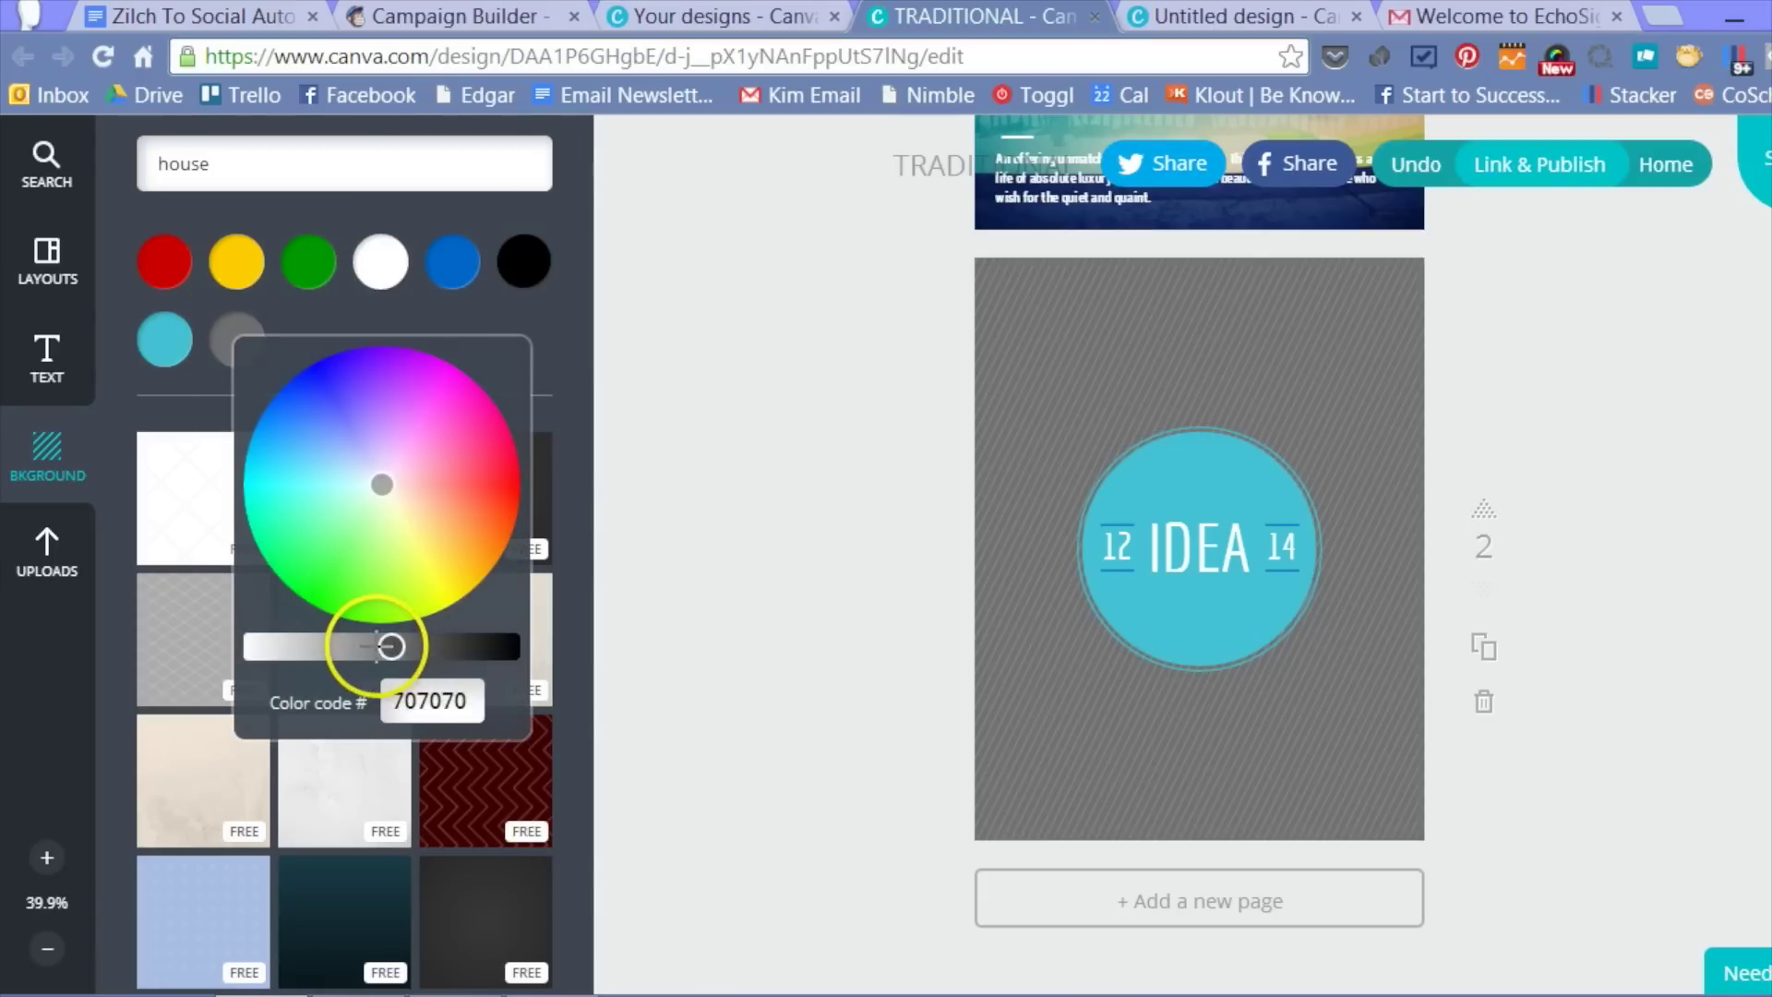
left_click_drag(363, 647, 243, 628)
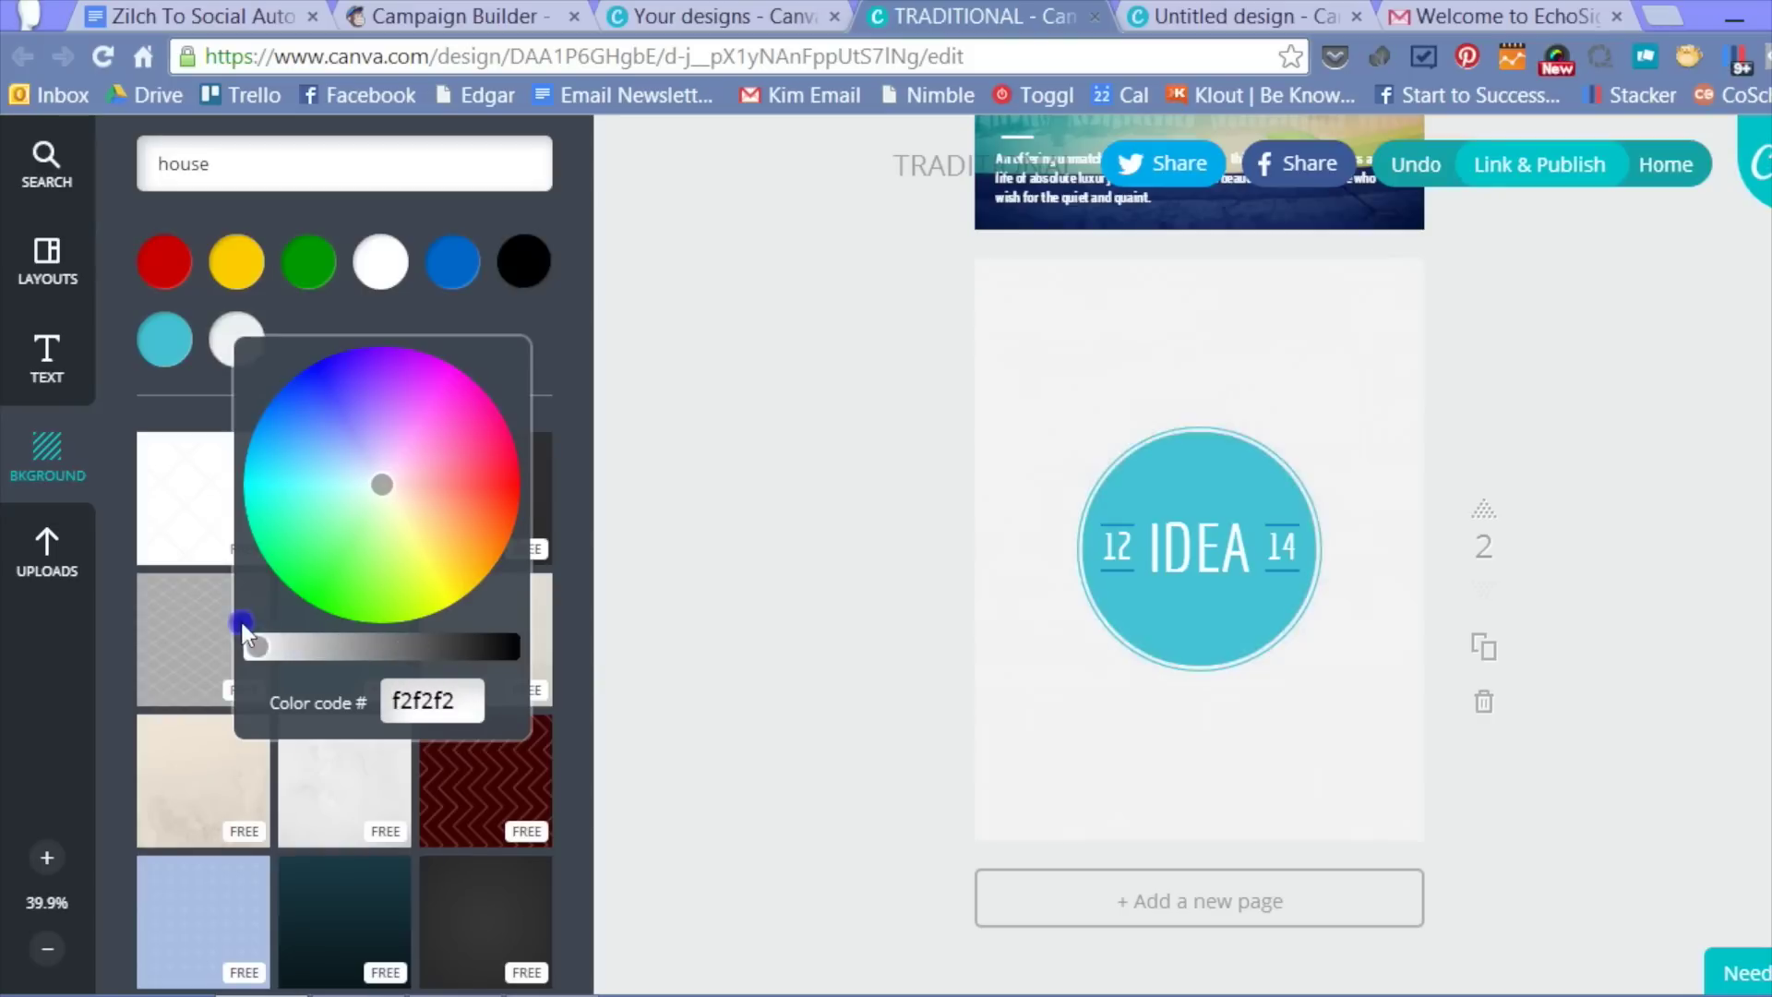
left_click(383, 403)
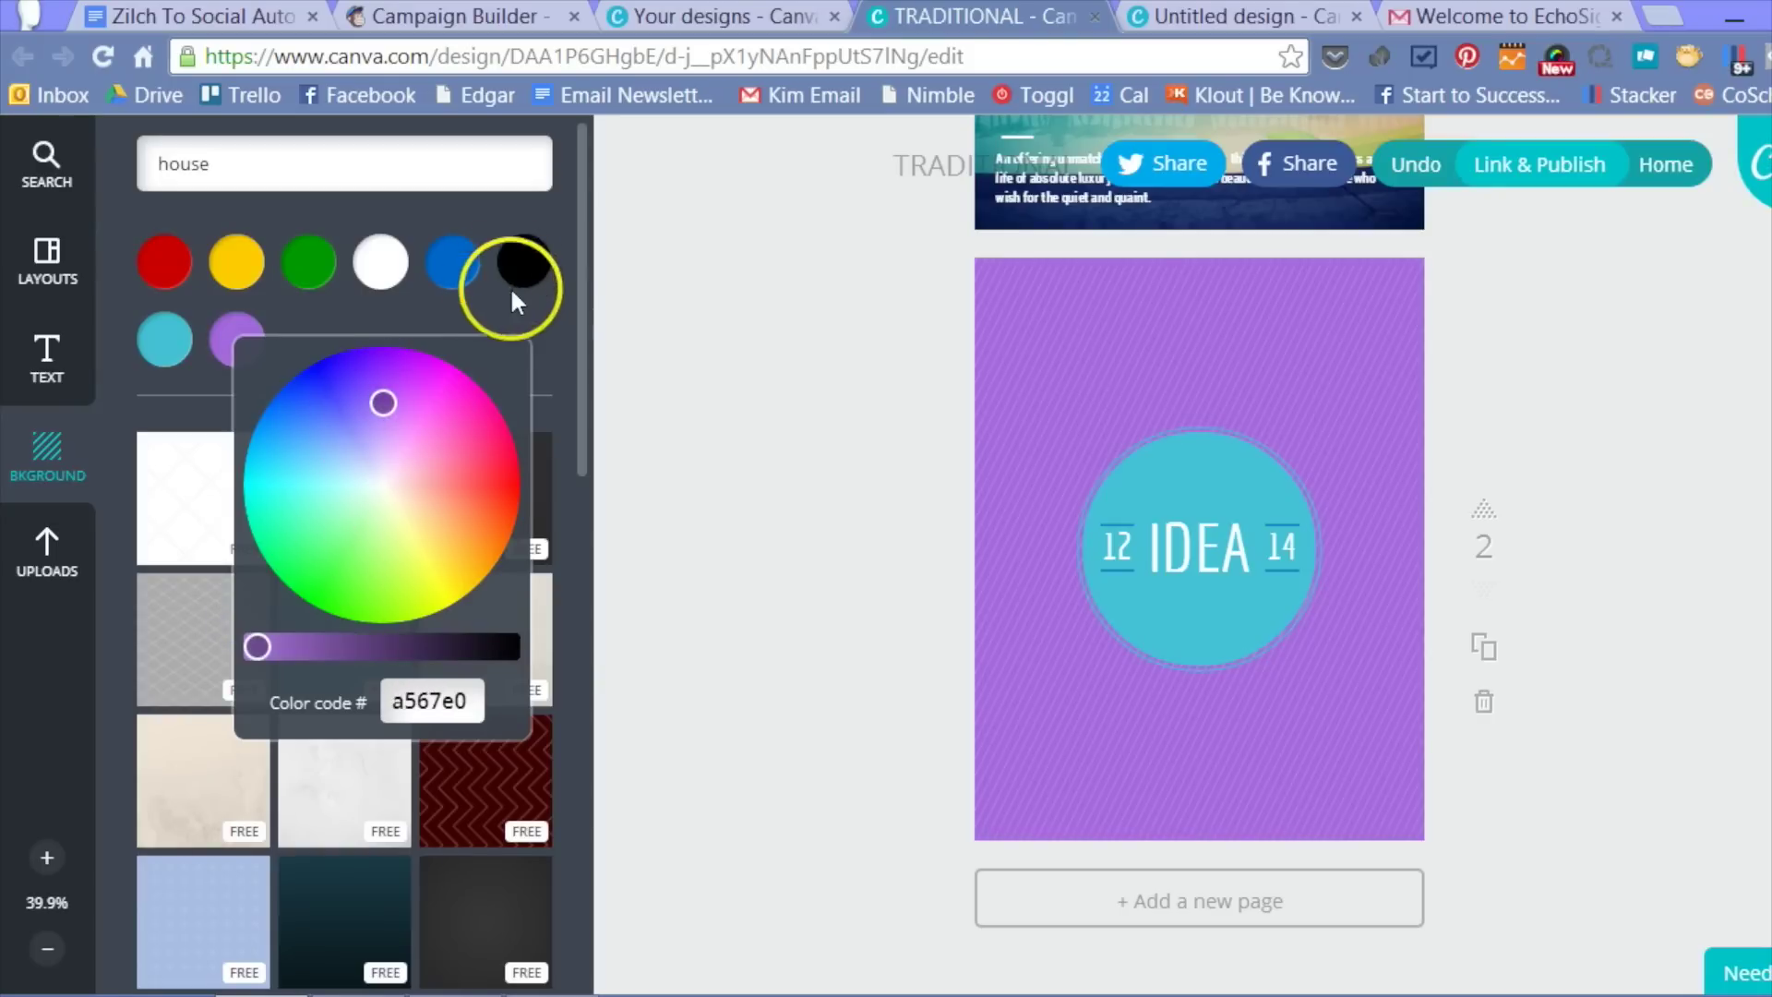
left_click(513, 303)
Set the colourful bokeh lights photo as page 2's background.
left_click_drag(580, 286, 595, 709)
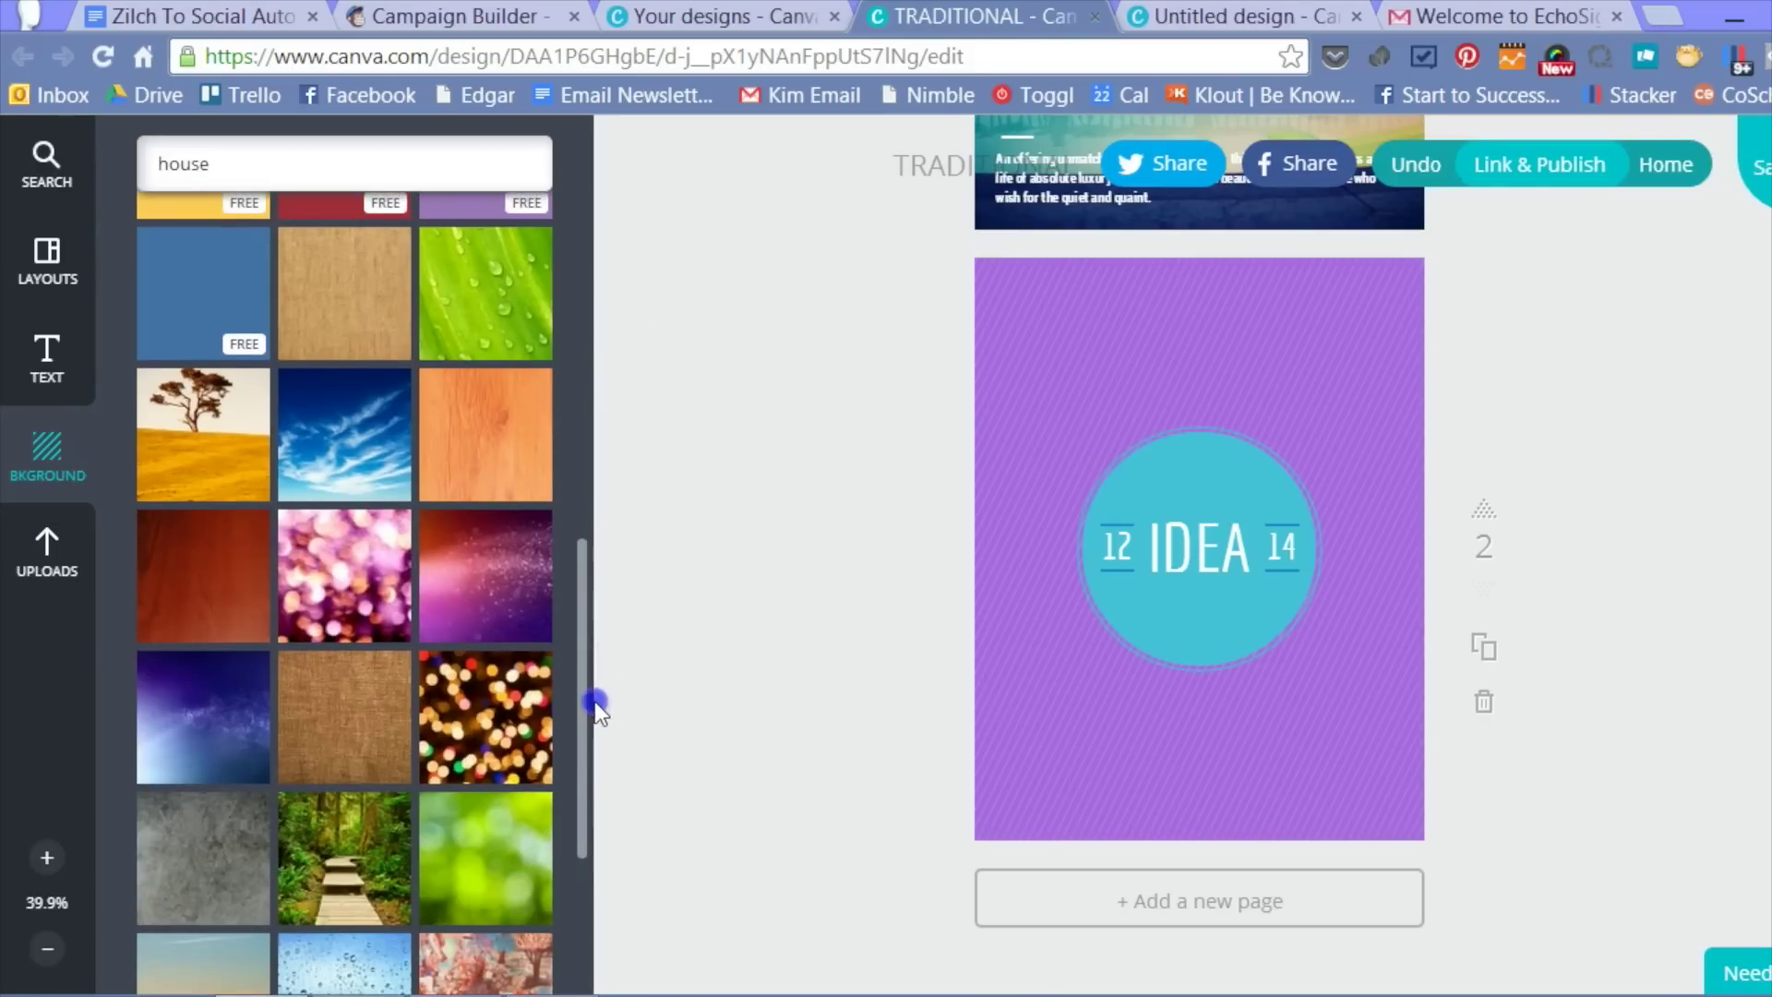
left_click(528, 713)
left_click(1092, 454)
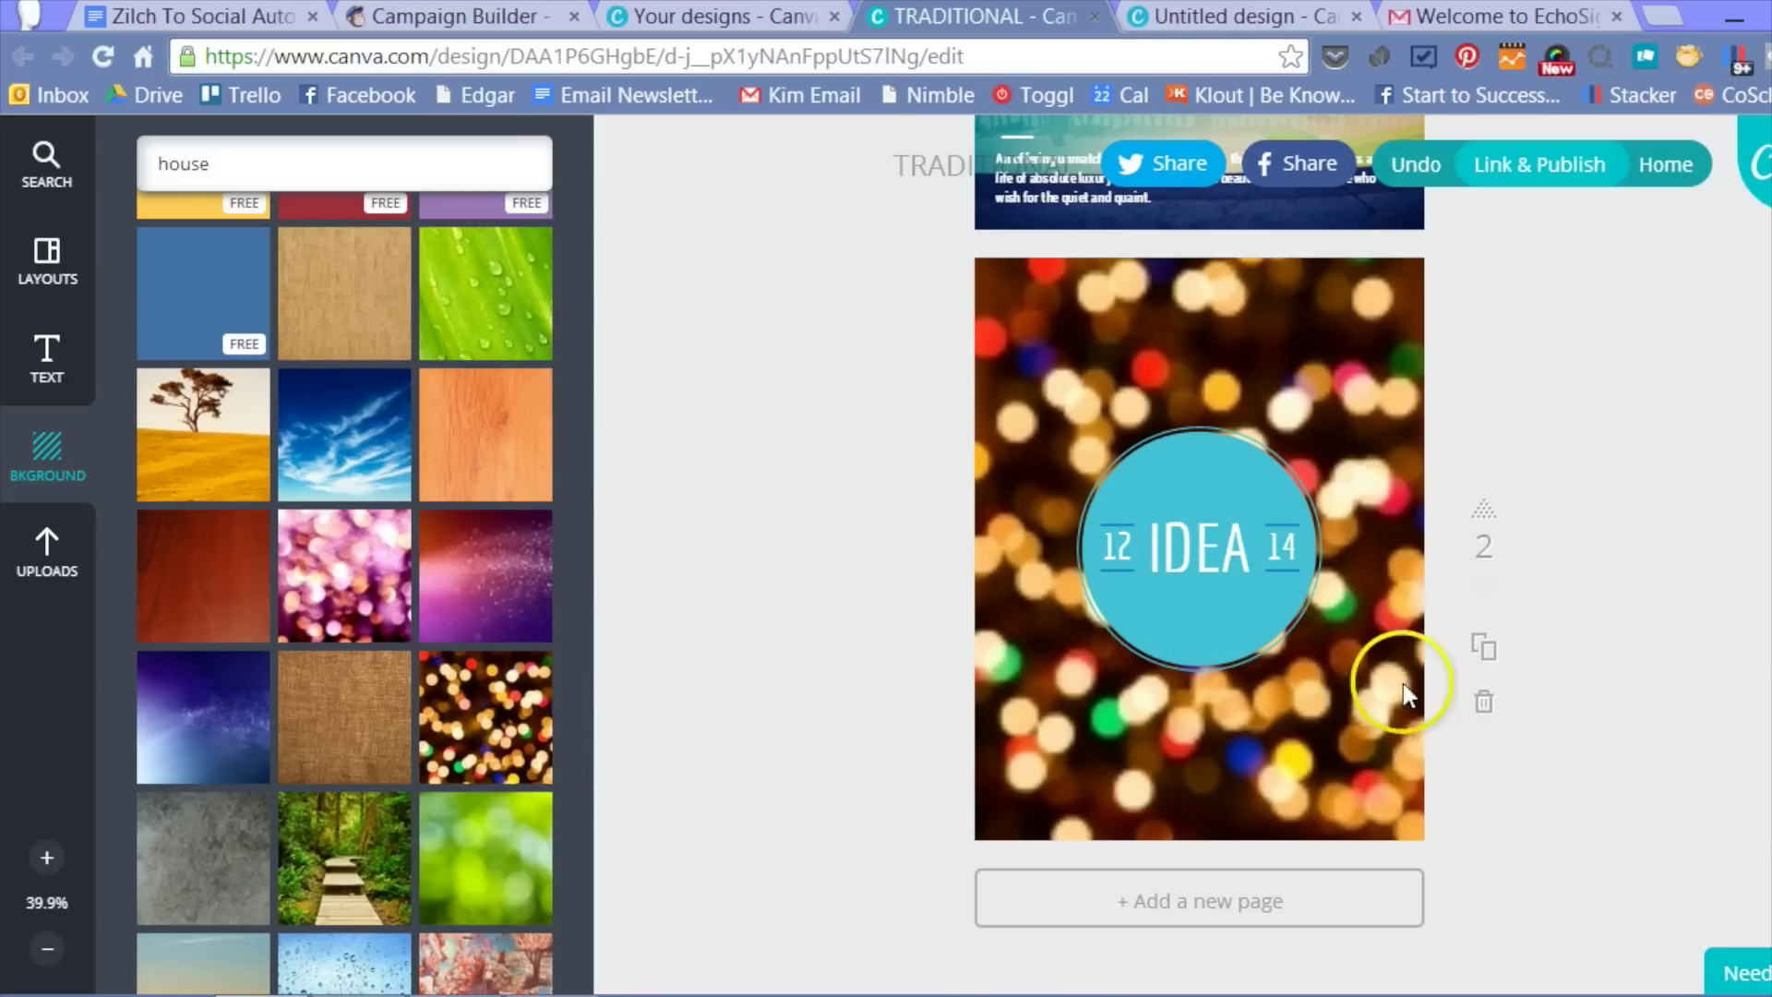
Delete the IDEA page, then zoom the flyer in twice and back out twice.
left_click(1485, 703)
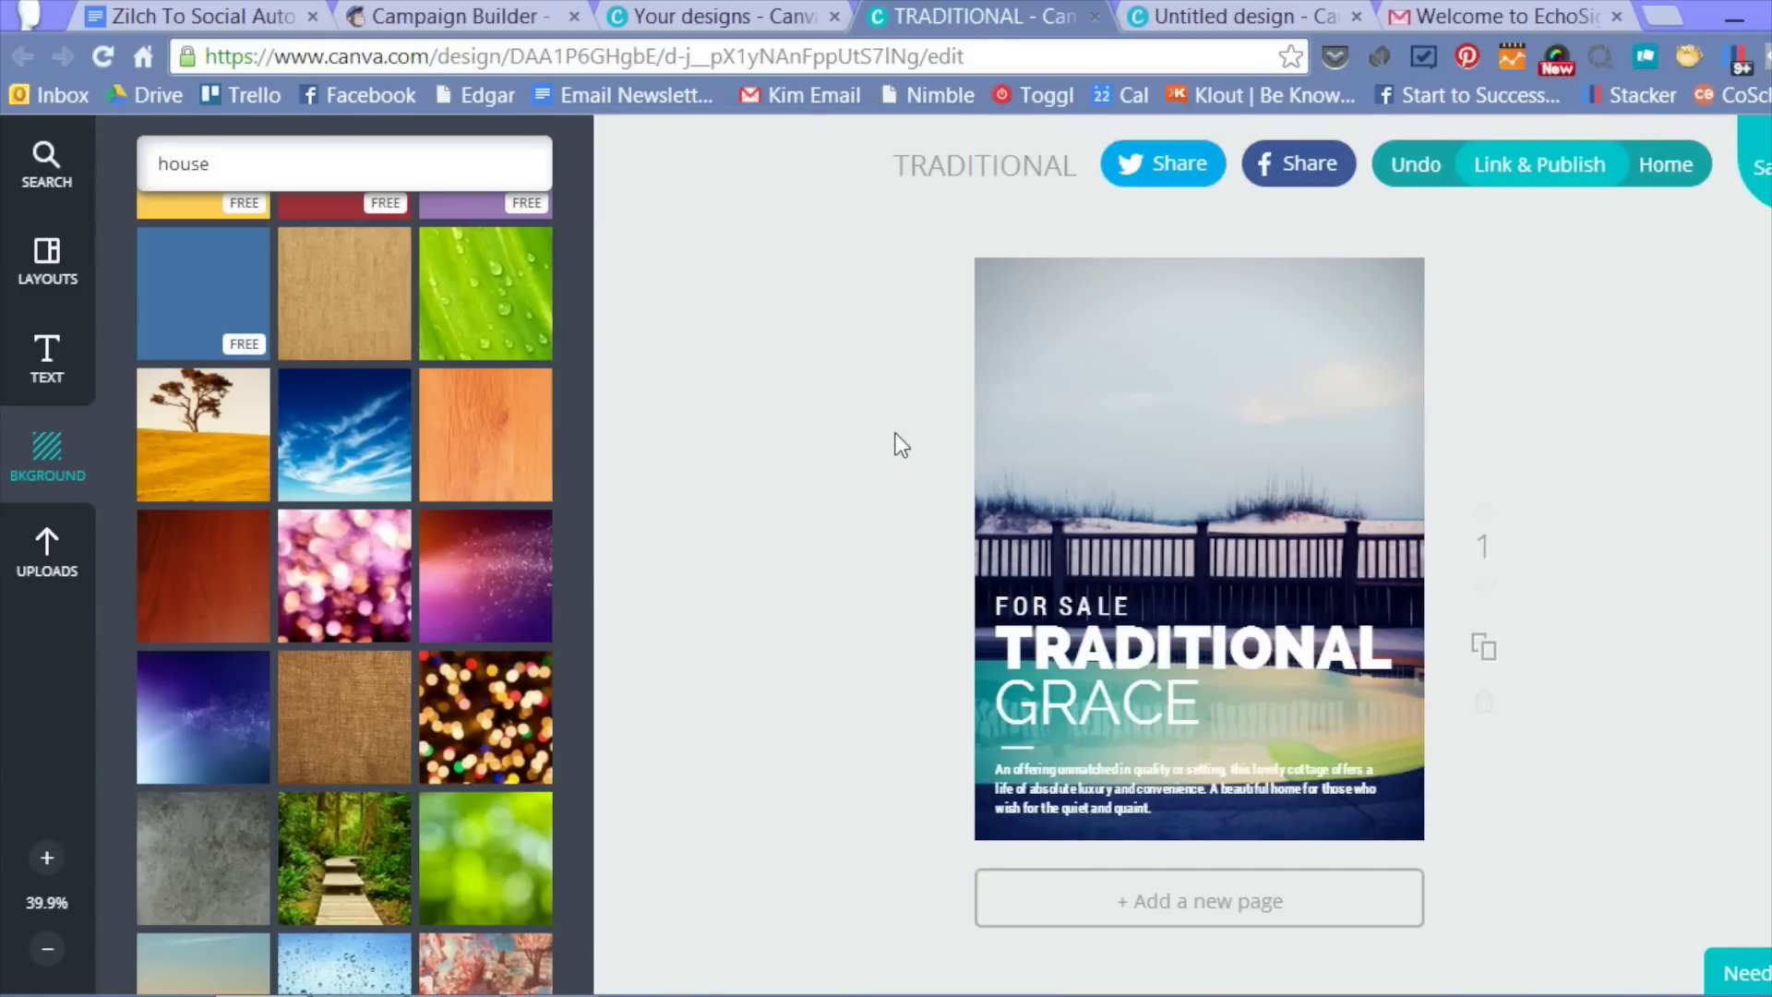
left_click(45, 858)
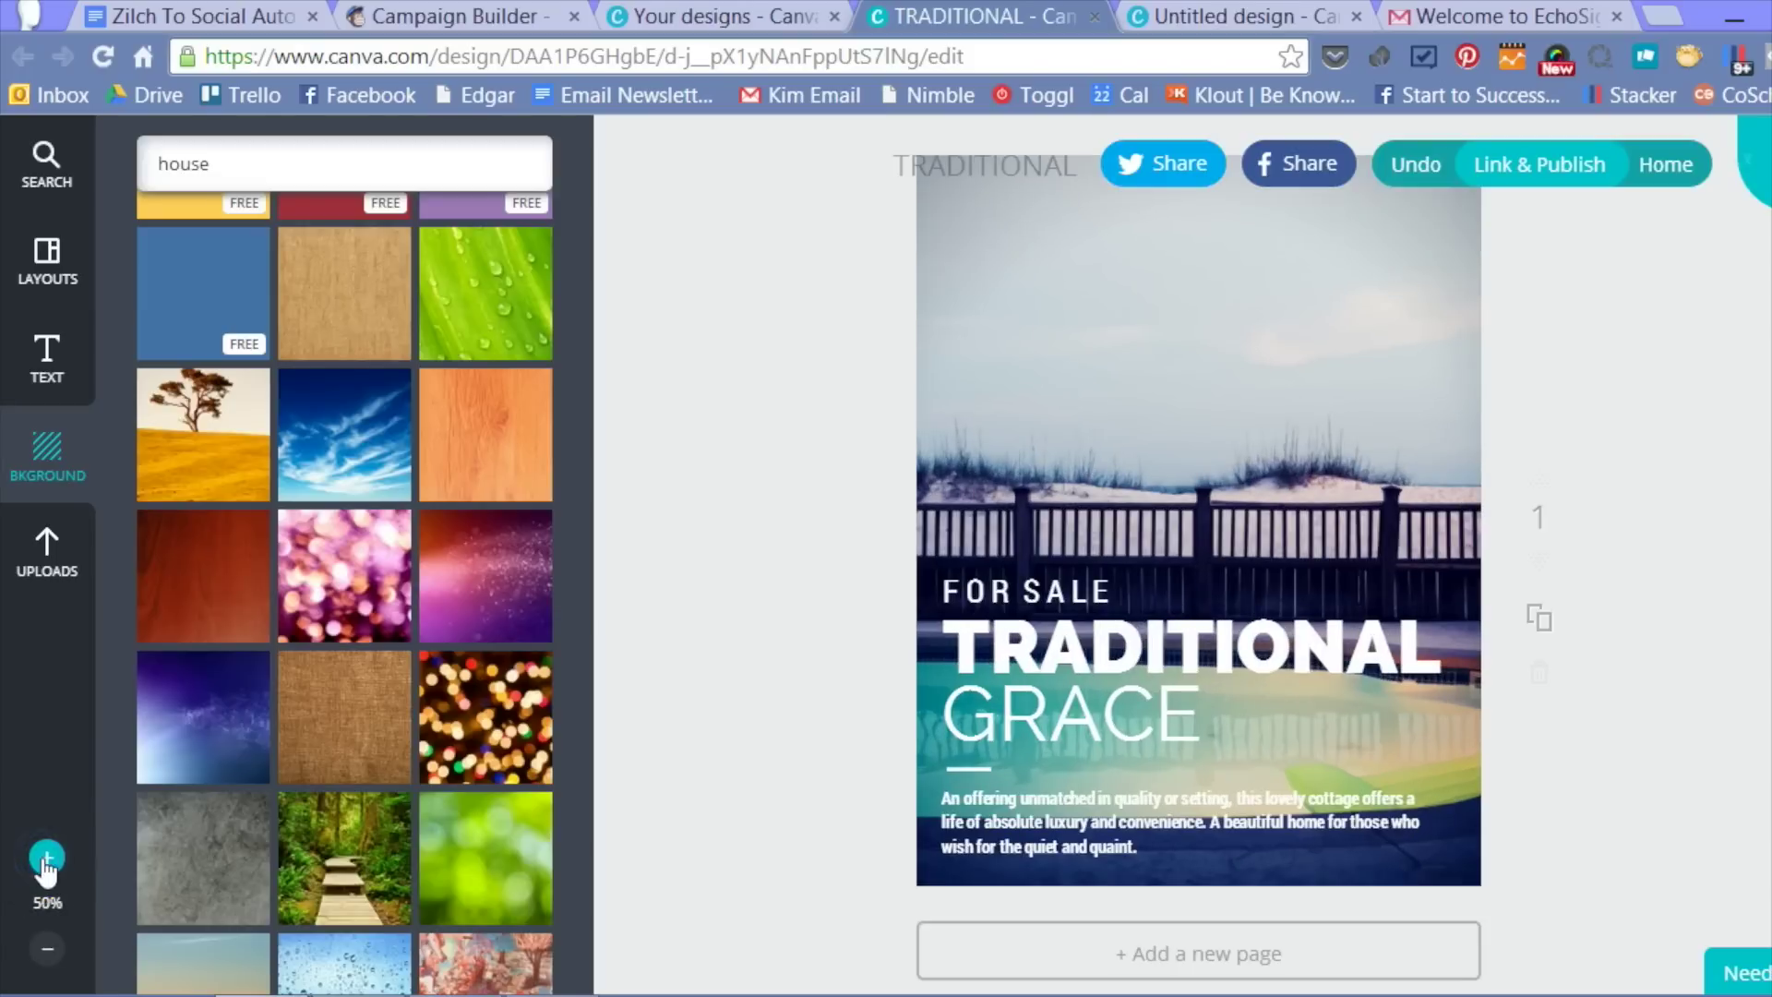
left_click(45, 857)
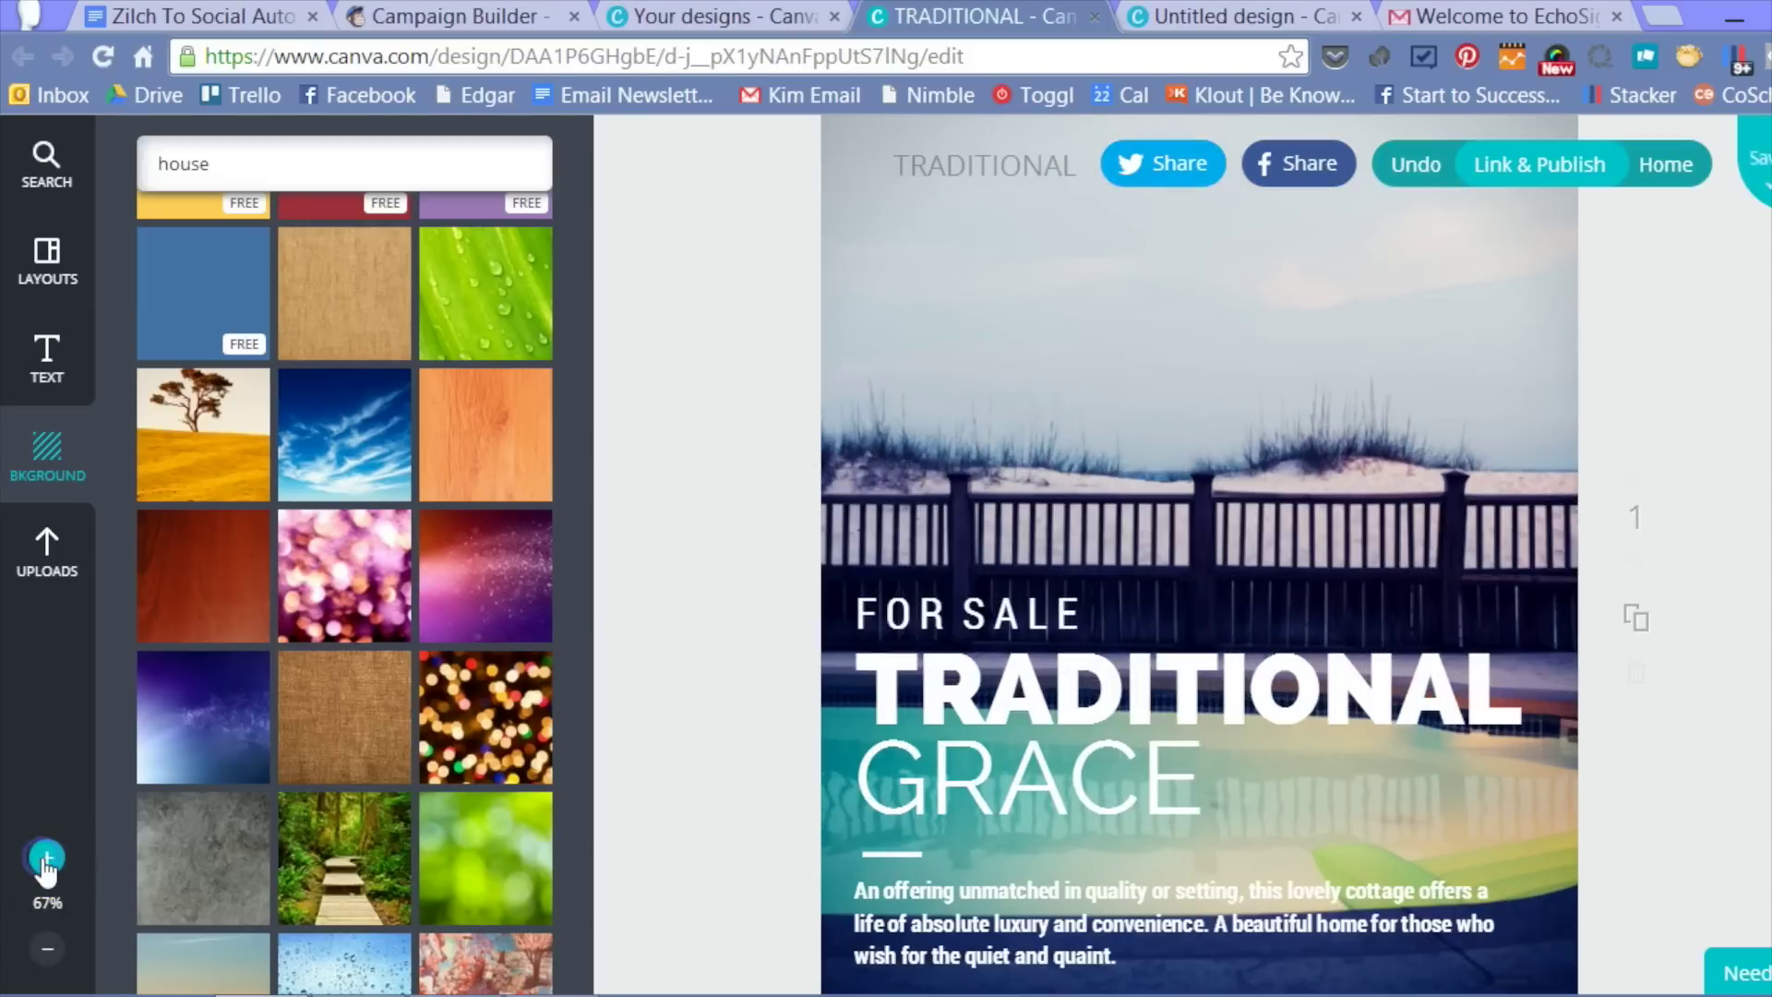
left_click(46, 948)
left_click(47, 948)
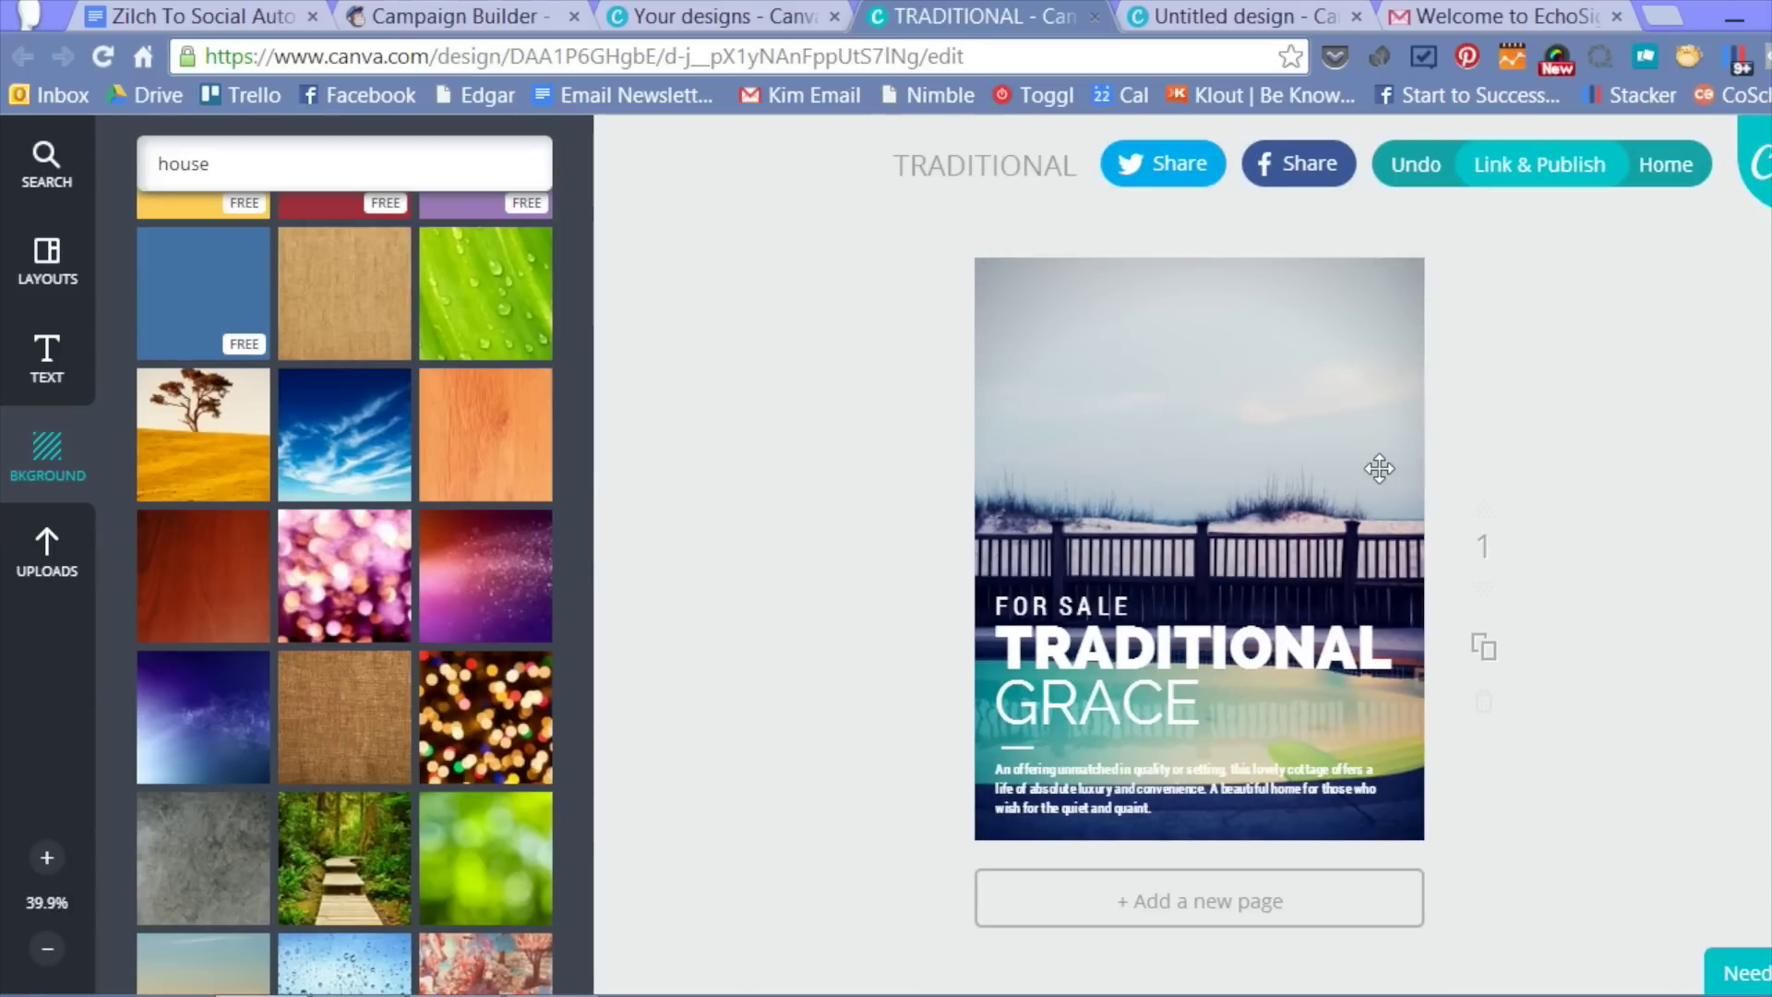
left_click(1533, 168)
In Link & Publish, select the share link and allow anyone with it to edit.
left_click(1534, 168)
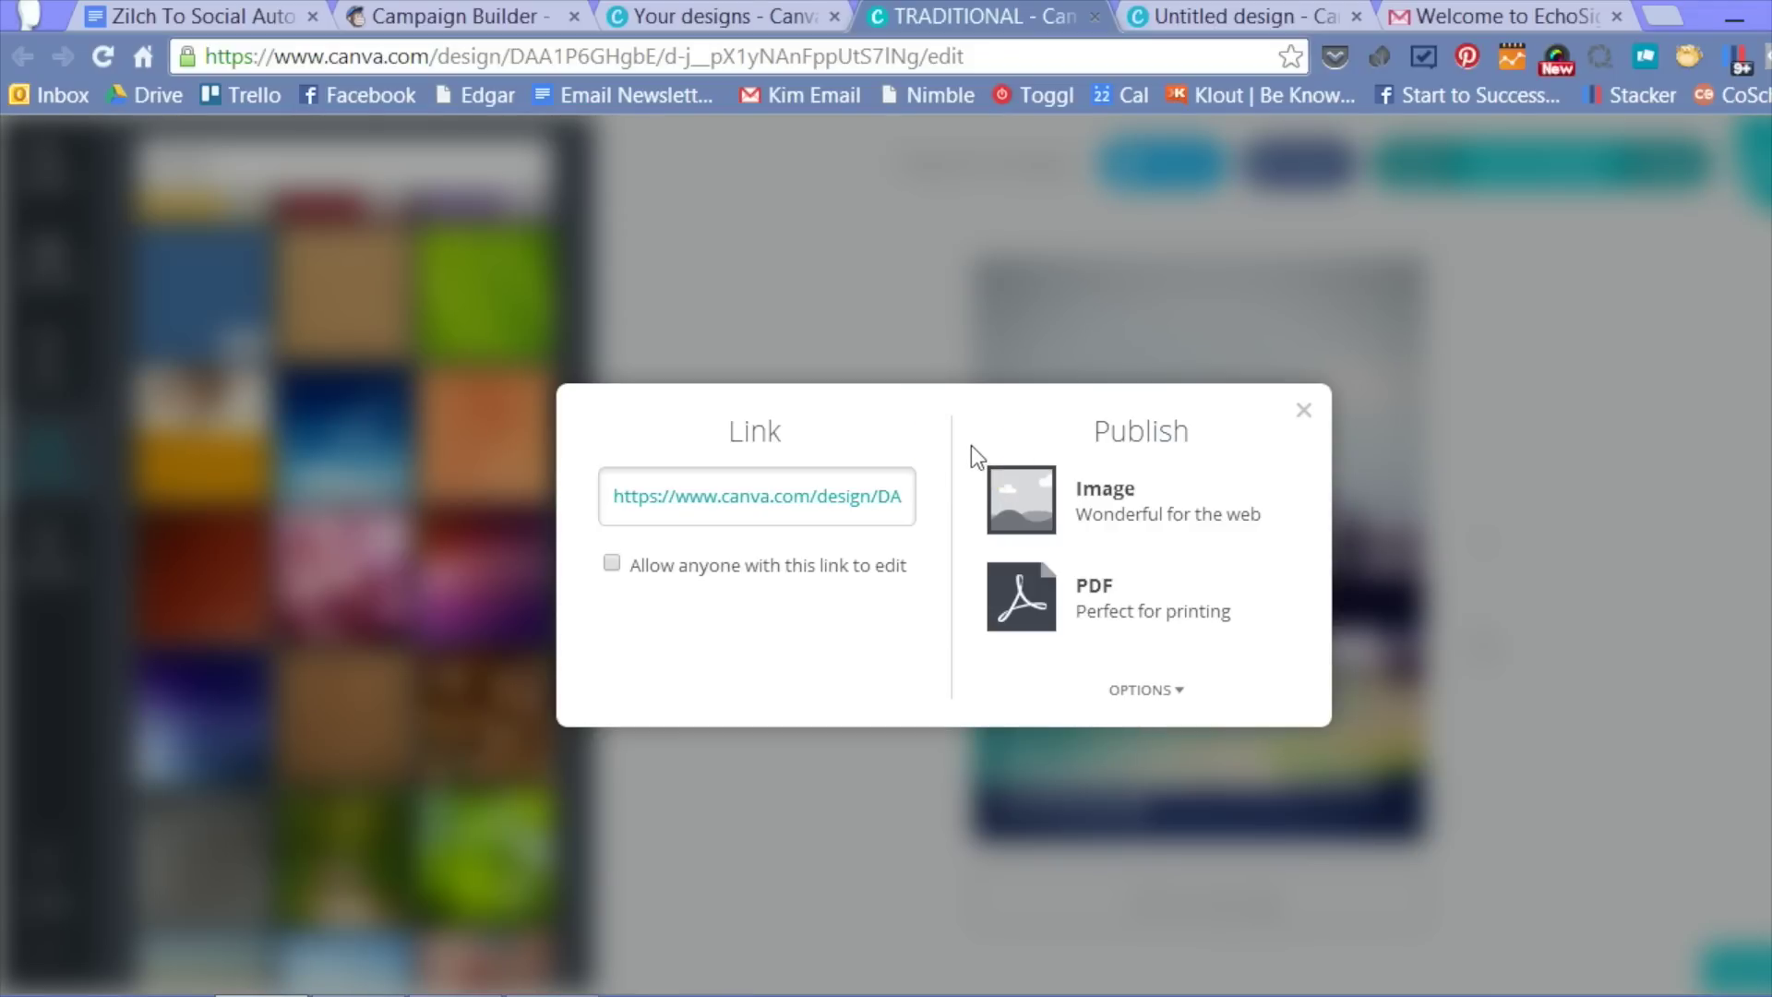
left_click(824, 496)
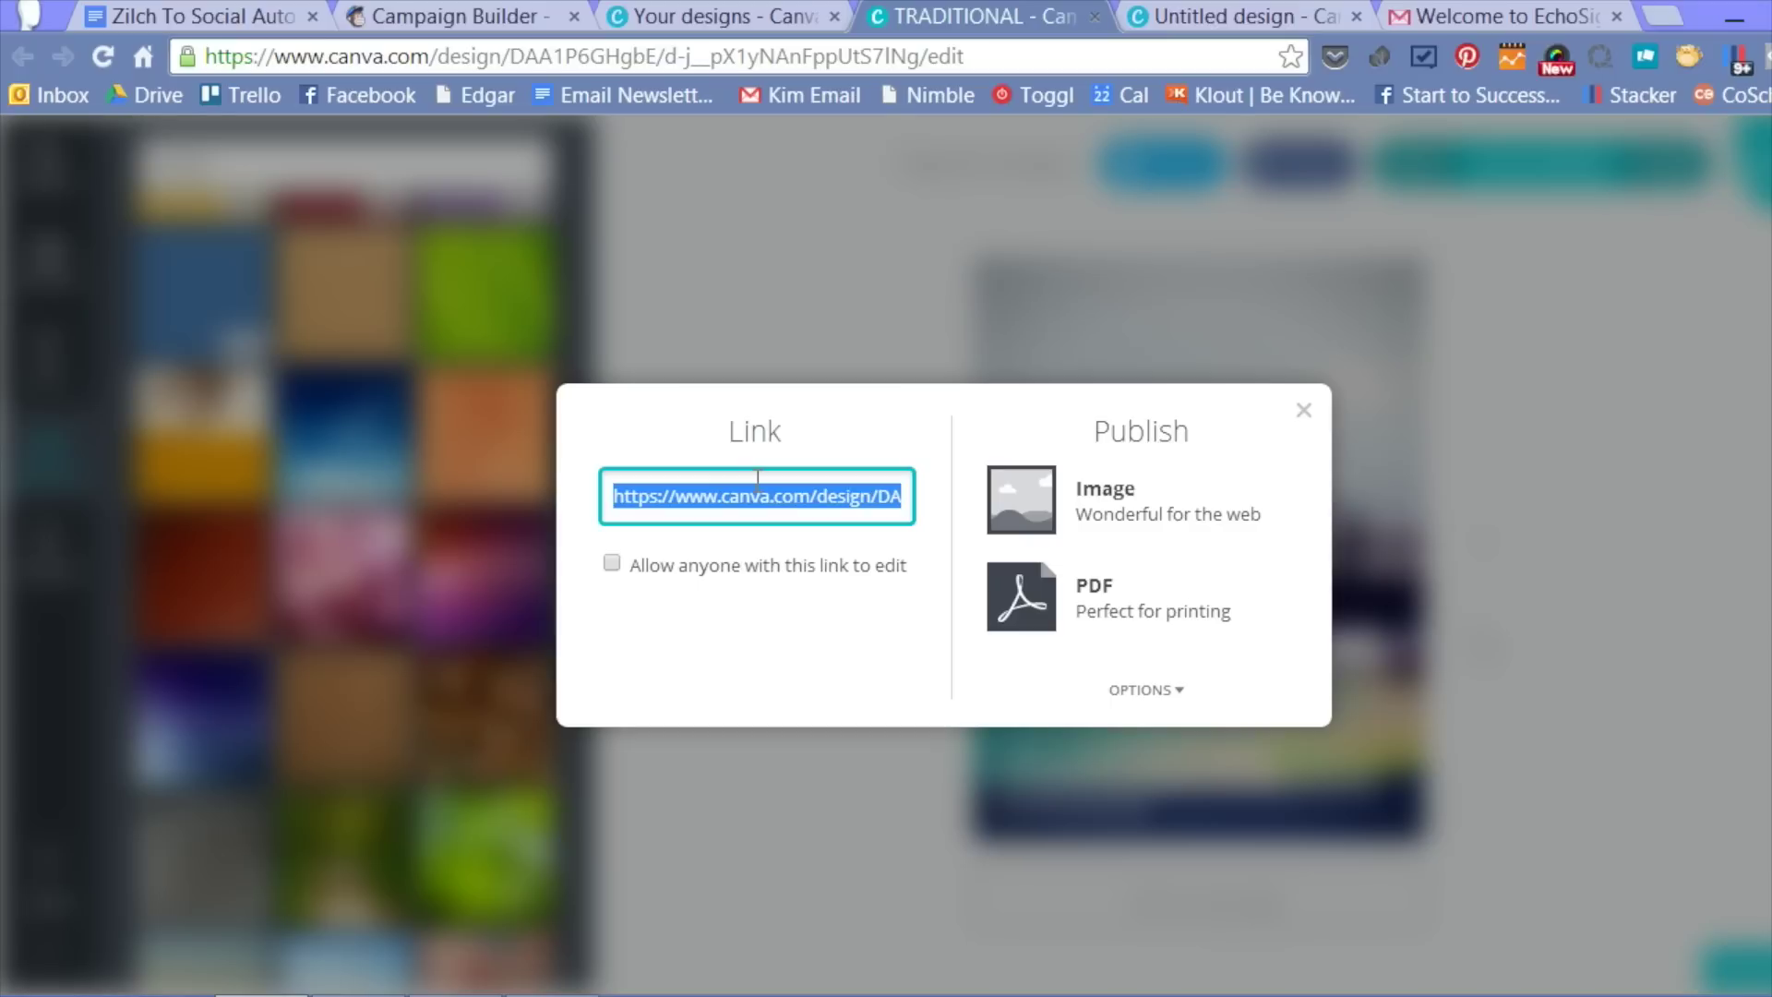
left_click(613, 563)
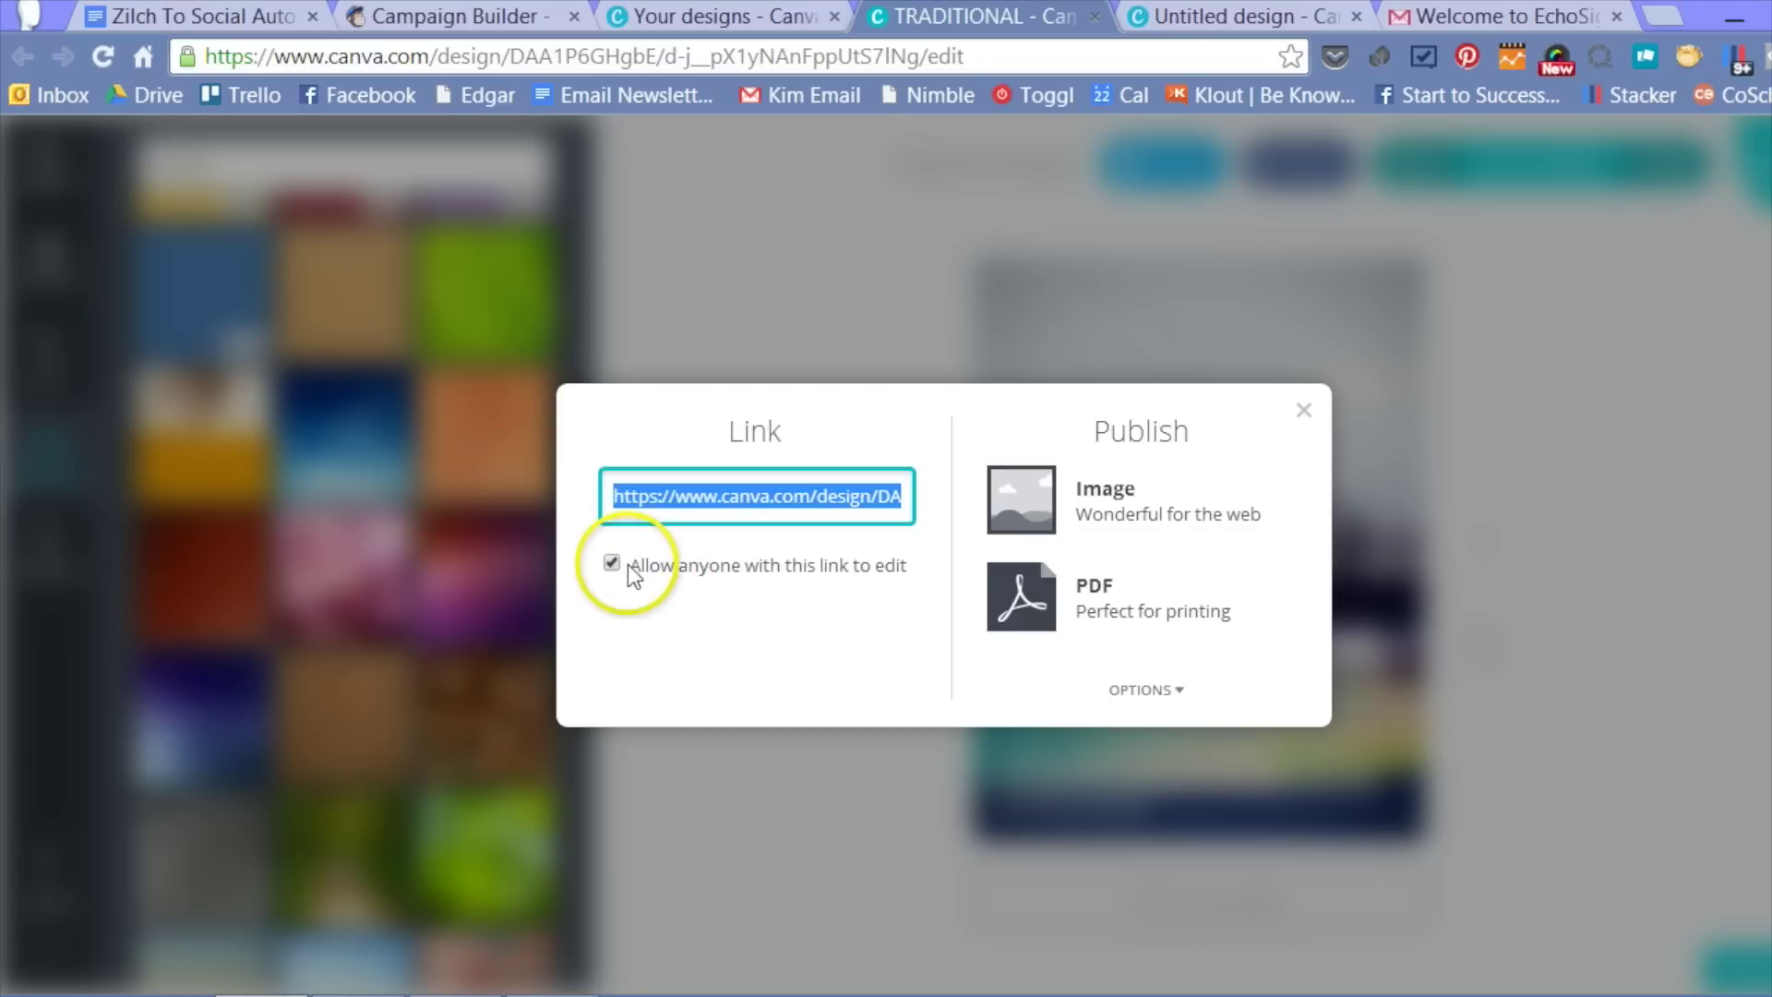
left_click(886, 566)
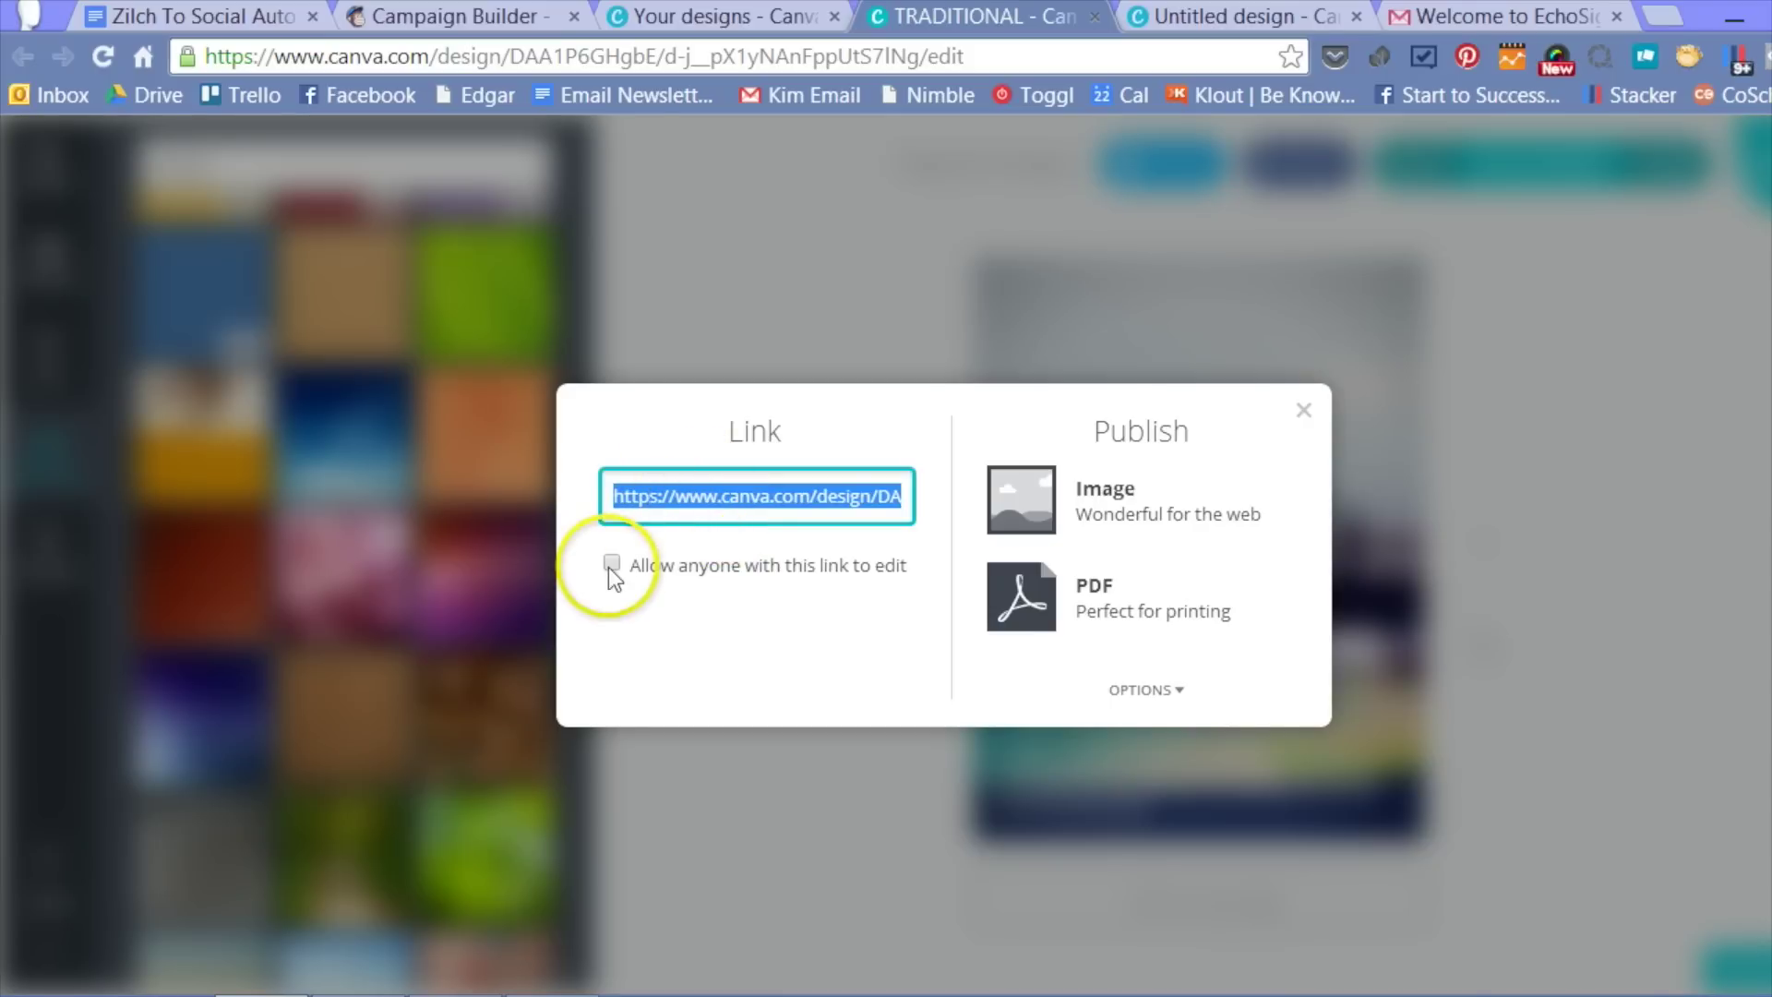
left_click(613, 564)
left_click(720, 499)
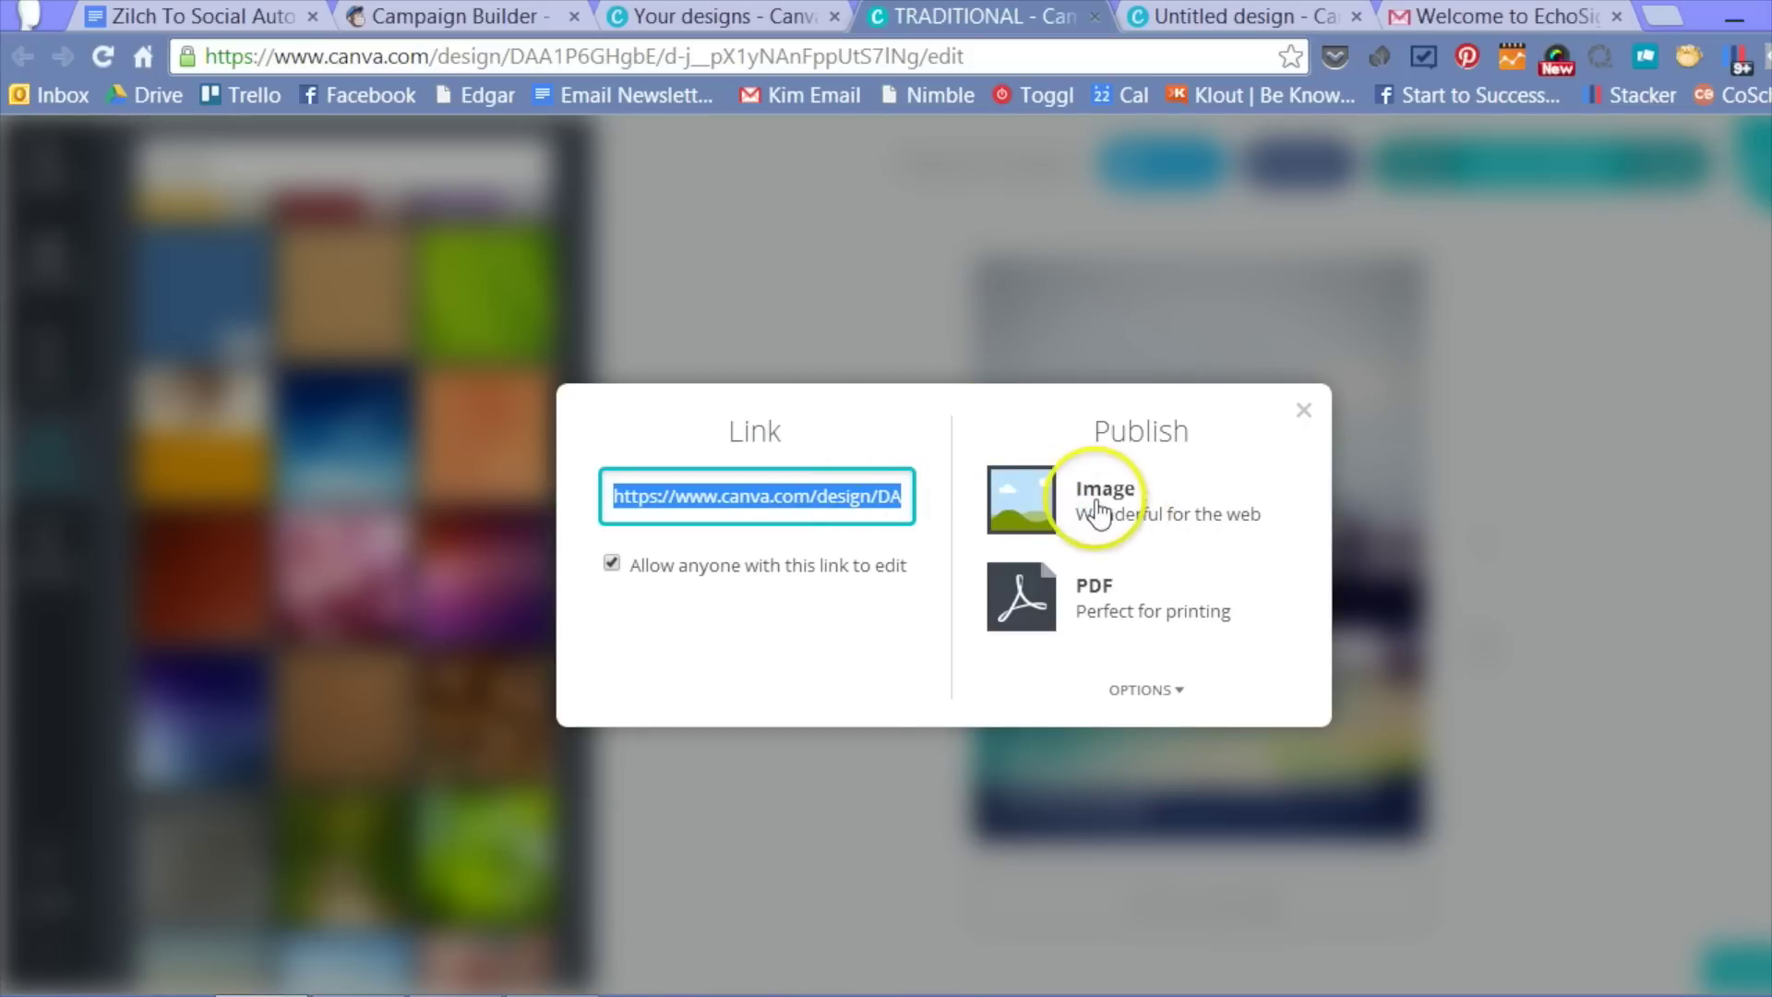
left_click(1018, 504)
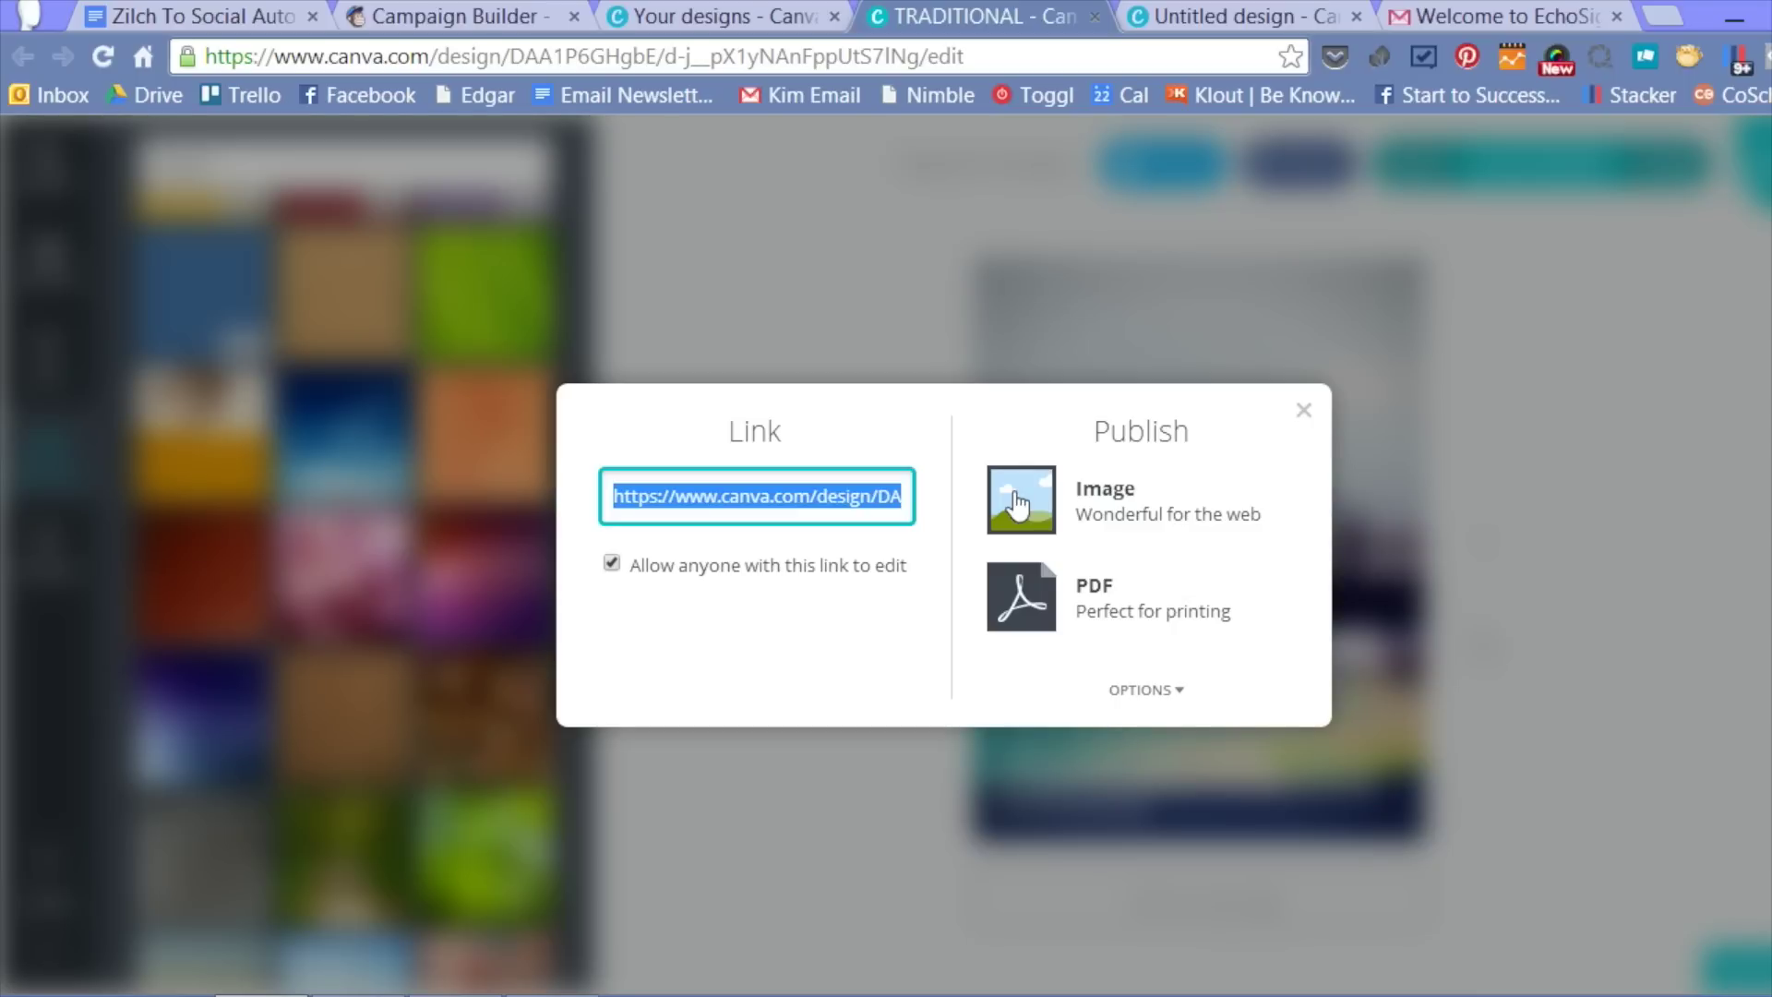
Expand the publish OPTIONS showing page range and crop marks with bleed.
left_click(1091, 508)
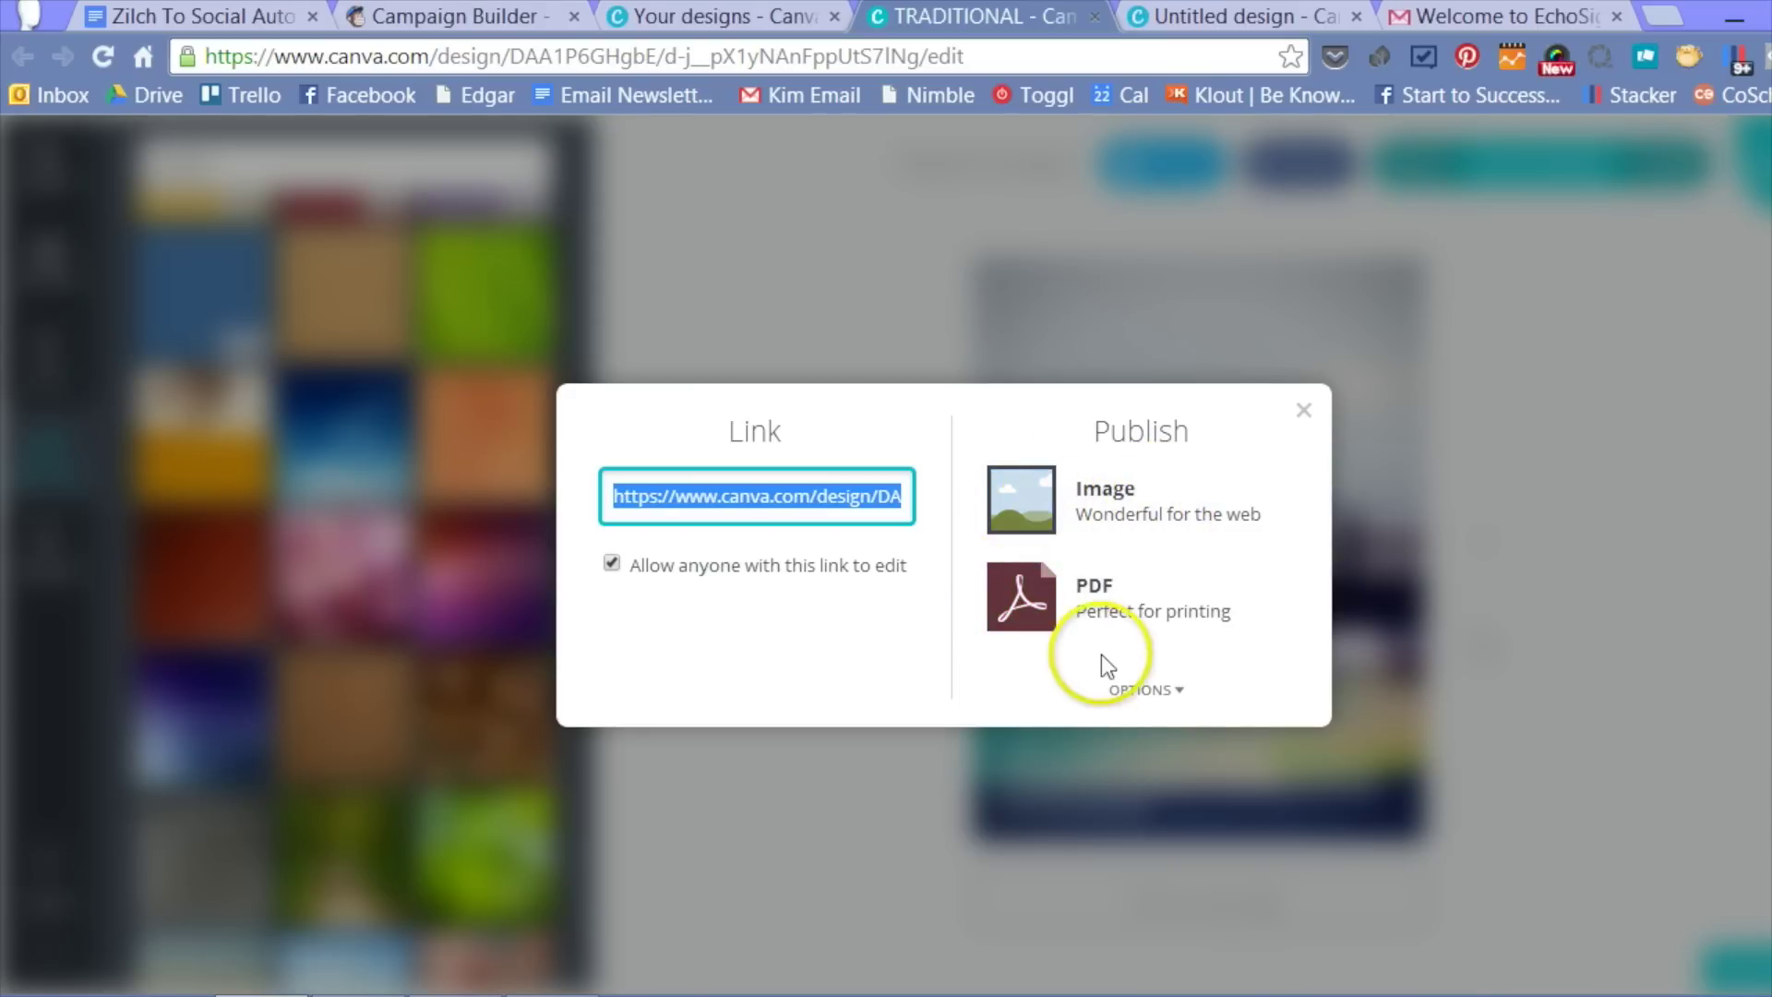
left_click(1142, 694)
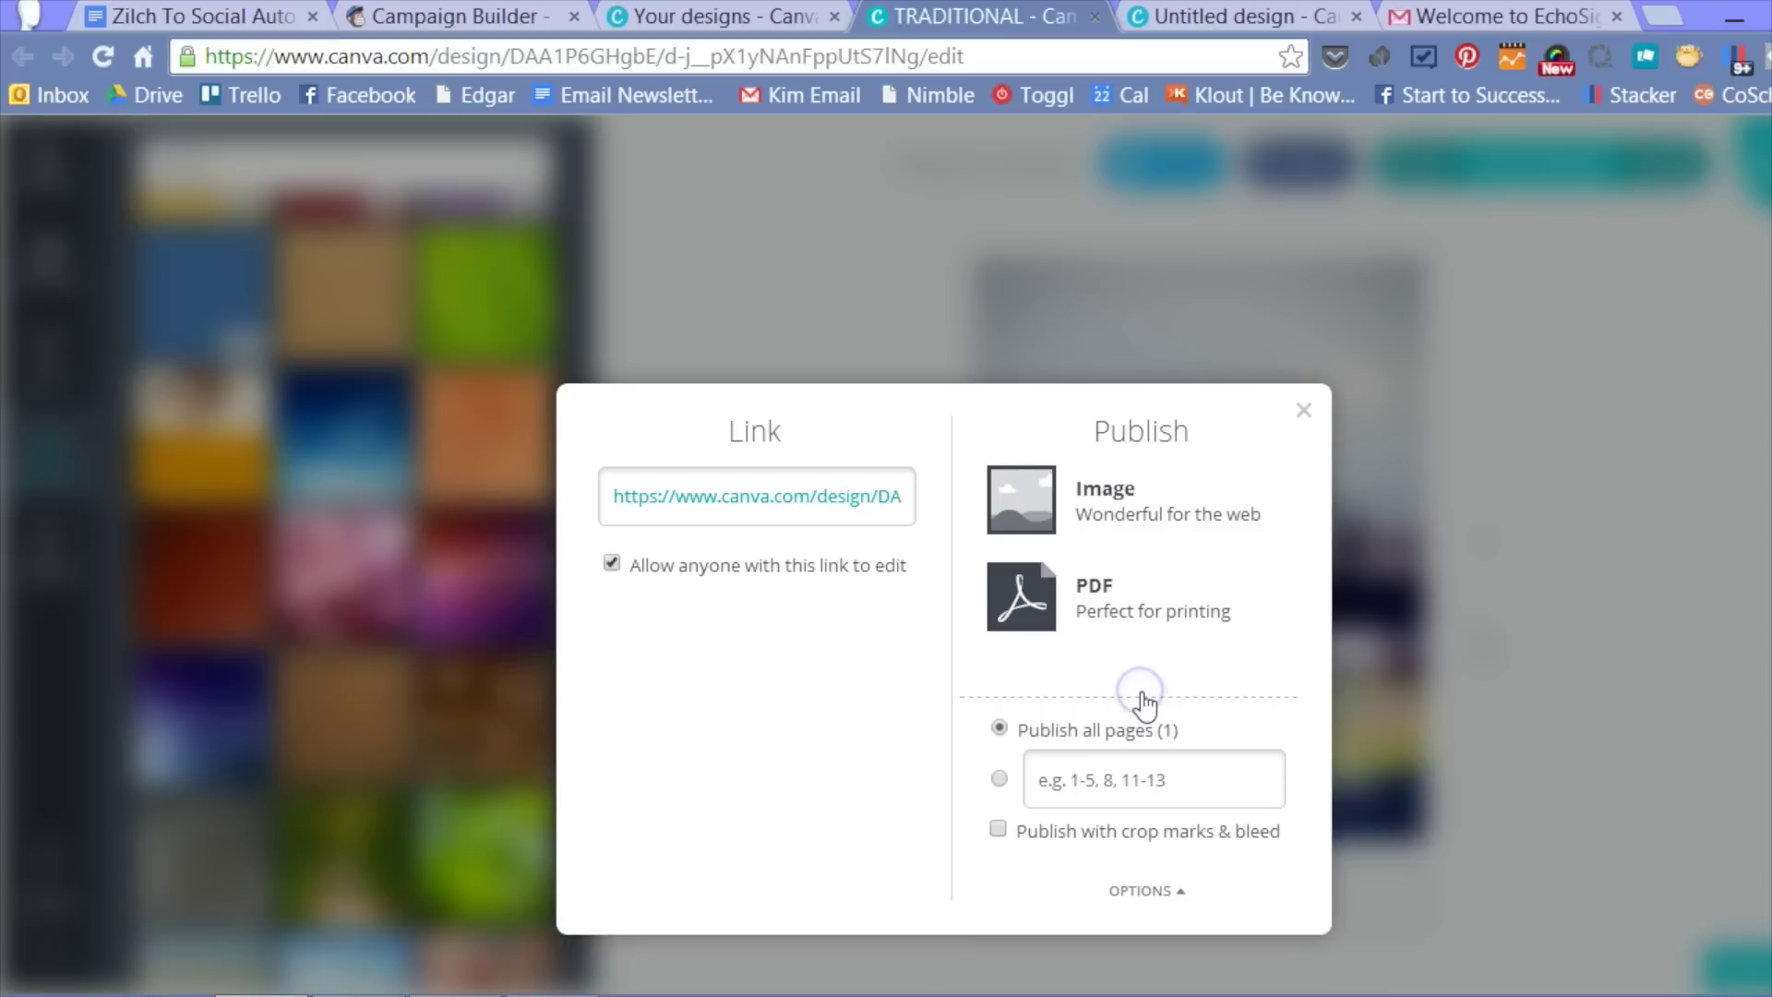
Set a custom publish page range of 1,3,9, then close the Link & Publish dialog.
left_click(1149, 774)
left_click(1073, 777)
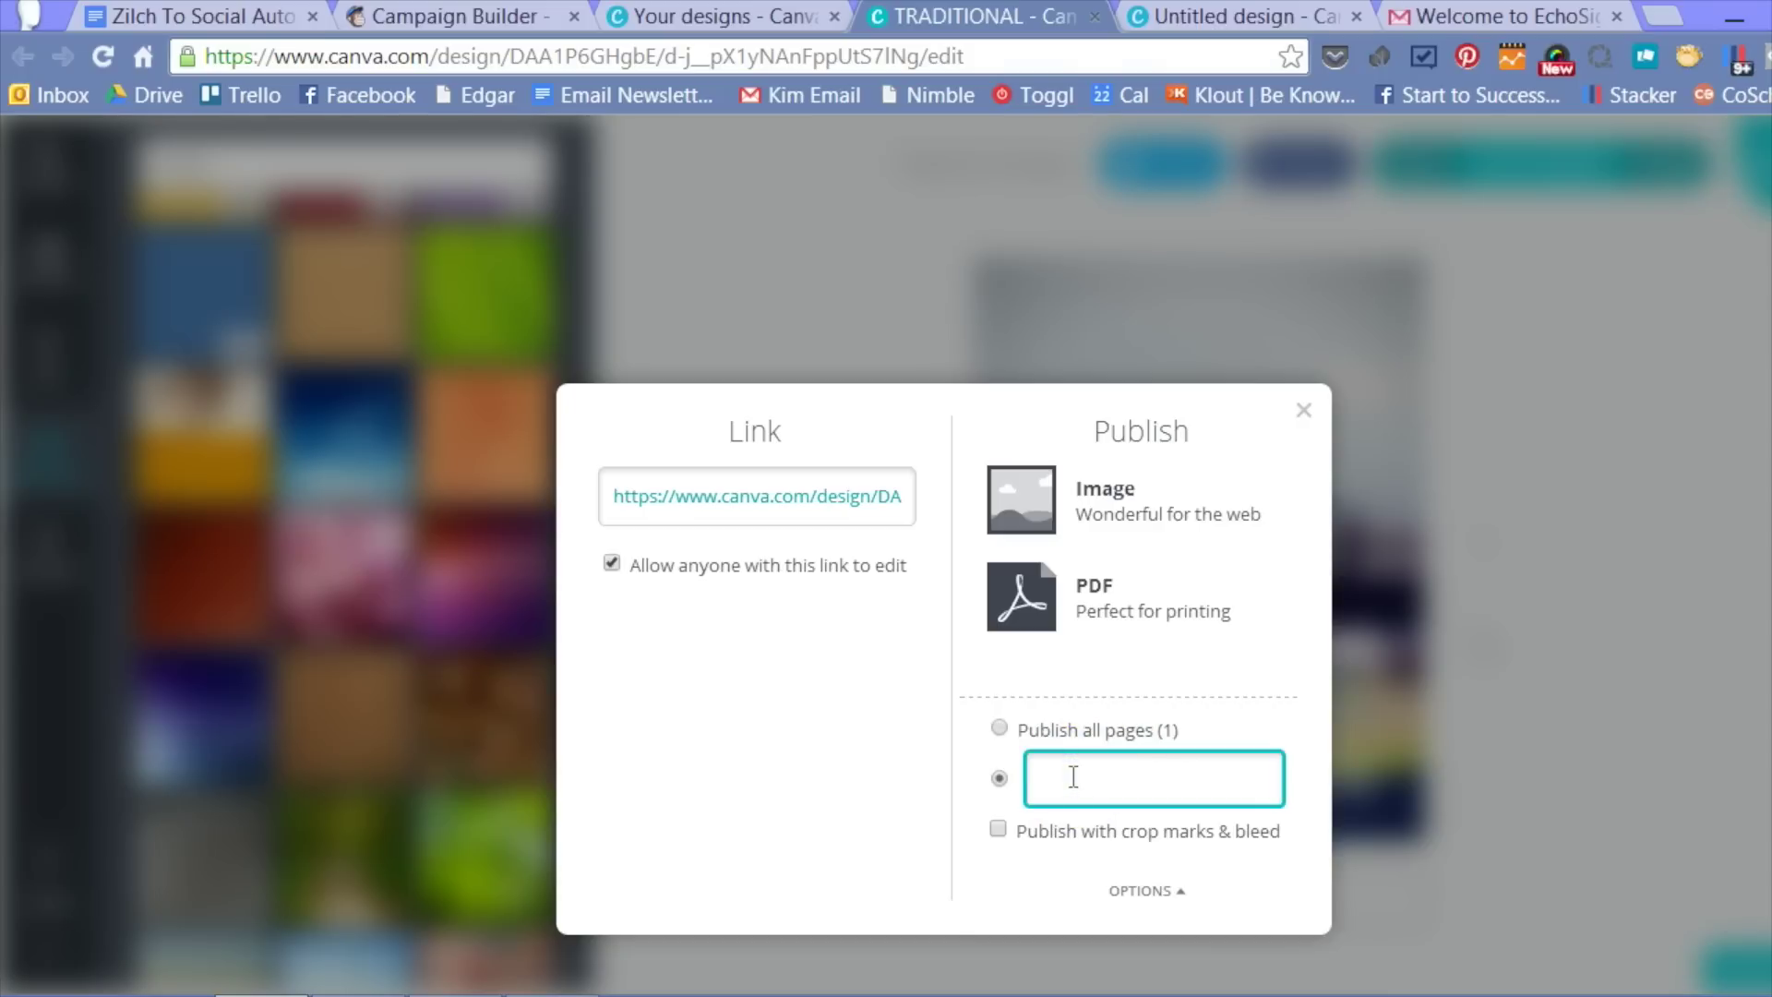
type("4-5")
key("BackSpace")
key("BackSpace")
key("BackSpace")
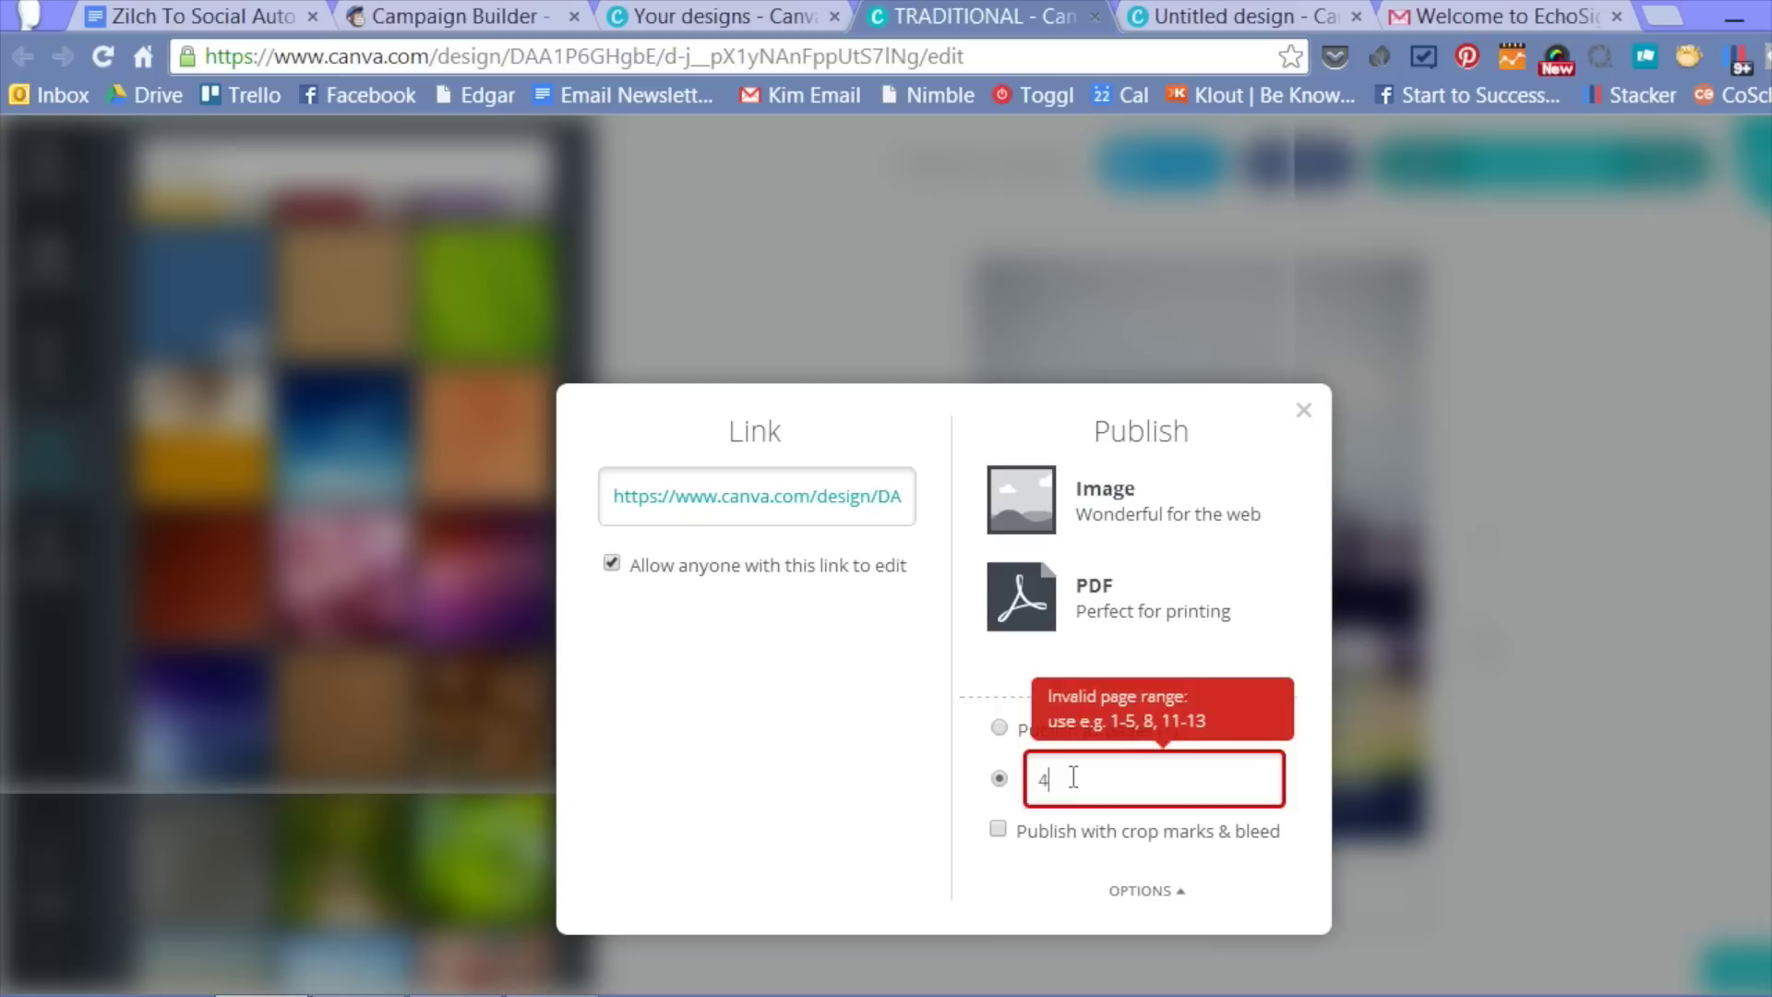
type("1")
key("BackSpace")
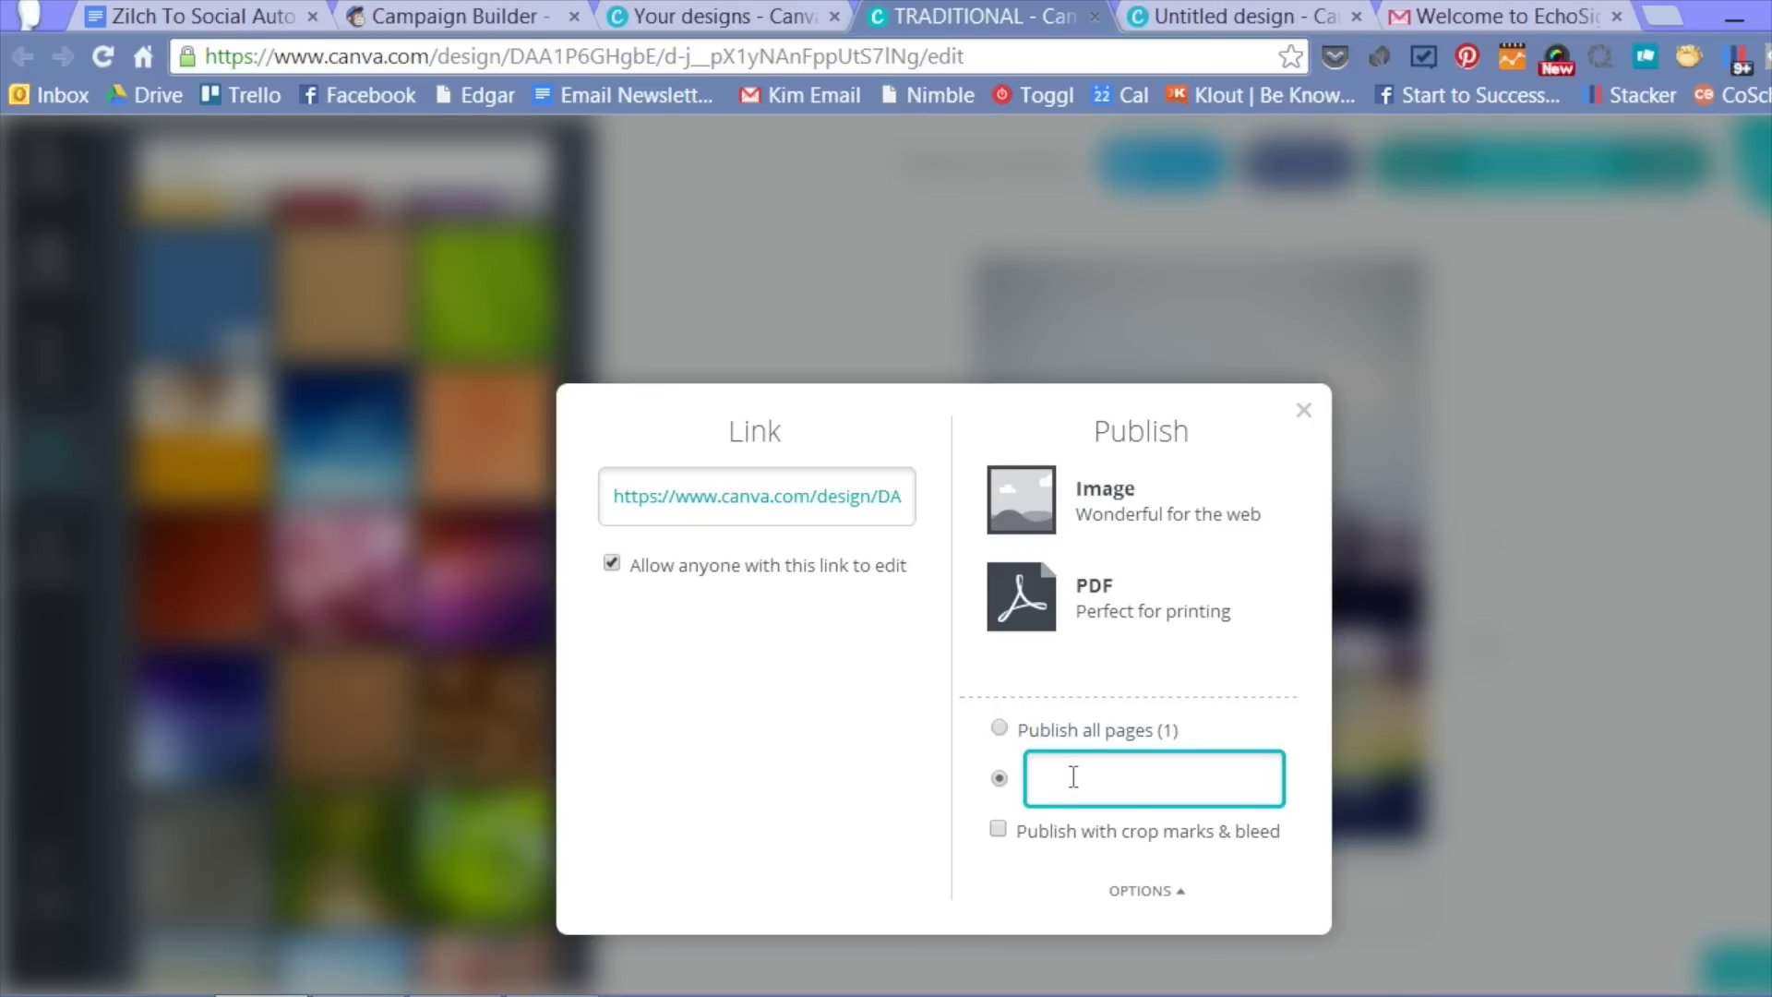
type("1,3,9")
left_click(1237, 785)
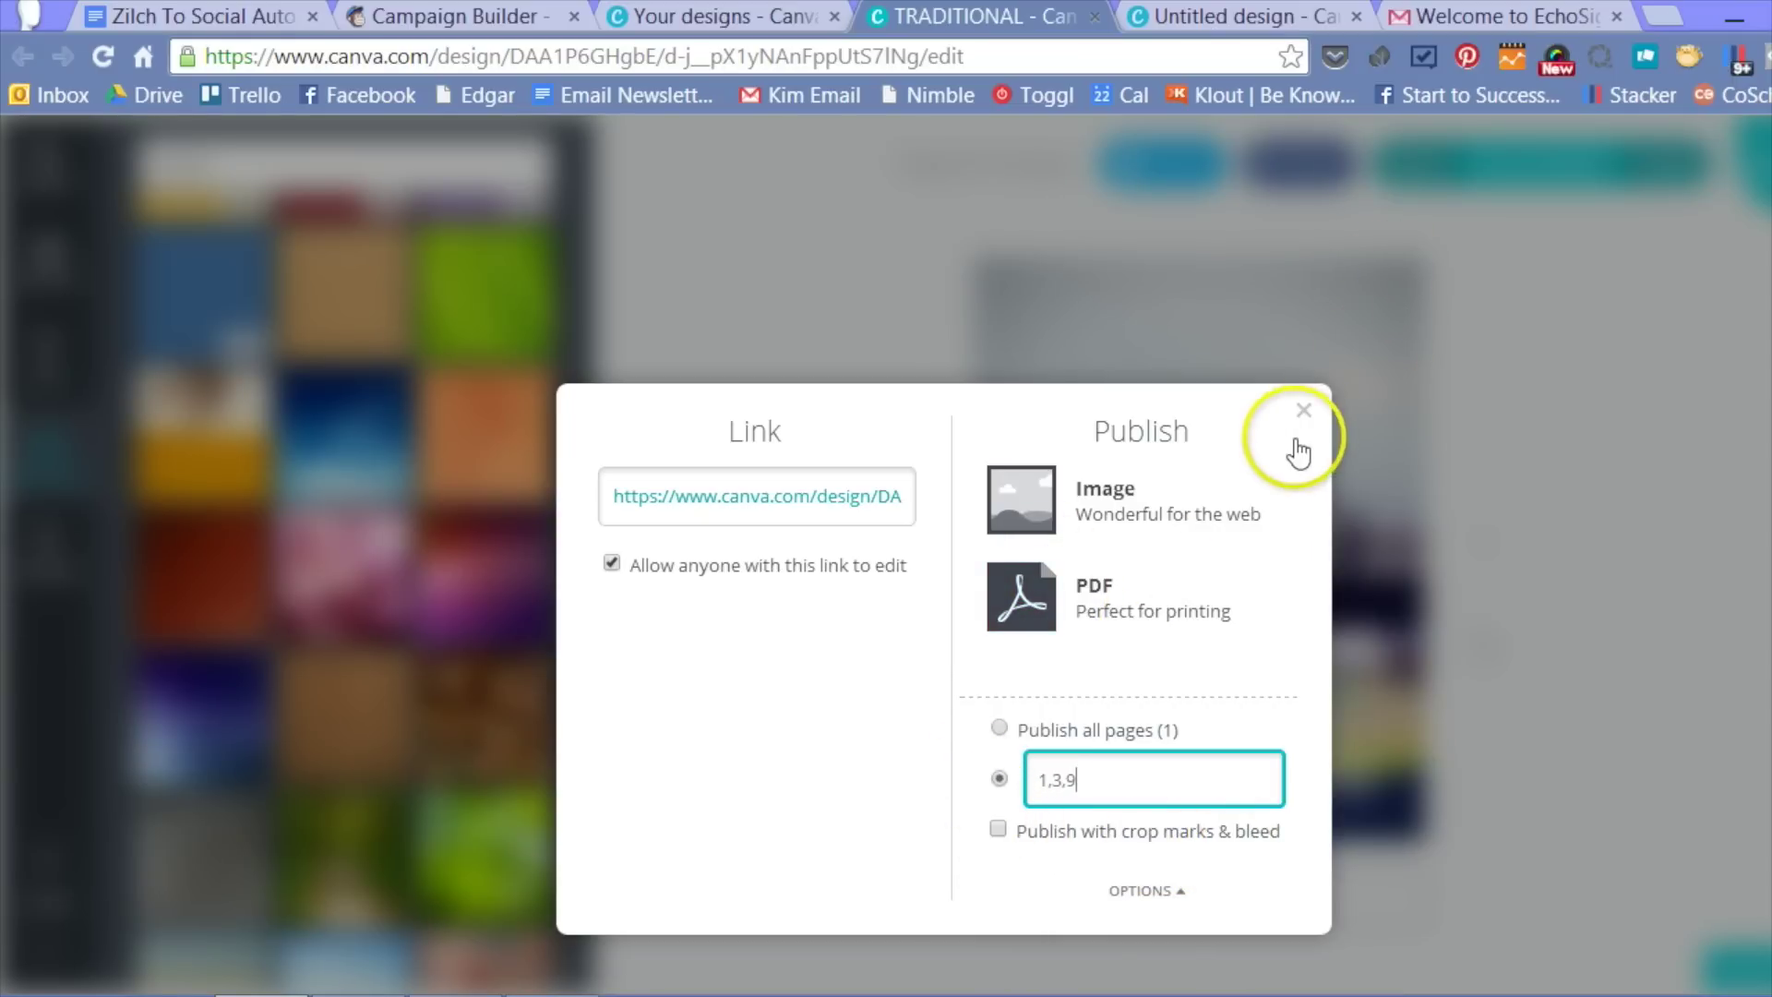
left_click(1305, 409)
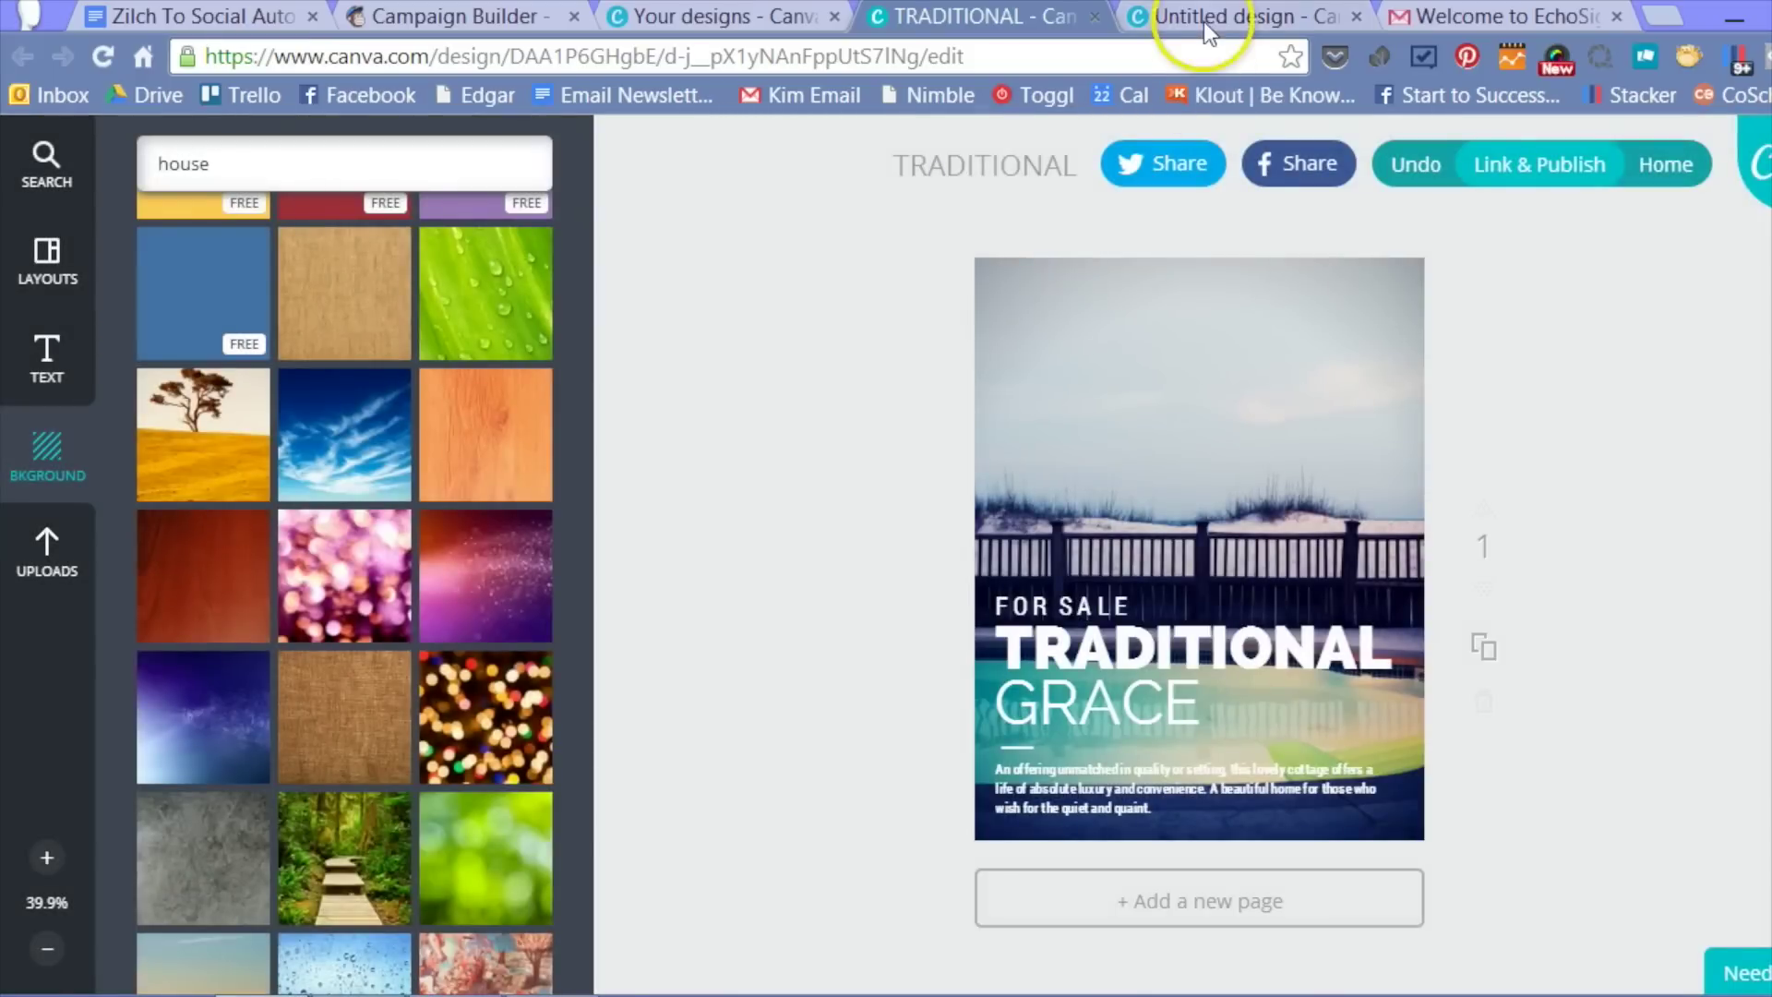
Change the design title from TRADITIONAL to 'New Tutorial Test'.
double_click(1022, 168)
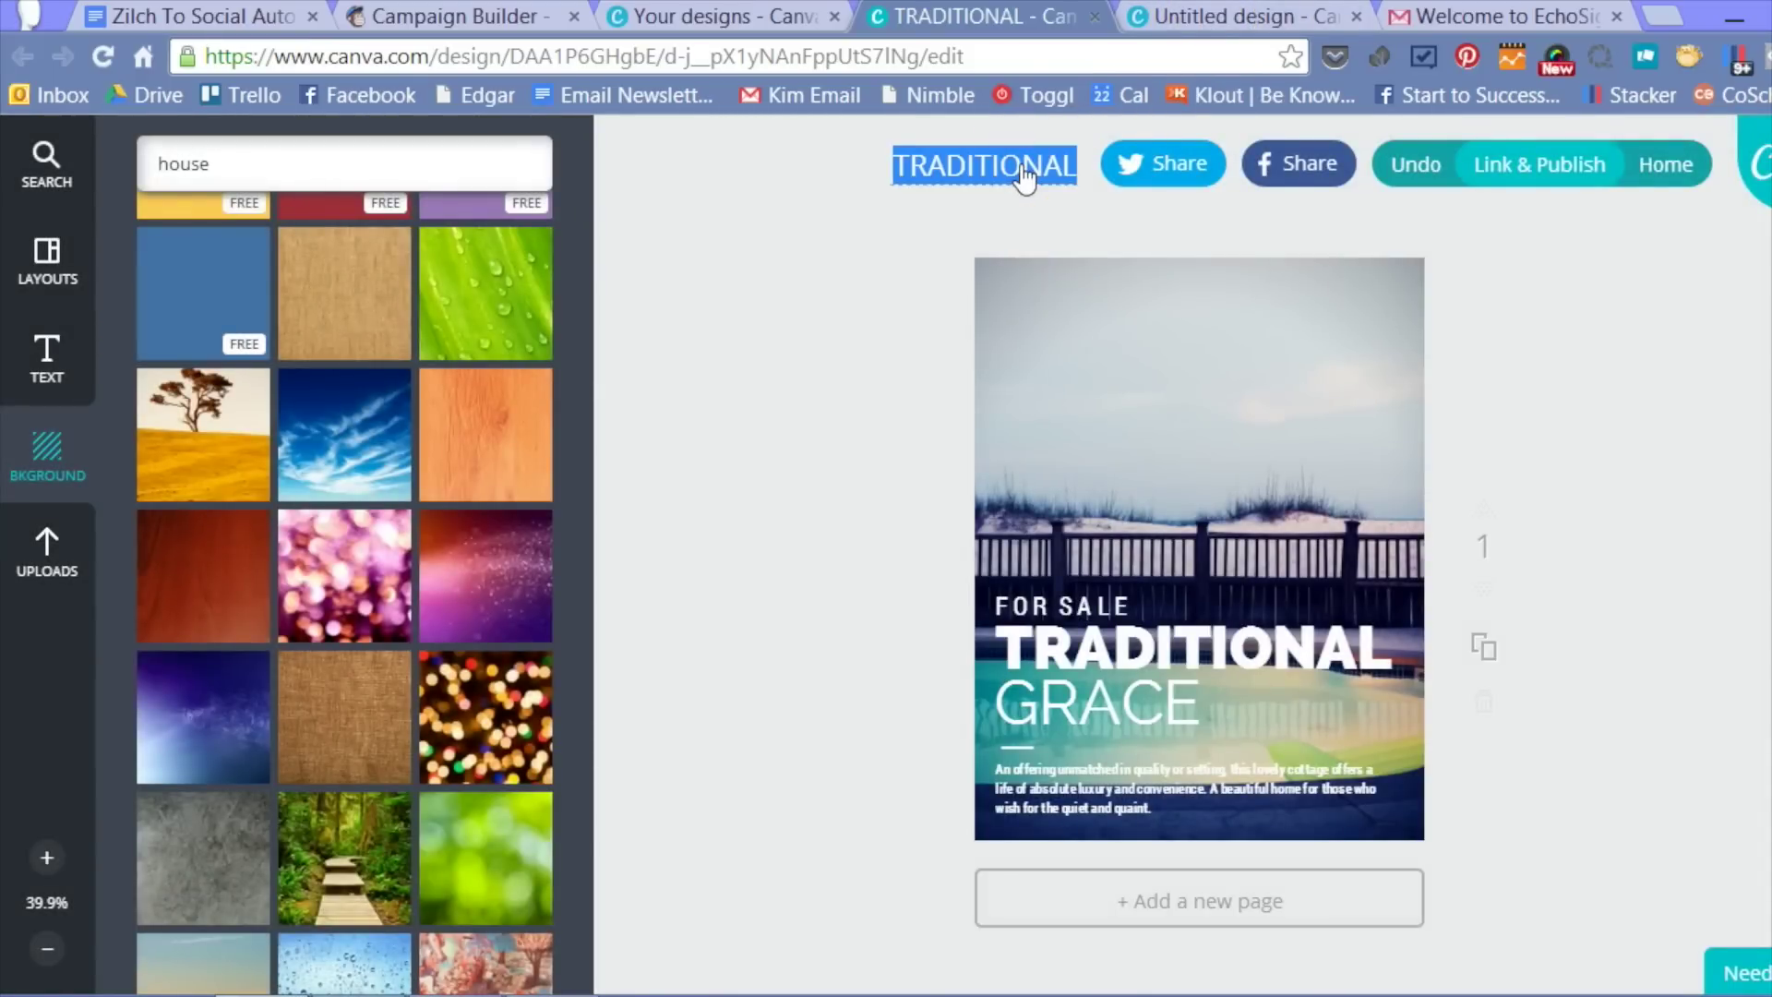
type("New")
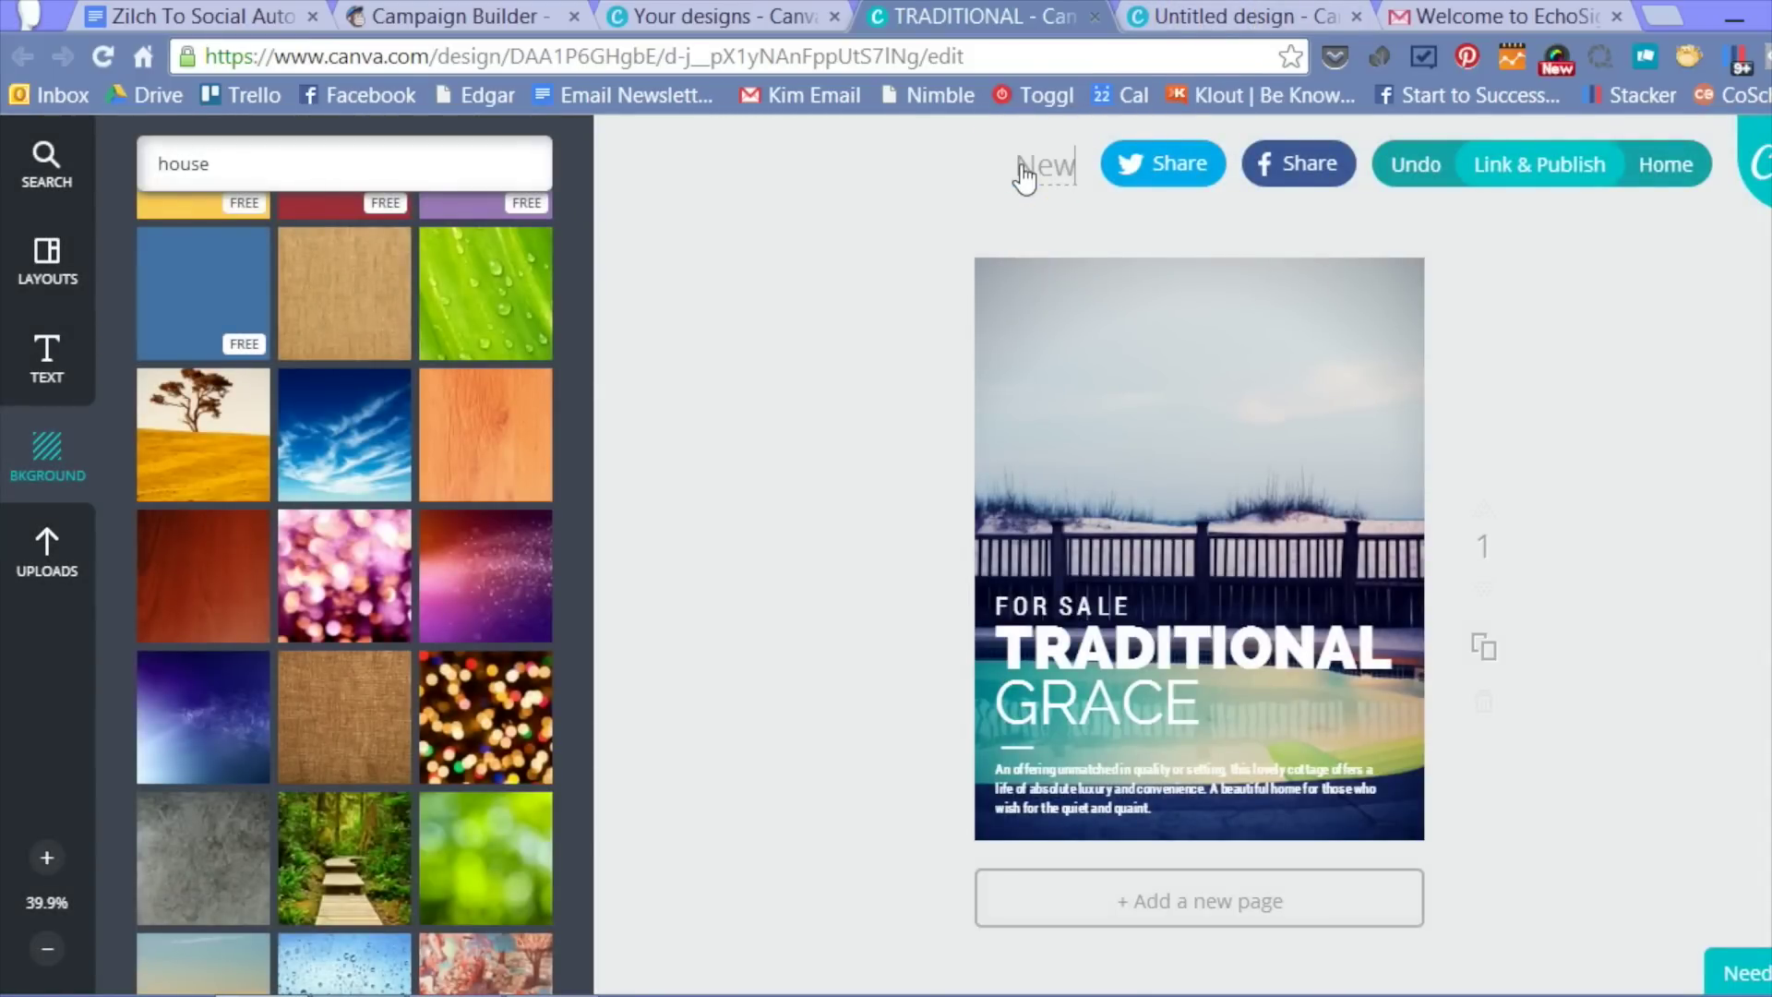
type(" Tutorial Test")
left_click(936, 270)
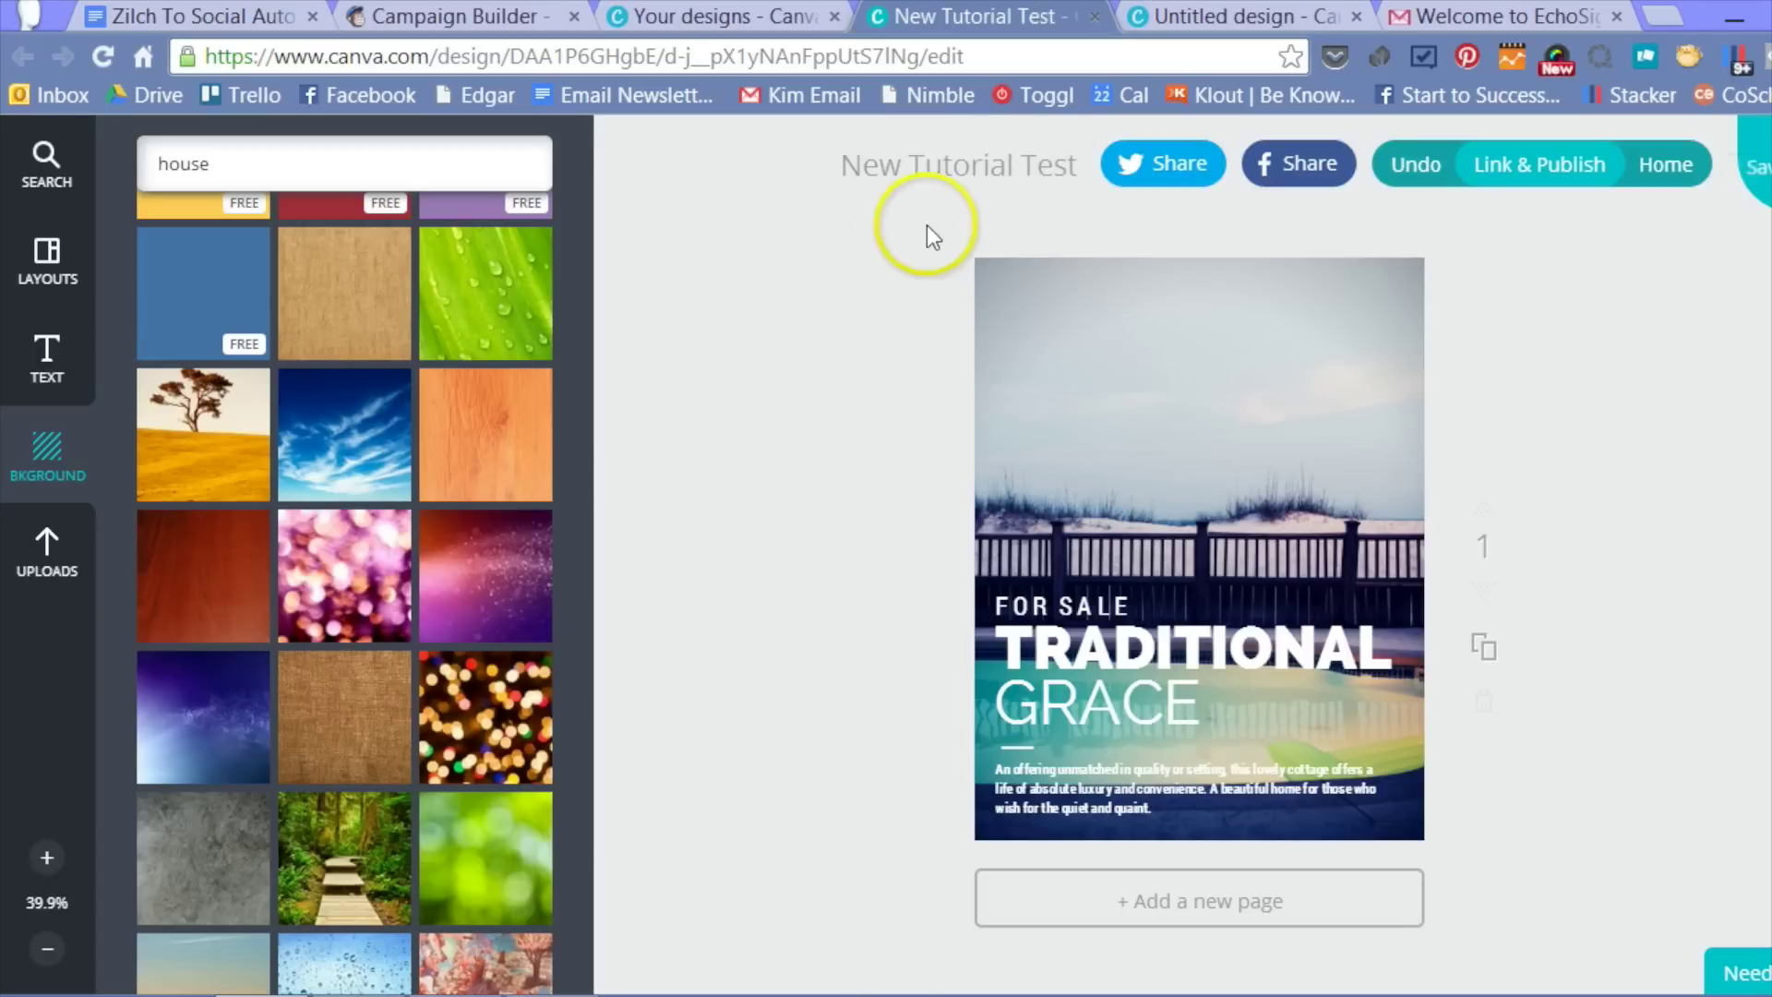
In the untitled design, apply the palm-tree 'Don't worry about a thing' Bob Marley quote layout.
left_click(1193, 13)
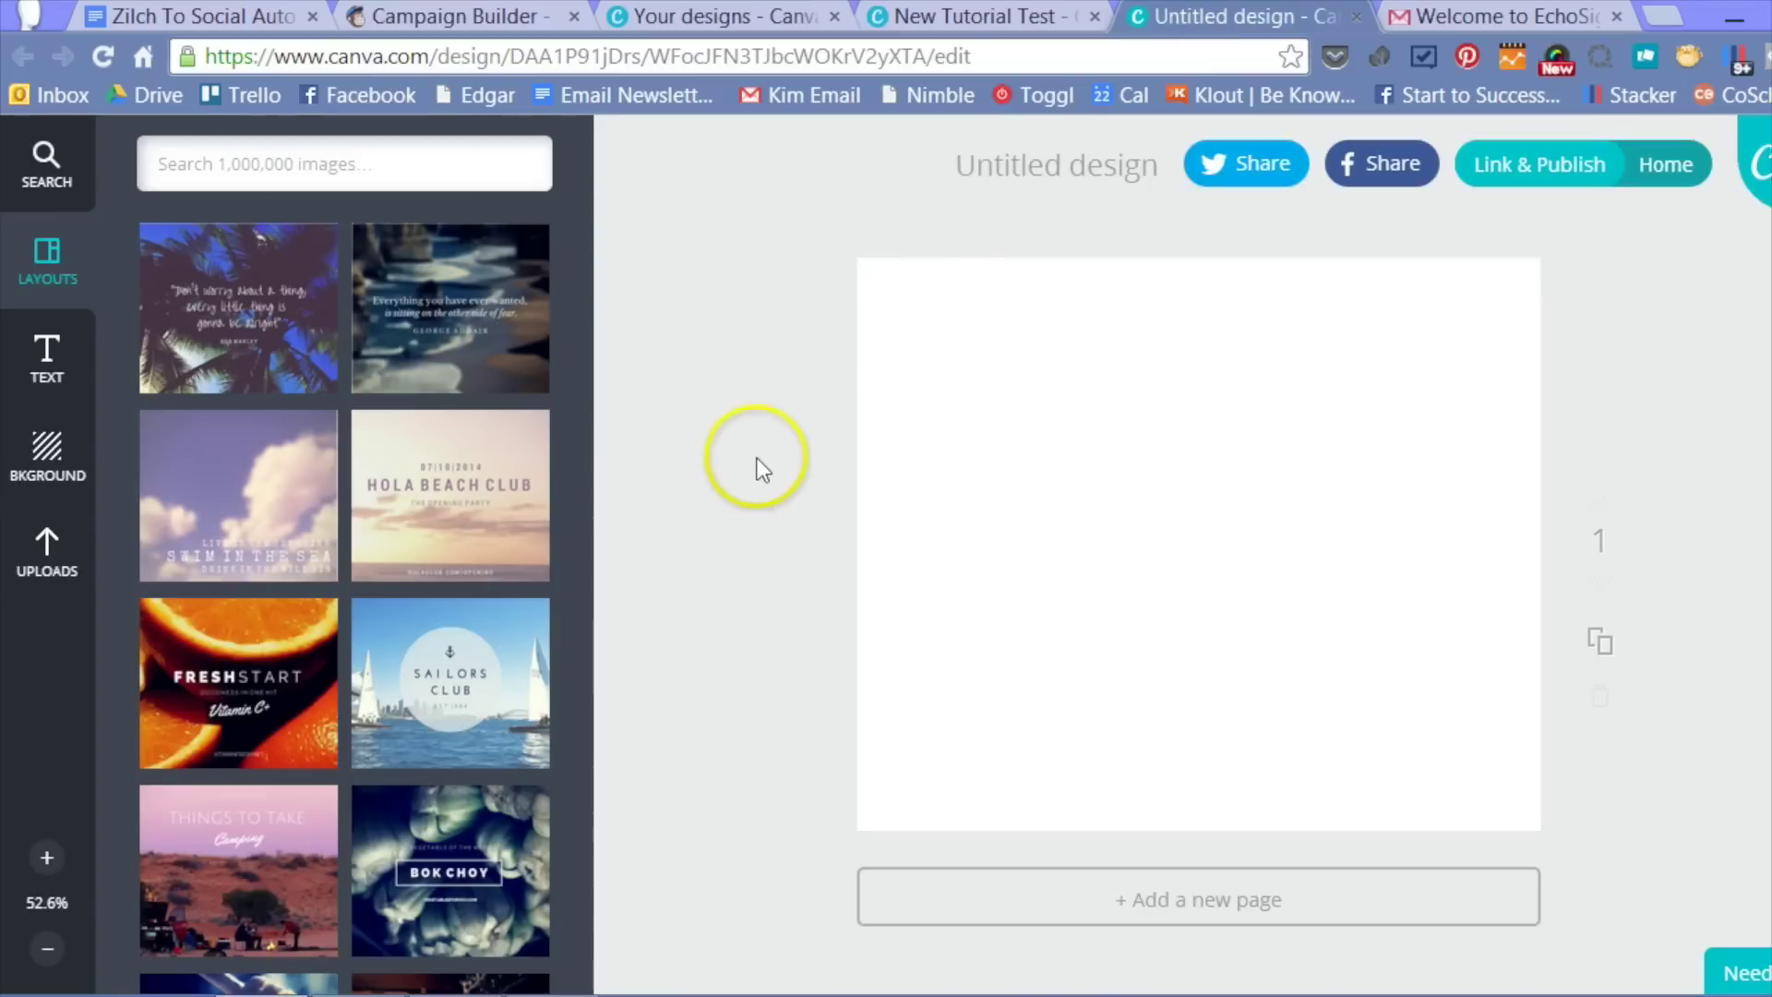
left_click(258, 354)
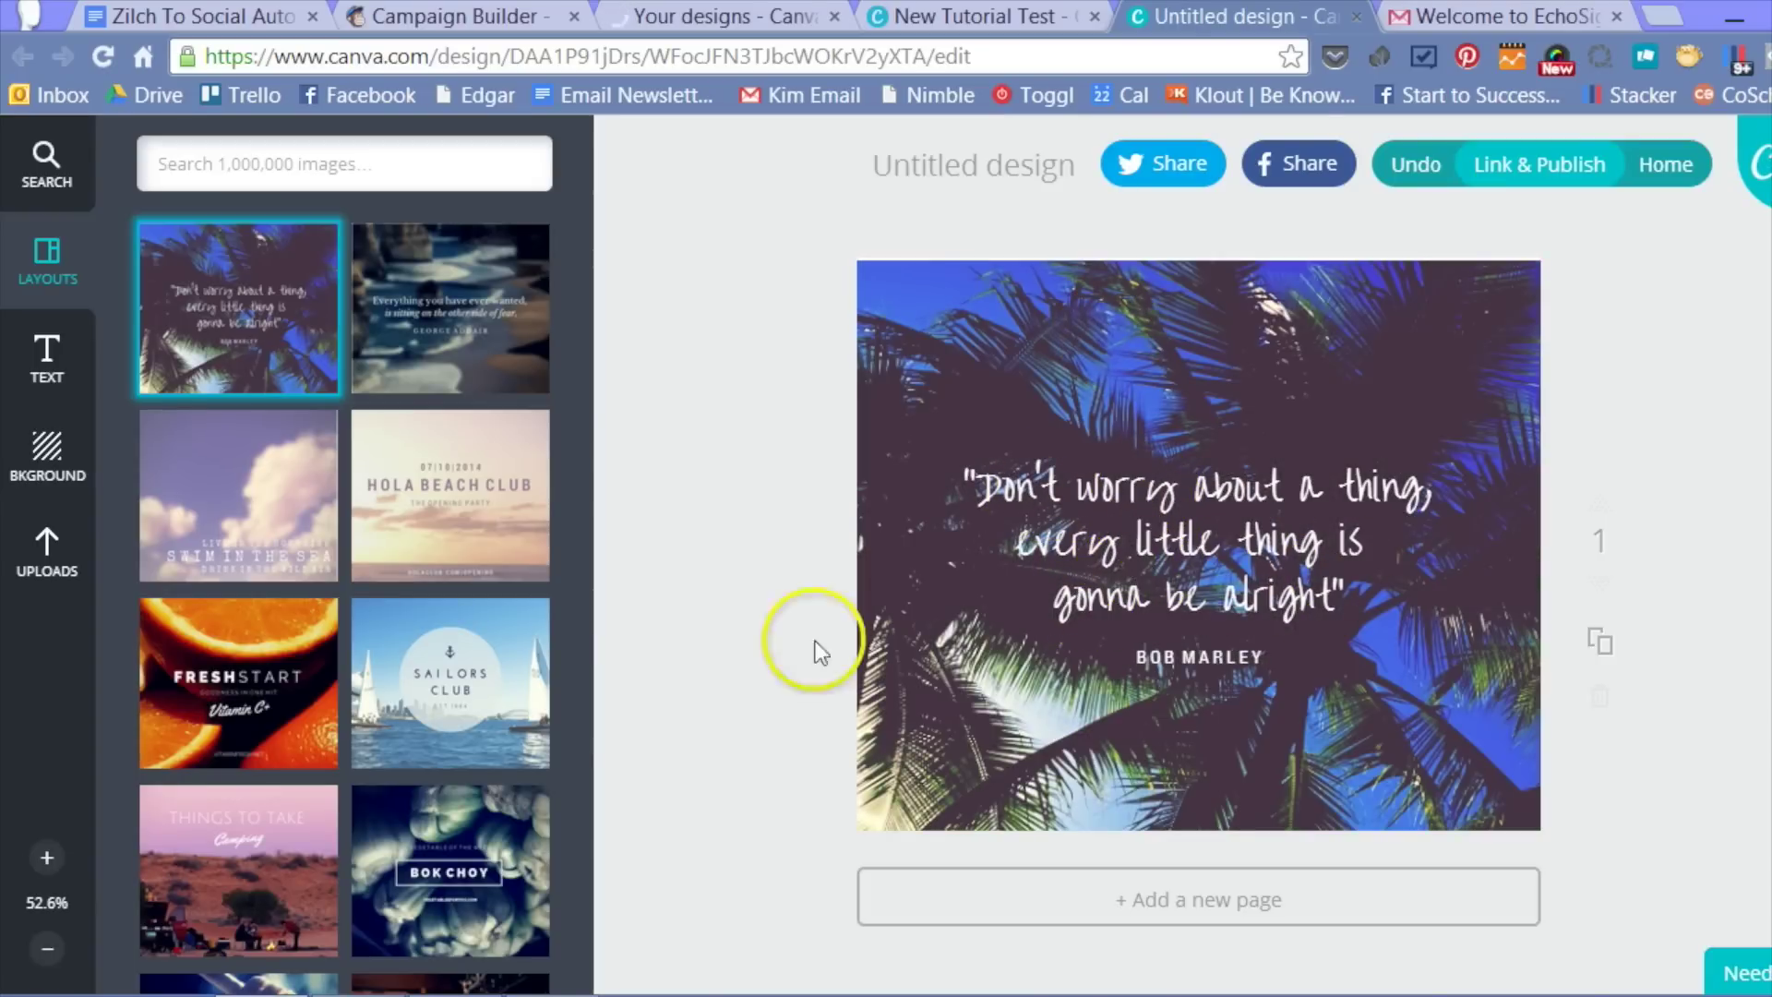
left_click(46, 568)
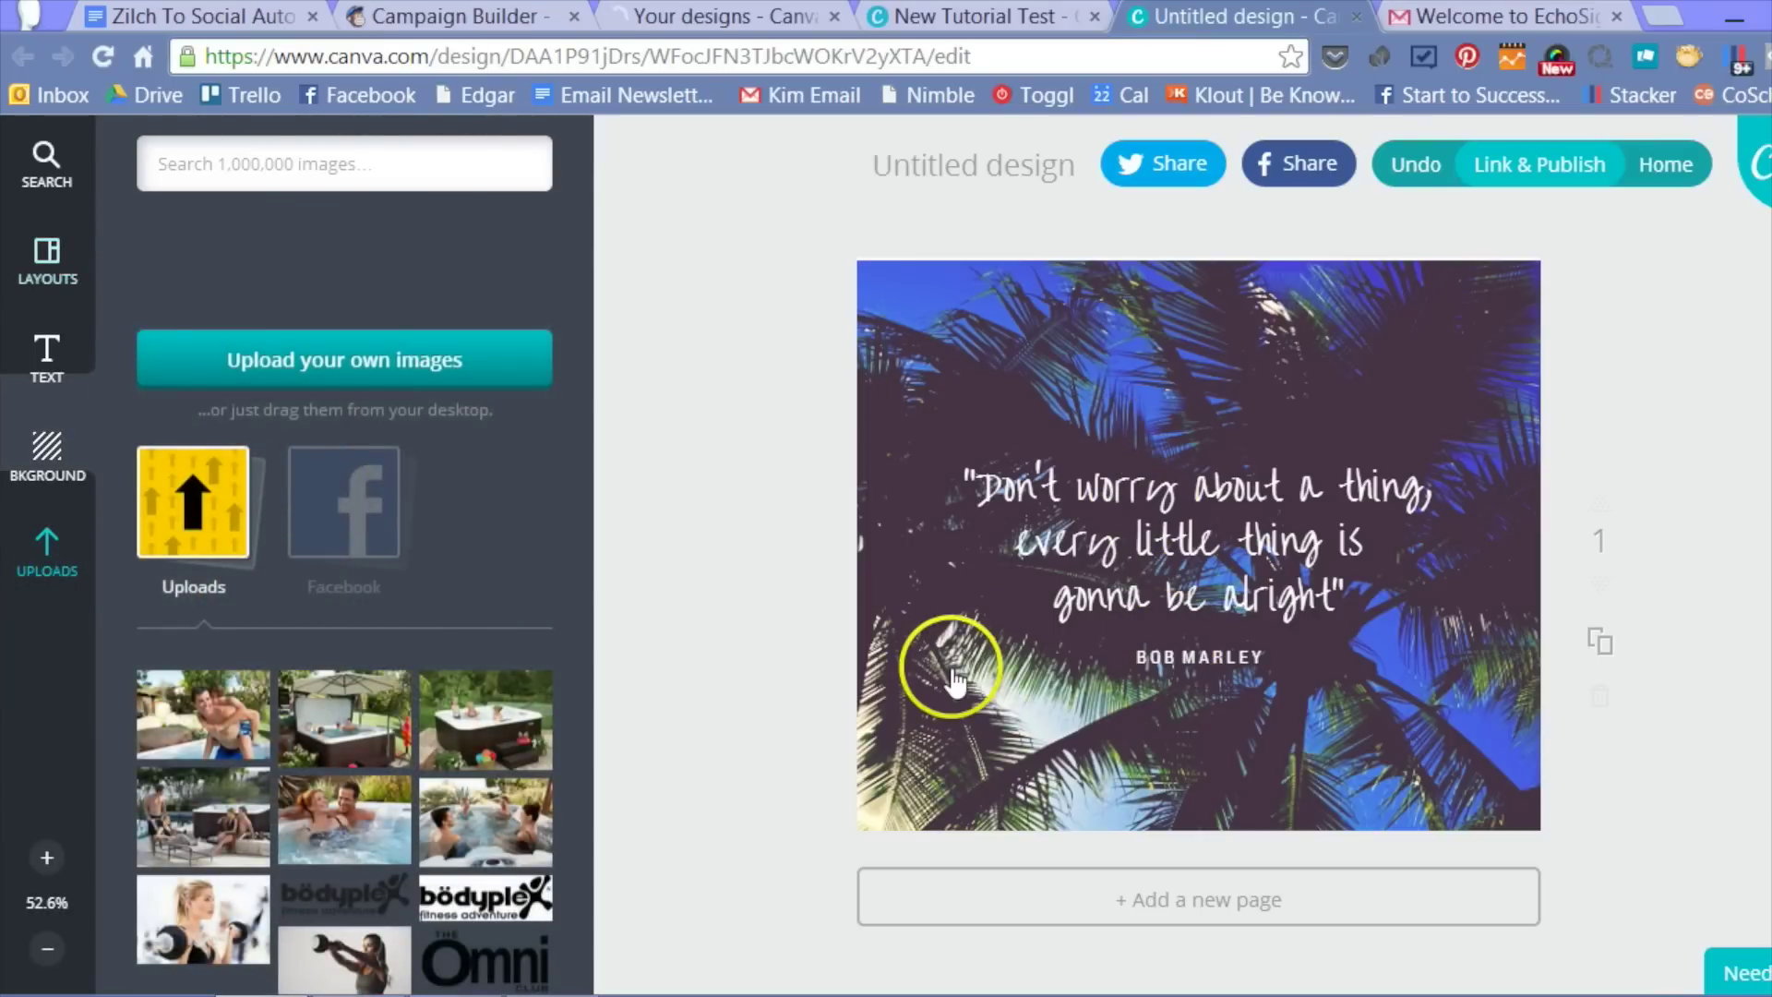
left_click(1004, 407)
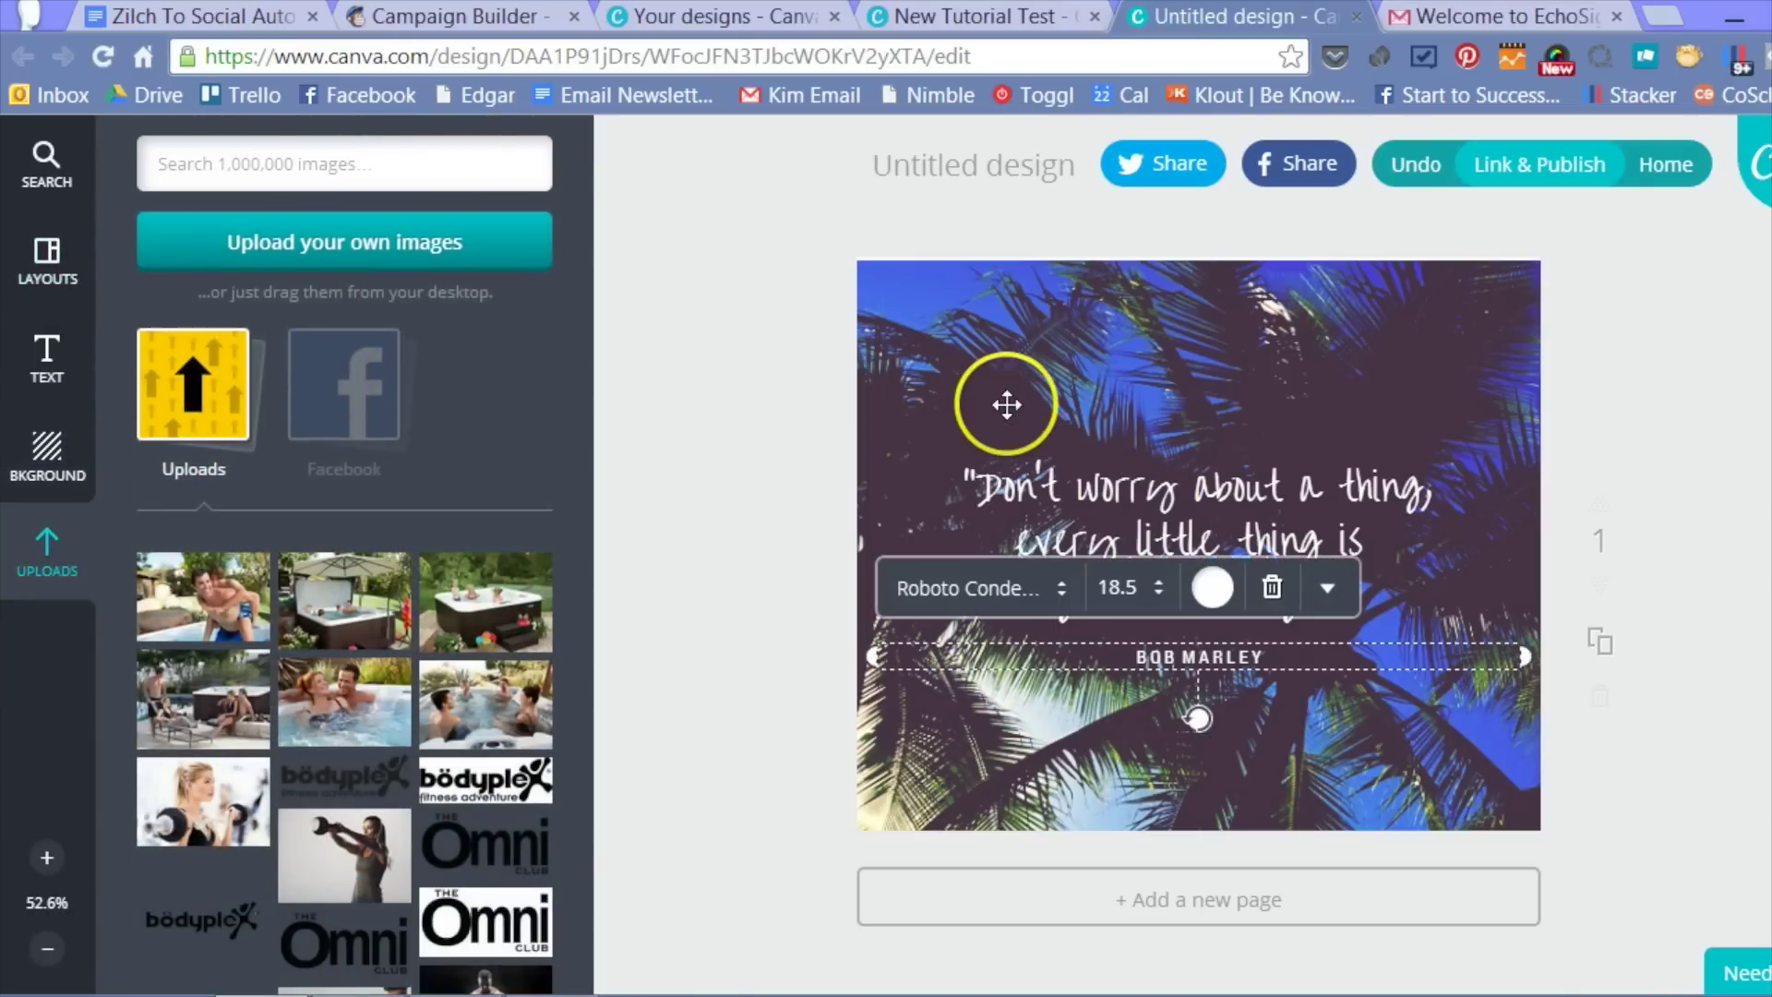
Select the palm-tree background photo and look over its filter and advanced adjustment options.
left_click(760, 259)
left_click(1013, 341)
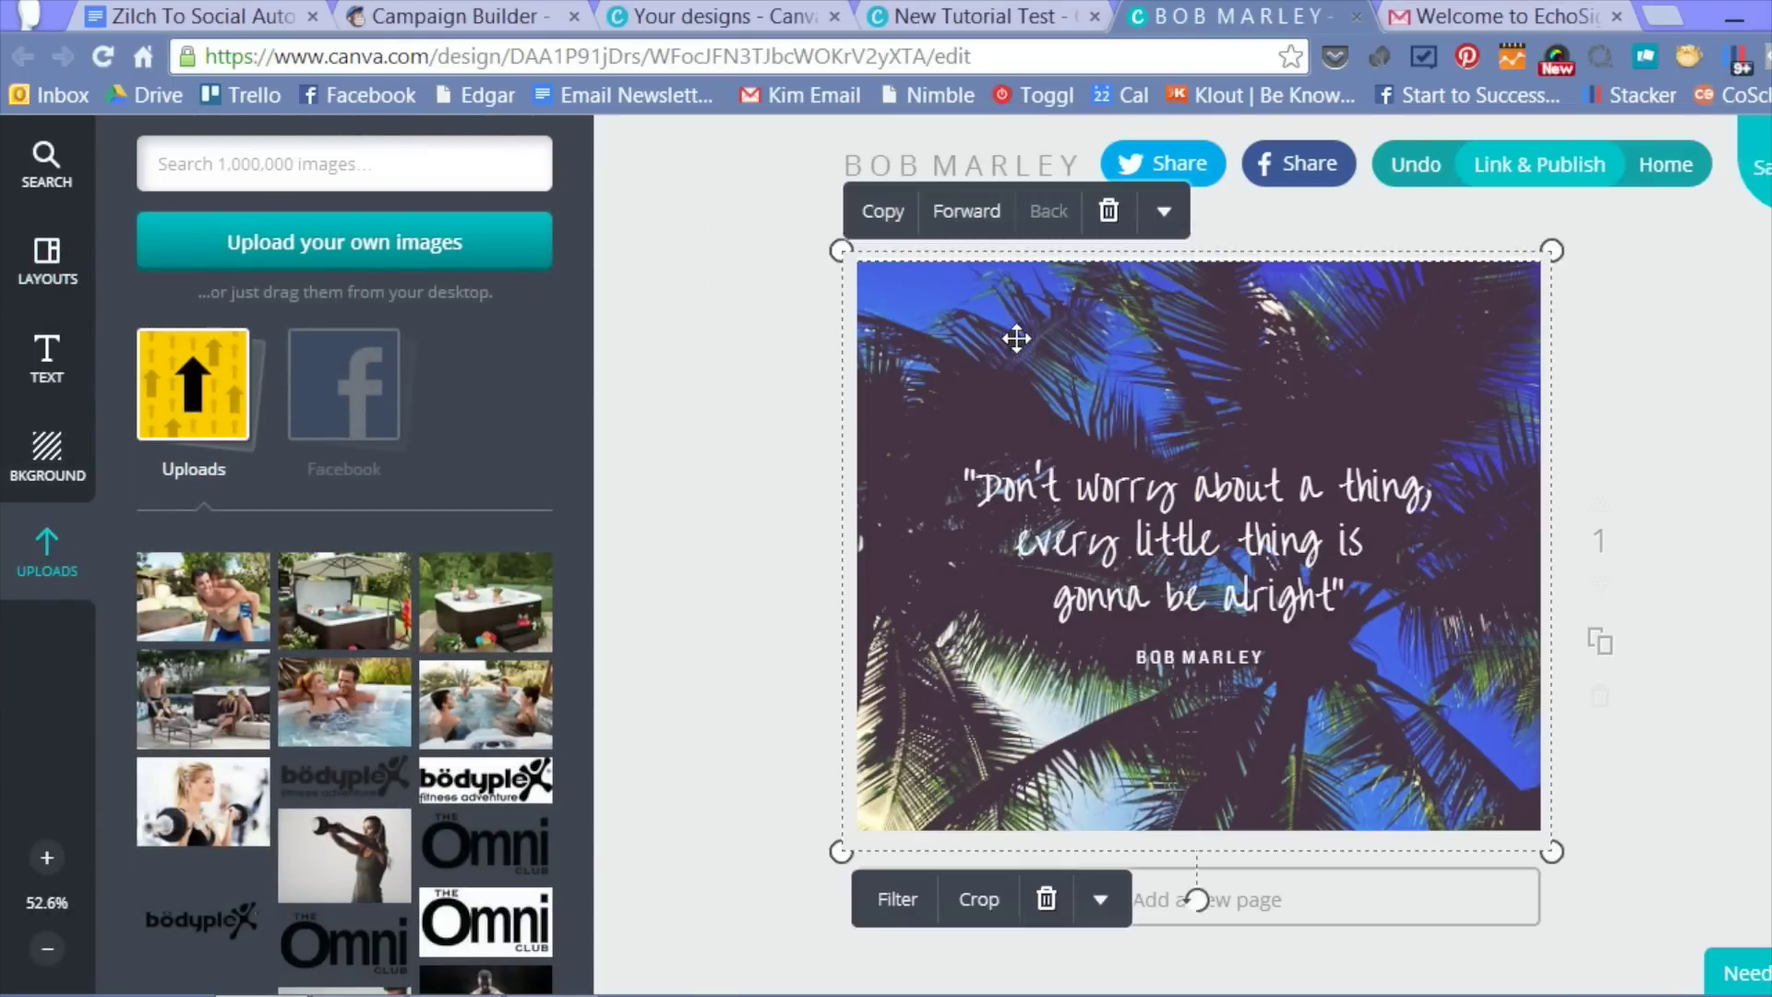
left_click(897, 909)
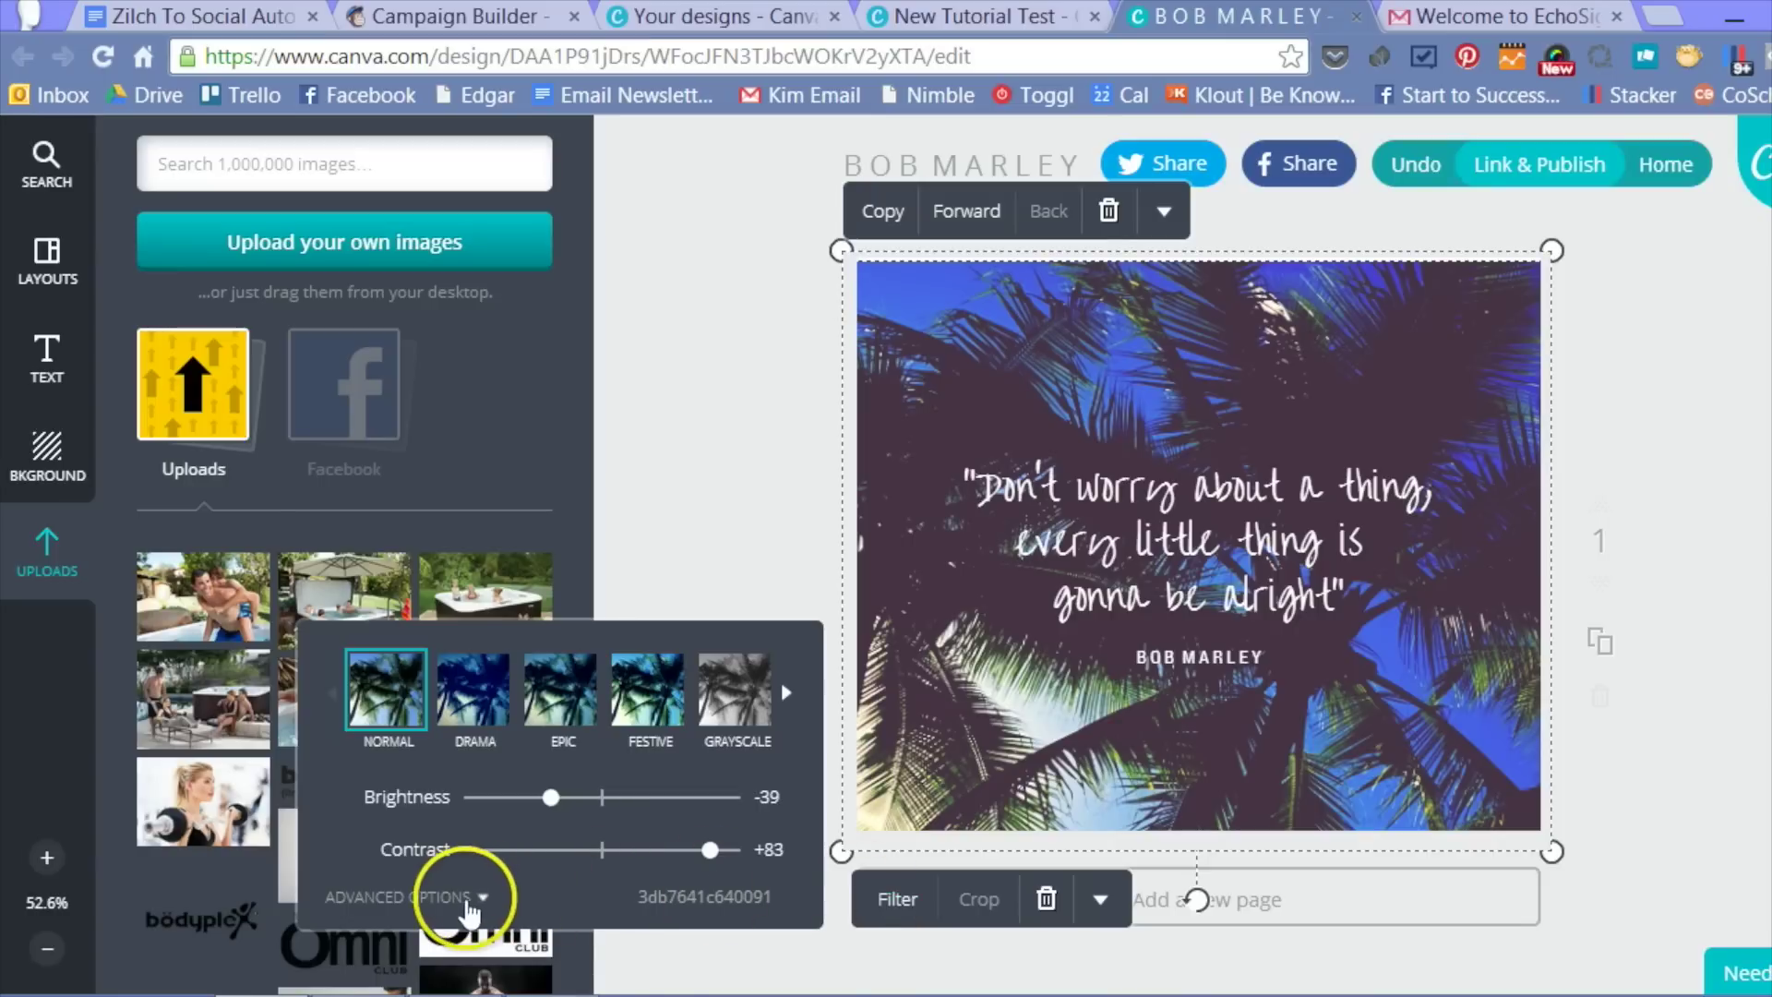
left_click(467, 903)
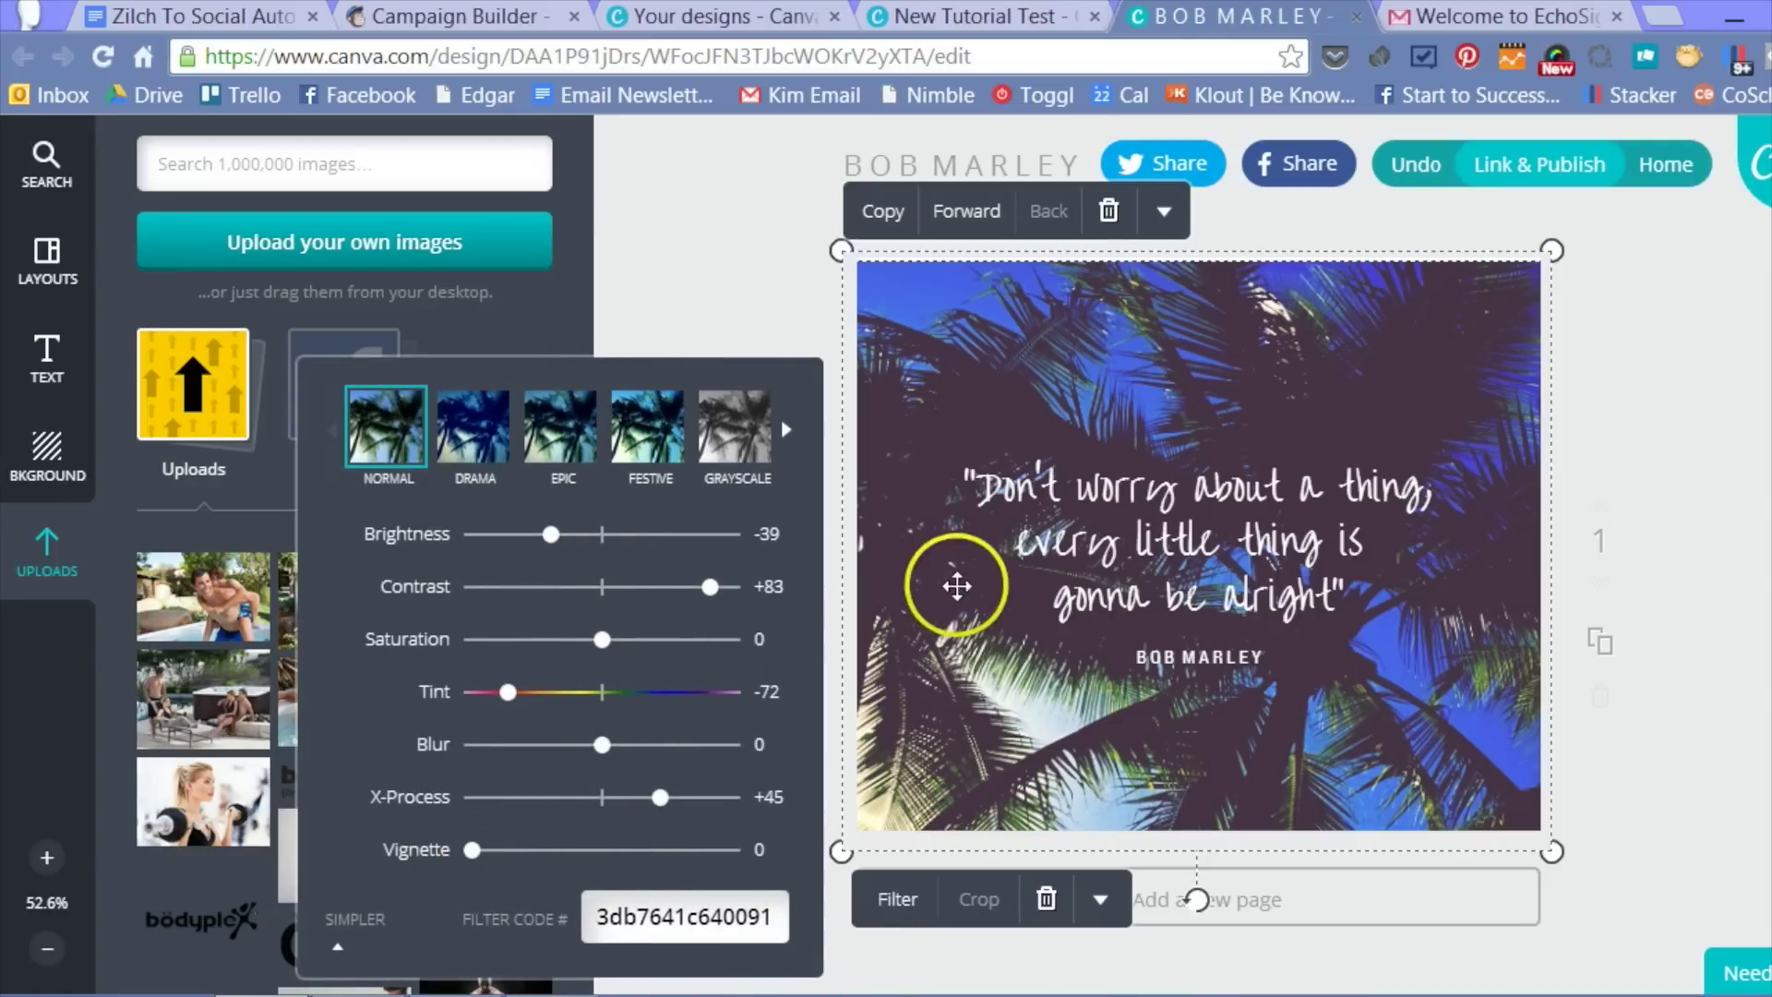
left_click(1008, 561)
left_click(939, 482)
left_click(942, 288)
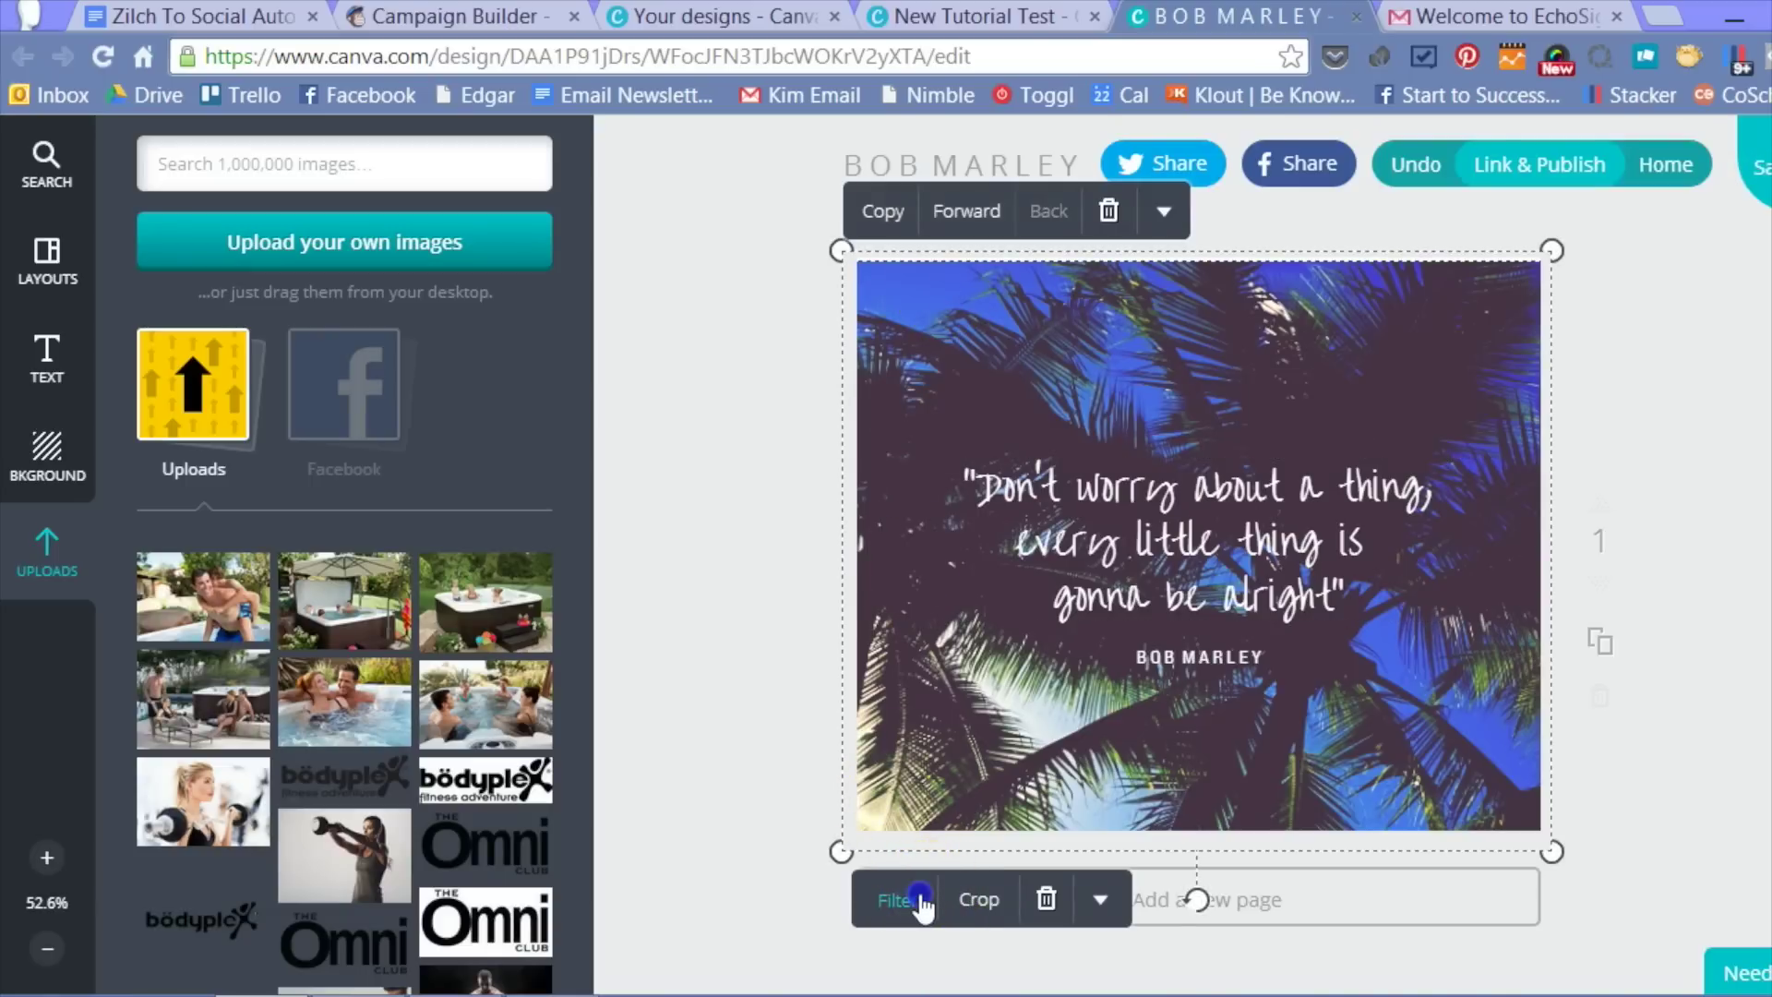
Compare the Drama, Epic, Festive and Grayscale filters on the photo, settling on Drama.
left_click(916, 903)
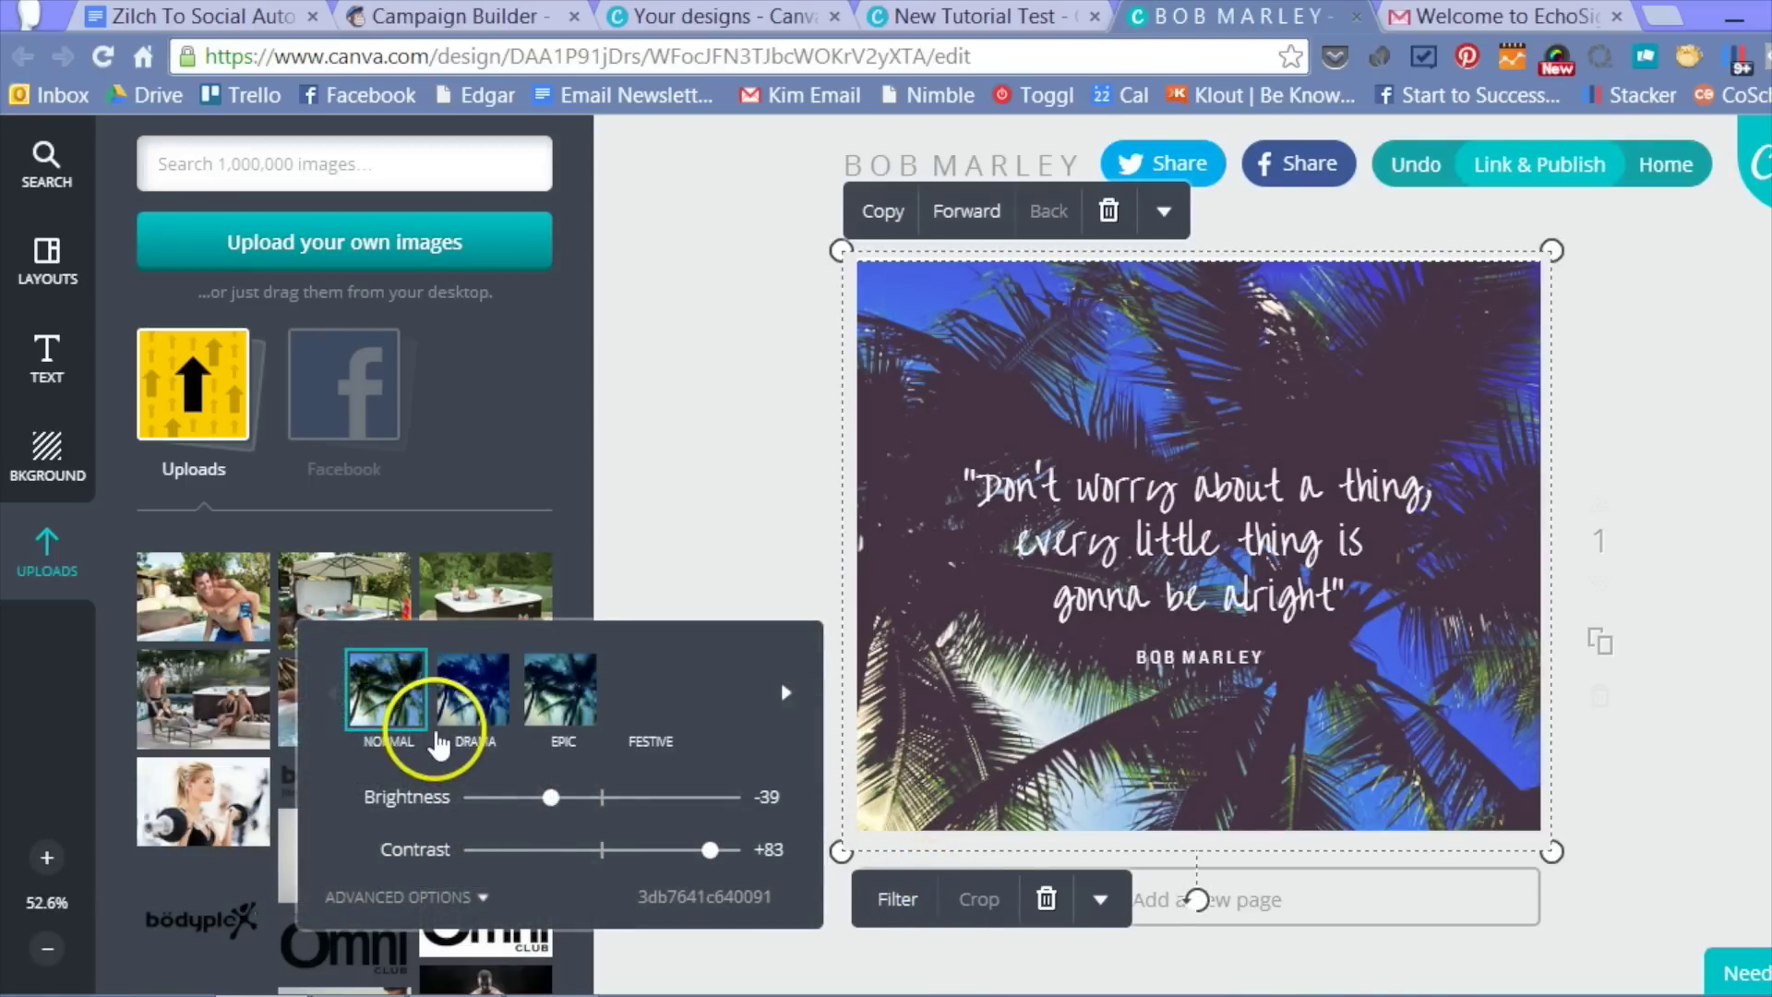
left_click(476, 711)
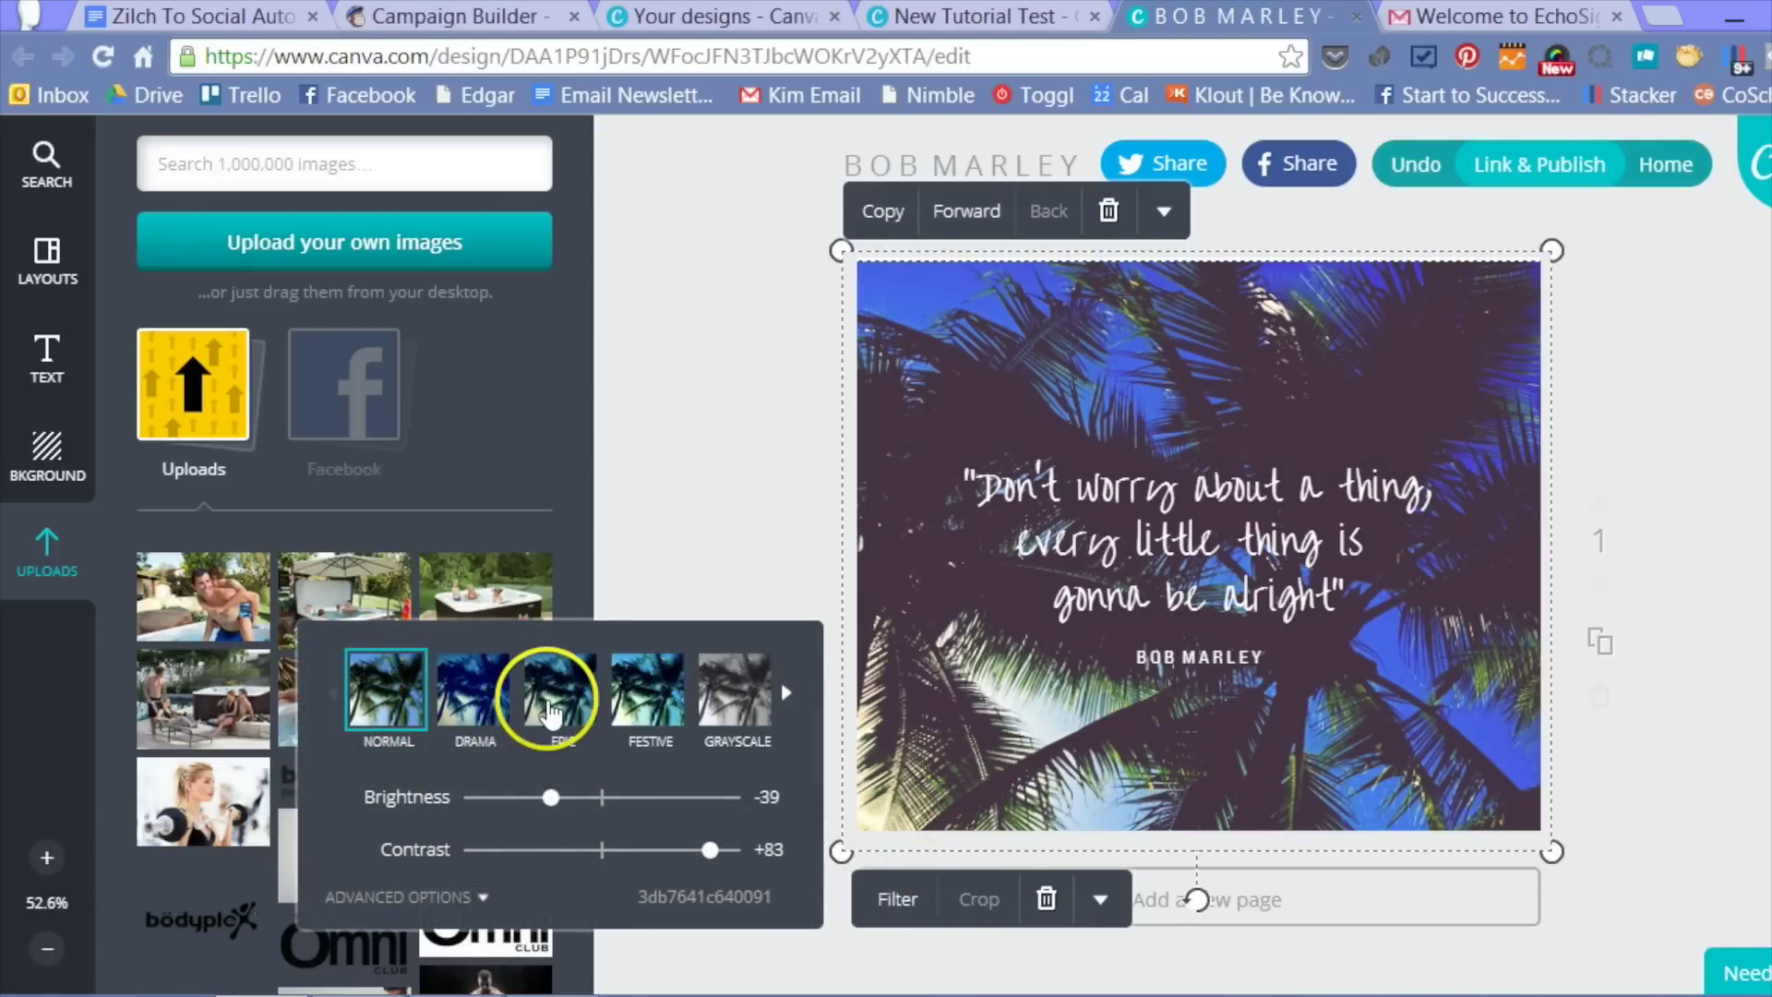
left_click(579, 724)
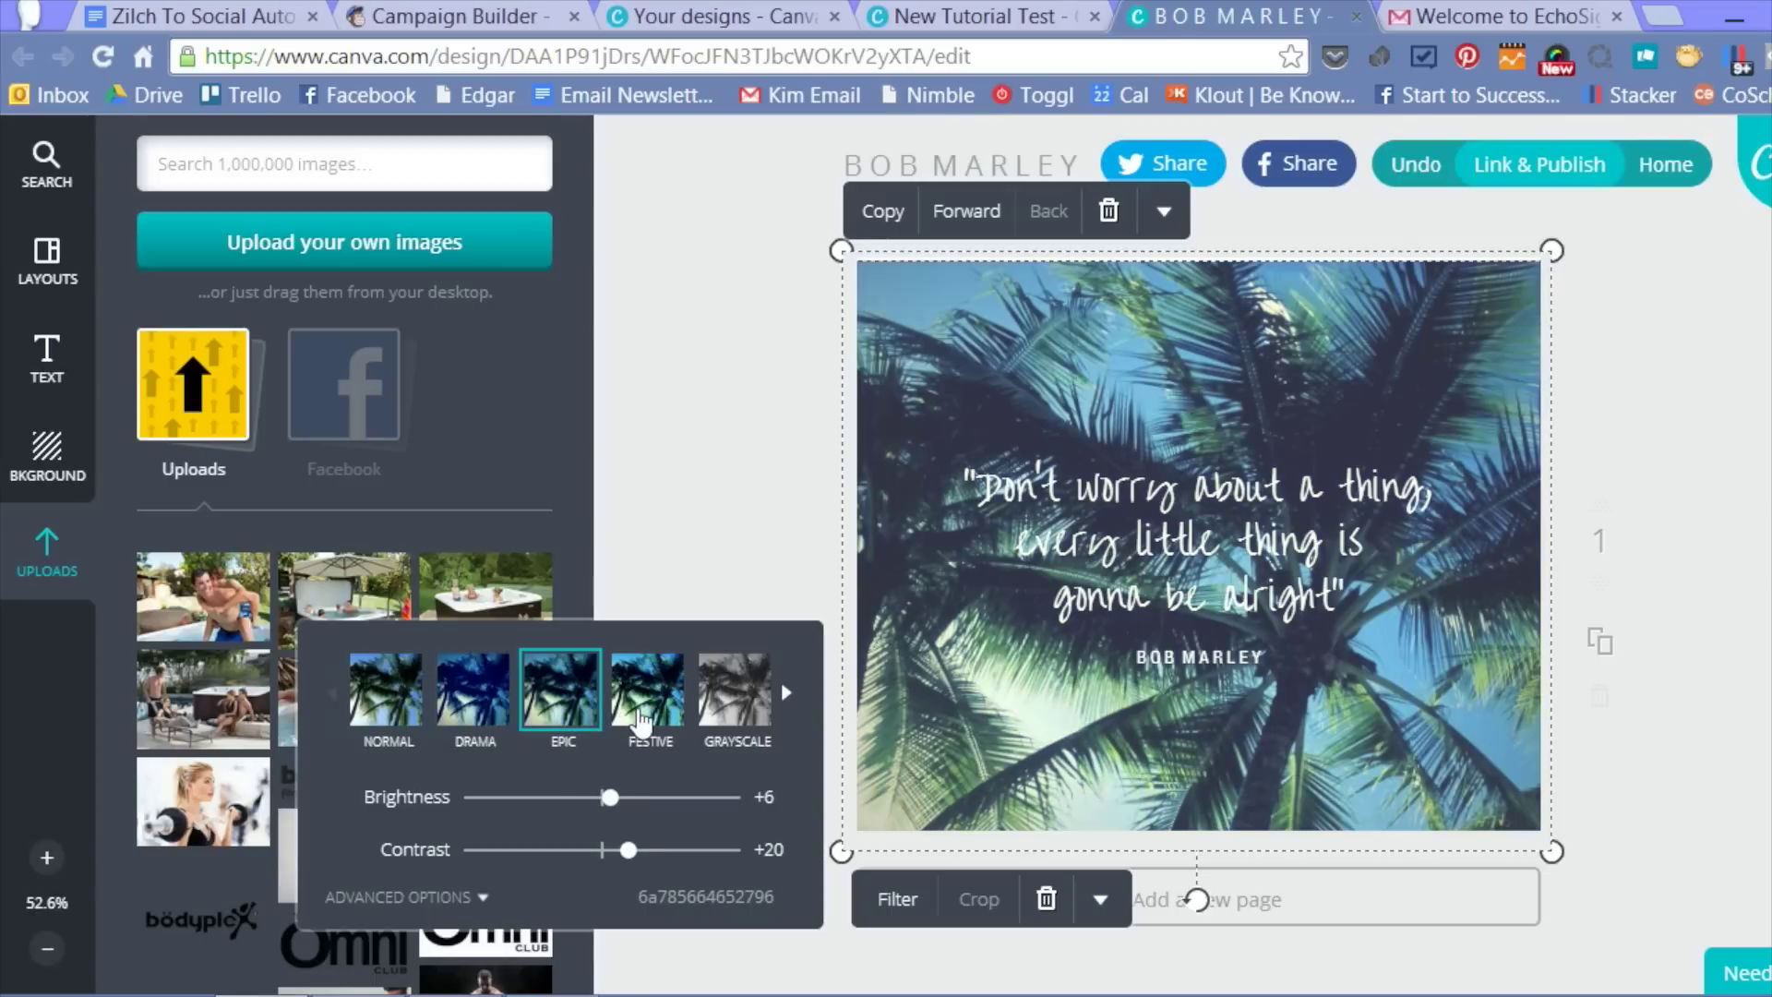
left_click(672, 716)
left_click(729, 713)
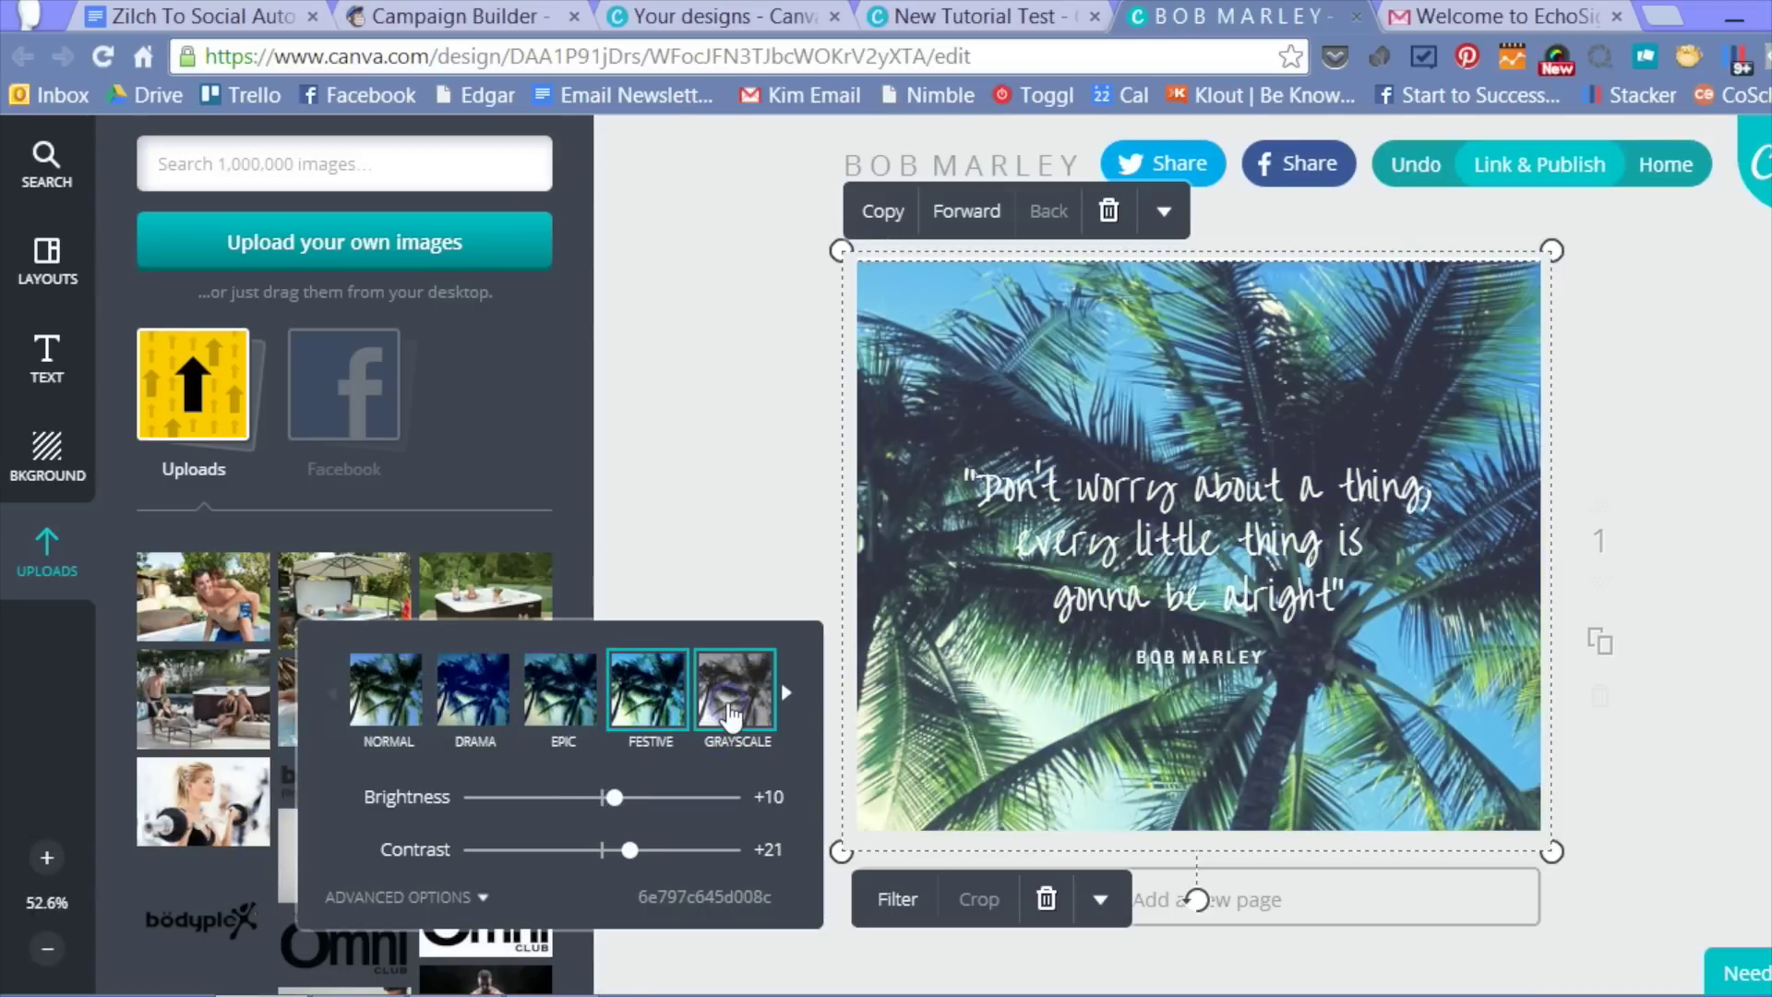
left_click(466, 690)
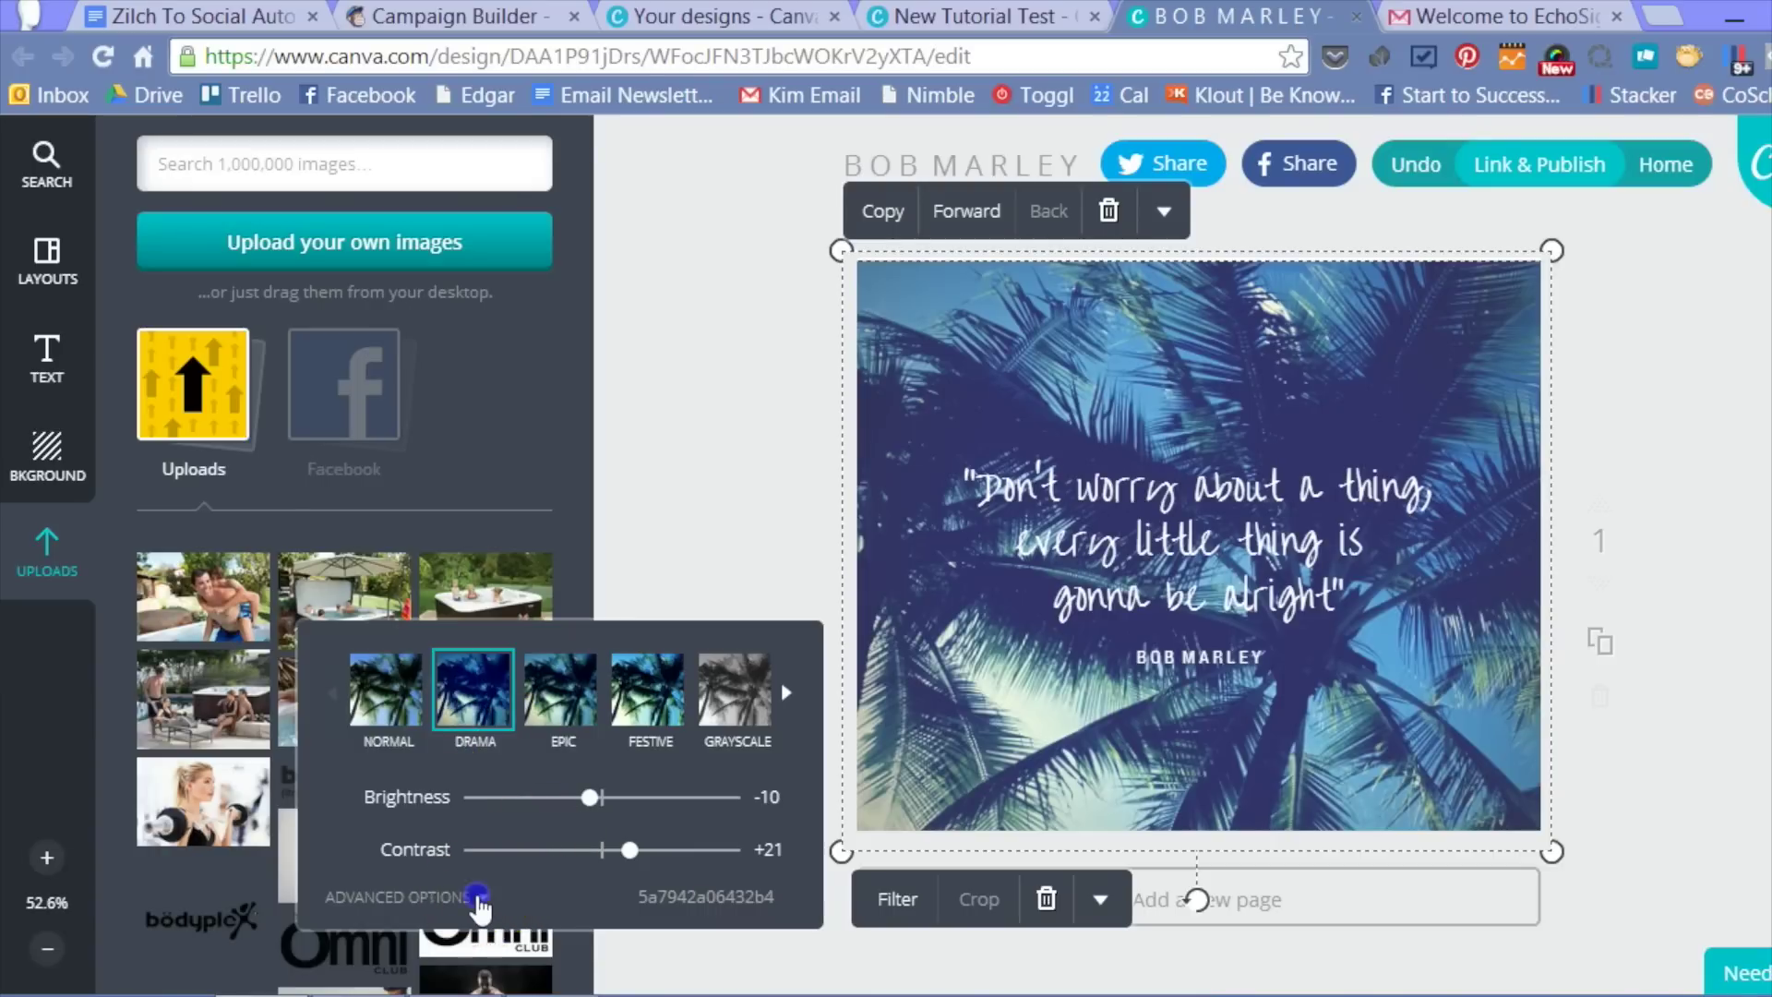
left_click(475, 898)
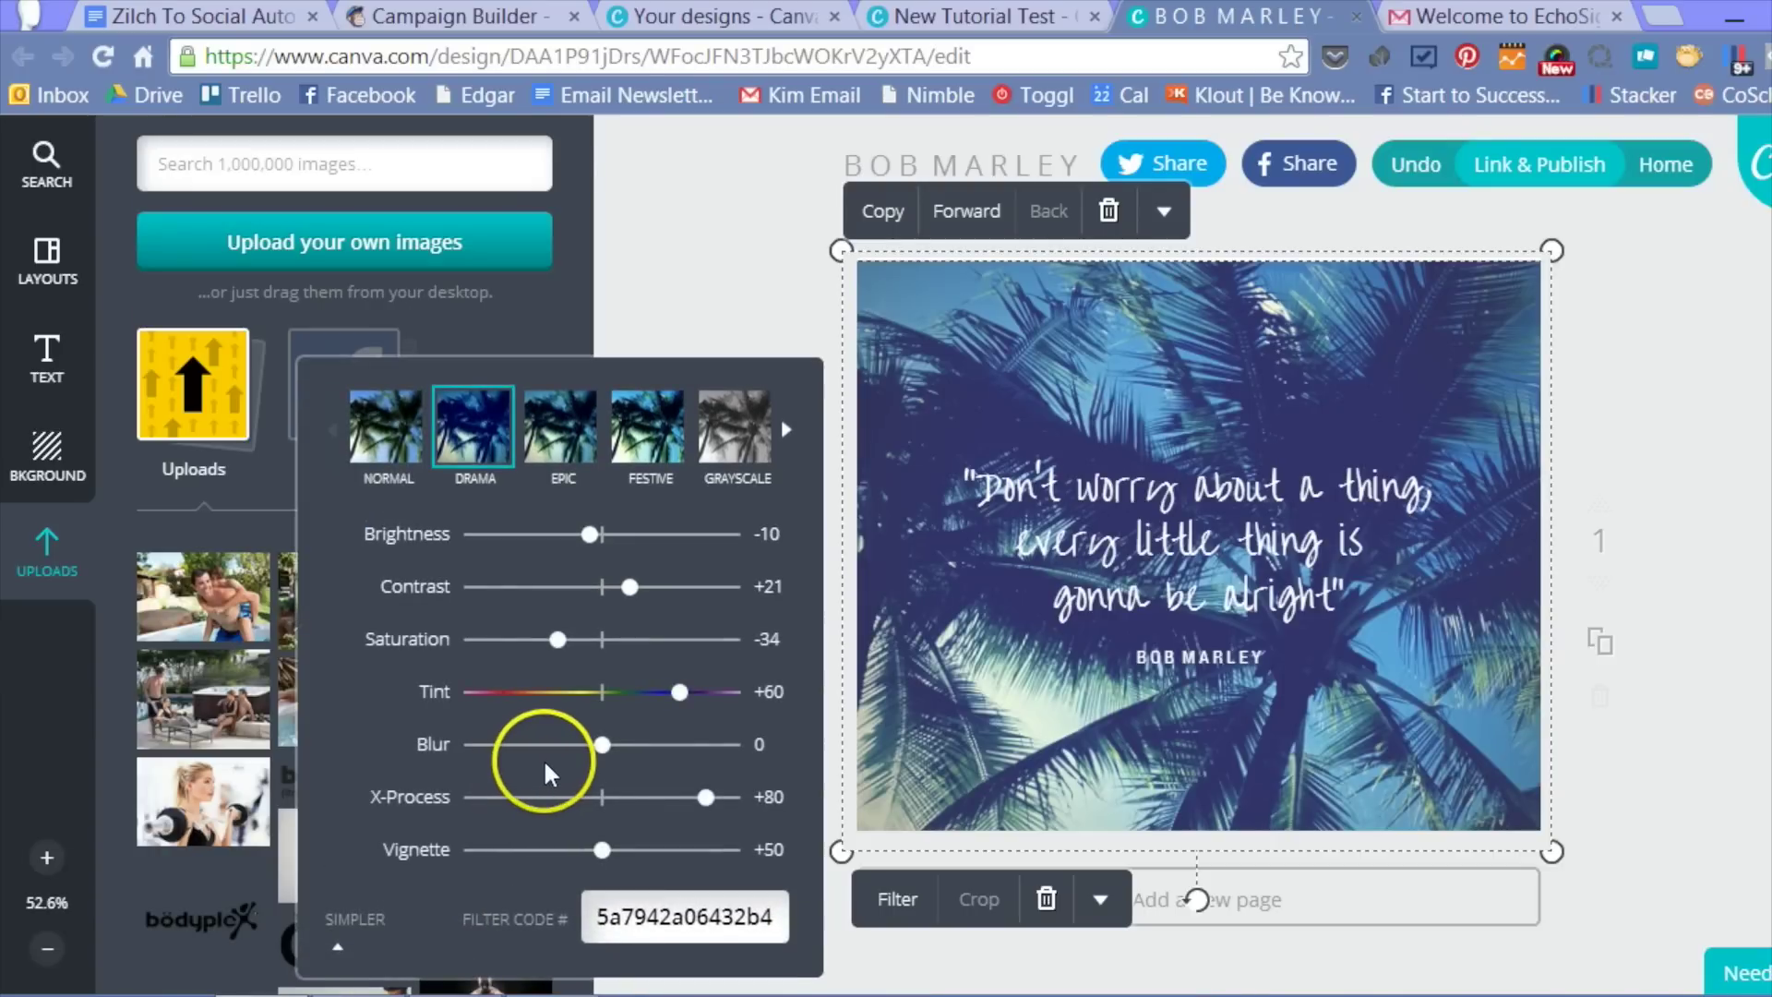
Set X-Process to +80 and try several blur amounts on the photo, returning blur to 0.
left_click(602, 746)
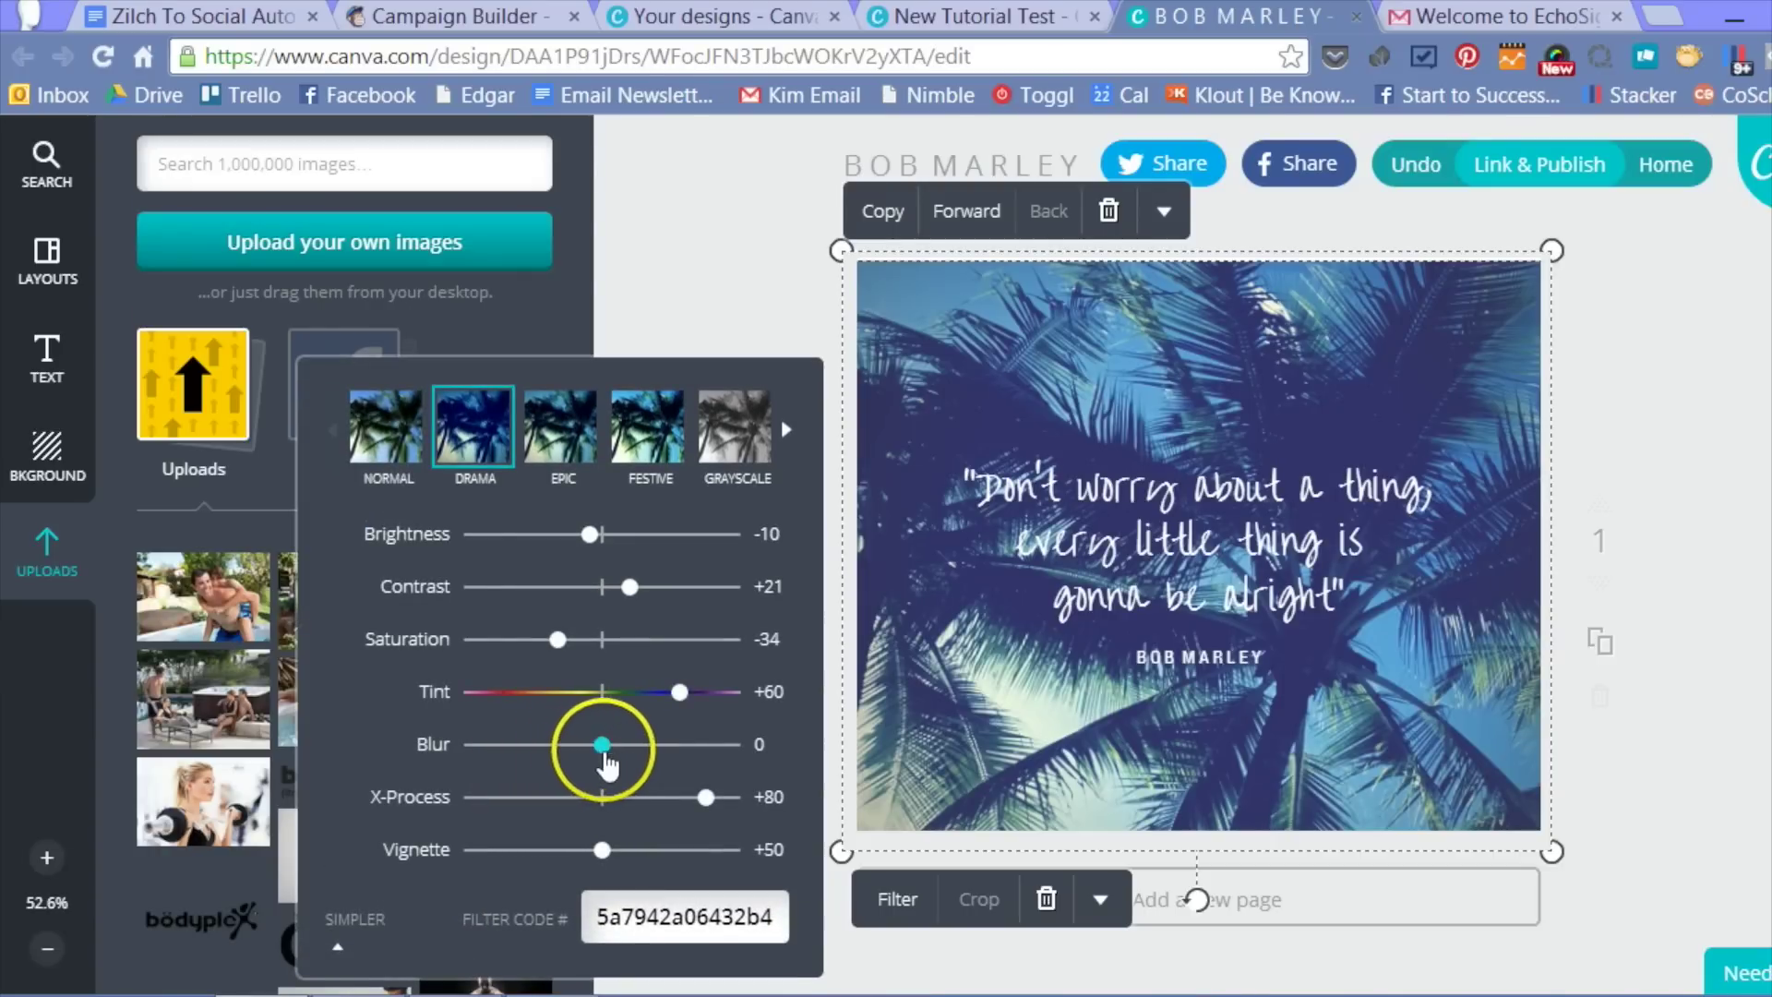
left_click_drag(606, 762, 616, 762)
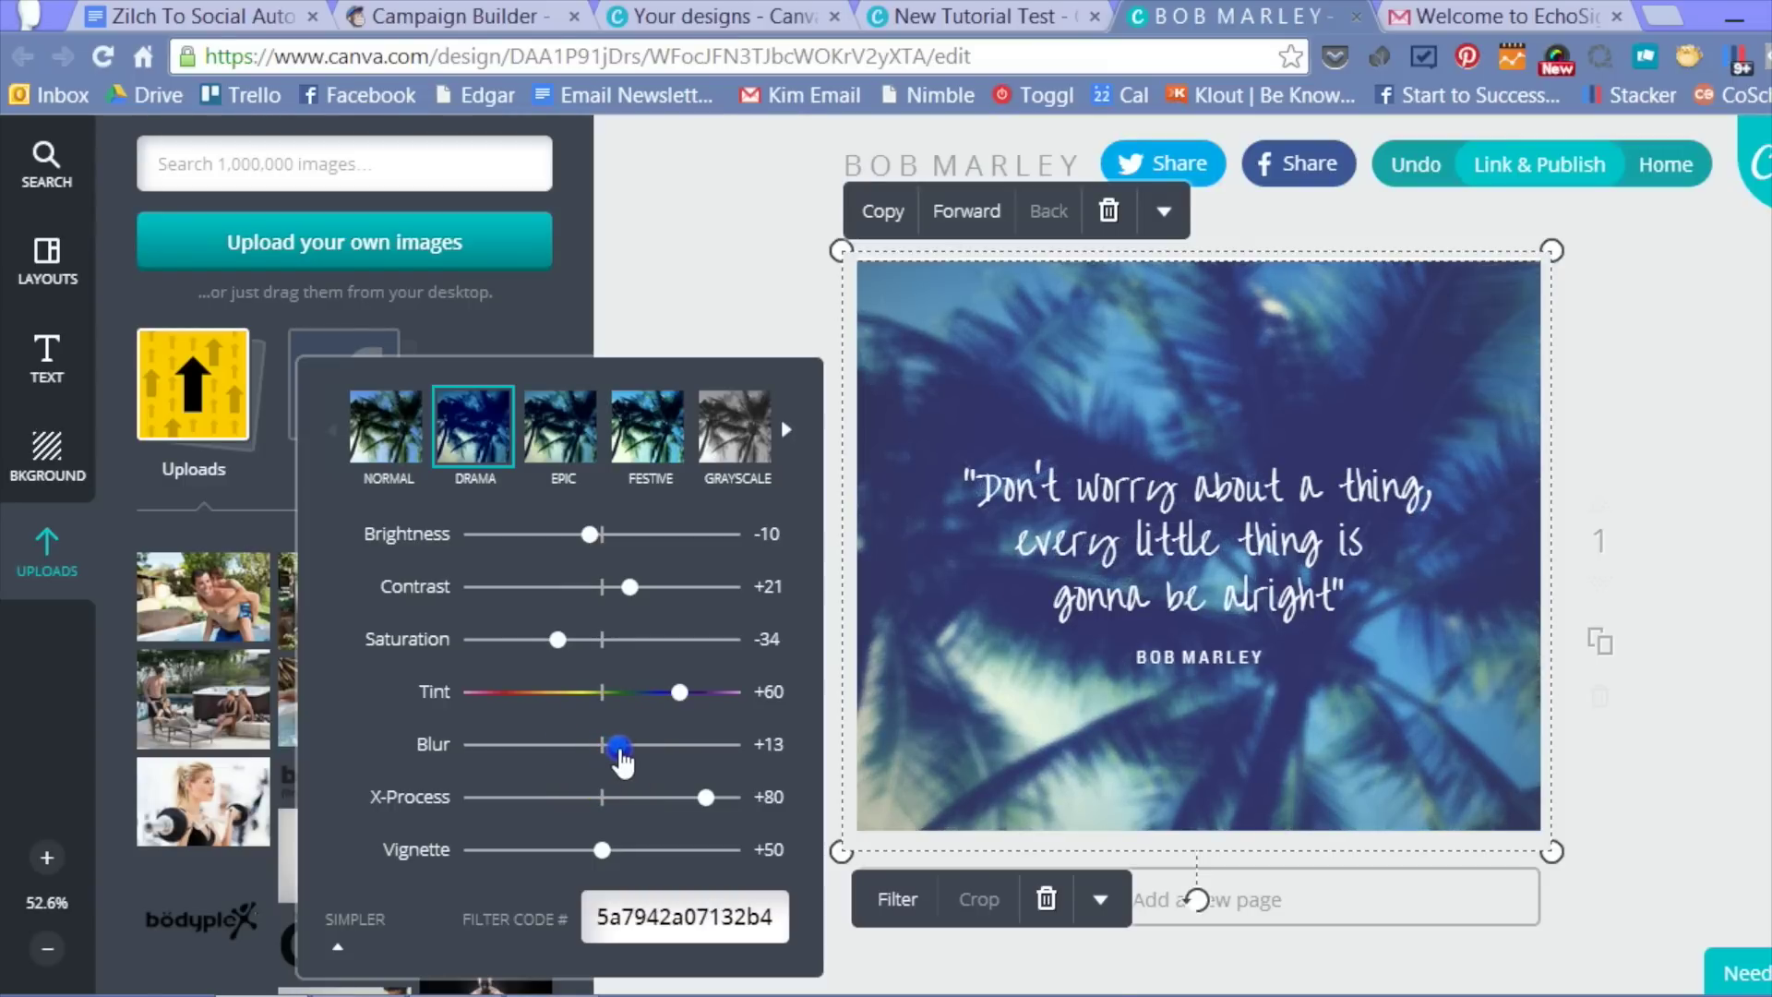
left_click_drag(618, 762, 608, 761)
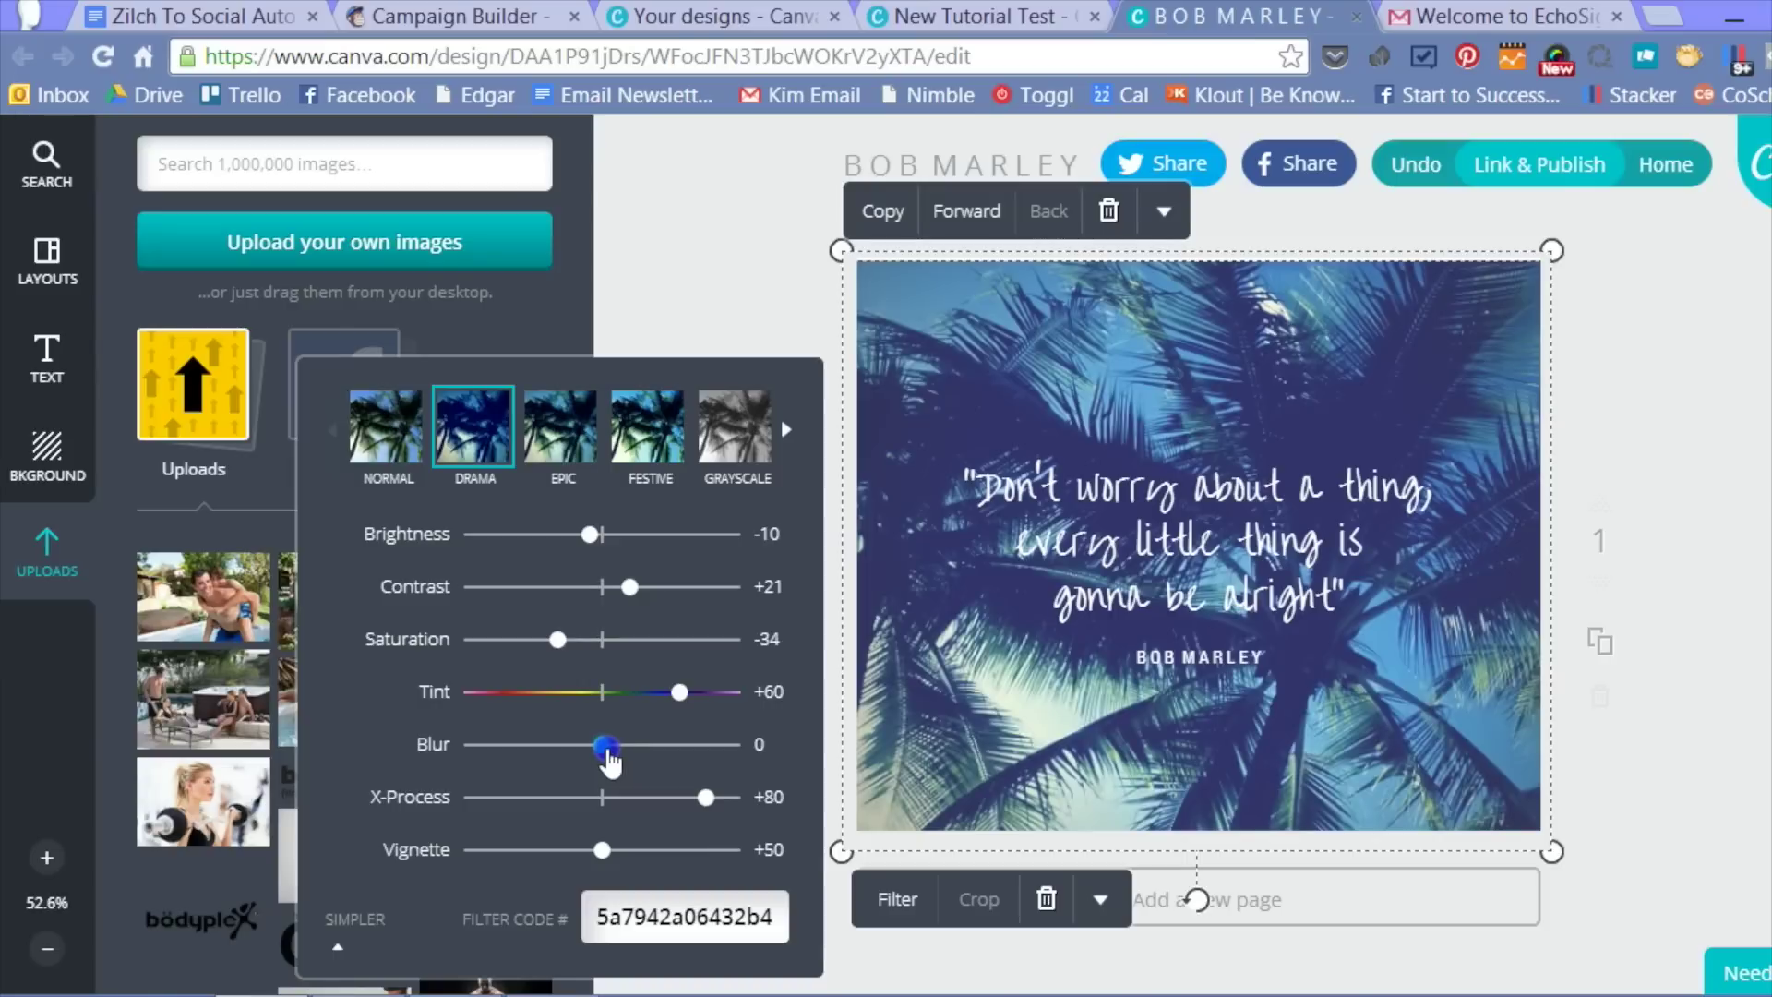
left_click_drag(611, 762, 613, 764)
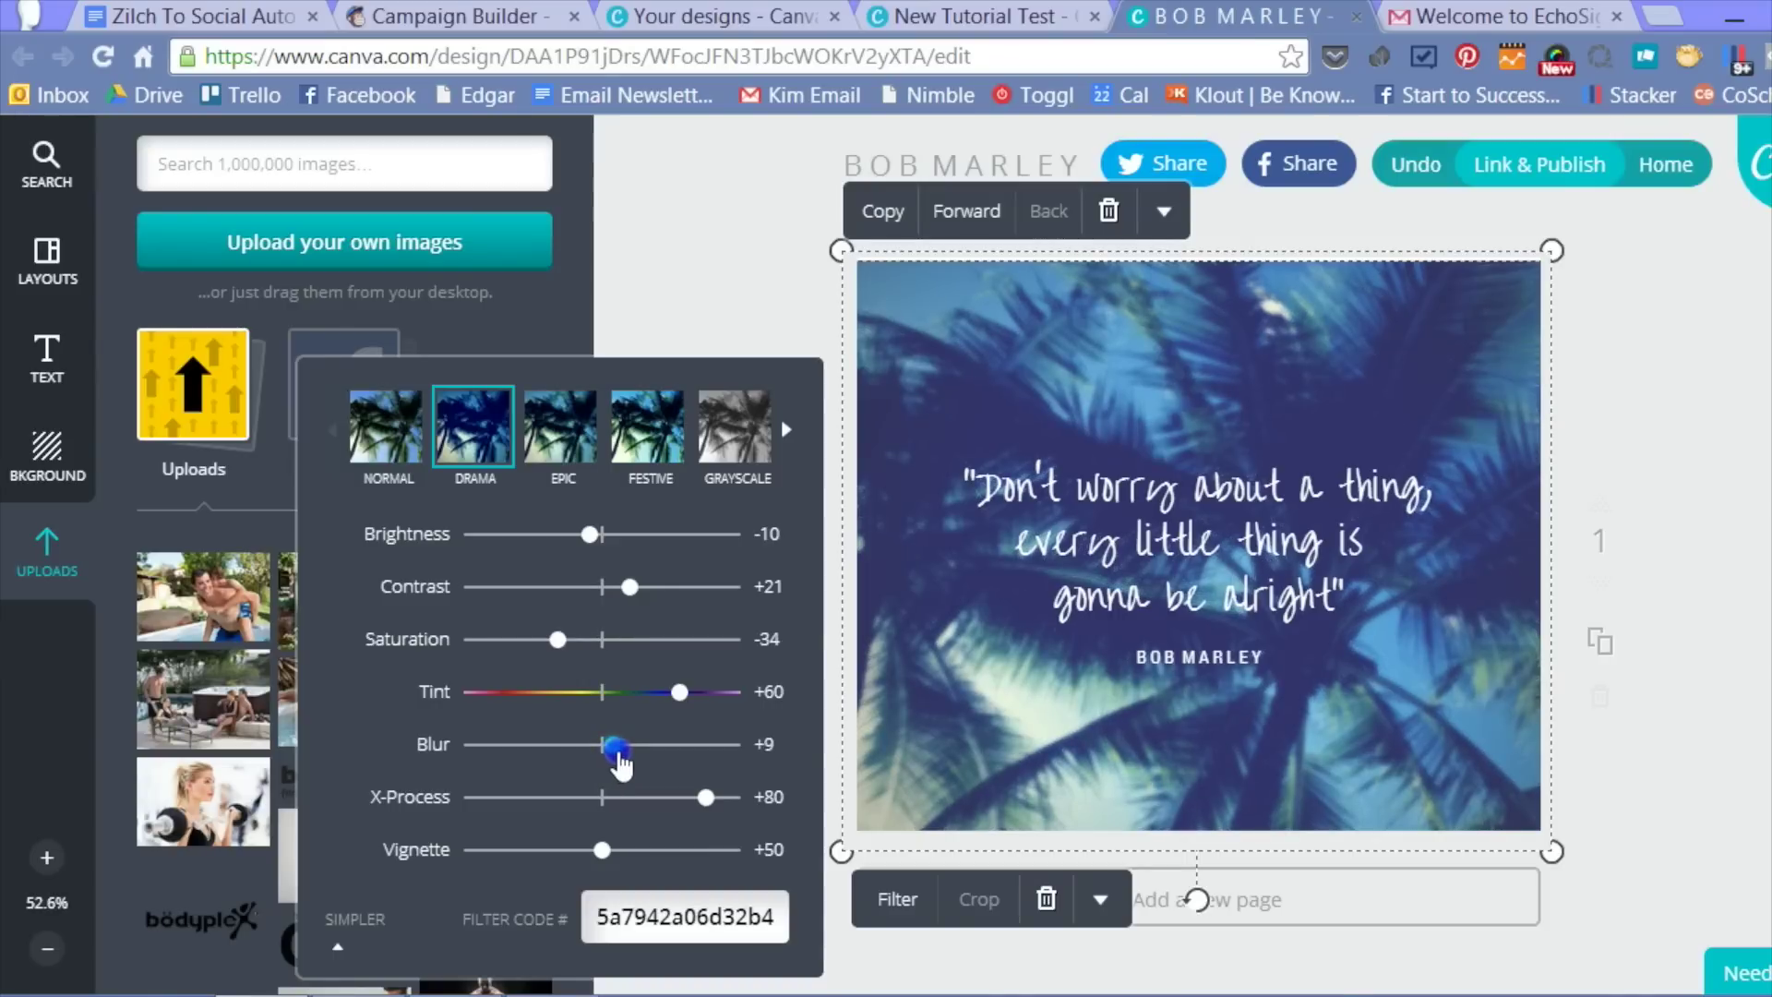
mouse_move(621, 764)
left_mouse_down()
mouse_move(737, 758)
mouse_move(631, 742)
mouse_move(471, 762)
mouse_move(609, 757)
left_mouse_up()
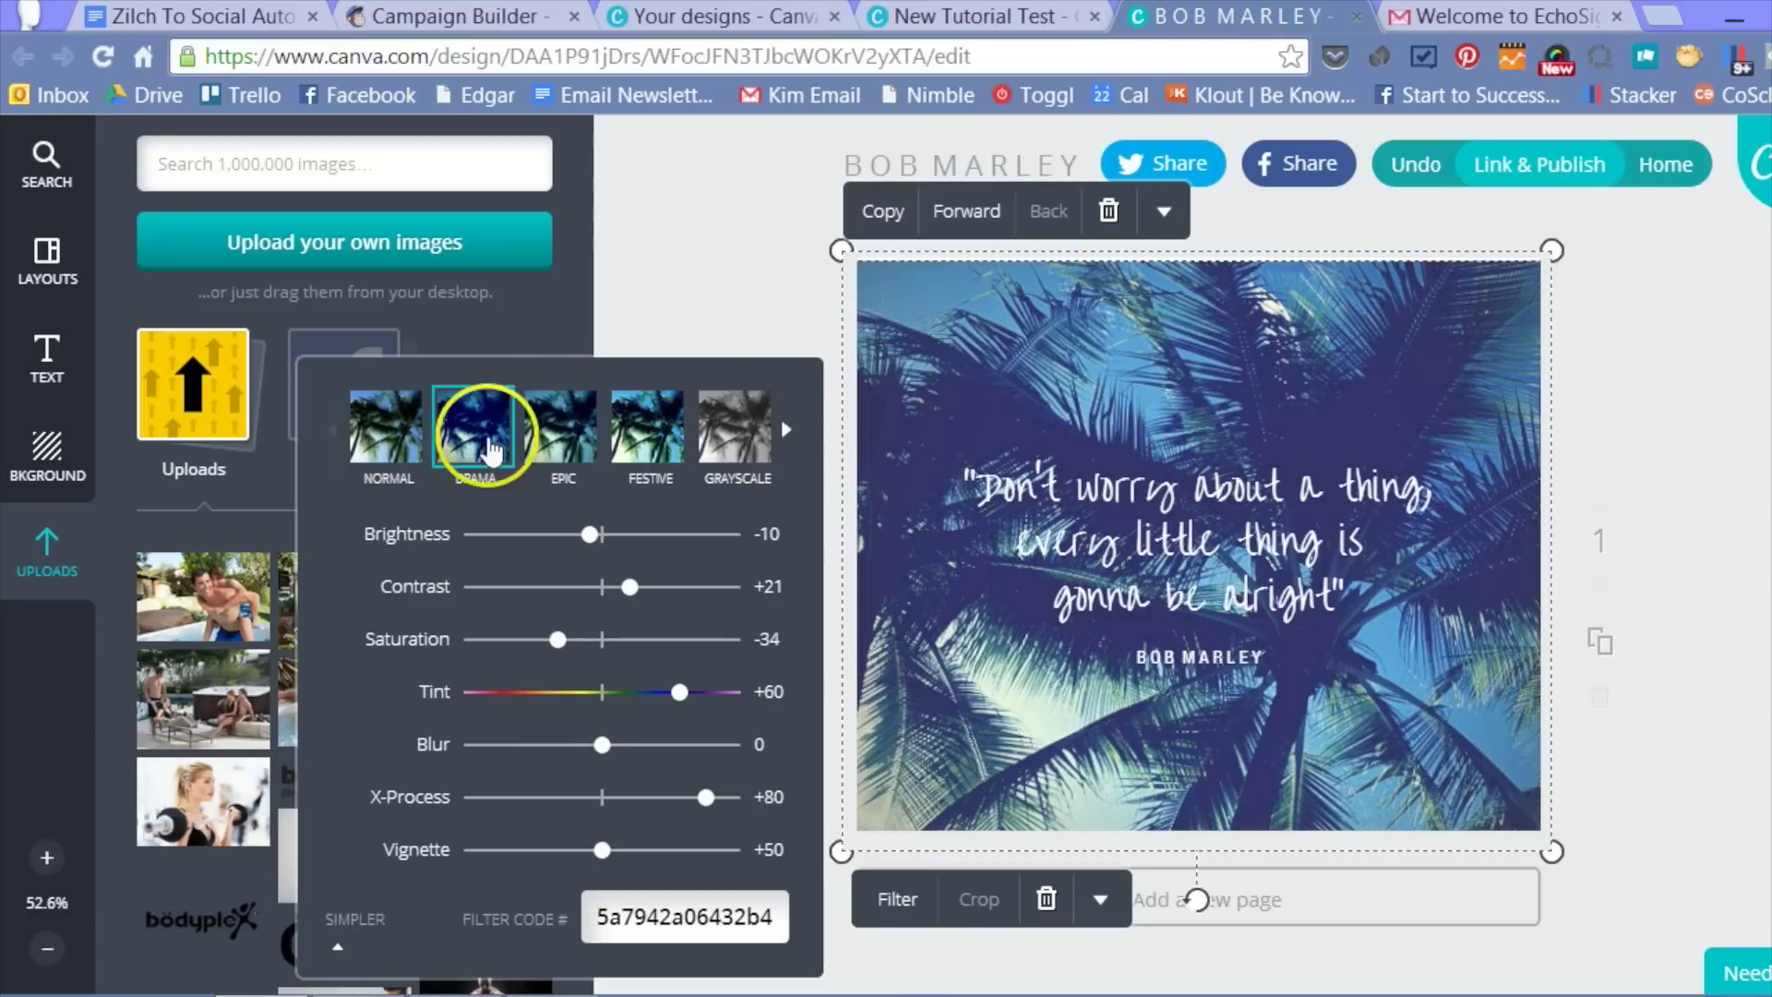
left_click(785, 430)
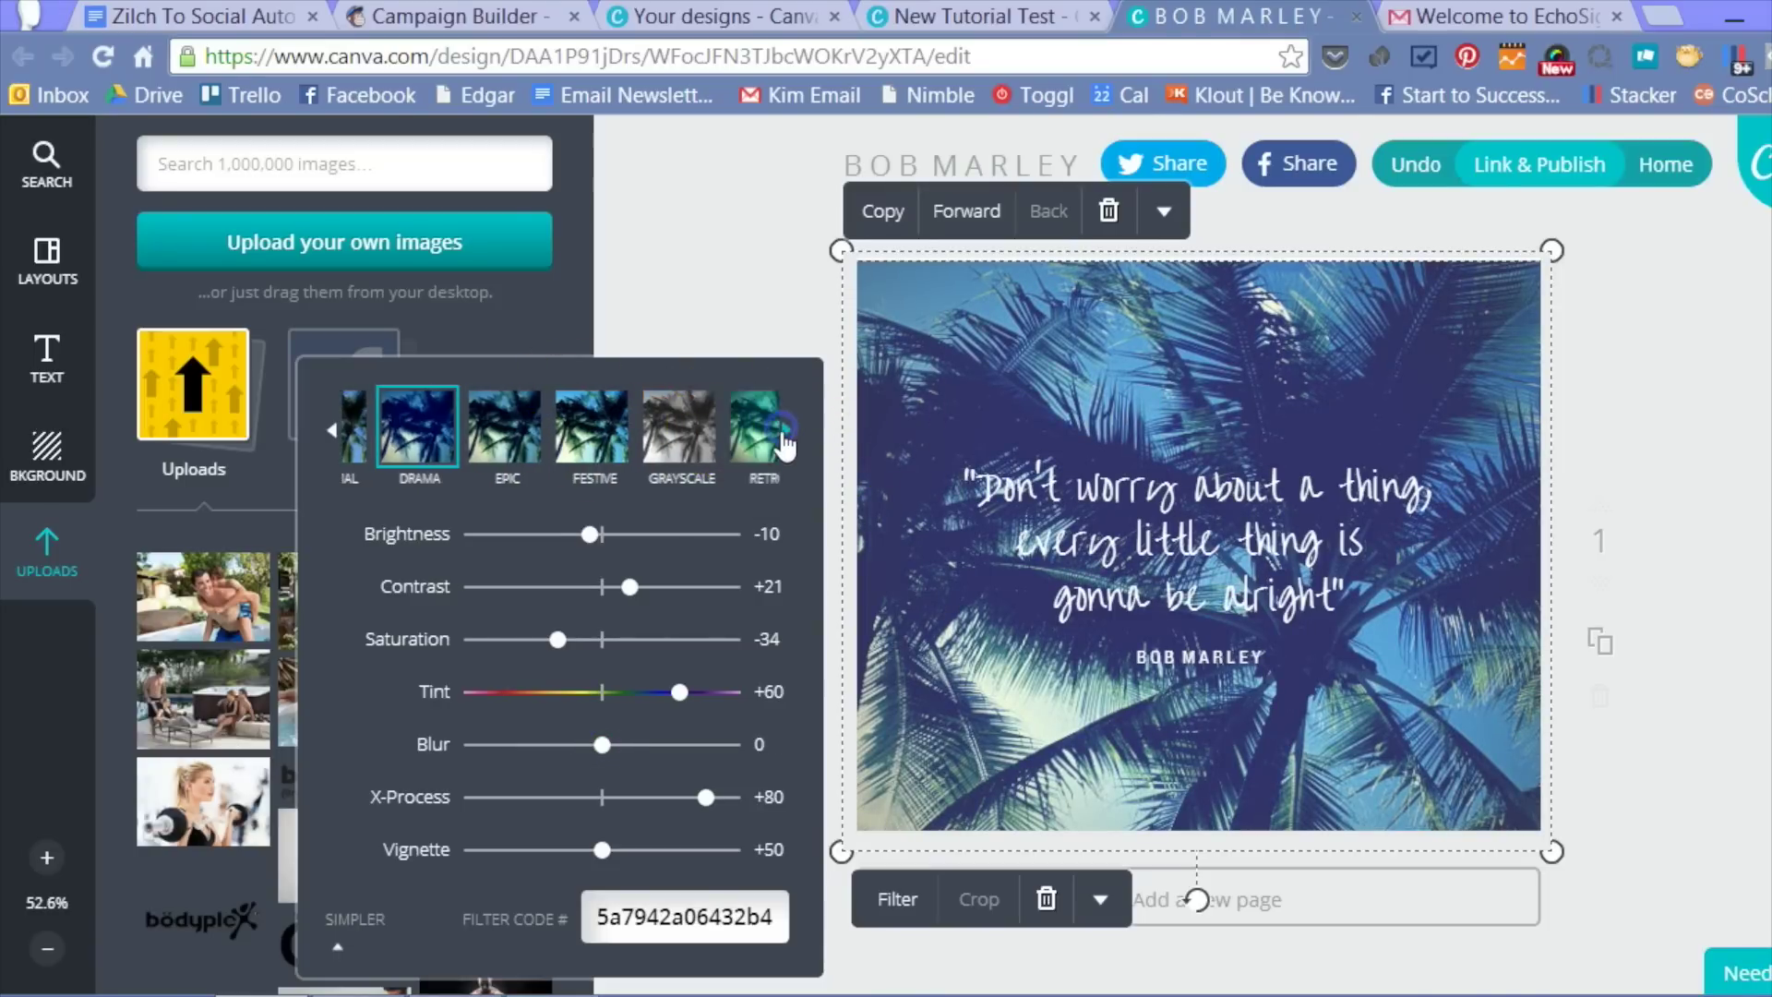